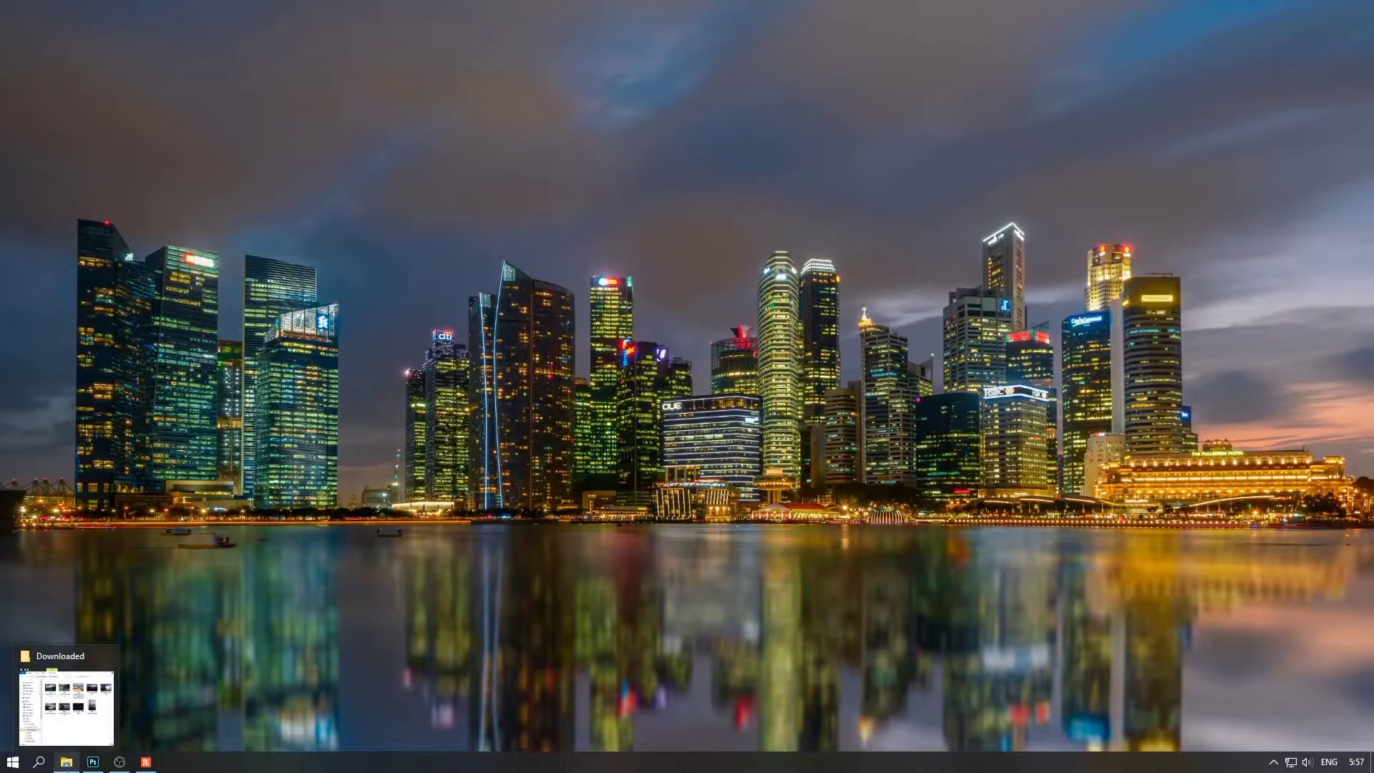
Step: Load the mountain-view picnic table RAW photo from the Downloaded folder into Camera Raw
{"action": "left_click", "coordinate": [85, 763]}
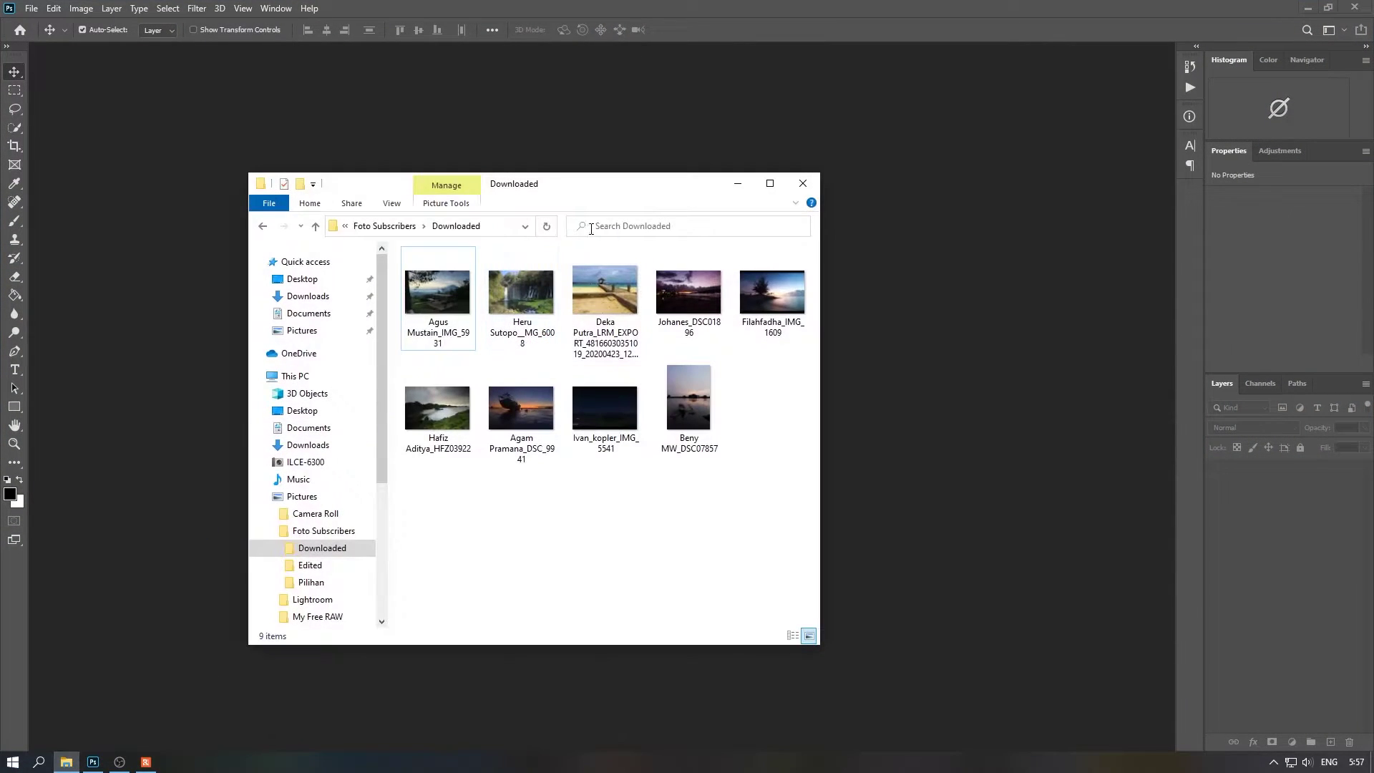
{"action": "left_click", "coordinate": [444, 315]}
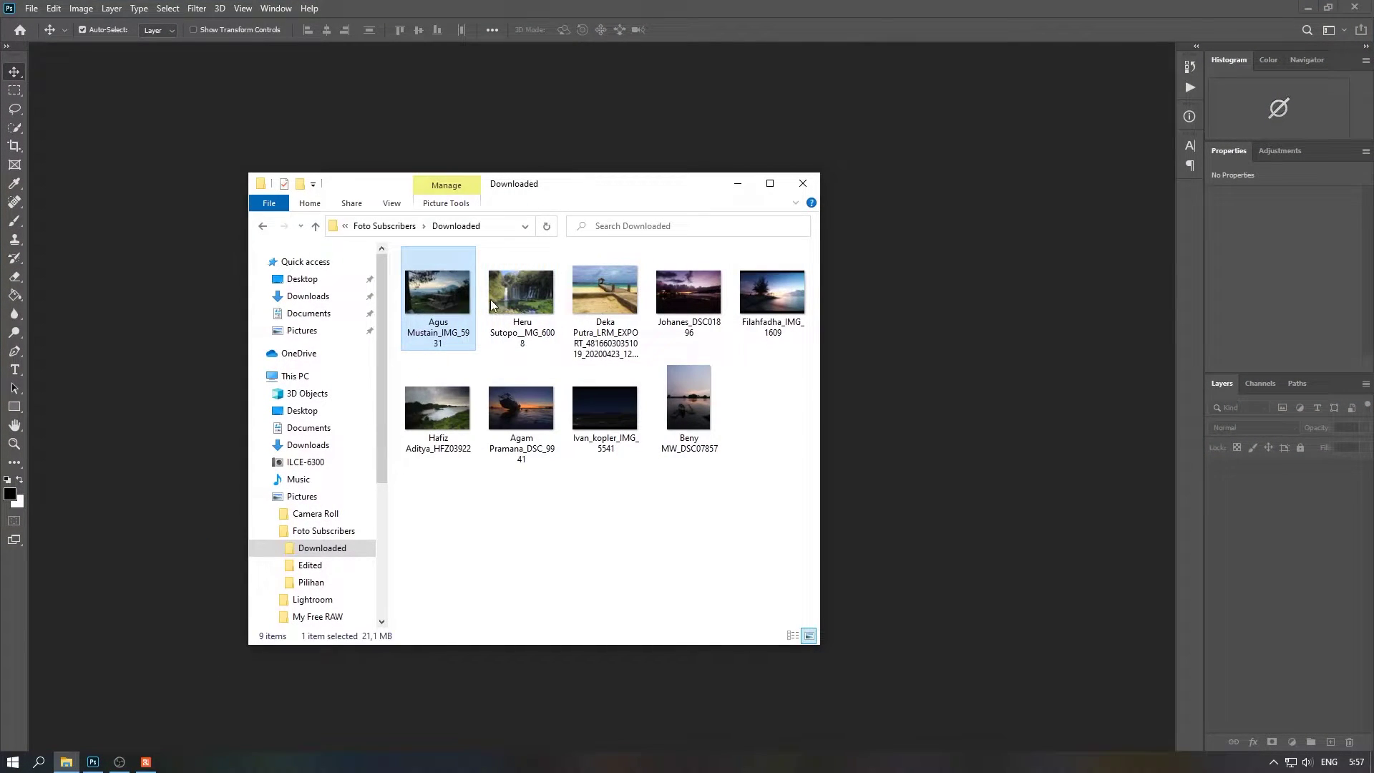
{"action": "left_click_drag", "start_coordinate": [443, 294], "coordinate": [927, 216]}
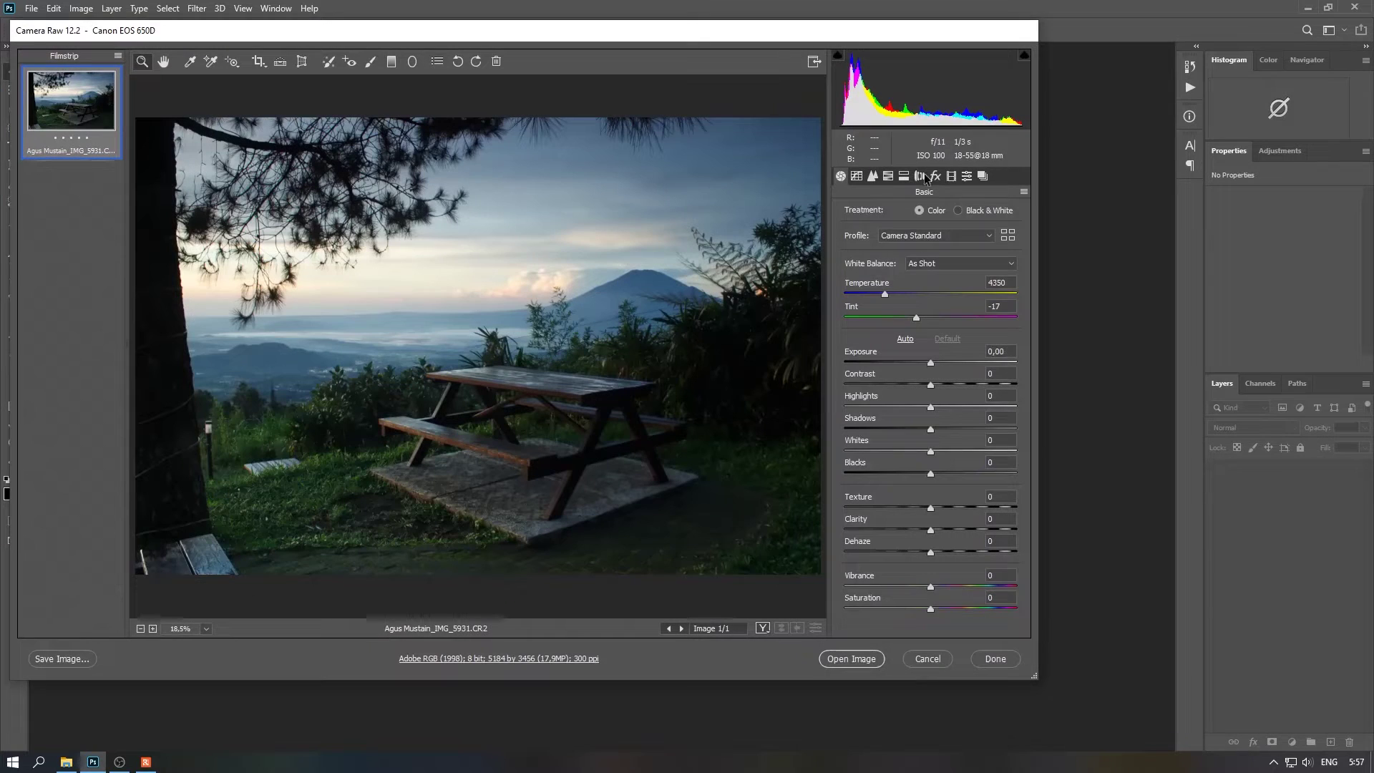
Step: Enable Remove Chromatic Aberration and the Canon lens profile corrections in Lens Corrections
{"action": "left_click", "coordinate": [920, 176]}
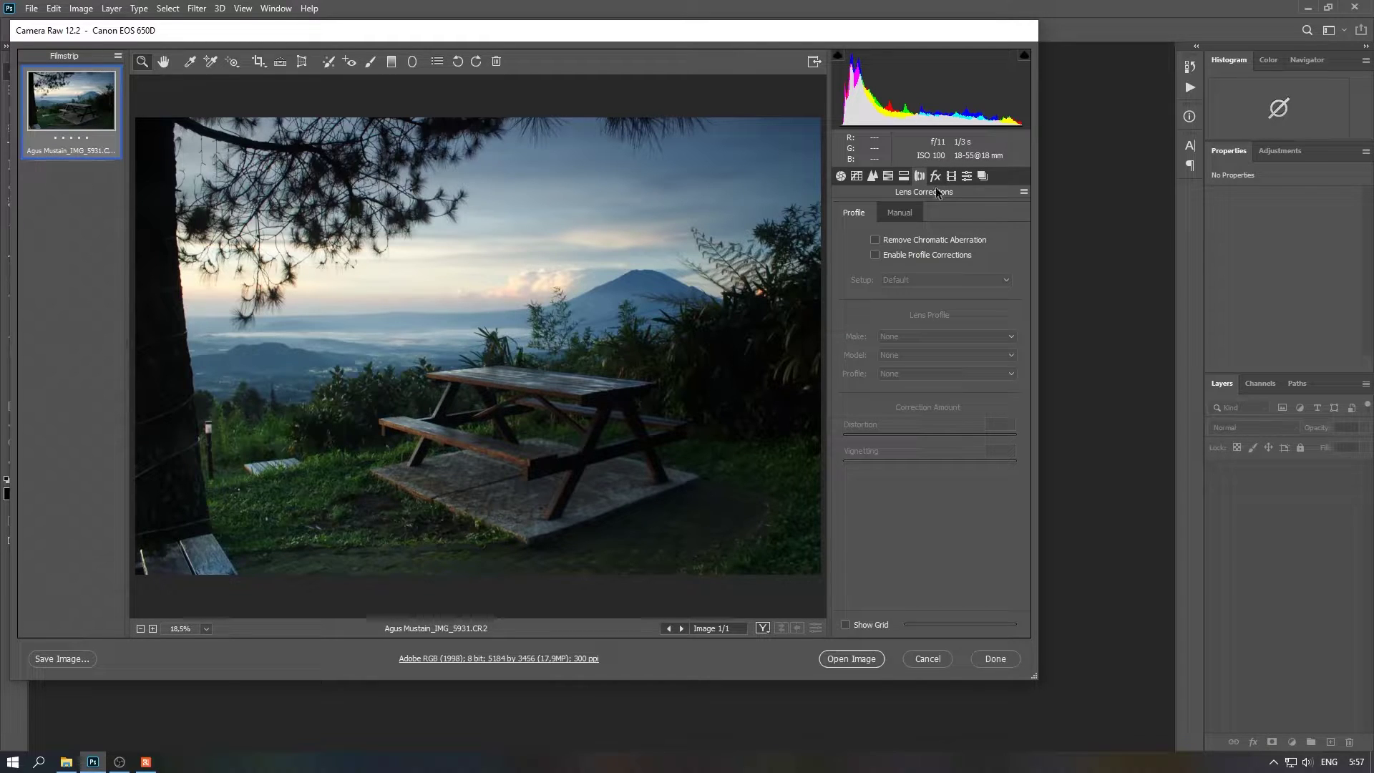
{"action": "left_click", "coordinate": [875, 240]}
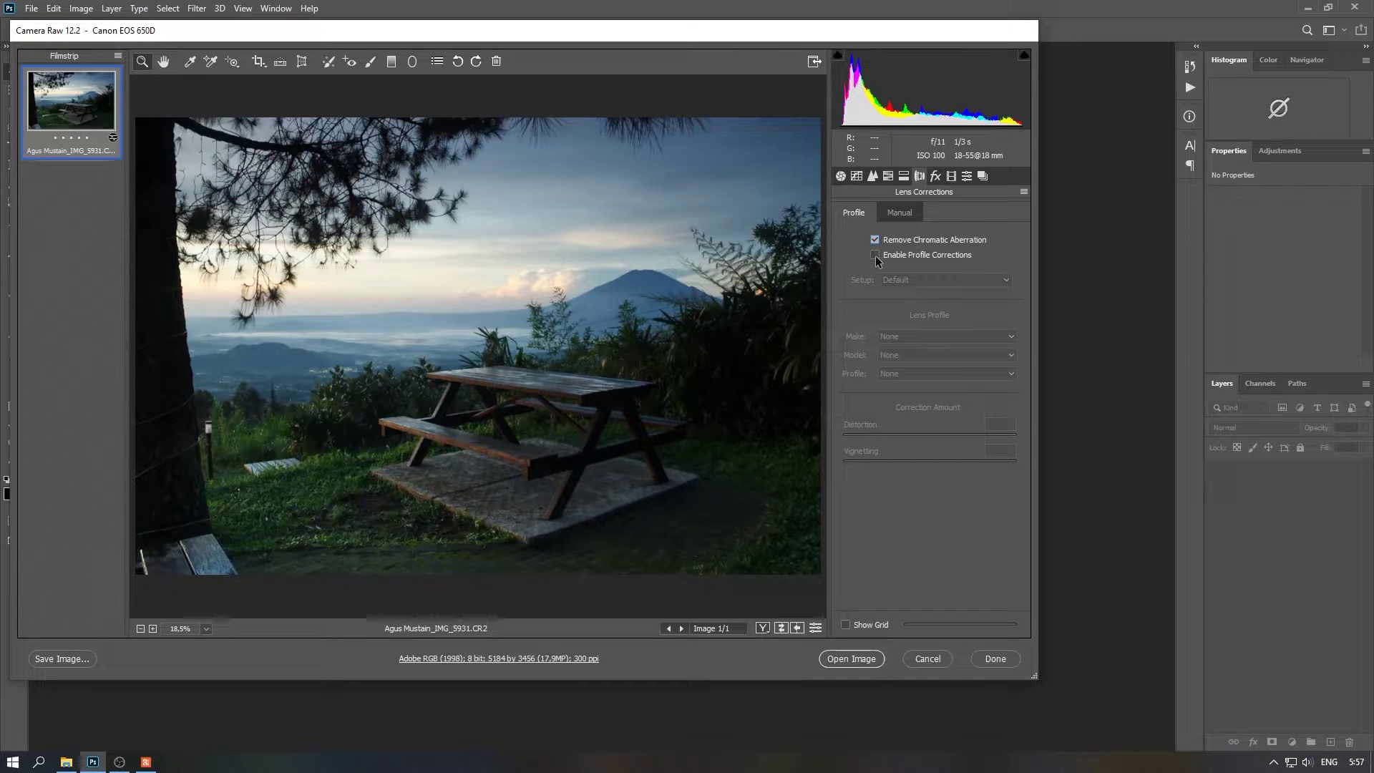
{"action": "left_click", "coordinate": [874, 255]}
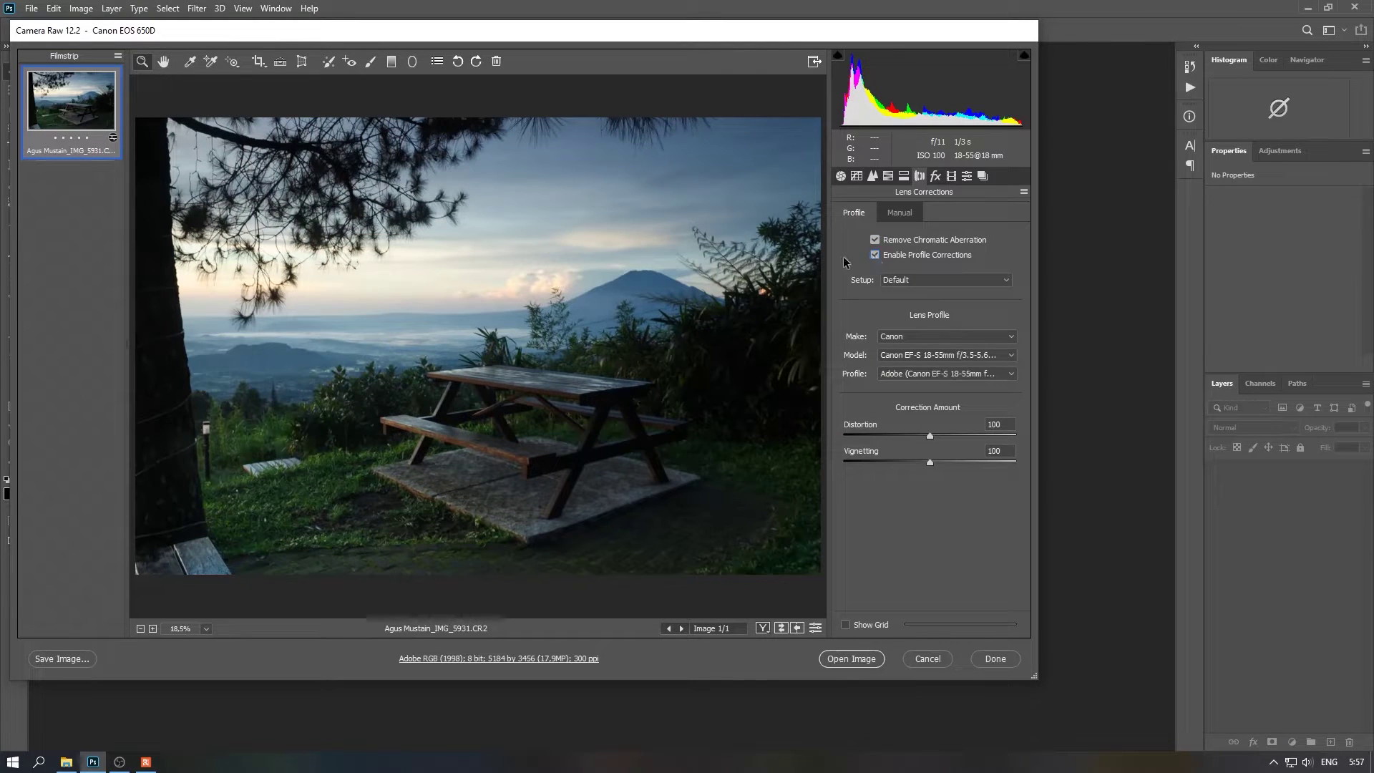
{"action": "left_click", "coordinate": [841, 176]}
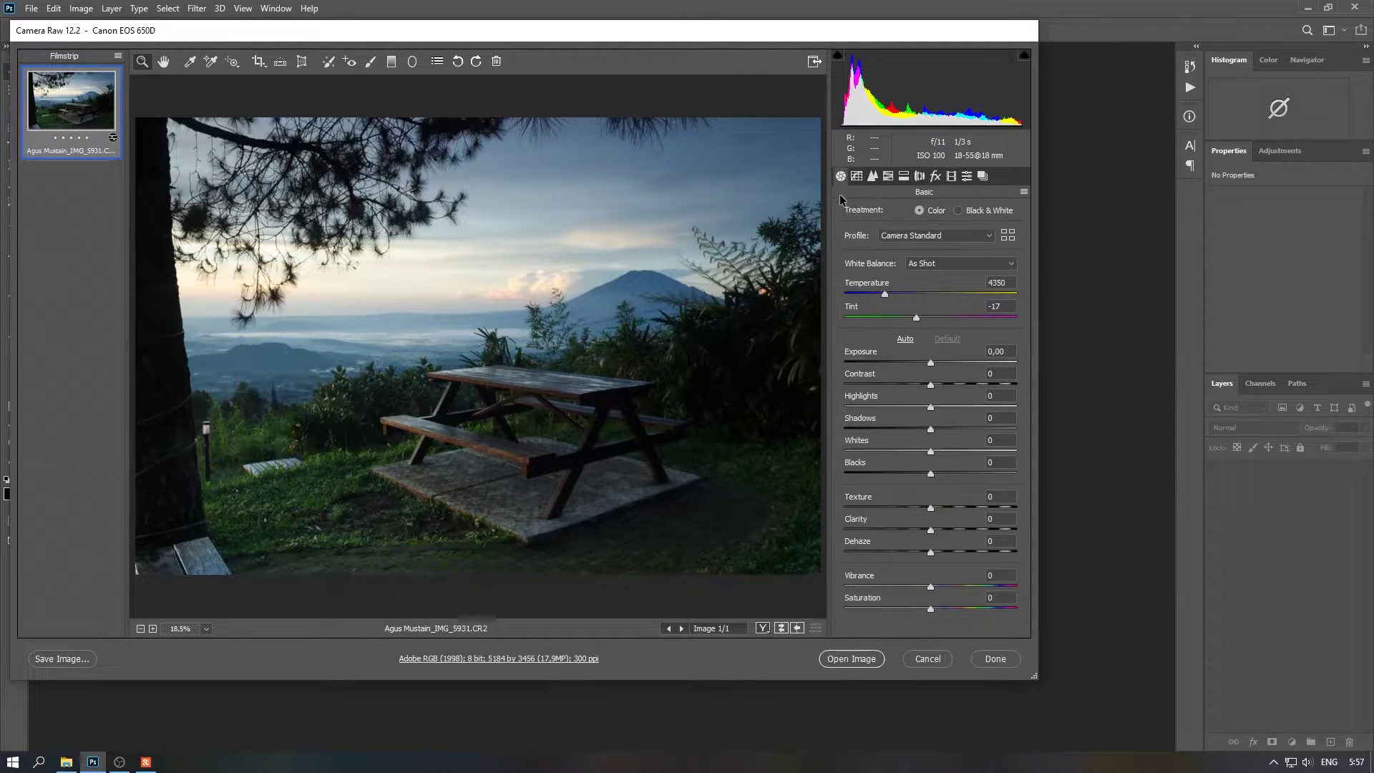
Step: Apply Auto tone, then set exposure -0,10, temperature 5950, tint -8 and vibrance +39
{"action": "left_click", "coordinate": [908, 341]}
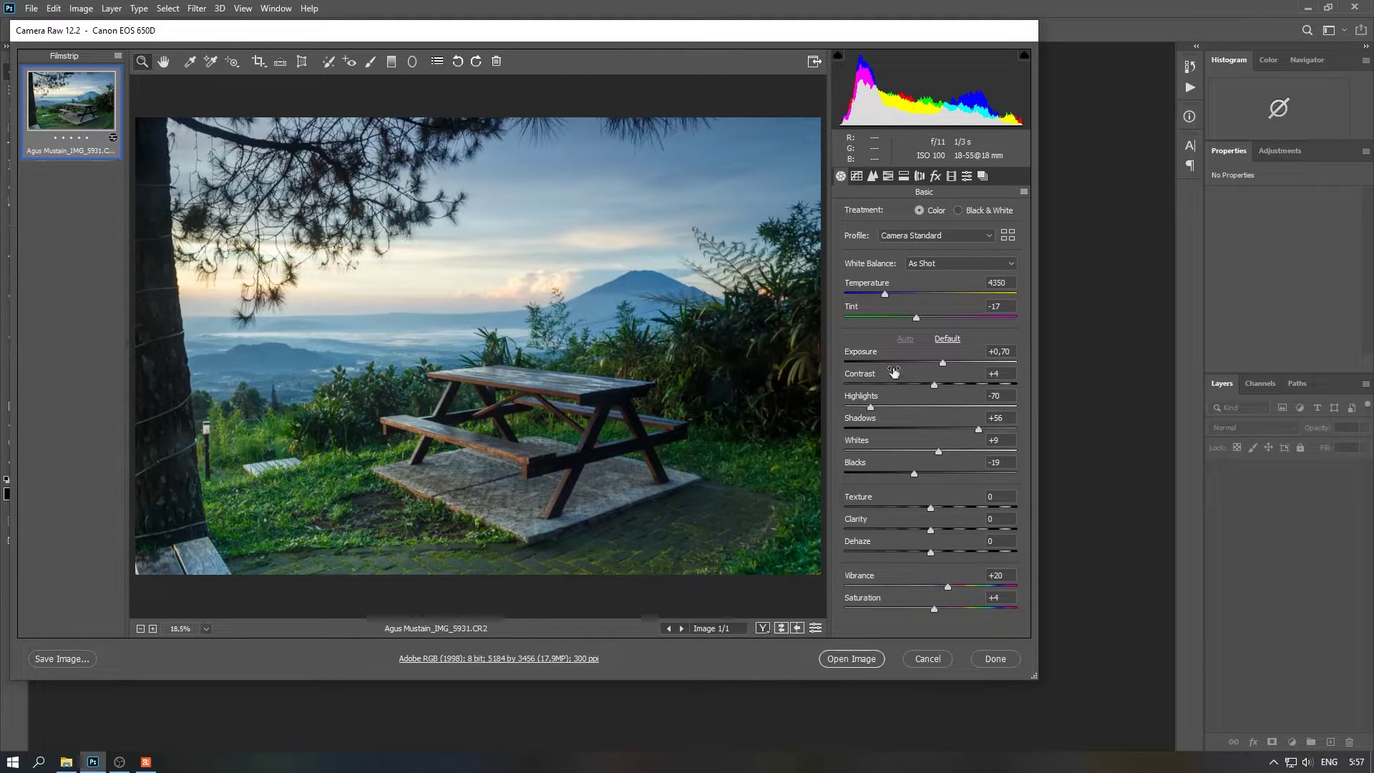
{"action": "left_click_drag", "start_coordinate": [942, 363], "coordinate": [930, 365]}
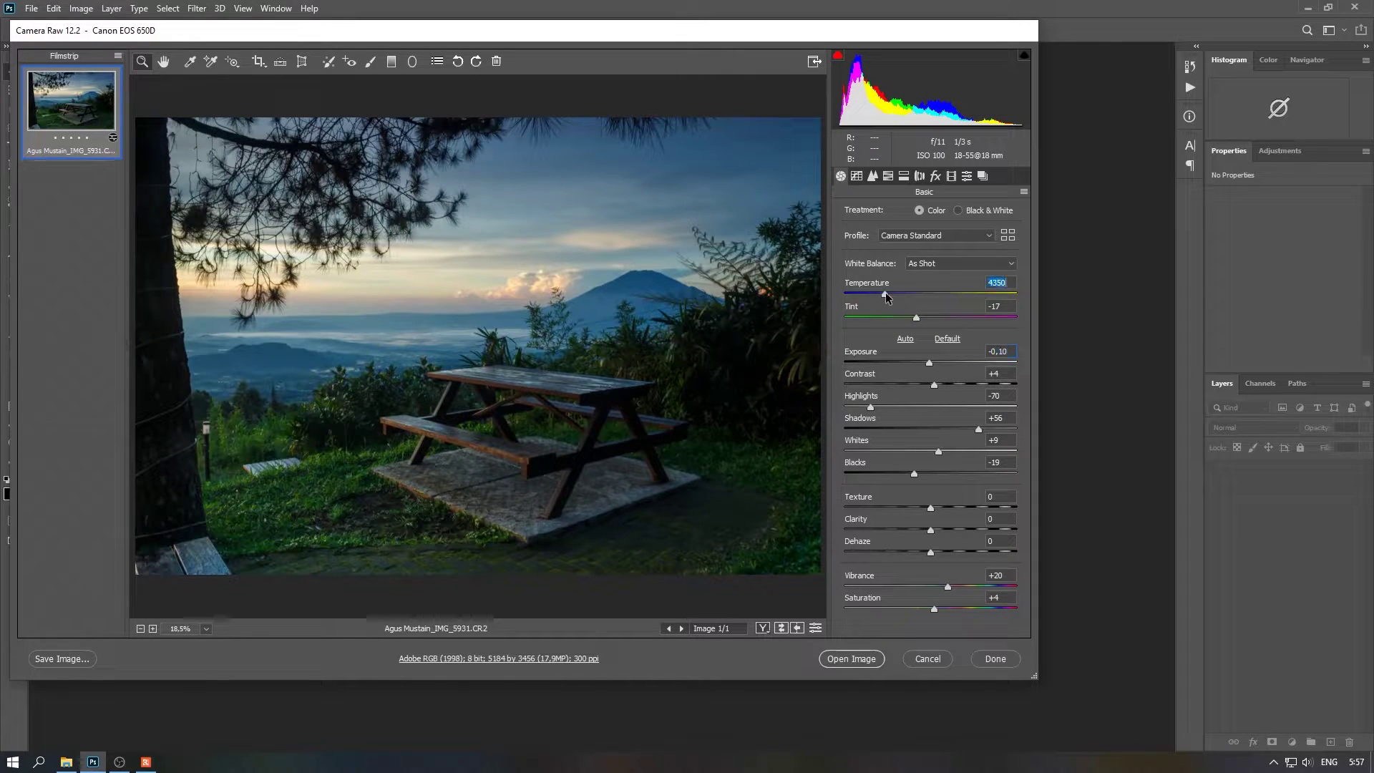
{"action": "left_click_drag", "start_coordinate": [885, 293], "coordinate": [914, 297]}
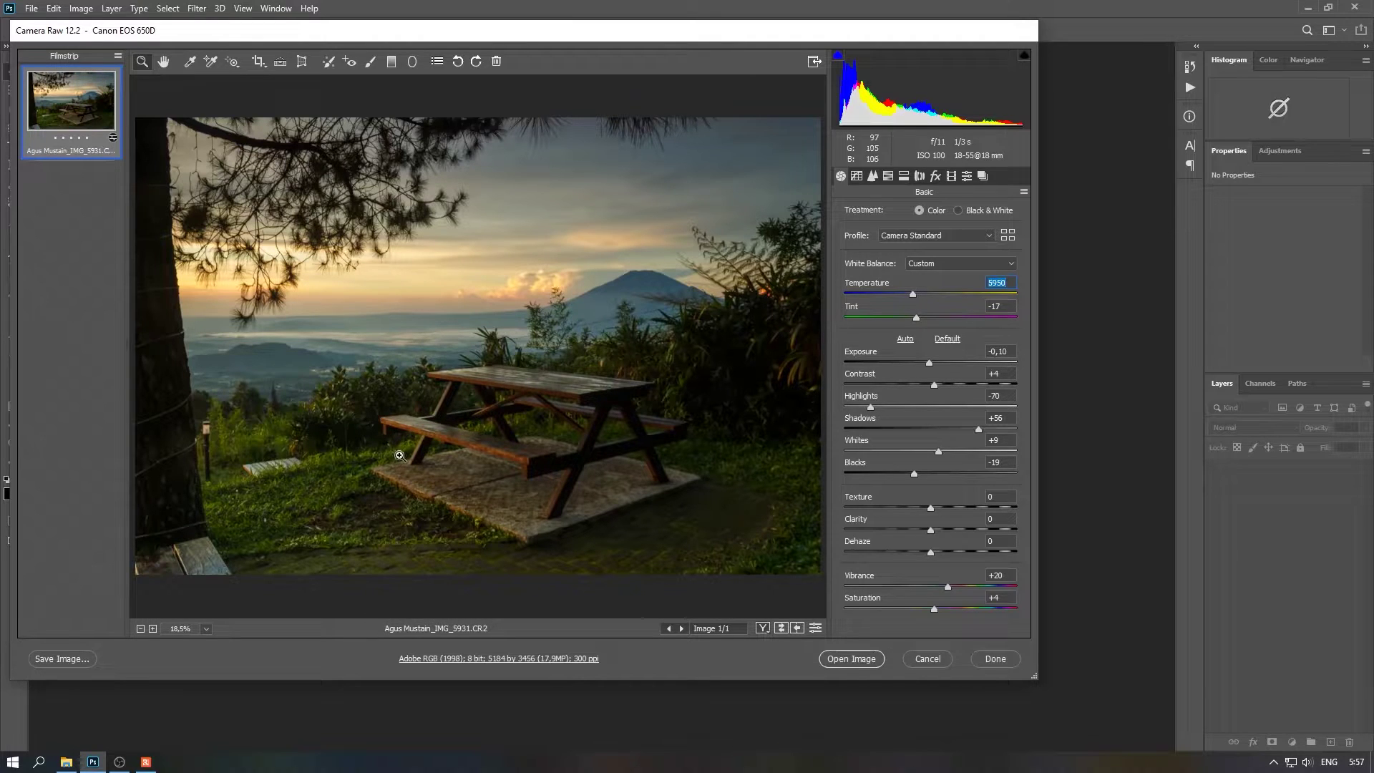
{"action": "left_click_drag", "start_coordinate": [916, 317], "coordinate": [925, 321]}
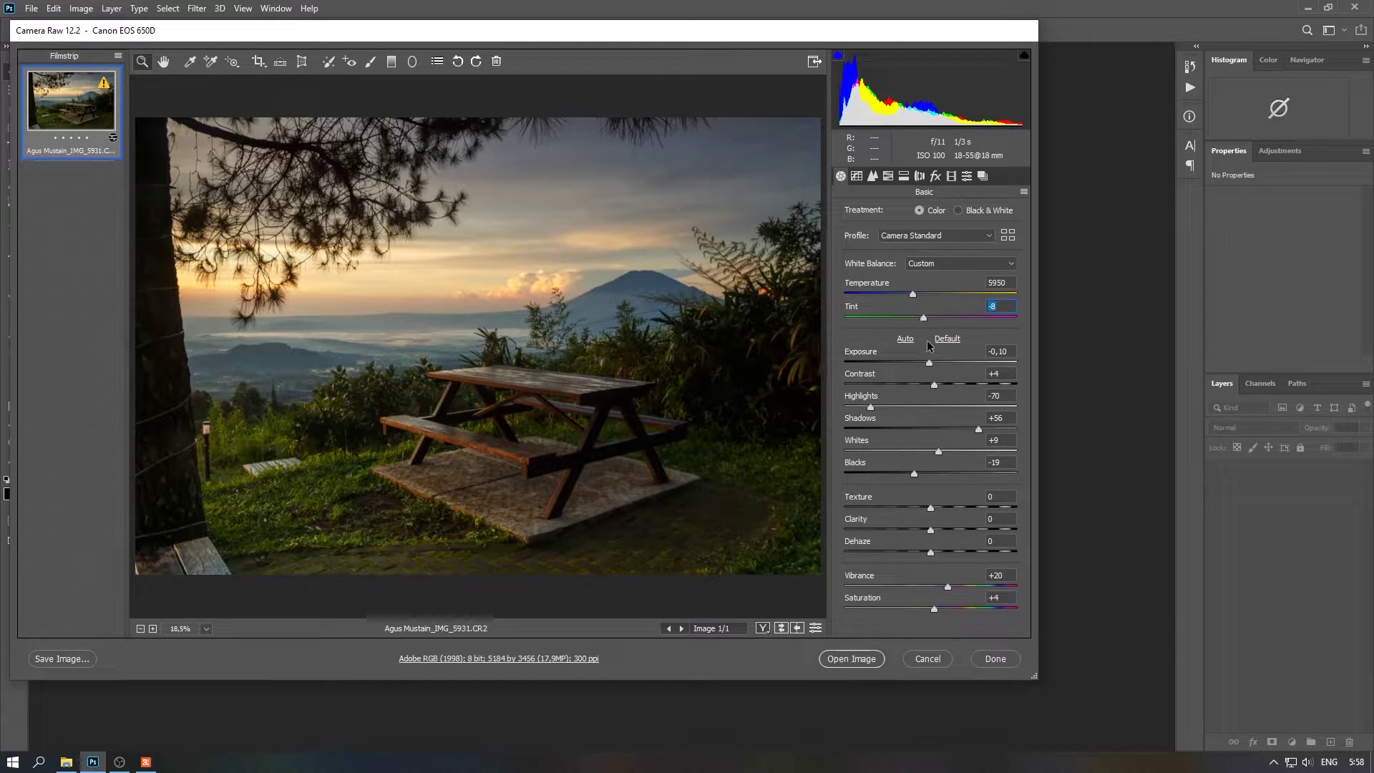
{"action": "mouse_move", "coordinate": [948, 586]}
{"action": "left_mouse_down"}
{"action": "mouse_move", "coordinate": [982, 587]}
{"action": "mouse_move", "coordinate": [938, 608]}
{"action": "mouse_move", "coordinate": [952, 605]}
{"action": "left_mouse_up"}
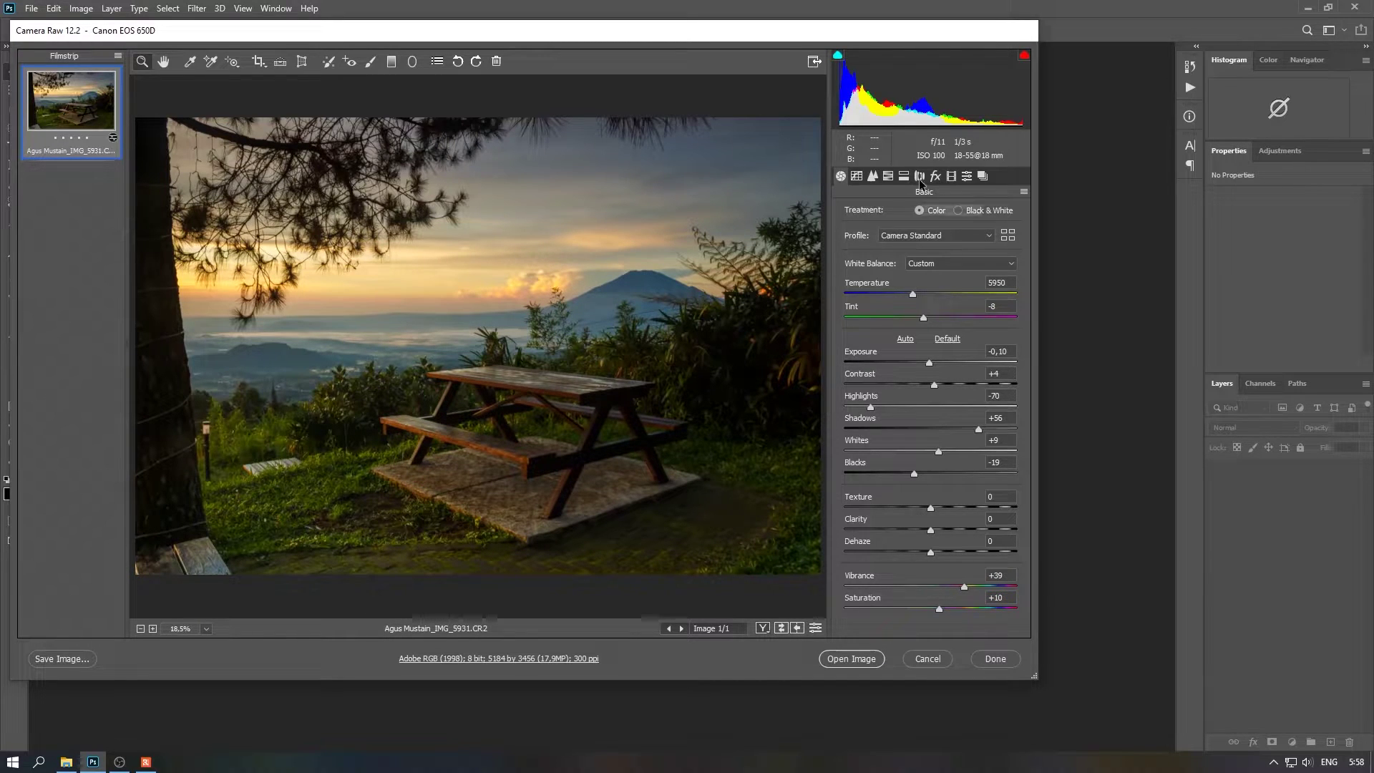
Step: Raise Oranges saturation to +40 and shift the orange and yellow hues toward red
{"action": "left_click", "coordinate": [888, 176]}
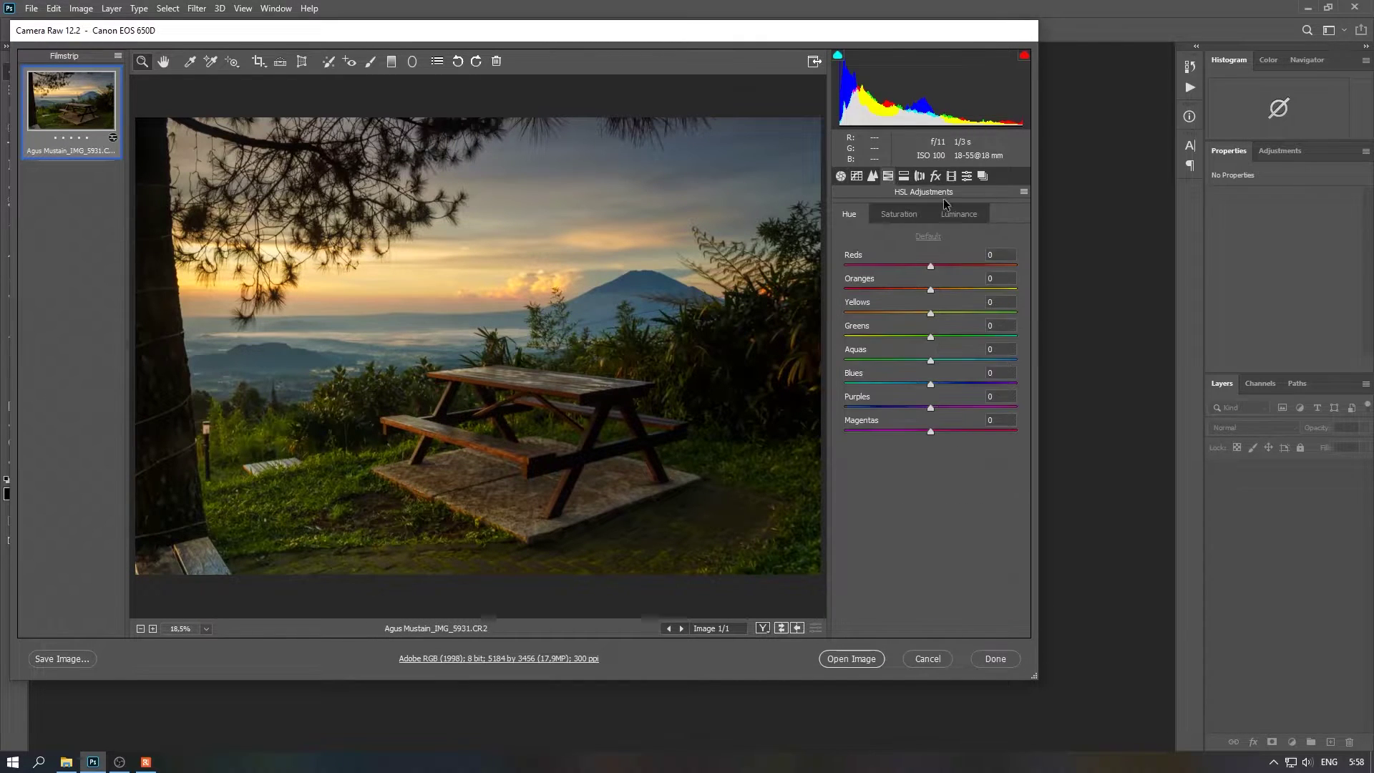
{"action": "left_click", "coordinate": [899, 214]}
{"action": "mouse_move", "coordinate": [931, 289]}
{"action": "left_mouse_down"}
{"action": "mouse_move", "coordinate": [966, 289]}
{"action": "mouse_move", "coordinate": [970, 313]}
{"action": "left_mouse_up"}
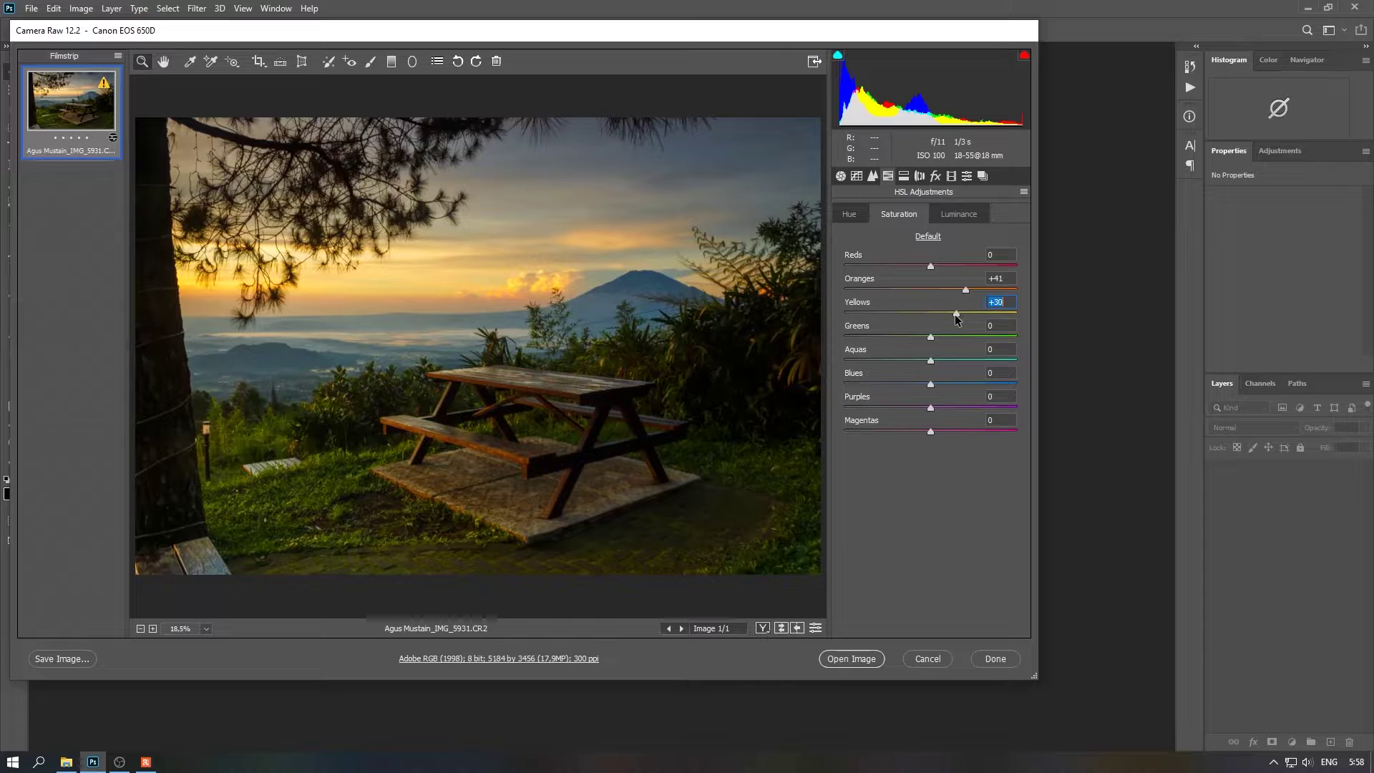
{"action": "left_click_drag", "start_coordinate": [966, 290], "coordinate": [964, 290]}
{"action": "left_click", "coordinate": [849, 214]}
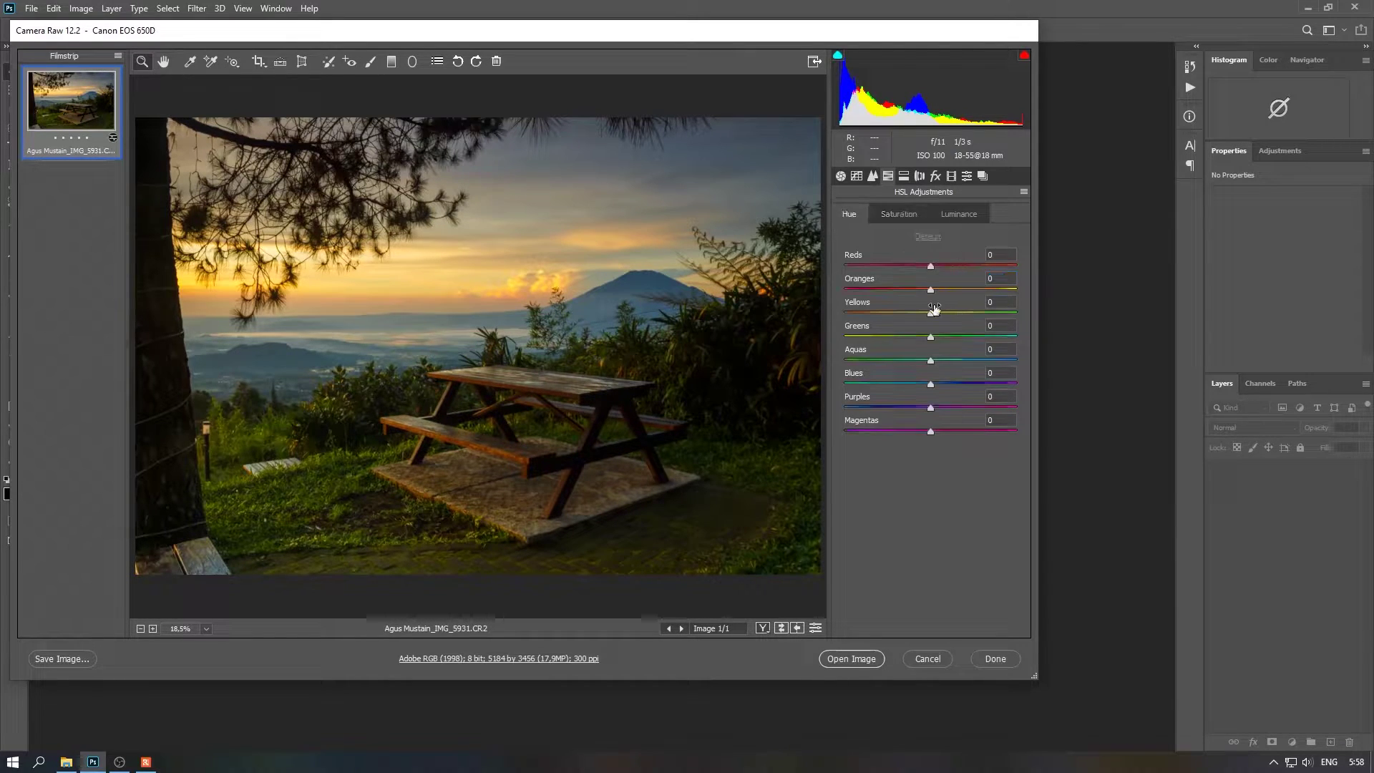
{"action": "mouse_move", "coordinate": [931, 290]}
{"action": "left_mouse_down"}
{"action": "mouse_move", "coordinate": [892, 293]}
{"action": "mouse_move", "coordinate": [924, 297]}
{"action": "mouse_move", "coordinate": [903, 315]}
{"action": "mouse_move", "coordinate": [914, 313]}
{"action": "left_mouse_up"}
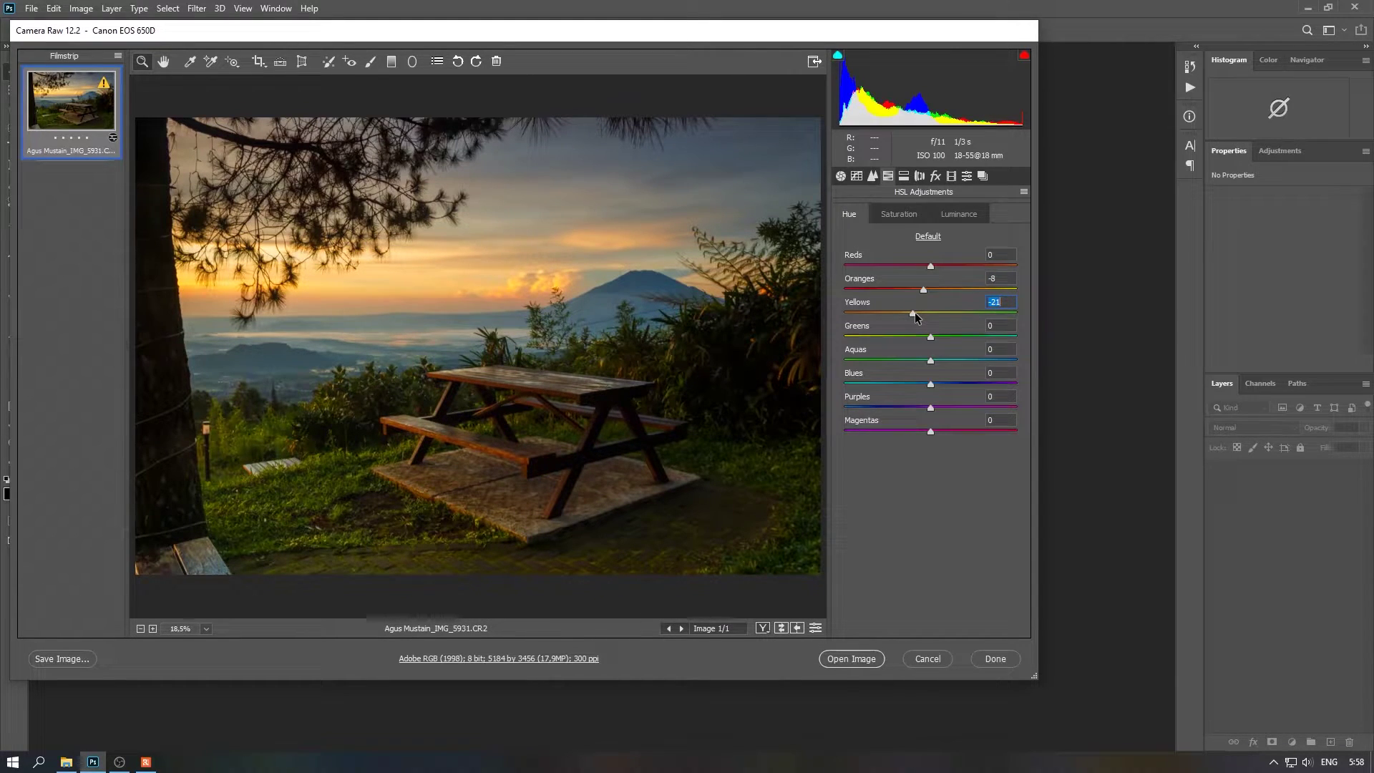
{"action": "left_click_drag", "start_coordinate": [916, 313], "coordinate": [919, 312]}
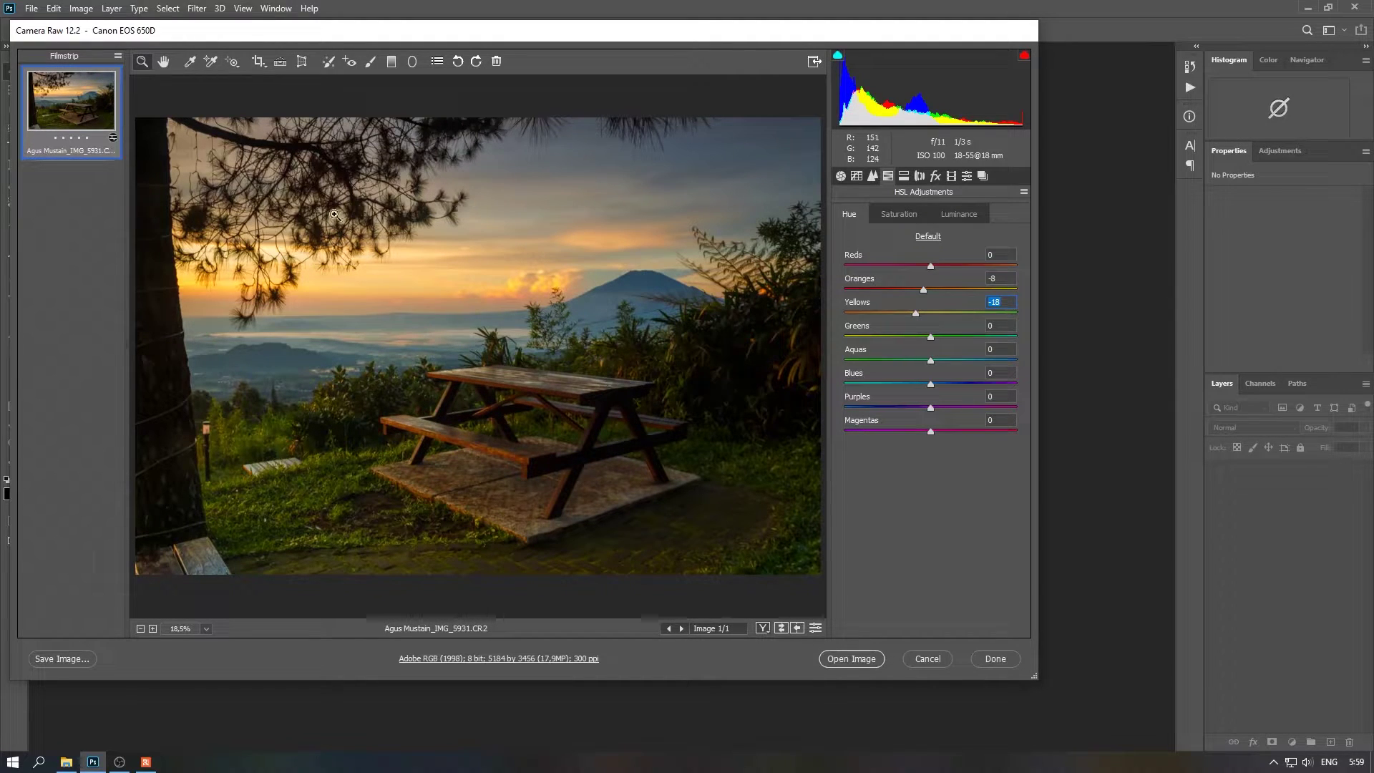
Step: Boost Blues saturation and raise Blues luminance to +41 to brighten the sky
{"action": "left_click", "coordinate": [905, 215]}
{"action": "mouse_move", "coordinate": [931, 384]}
{"action": "left_mouse_down"}
{"action": "mouse_move", "coordinate": [970, 387]}
{"action": "mouse_move", "coordinate": [949, 387]}
{"action": "left_mouse_up"}
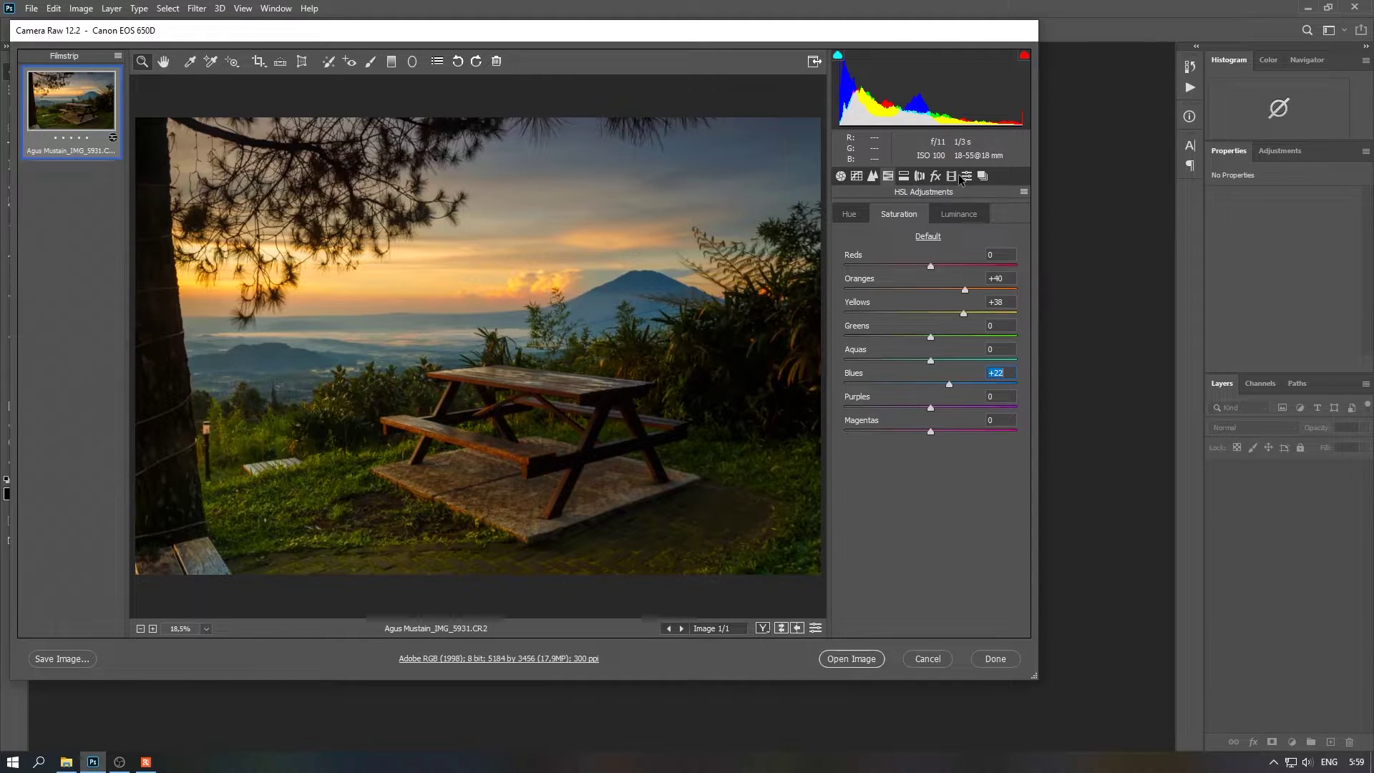
{"action": "left_click", "coordinate": [972, 214]}
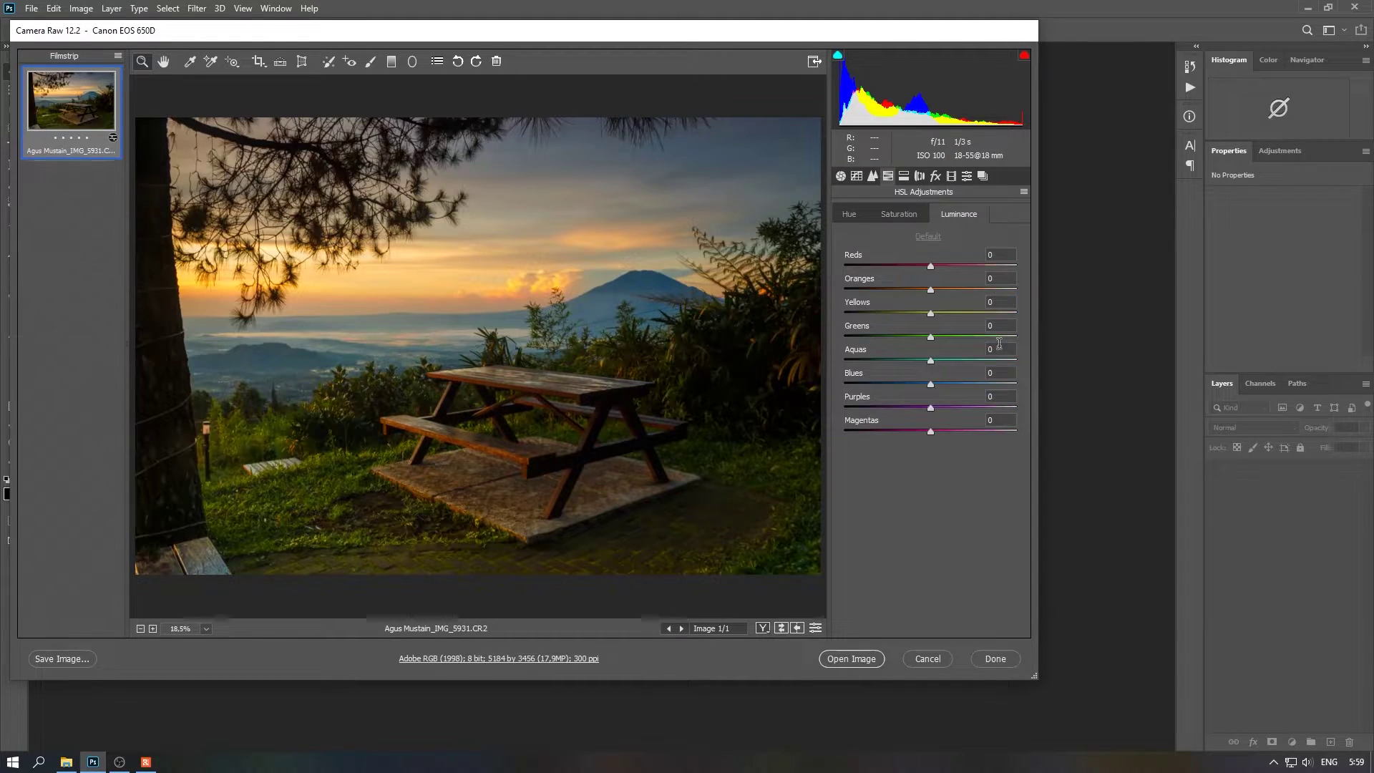
{"action": "mouse_move", "coordinate": [931, 385]}
{"action": "left_mouse_down"}
{"action": "mouse_move", "coordinate": [998, 385]}
{"action": "mouse_move", "coordinate": [967, 390]}
{"action": "left_mouse_up"}
{"action": "left_click", "coordinate": [841, 176]}
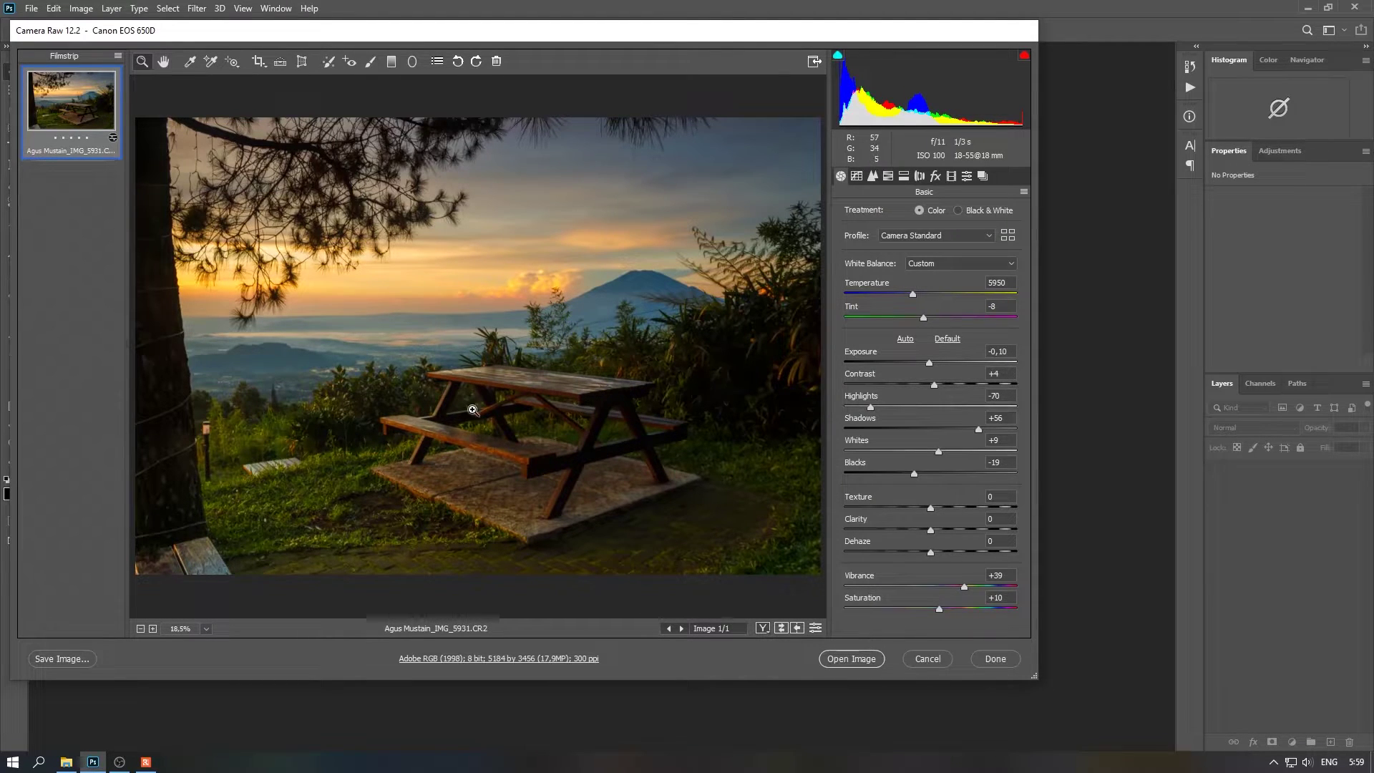
Step: Enlarge the opened photo's layer to about 112% so the left tree trunk leaves the frame
{"action": "left_click", "coordinate": [838, 657]}
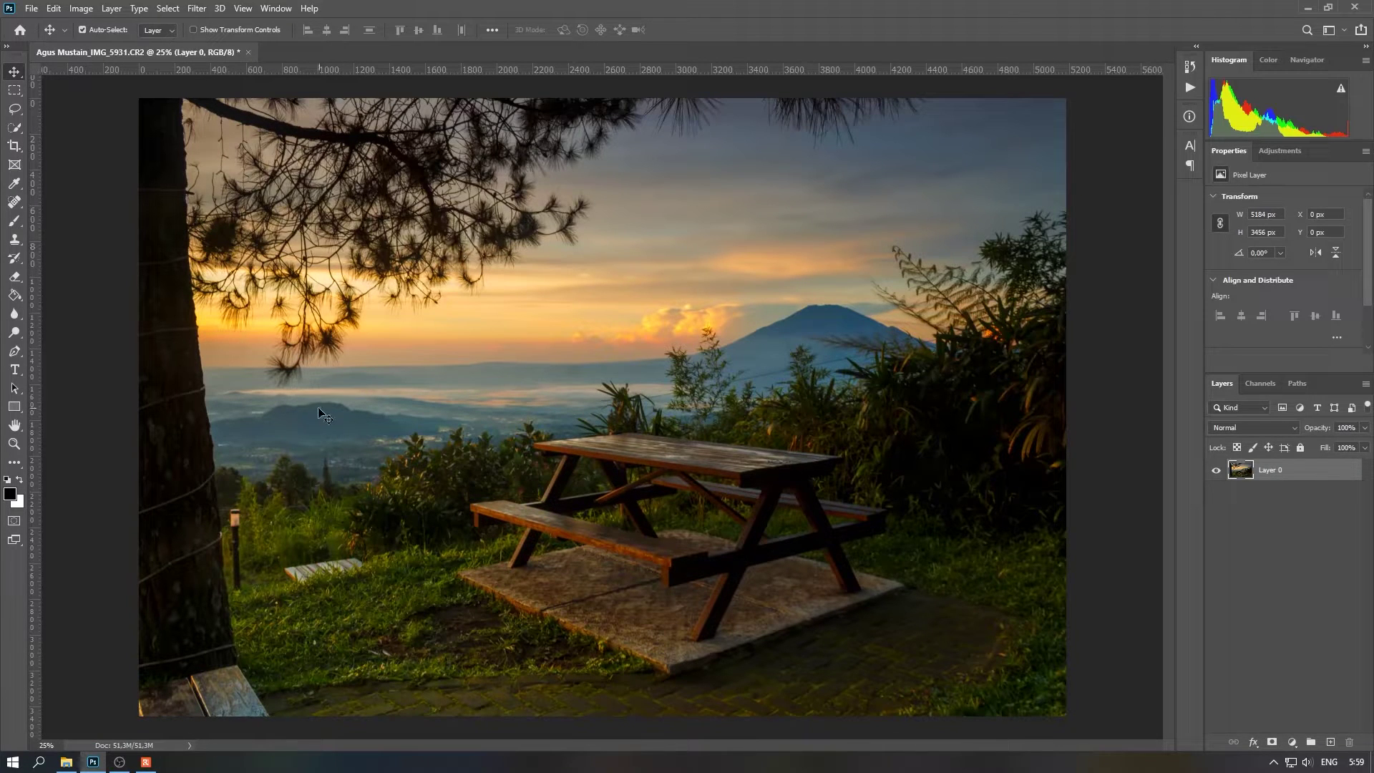
{"action": "key", "text": "ctrl+minus"}
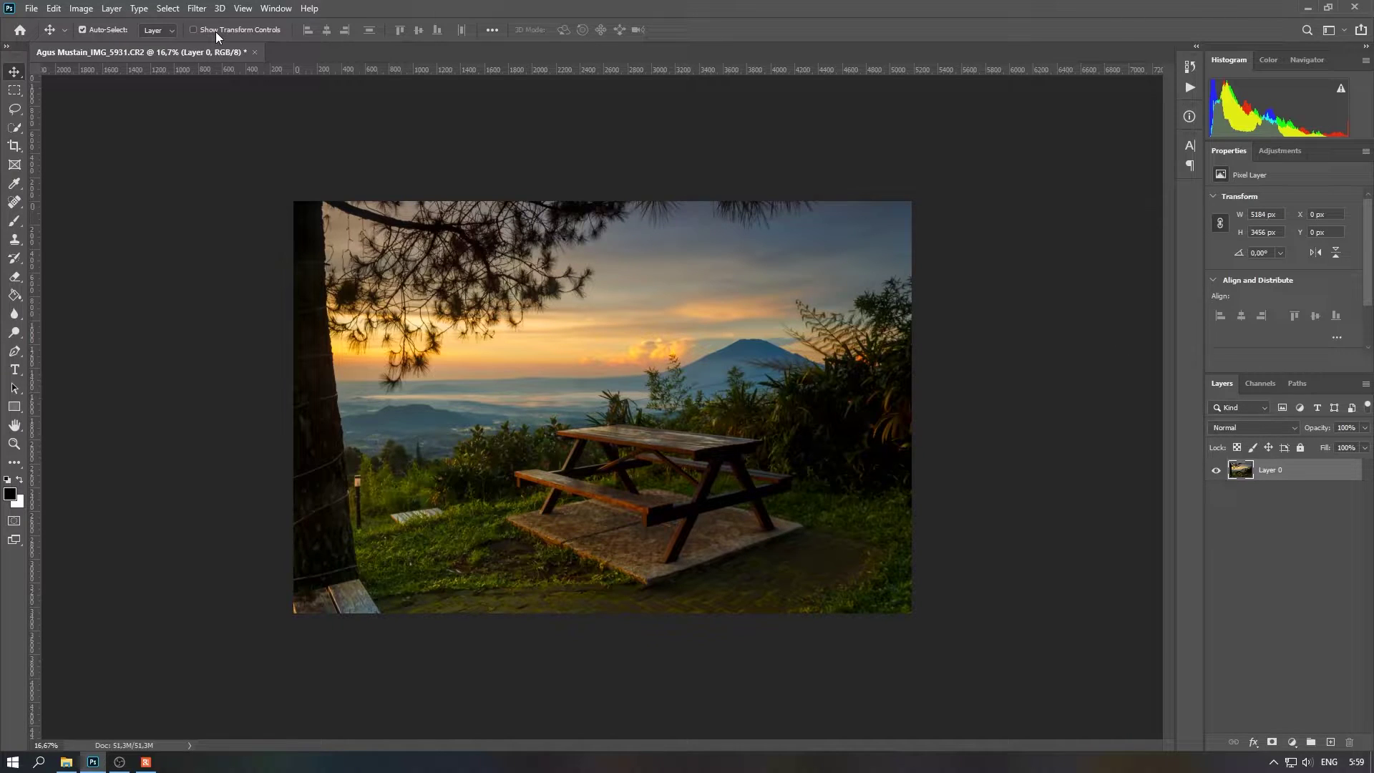
{"action": "left_click", "coordinate": [194, 31]}
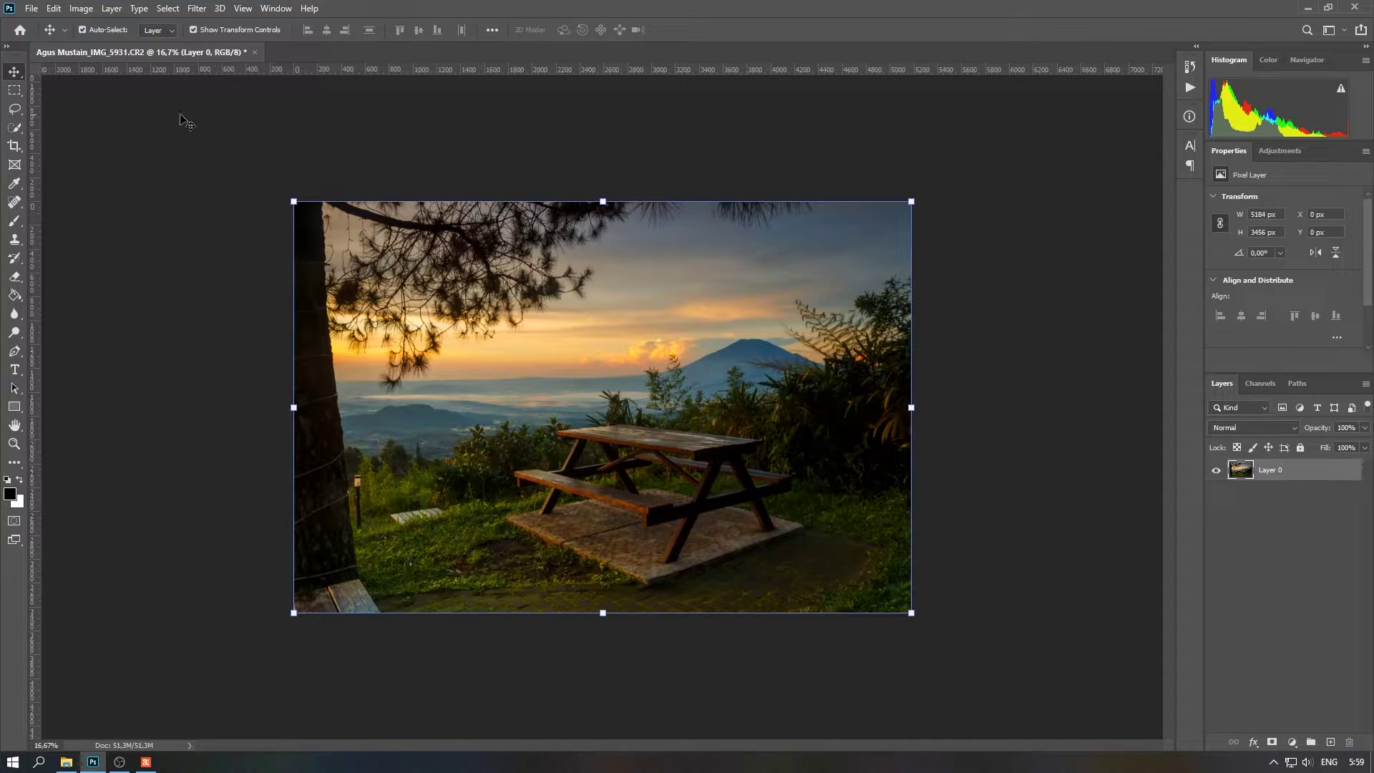
{"action": "left_click_drag", "start_coordinate": [294, 406], "coordinate": [227, 404]}
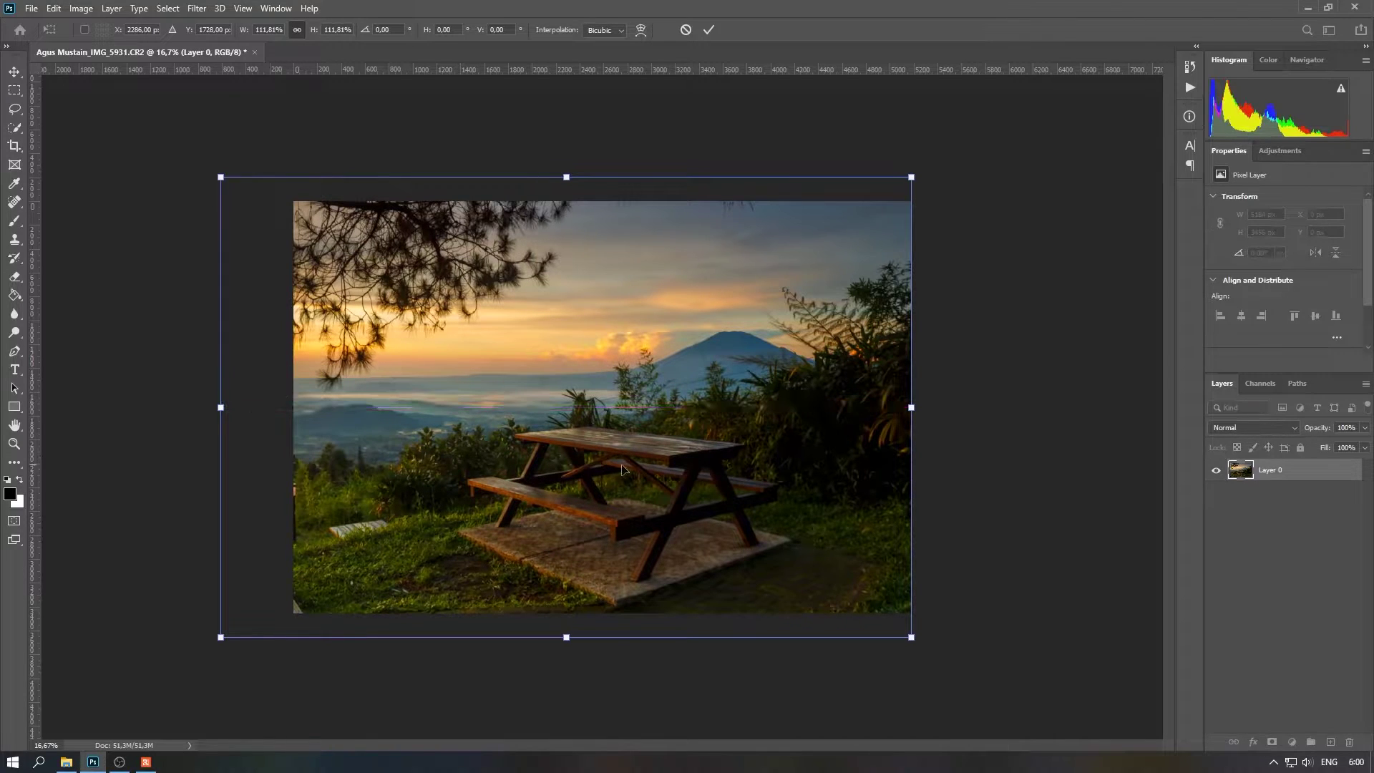
{"action": "left_click", "coordinate": [709, 30]}
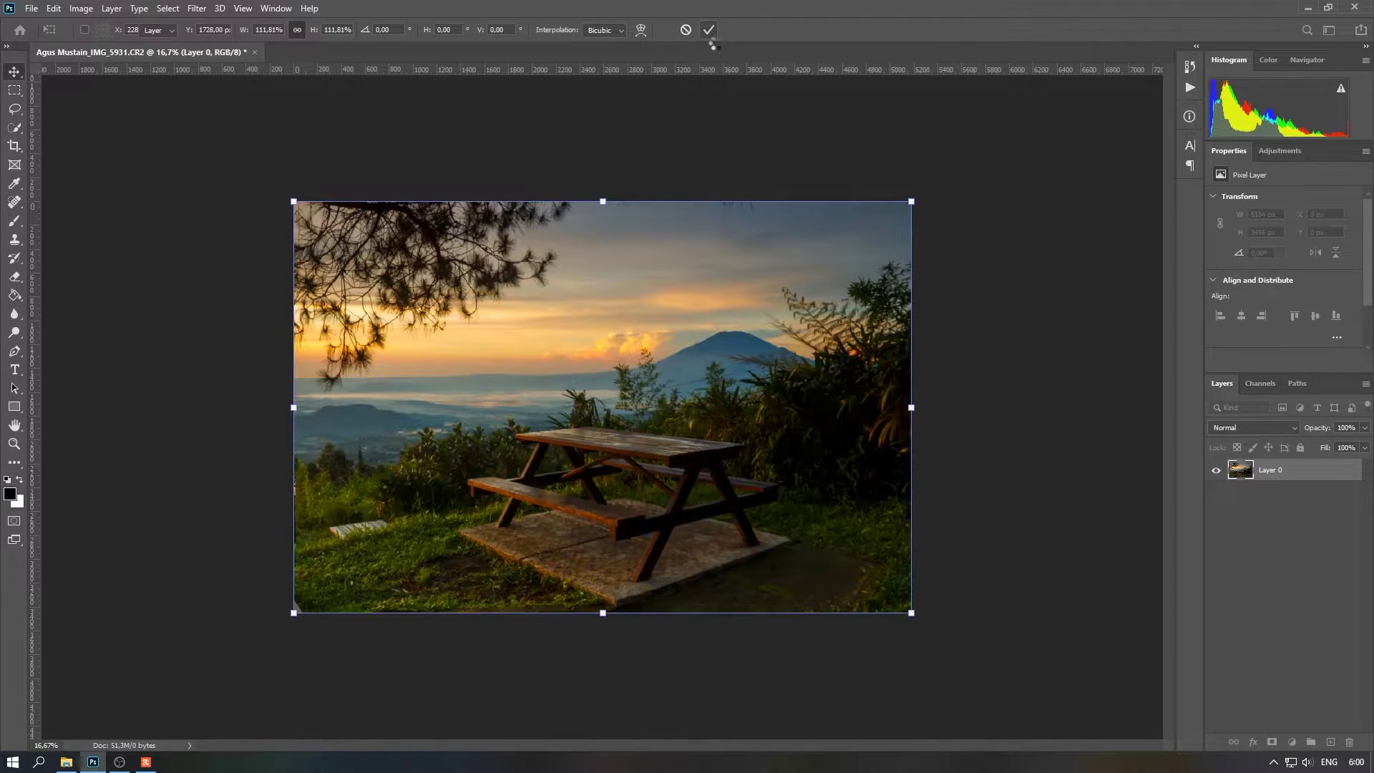
Step: Crop the photo, trying a 2:3 landscape ratio, then resetting to the full 5184×3456 canvas
{"action": "left_click", "coordinate": [15, 148]}
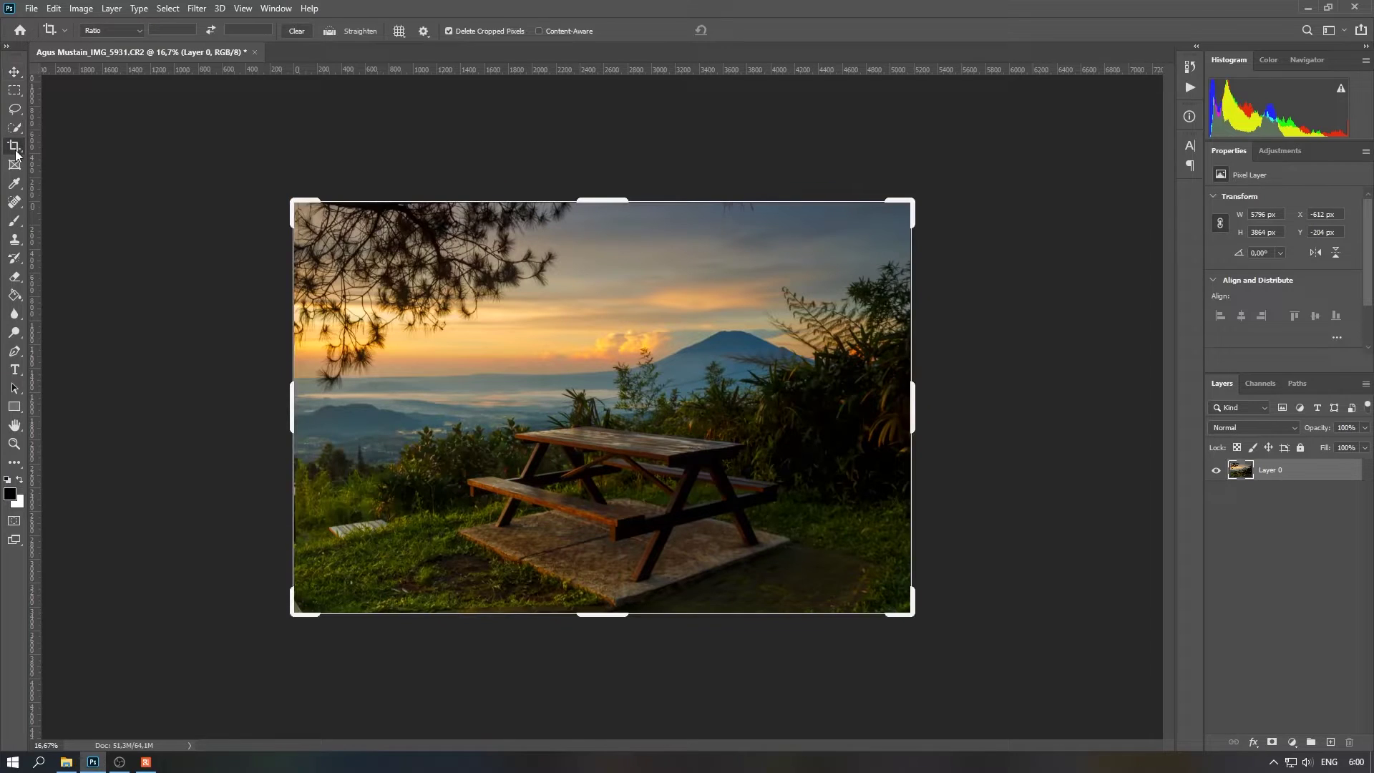
{"action": "right_click", "coordinate": [431, 250]}
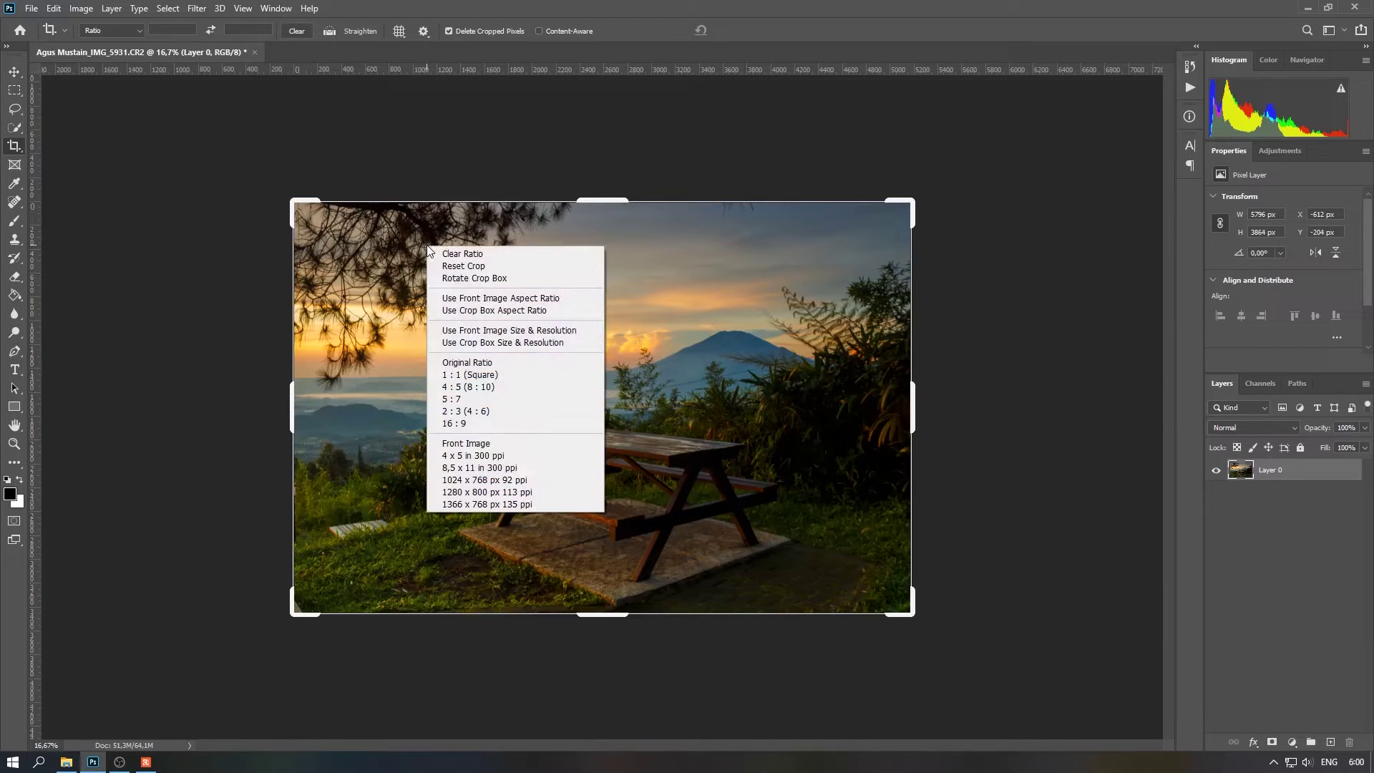
{"action": "left_click", "coordinate": [477, 412]}
{"action": "right_click", "coordinate": [612, 239]}
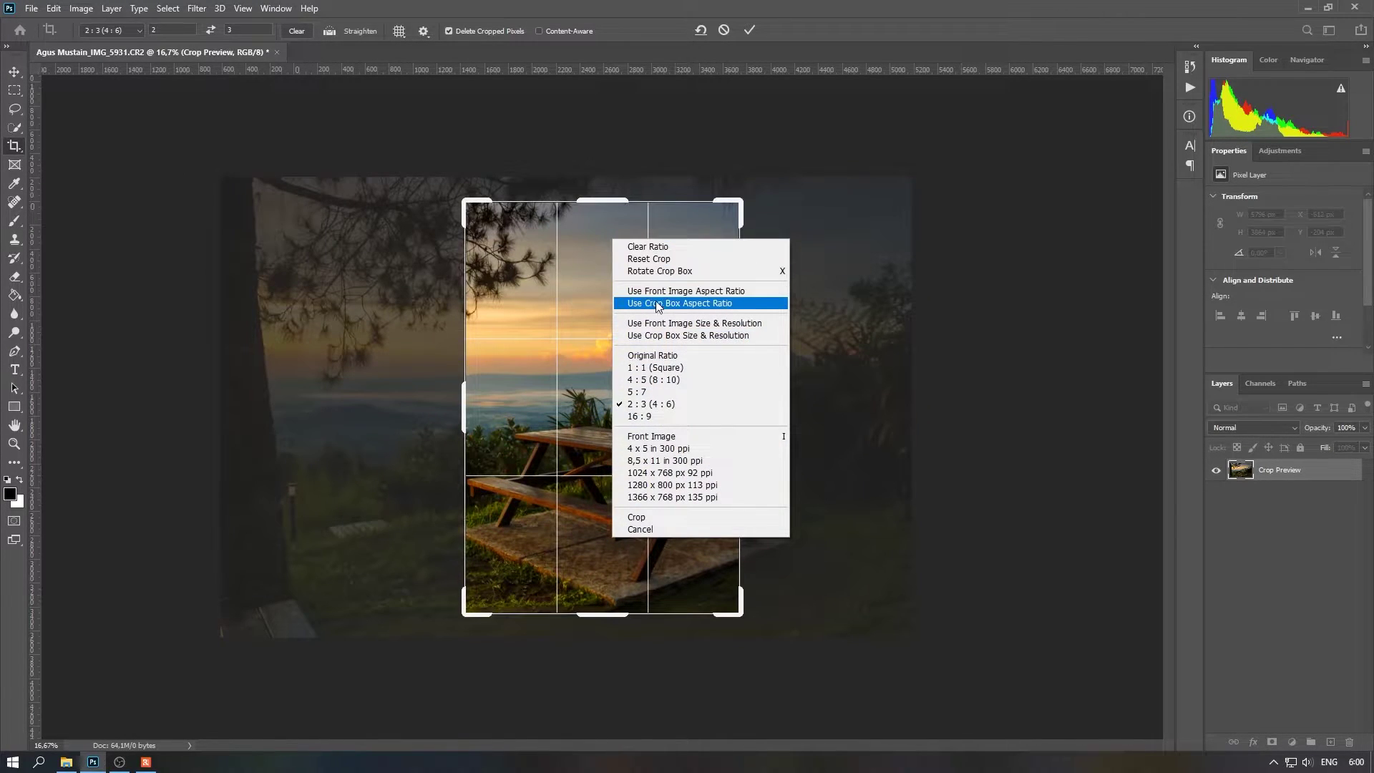
{"action": "left_click", "coordinate": [671, 271]}
{"action": "right_click", "coordinate": [648, 271]}
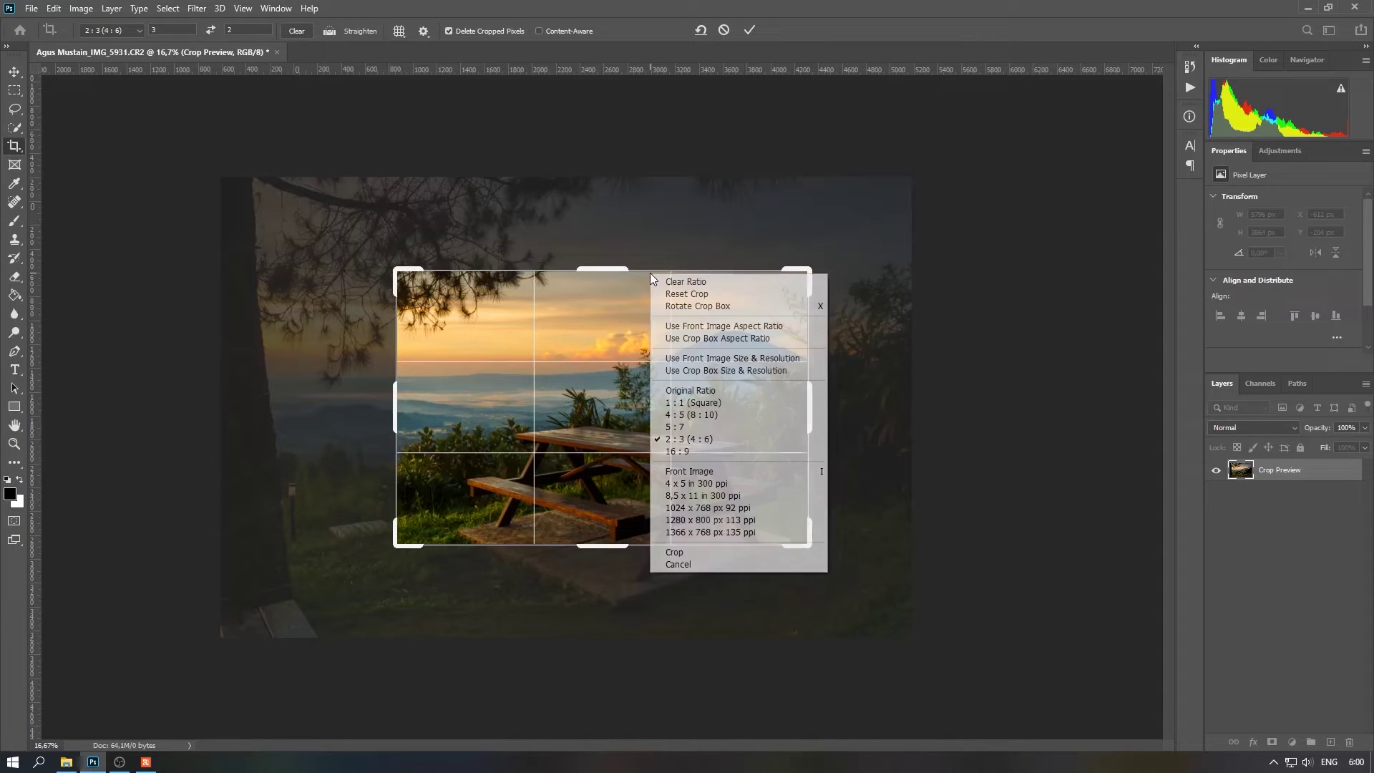
{"action": "left_click", "coordinate": [675, 294]}
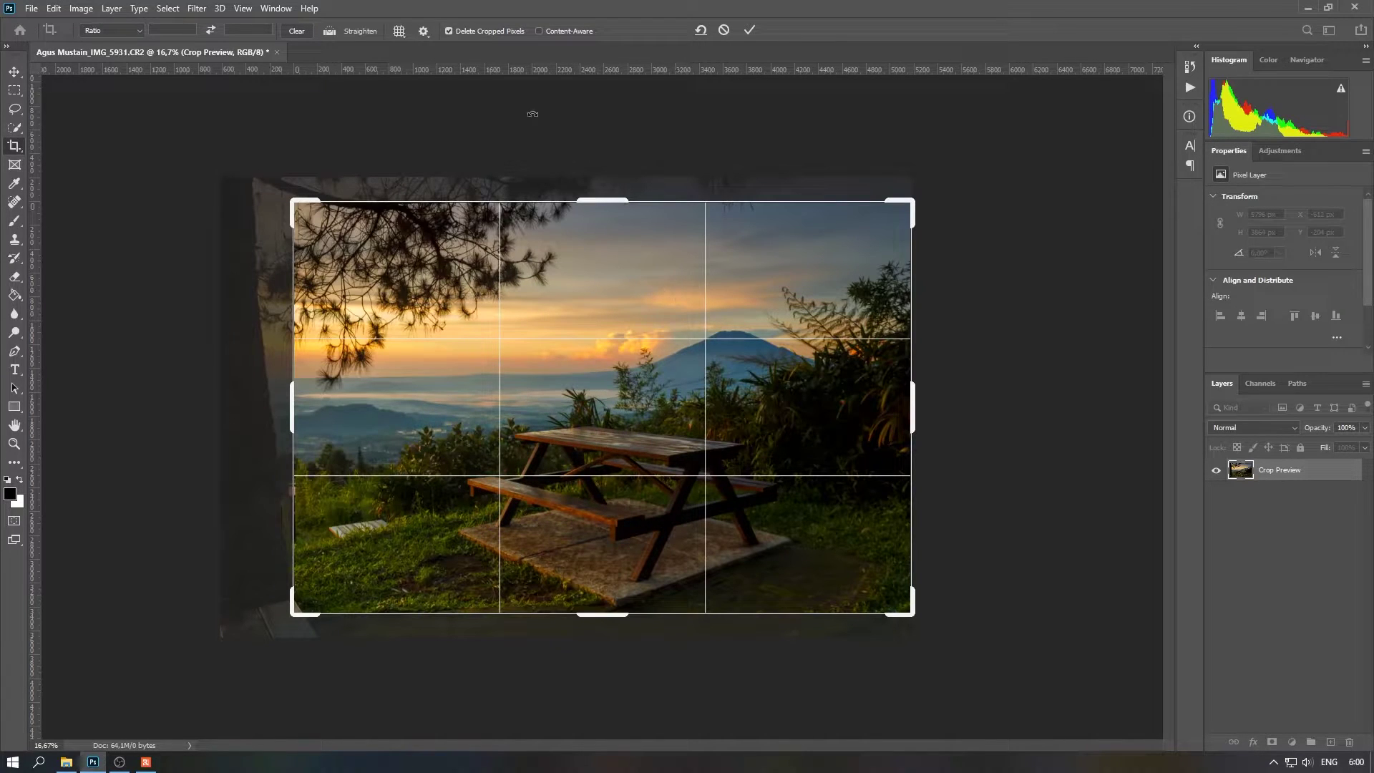
{"action": "left_click", "coordinate": [748, 31]}
{"action": "key", "text": "v"}
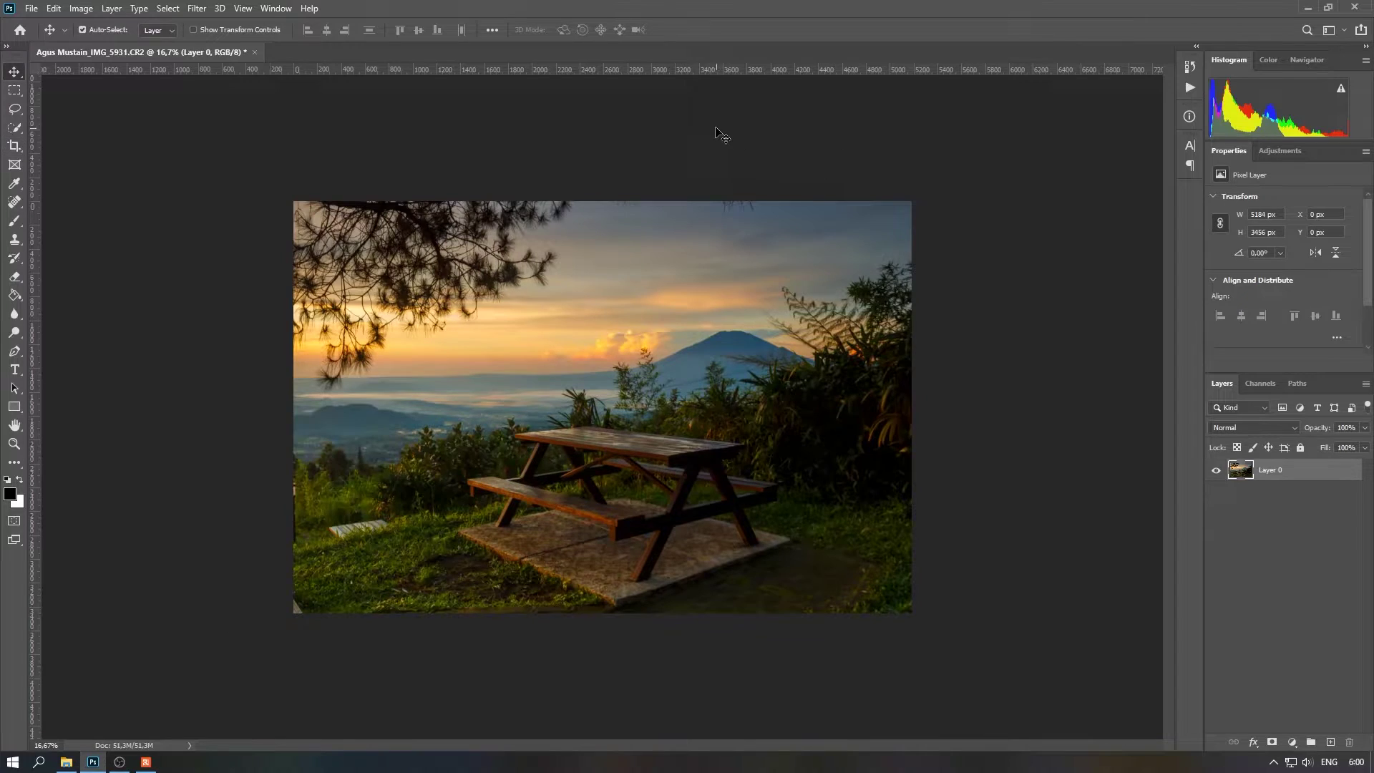
{"action": "key", "text": "ctrl+plus"}
{"action": "key", "text": "ctrl+plus"}
Step: Lasso the flawed lower-left corner and content-aware fill it, then deselect
{"action": "mouse_move", "coordinate": [559, 304]}
{"action": "left_mouse_down"}
{"action": "mouse_move", "coordinate": [745, 326]}
{"action": "mouse_move", "coordinate": [785, 345]}
{"action": "left_mouse_up"}
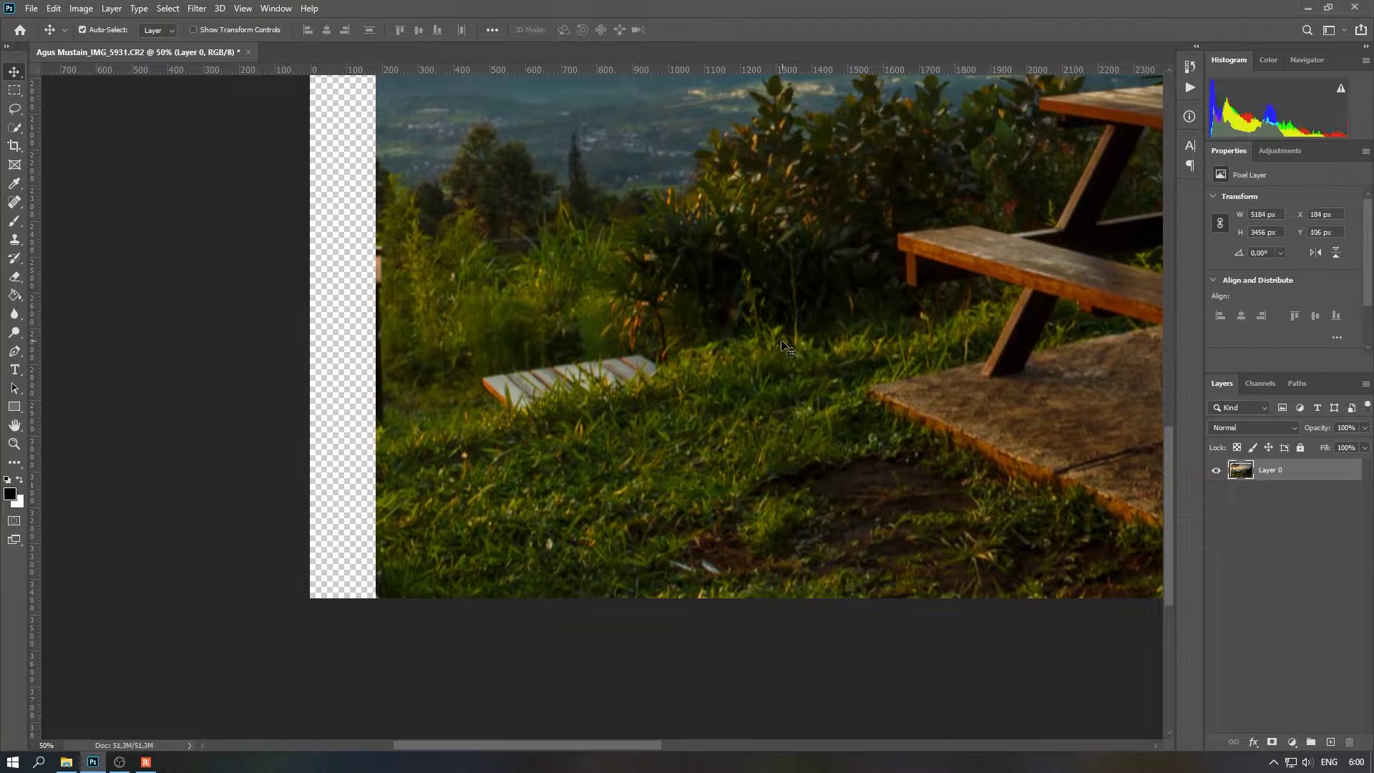
{"action": "key", "text": "ctrl+z"}
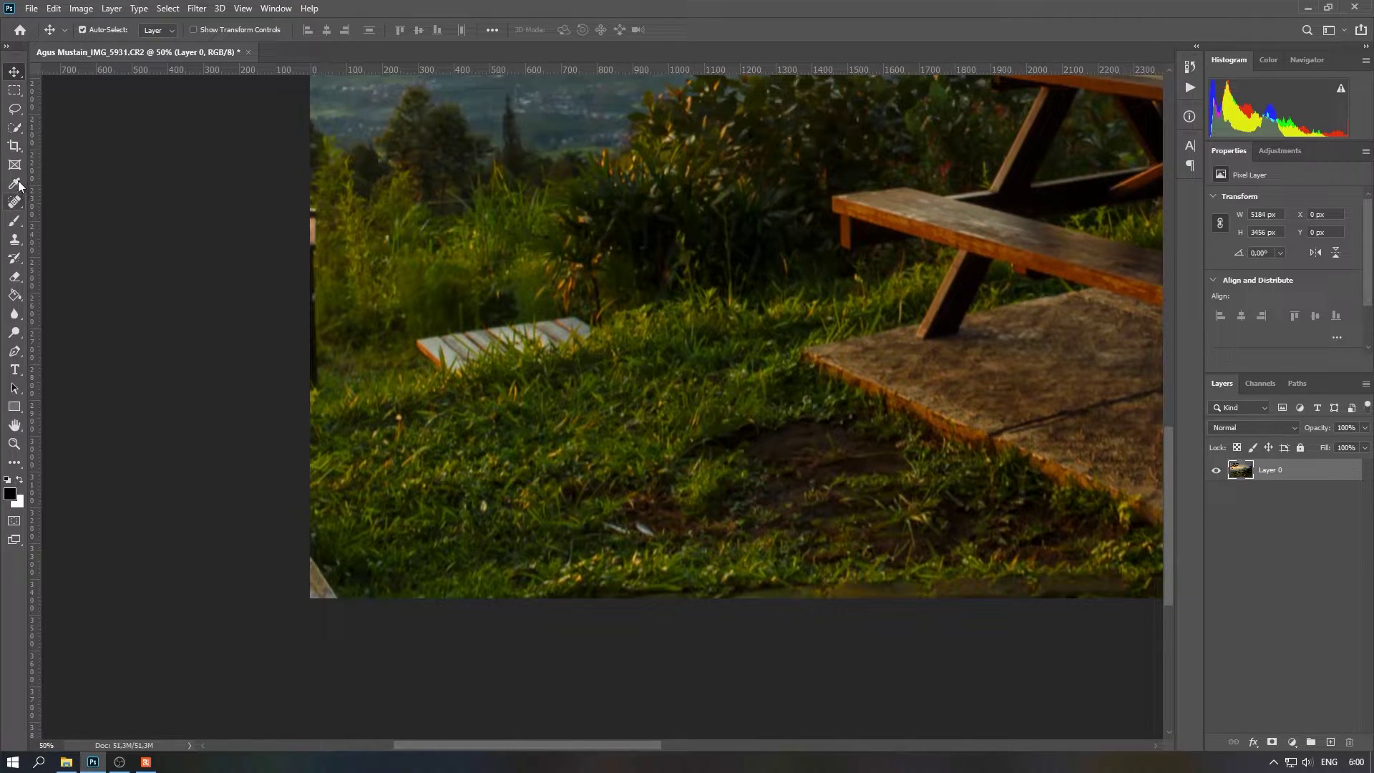
{"action": "left_click", "coordinate": [15, 109]}
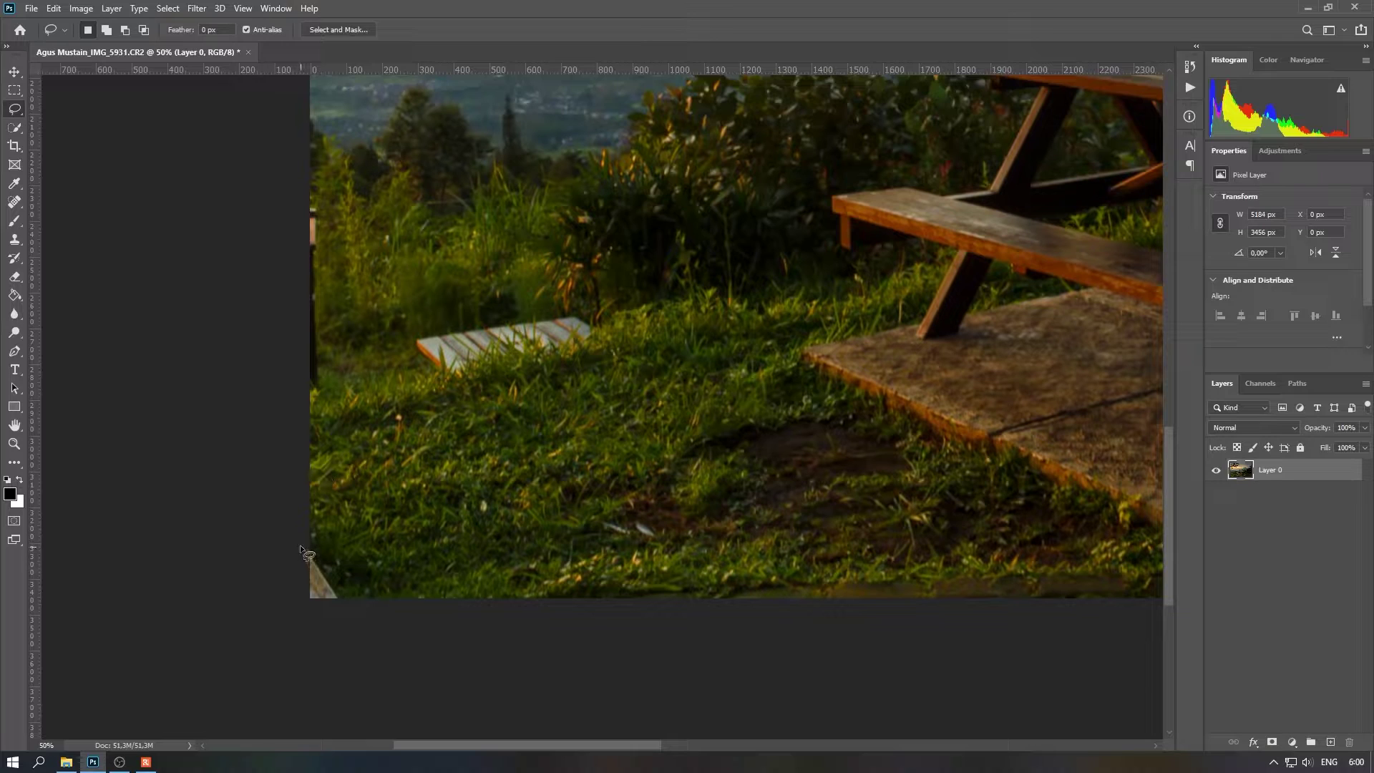
{"action": "left_click_drag", "start_coordinate": [310, 544], "coordinate": [347, 598]}
{"action": "left_click_drag", "start_coordinate": [303, 557], "coordinate": [304, 556]}
{"action": "left_click", "coordinate": [54, 8]}
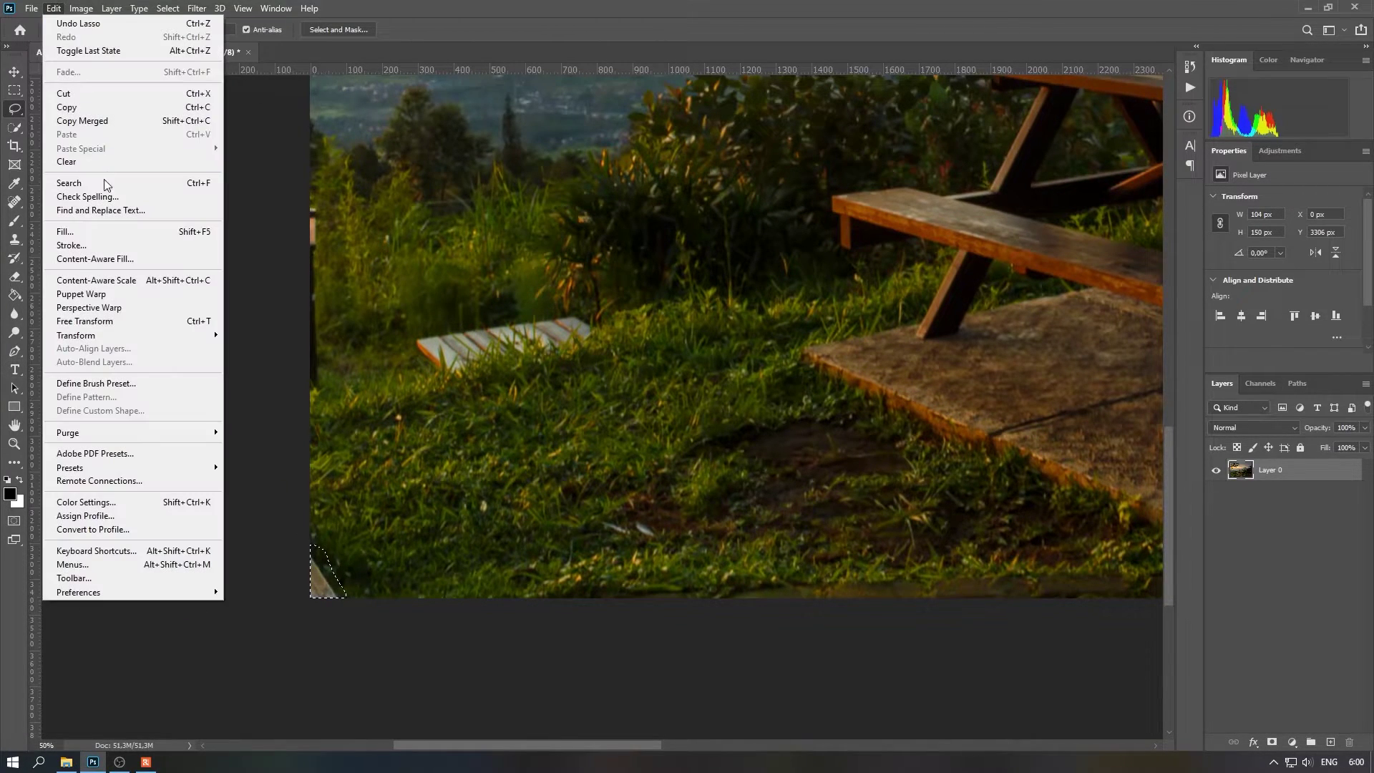
{"action": "left_click", "coordinate": [105, 231]}
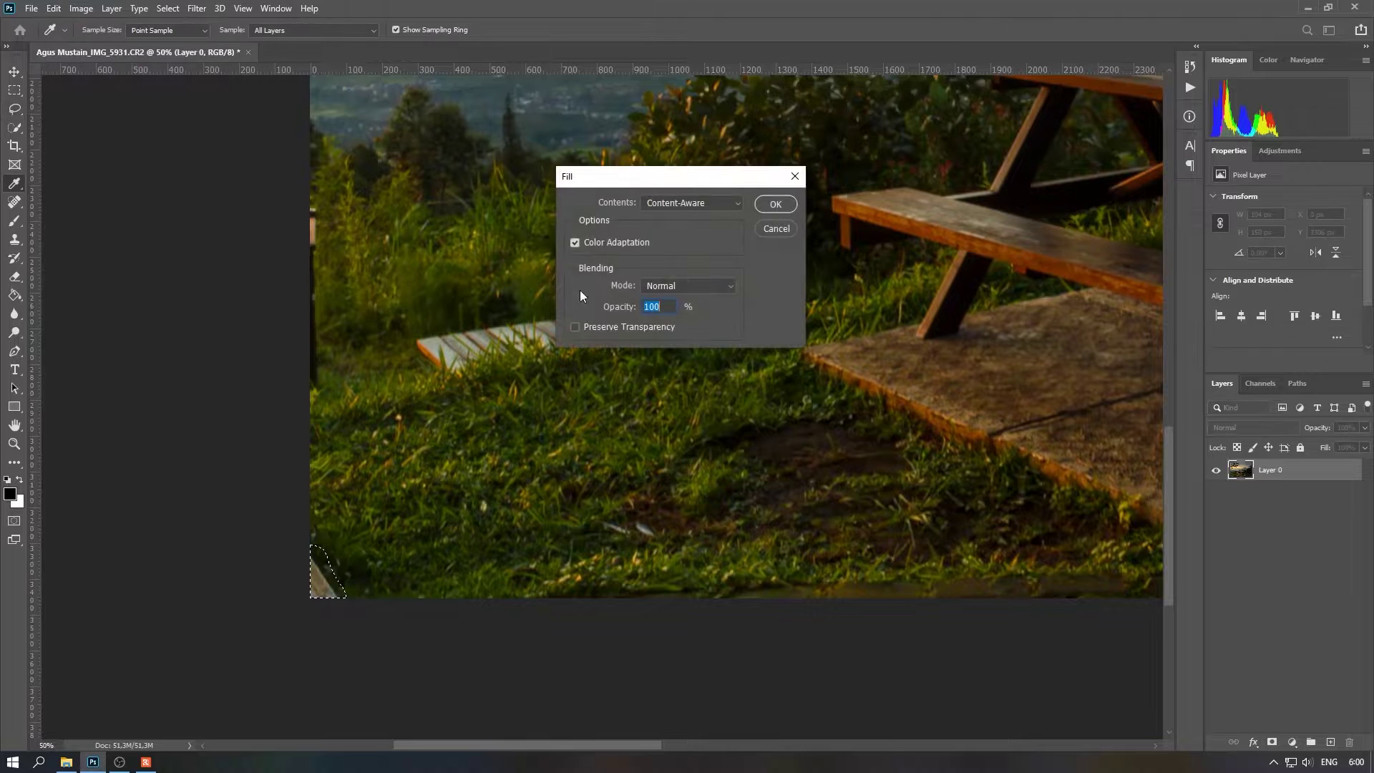
{"action": "left_click", "coordinate": [772, 205]}
{"action": "key", "text": "ctrl+d"}
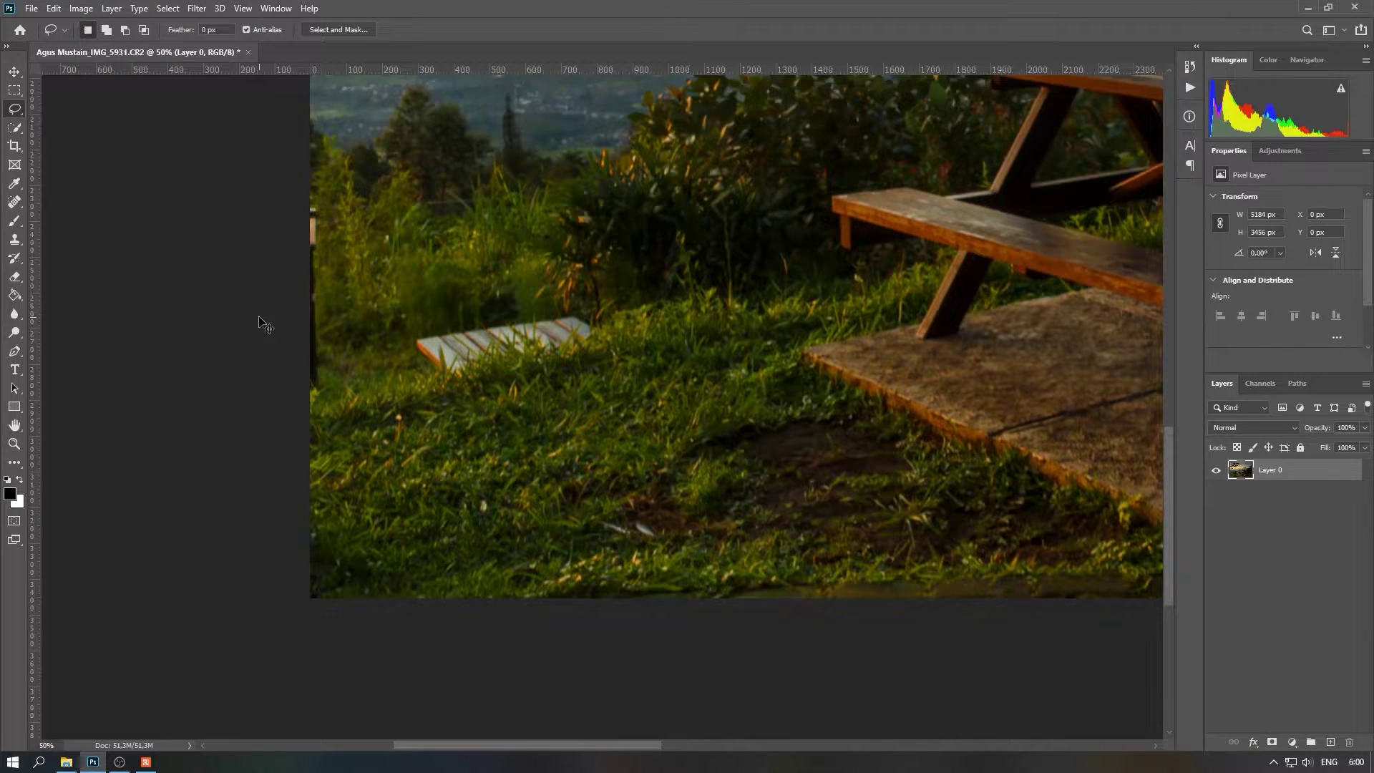
Step: Zoom out, duplicate the photo layer and bring up the Nik Collection filters
{"action": "key", "text": "ctrl+minus"}
{"action": "key", "text": "v"}
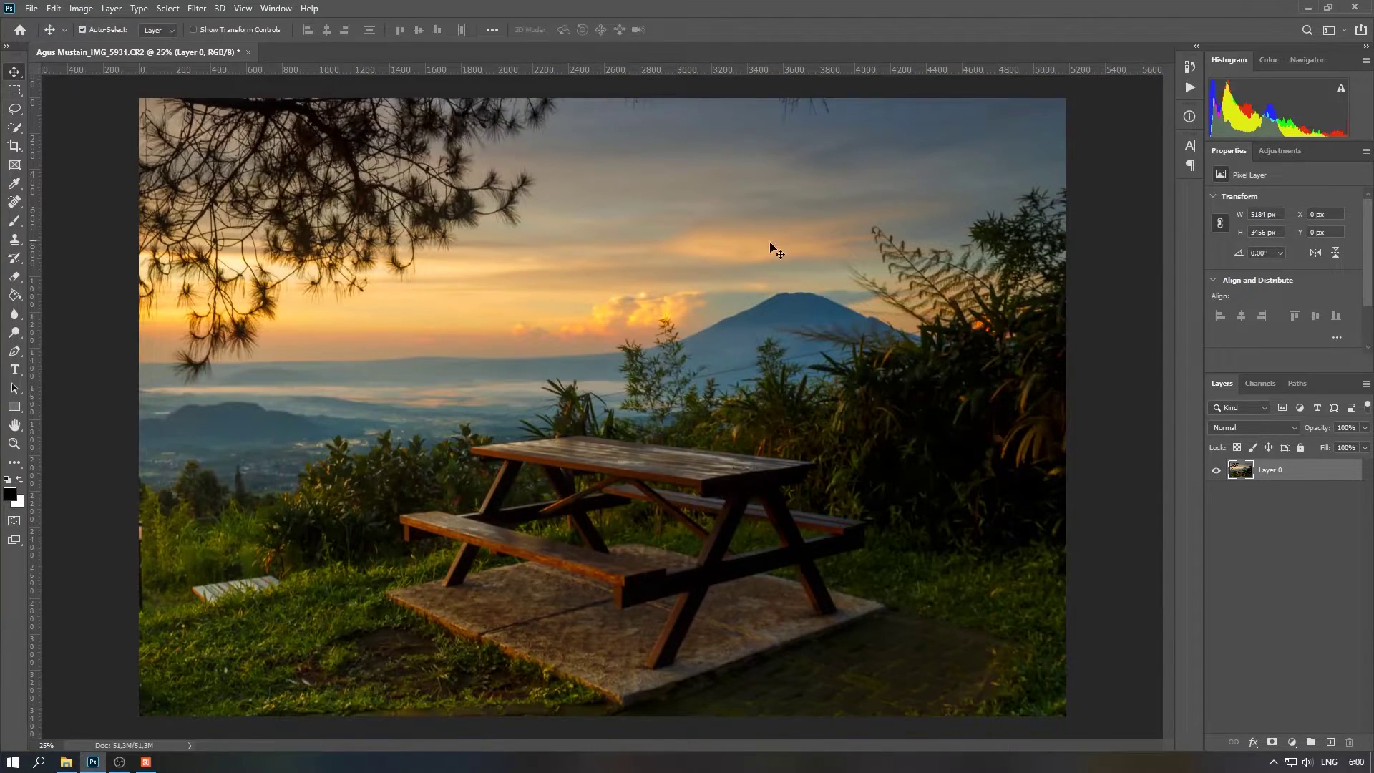
{"action": "key", "text": "ctrl+minus"}
{"action": "left_click_drag", "start_coordinate": [1281, 470], "coordinate": [1331, 742]}
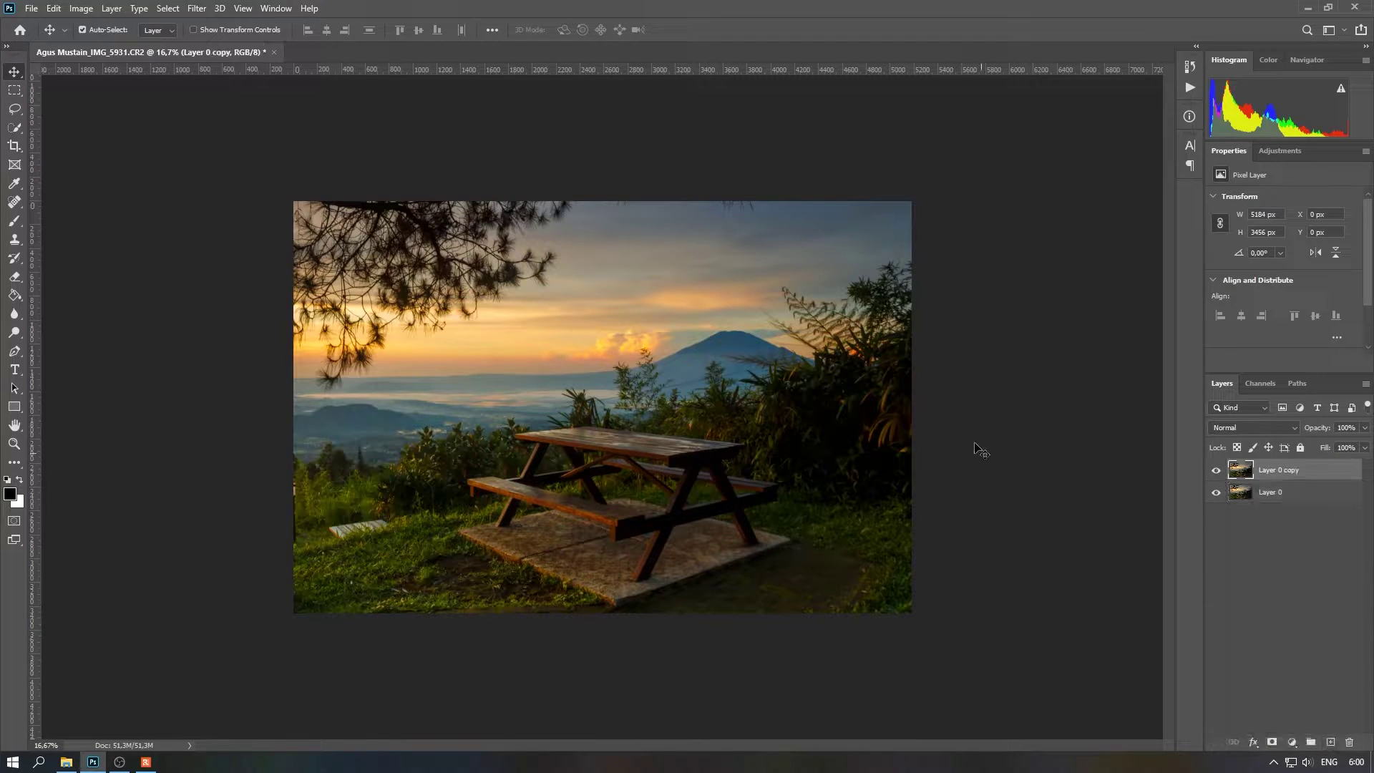
{"action": "left_click", "coordinate": [196, 9]}
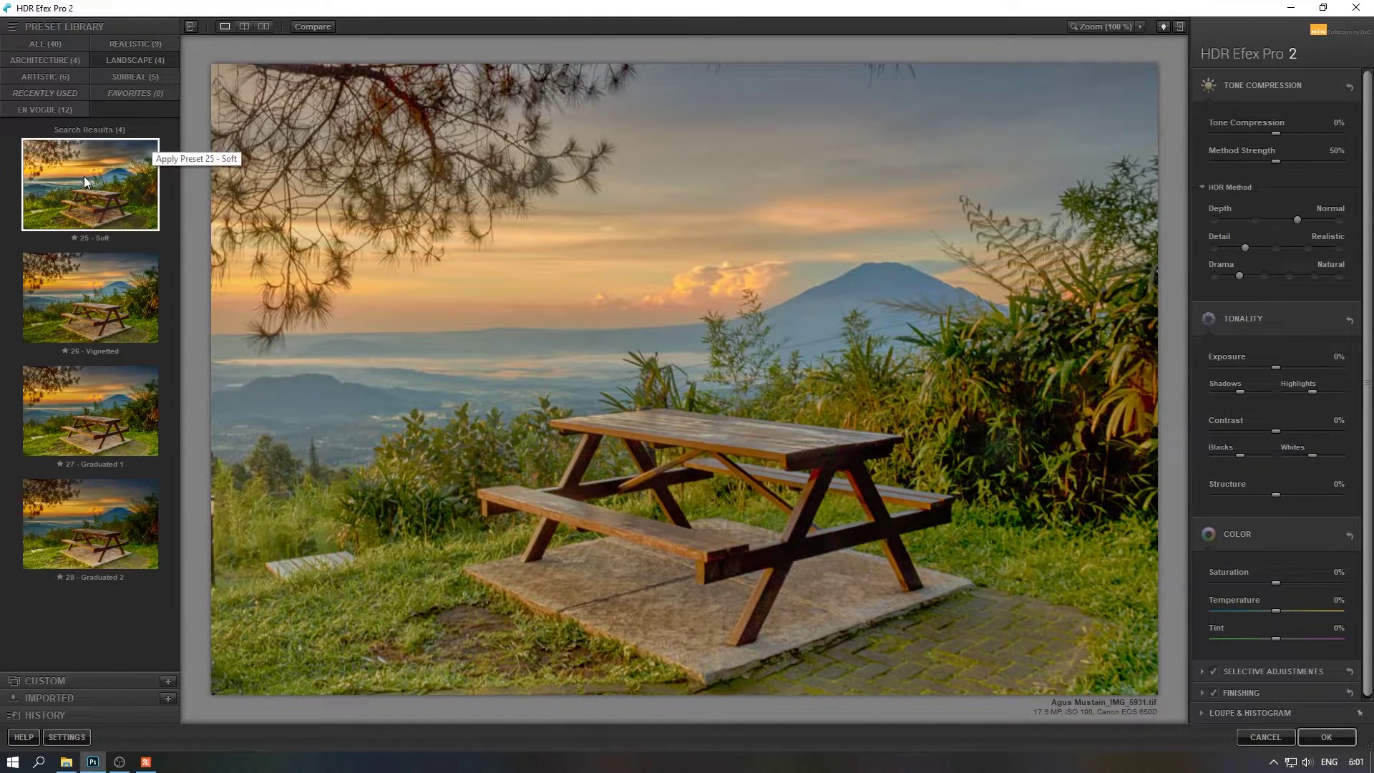
Step: Apply the 25 - Soft preset with negative tone compression, Realistic detail and lower drama
{"action": "left_click", "coordinate": [78, 193]}
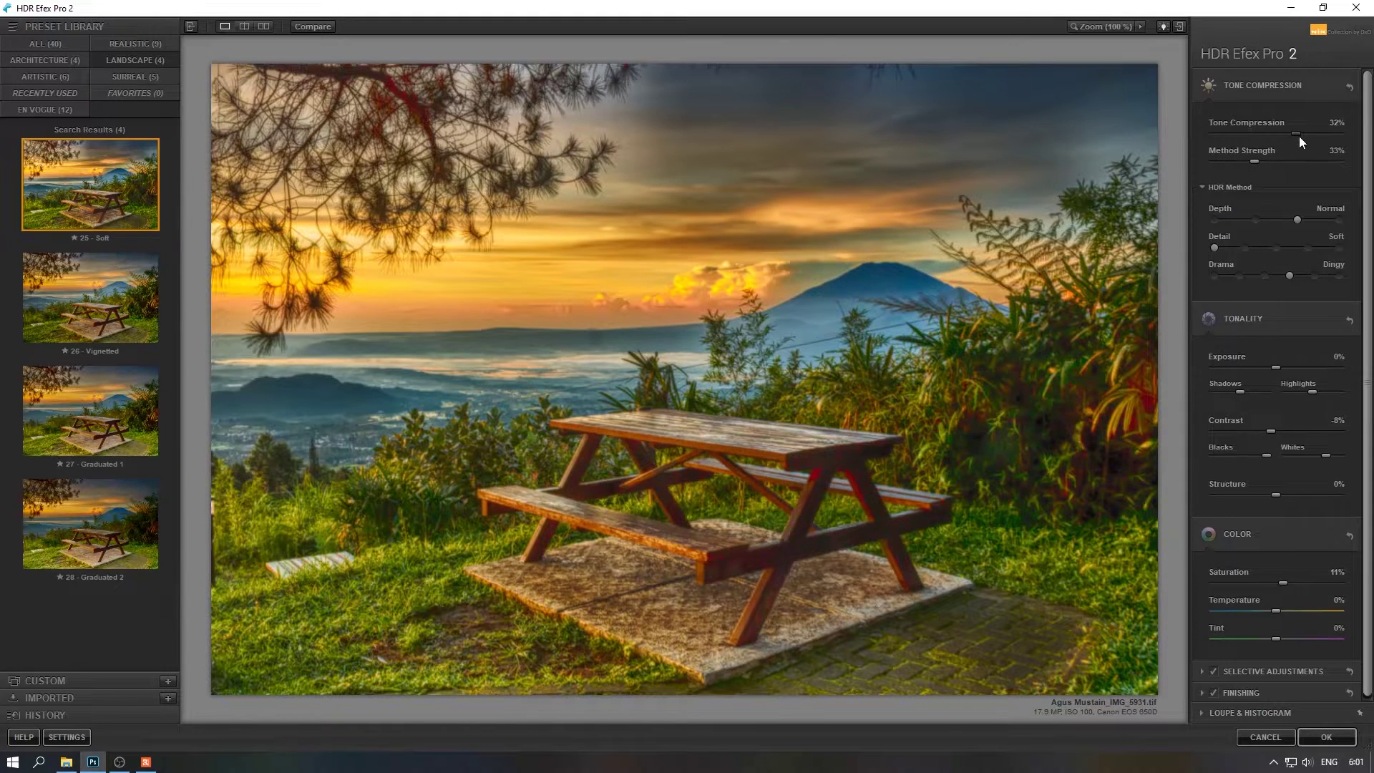
{"action": "left_click_drag", "start_coordinate": [1295, 135], "coordinate": [1236, 143]}
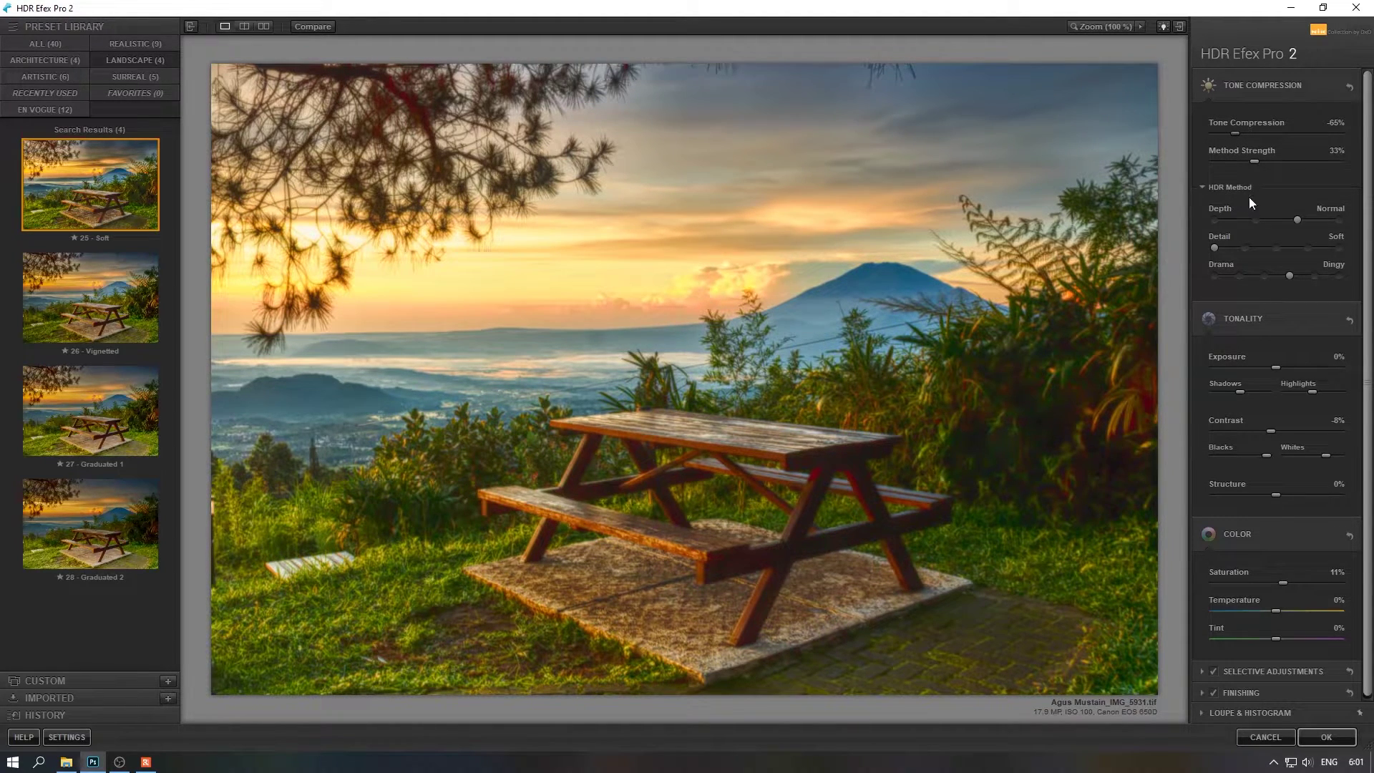
{"action": "left_click", "coordinate": [1245, 247]}
{"action": "left_click", "coordinate": [1263, 278]}
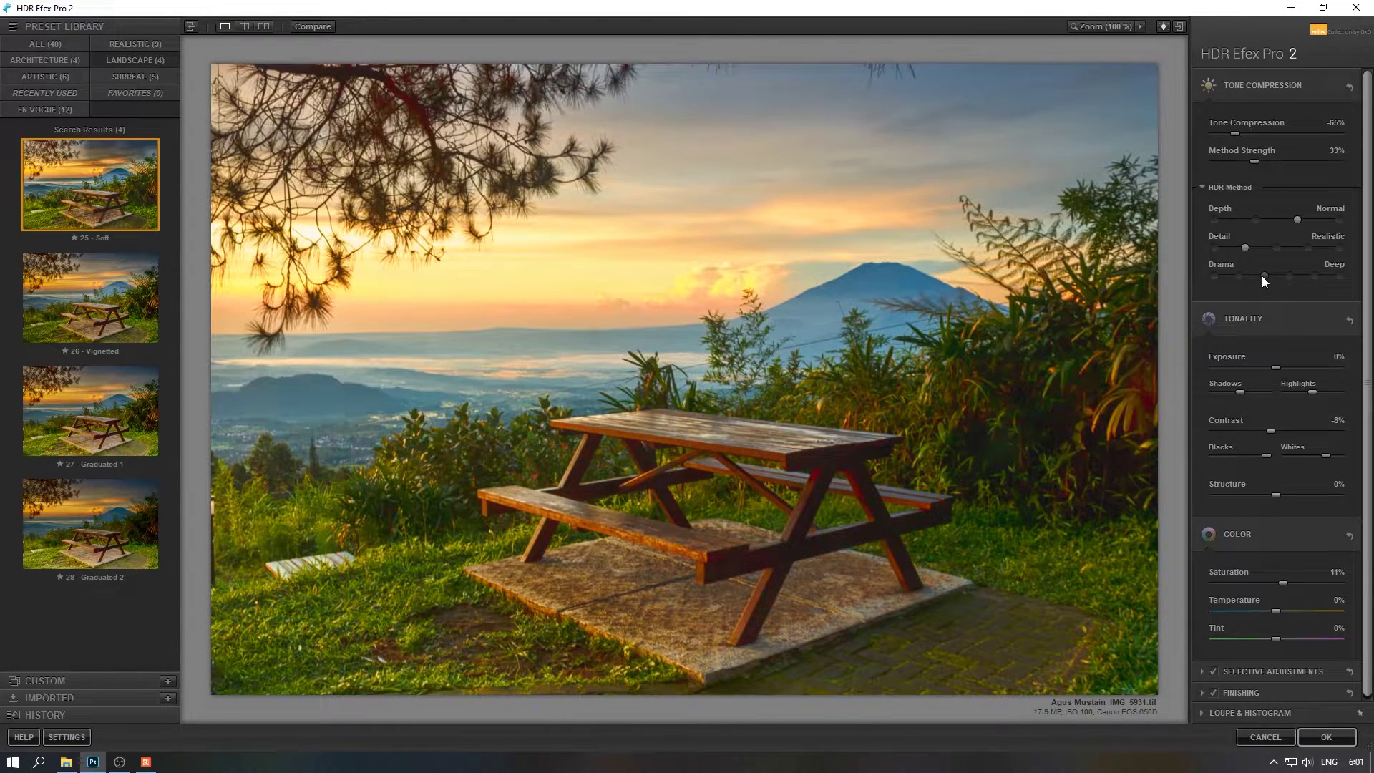
{"action": "double_click", "coordinate": [1266, 455]}
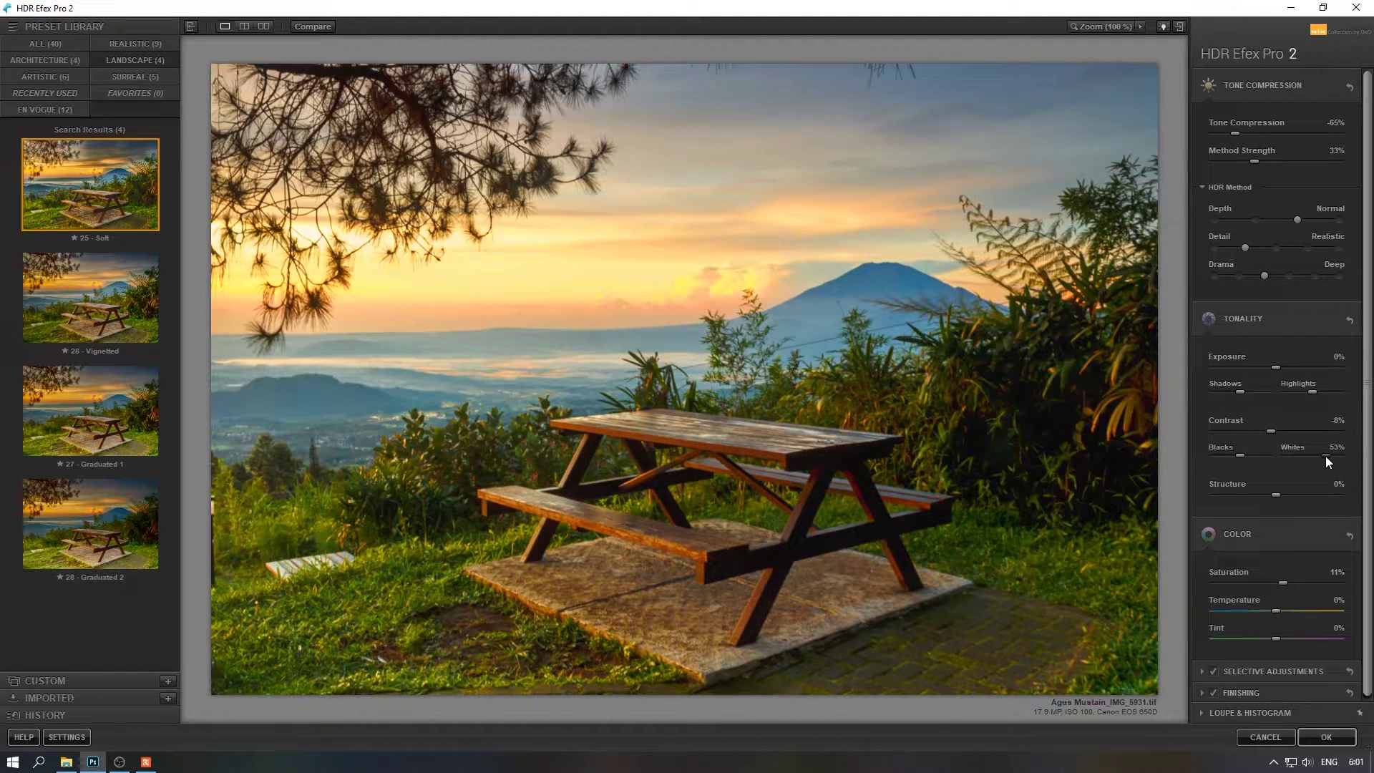
{"action": "double_click", "coordinate": [1325, 456]}
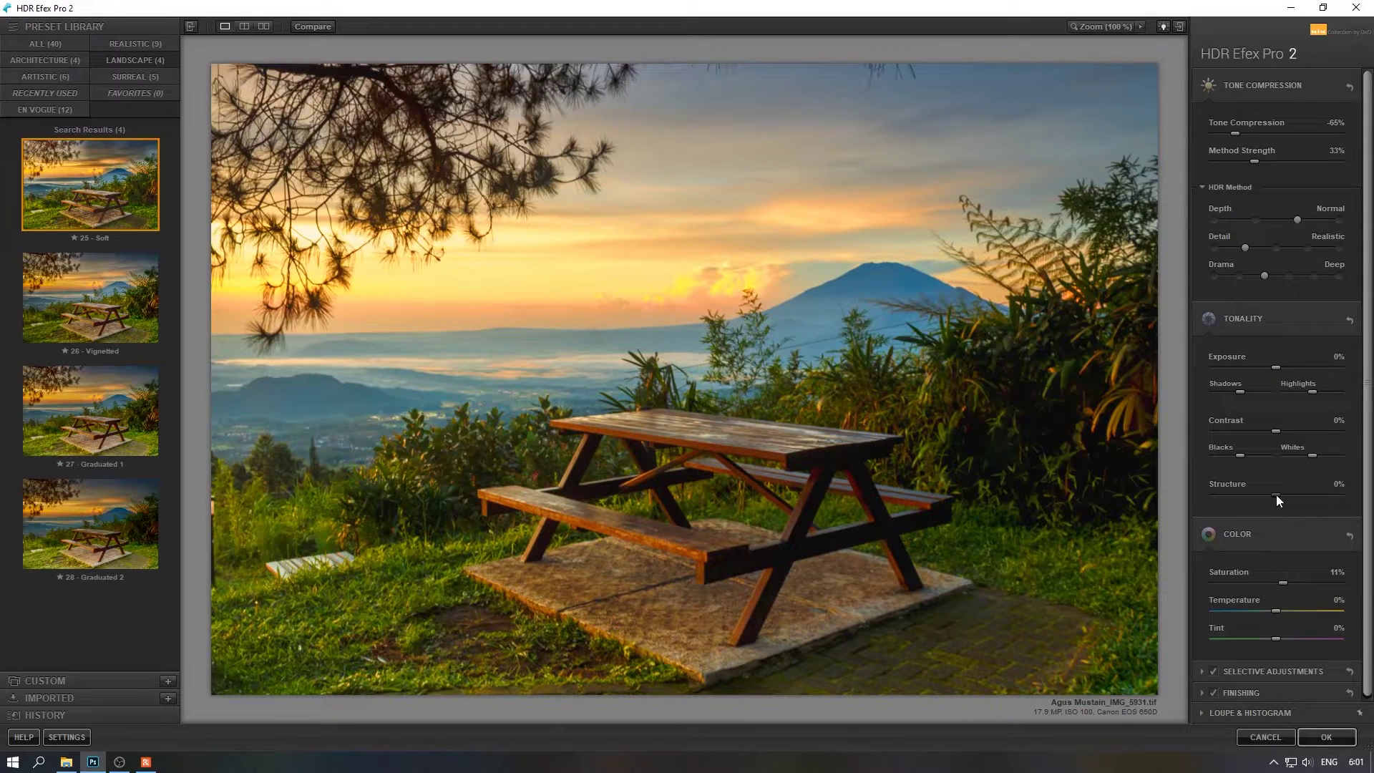
Step: Set structure 13%, contrast about 15%, exposure -7%, and raise highlights and whites
{"action": "left_click_drag", "start_coordinate": [1285, 495], "coordinate": [1284, 495]}
{"action": "left_click_drag", "start_coordinate": [1284, 431], "coordinate": [1287, 430]}
{"action": "left_click_drag", "start_coordinate": [1278, 368], "coordinate": [1273, 368]}
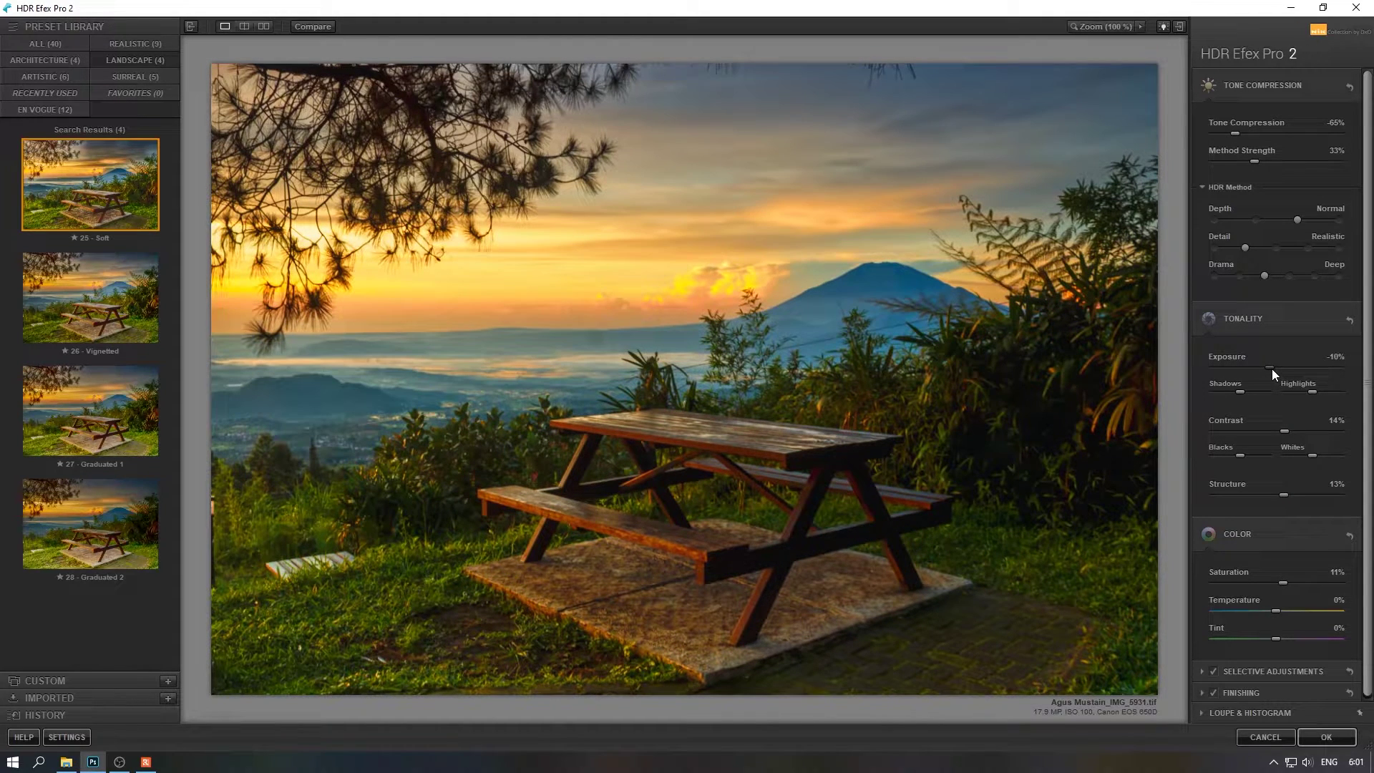
{"action": "left_click_drag", "start_coordinate": [1273, 368], "coordinate": [1273, 367]}
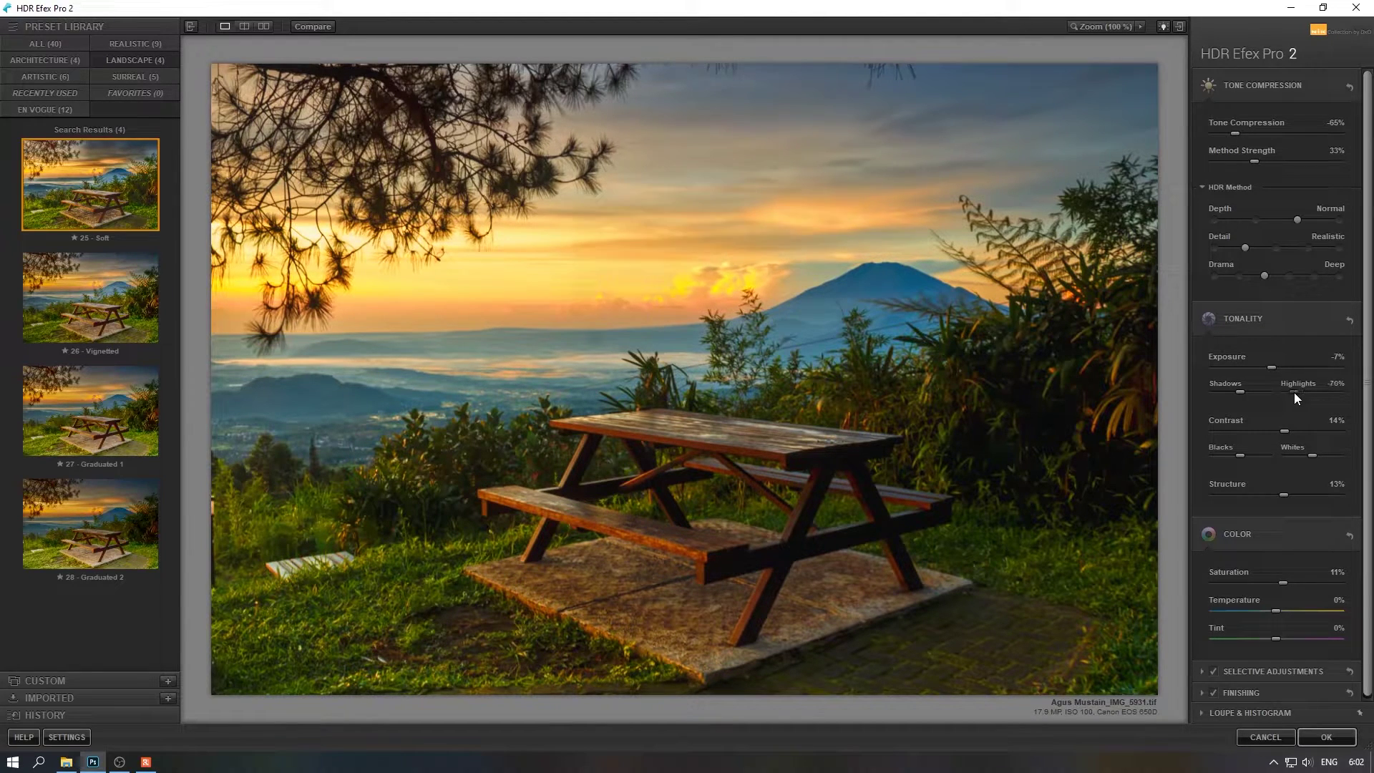
{"action": "left_click_drag", "start_coordinate": [1294, 392], "coordinate": [1320, 396]}
{"action": "left_click_drag", "start_coordinate": [1300, 457], "coordinate": [1308, 455]}
Step: Bring the HDR result back into Photoshop and blend the layer at 77% opacity
{"action": "left_click", "coordinate": [1312, 737]}
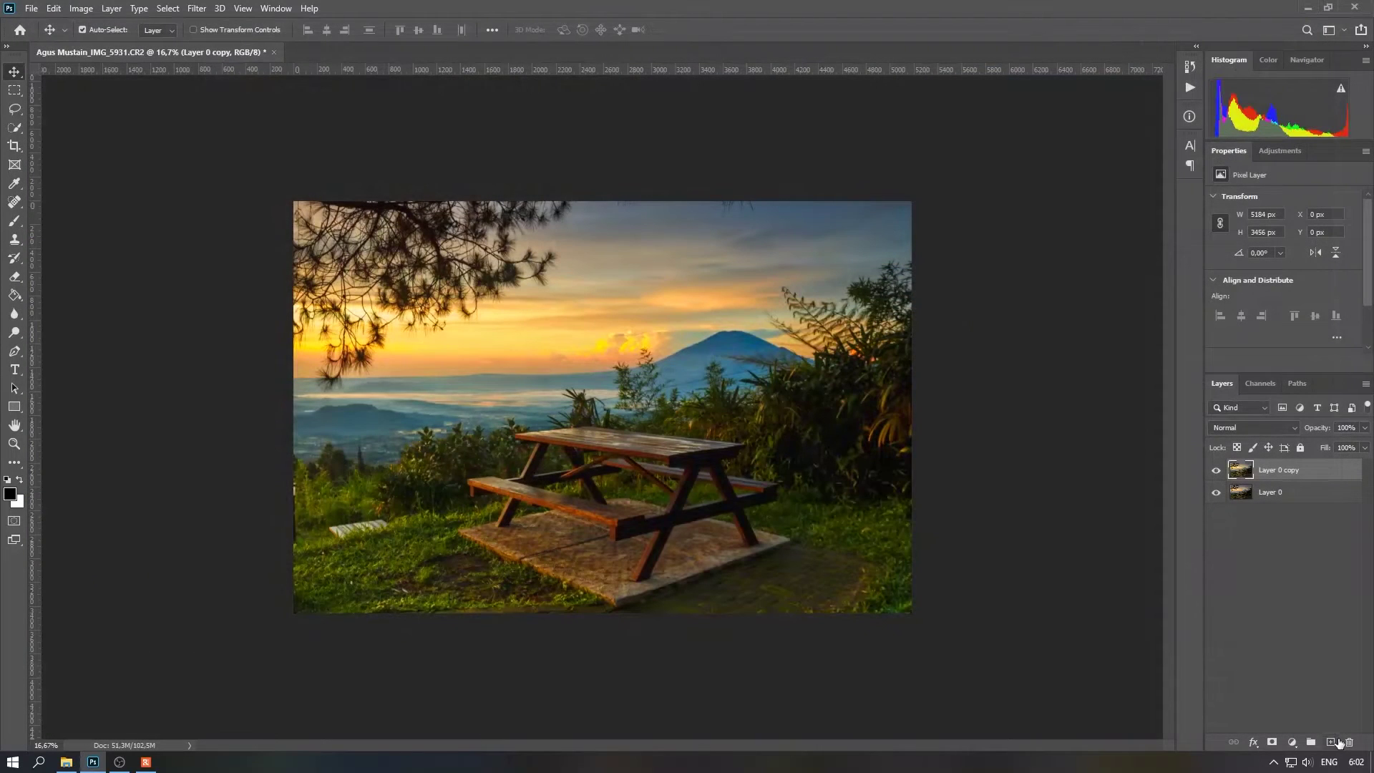
{"action": "left_click", "coordinate": [1364, 428]}
{"action": "mouse_move", "coordinate": [1366, 446]}
{"action": "left_mouse_down"}
{"action": "mouse_move", "coordinate": [1331, 449]}
{"action": "mouse_move", "coordinate": [1346, 449]}
{"action": "left_mouse_up"}
{"action": "right_click", "coordinate": [1320, 472]}
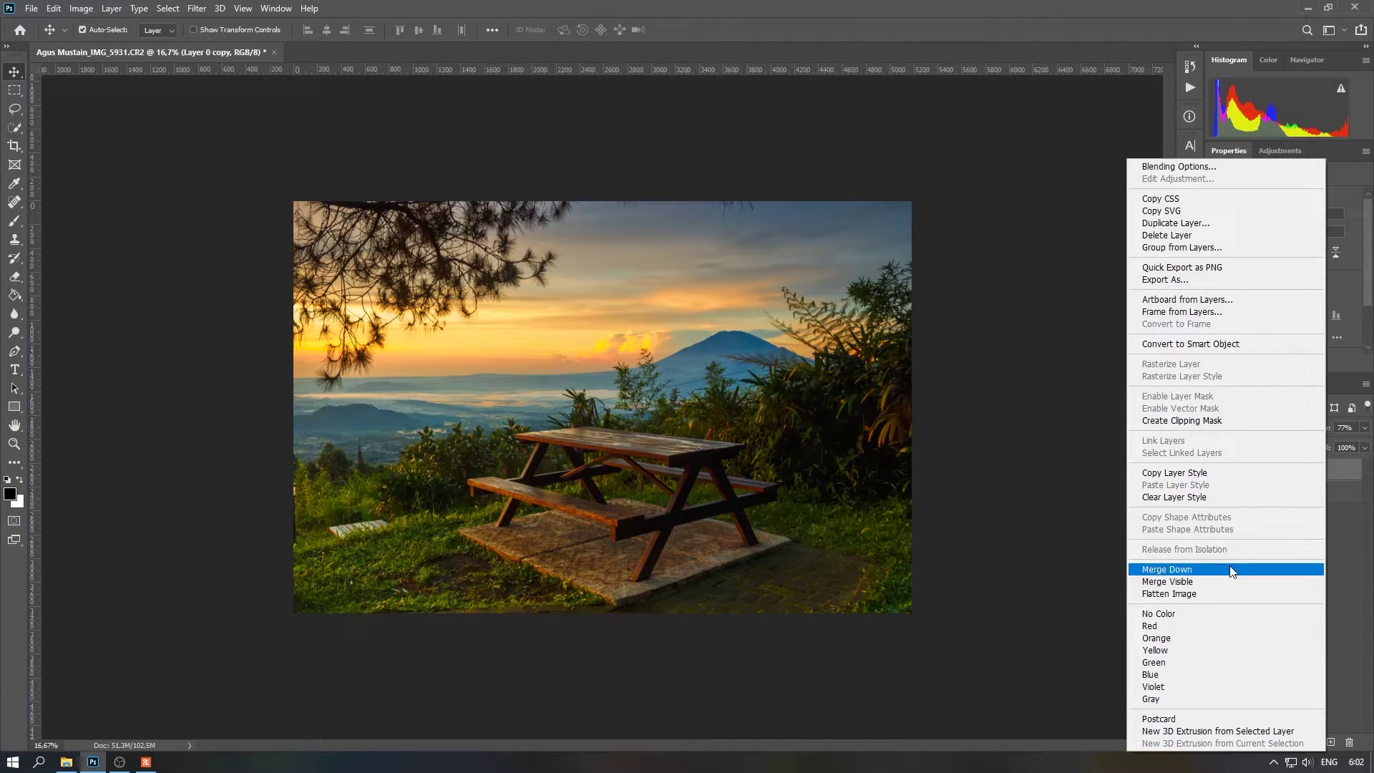
{"action": "key", "text": "Escape"}
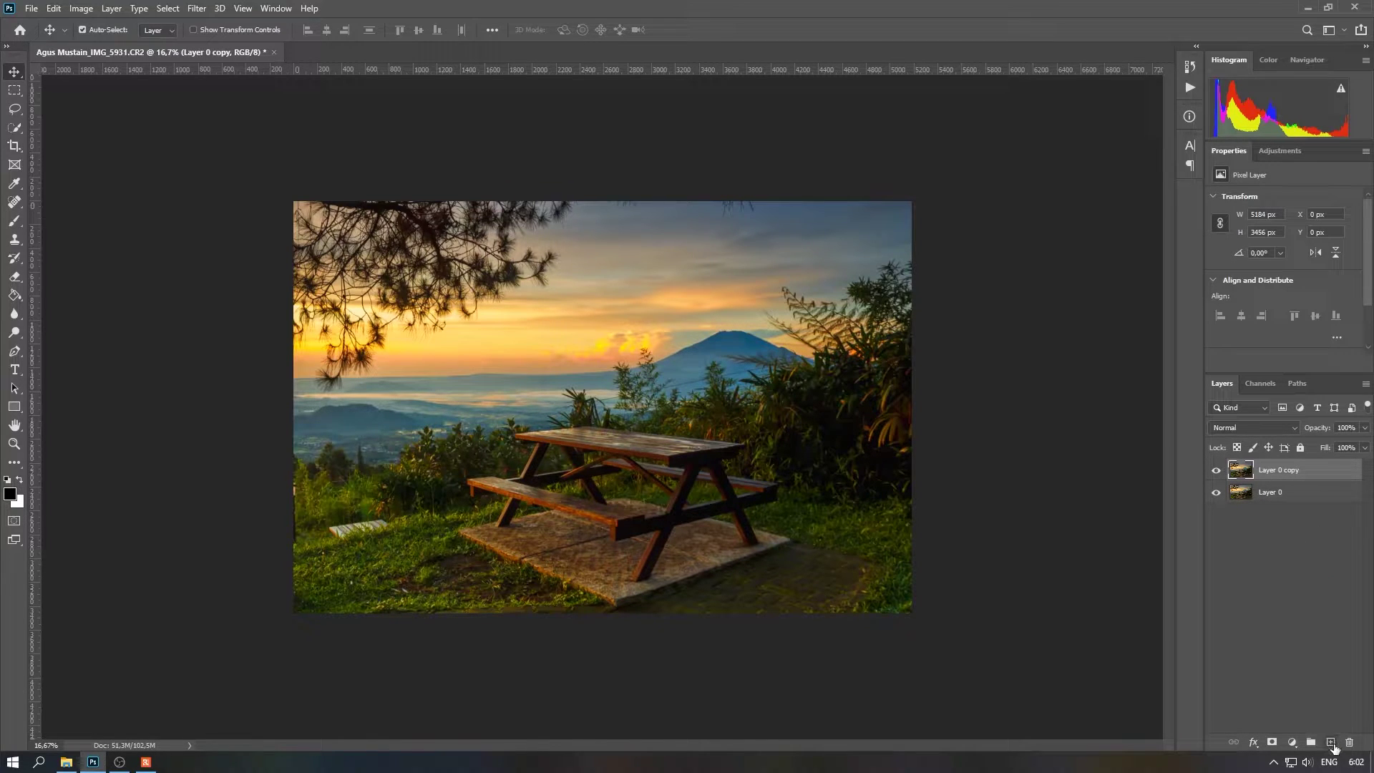
{"action": "left_click", "coordinate": [196, 8]}
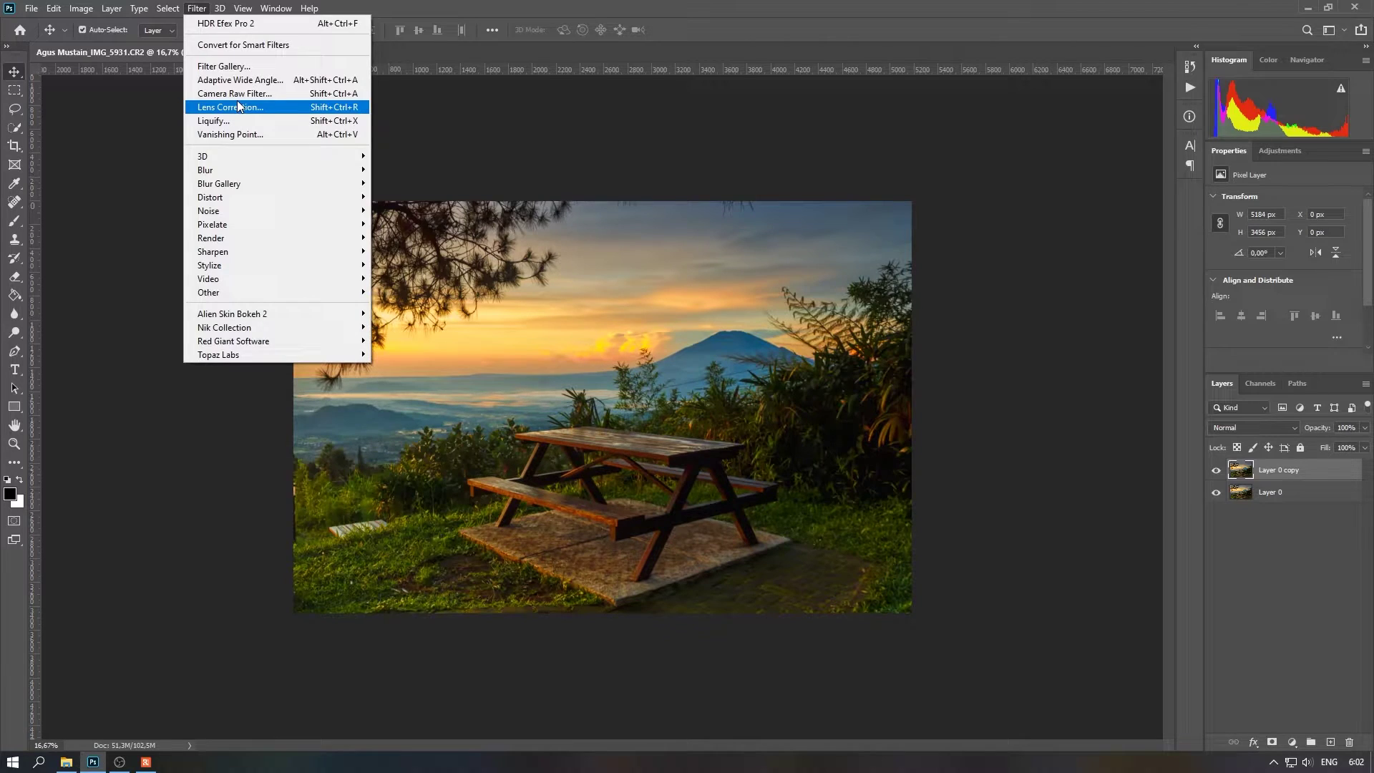
Step: In the Camera Raw Filter set shadows +68, highlights +26 and whites -14, keeping exposure at zero
{"action": "left_click", "coordinate": [236, 93]}
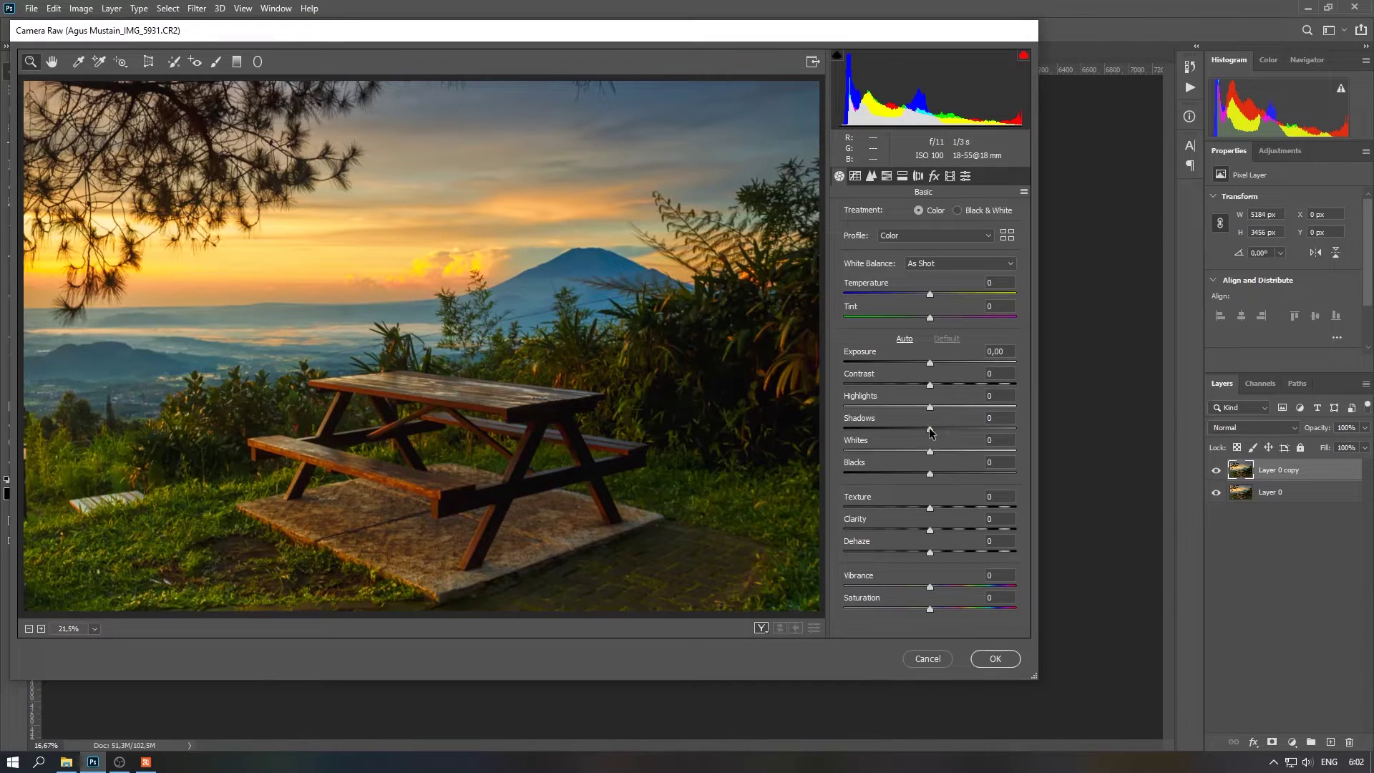
{"action": "left_click_drag", "start_coordinate": [930, 428], "coordinate": [1003, 428]}
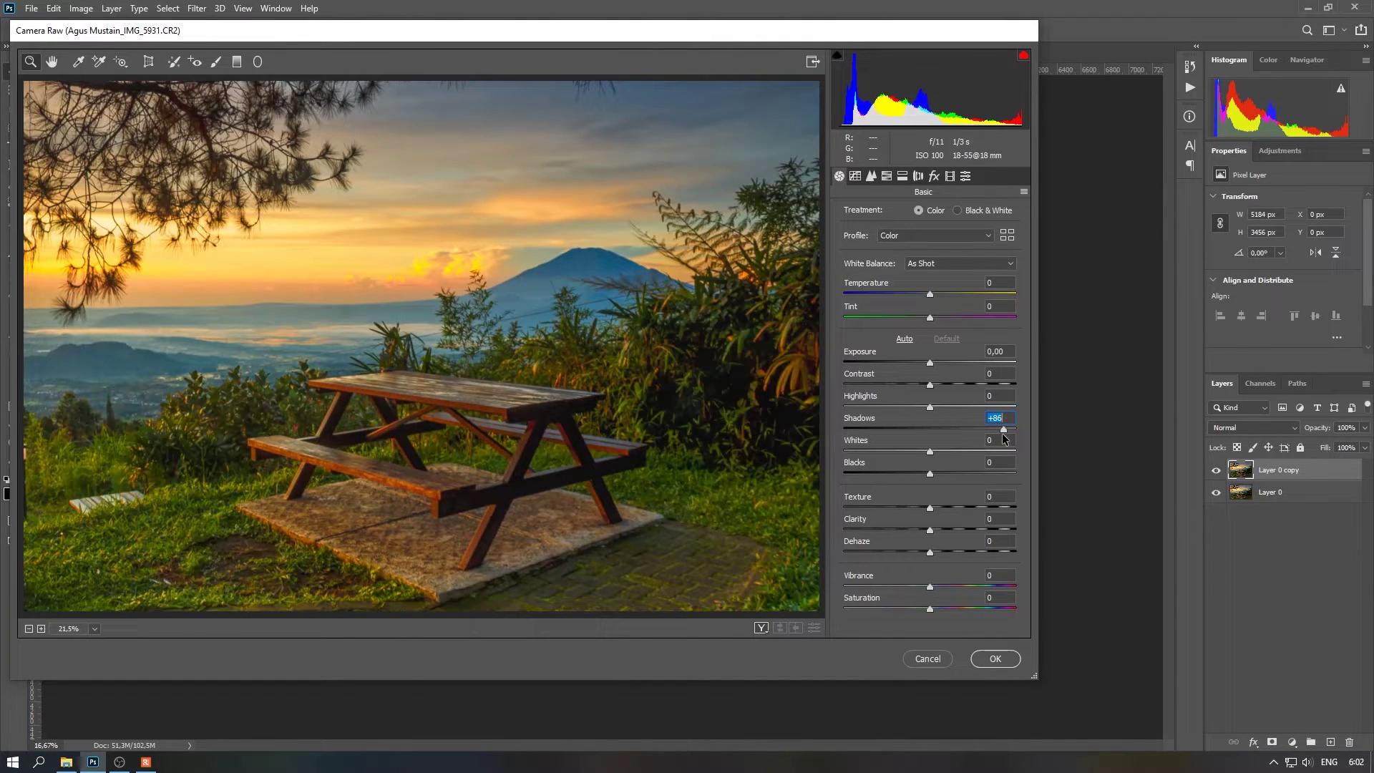
{"action": "mouse_move", "coordinate": [1002, 432]}
{"action": "left_mouse_down"}
{"action": "mouse_move", "coordinate": [955, 428]}
{"action": "mouse_move", "coordinate": [1024, 428]}
{"action": "mouse_move", "coordinate": [944, 428]}
{"action": "mouse_move", "coordinate": [1020, 428]}
{"action": "left_mouse_up"}
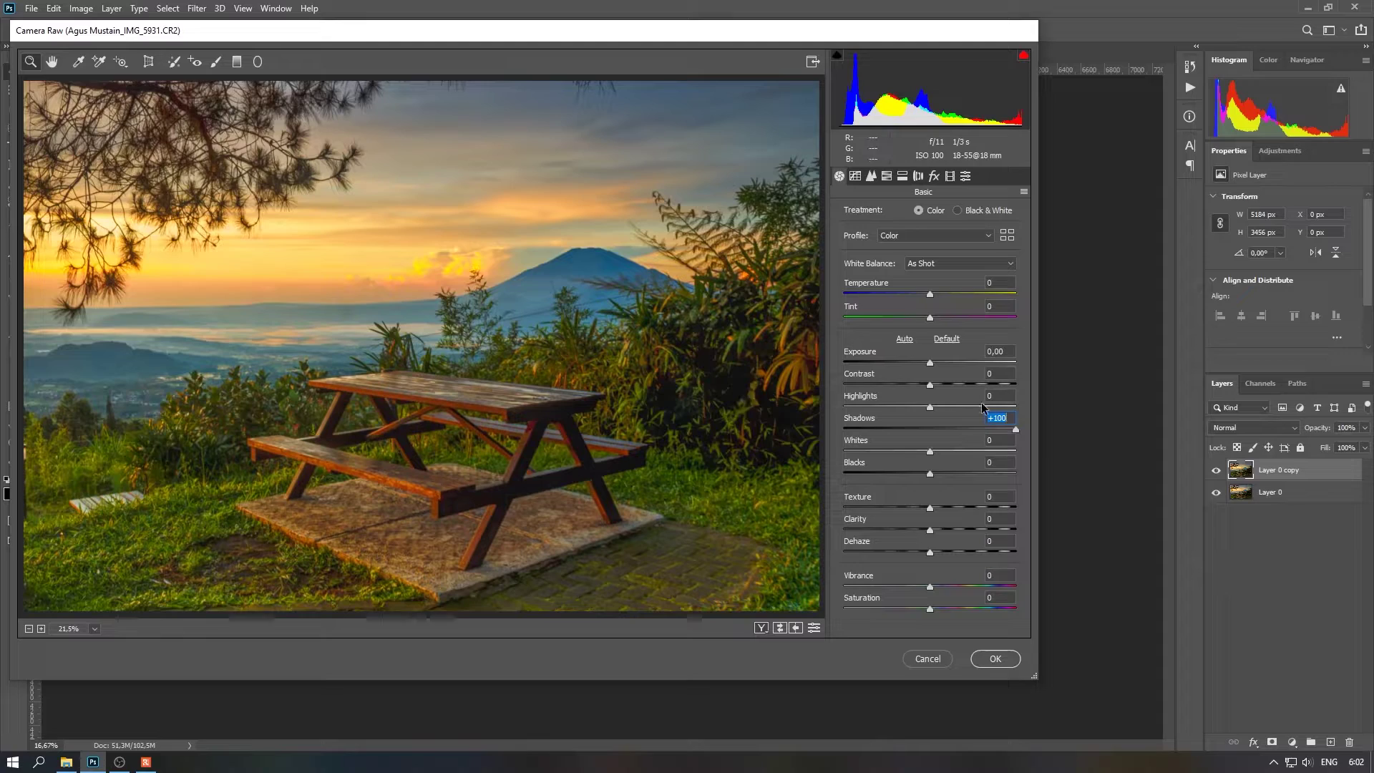
{"action": "left_click_drag", "start_coordinate": [930, 362], "coordinate": [1005, 364]}
{"action": "double_click", "coordinate": [1005, 363]}
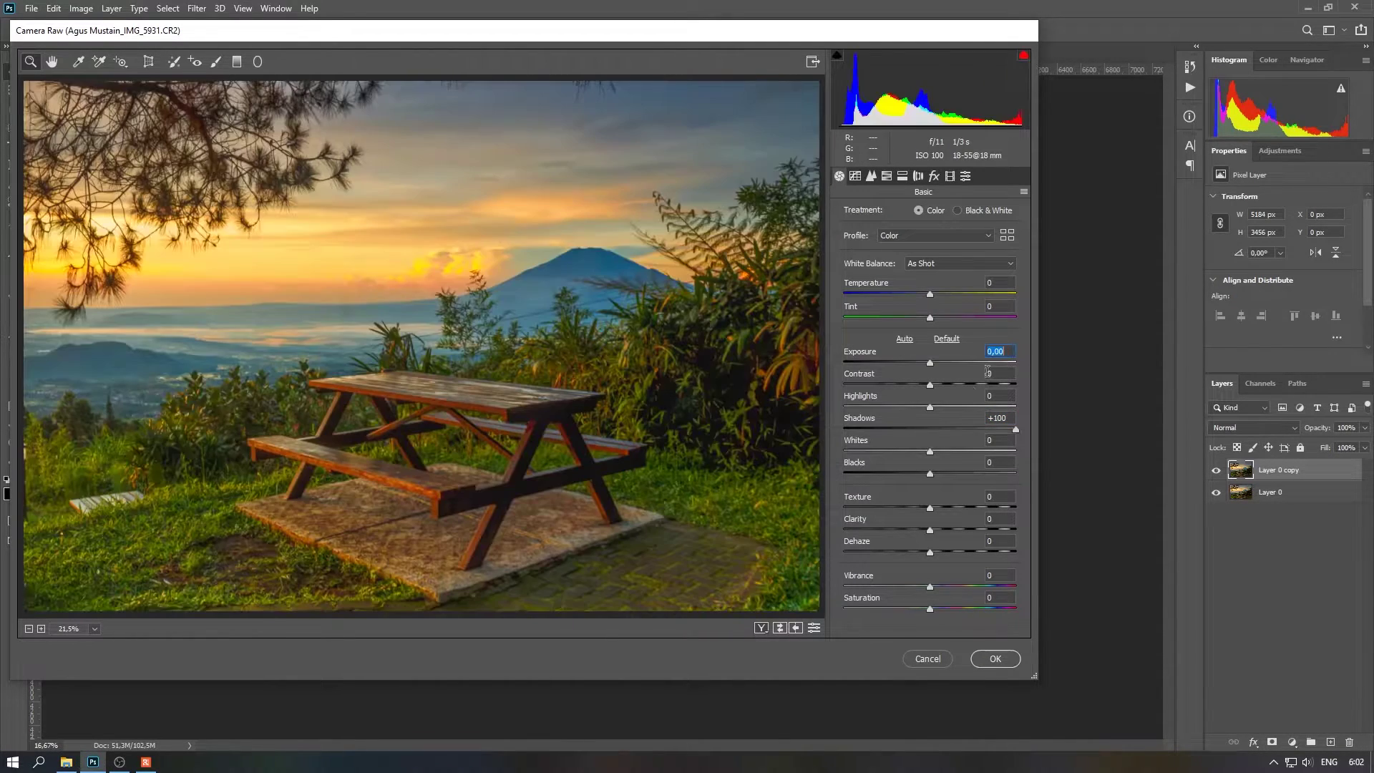
{"action": "mouse_move", "coordinate": [1016, 430]}
{"action": "left_mouse_down"}
{"action": "mouse_move", "coordinate": [918, 435]}
{"action": "mouse_move", "coordinate": [1002, 432]}
{"action": "mouse_move", "coordinate": [951, 440]}
{"action": "mouse_move", "coordinate": [988, 431]}
{"action": "left_mouse_up"}
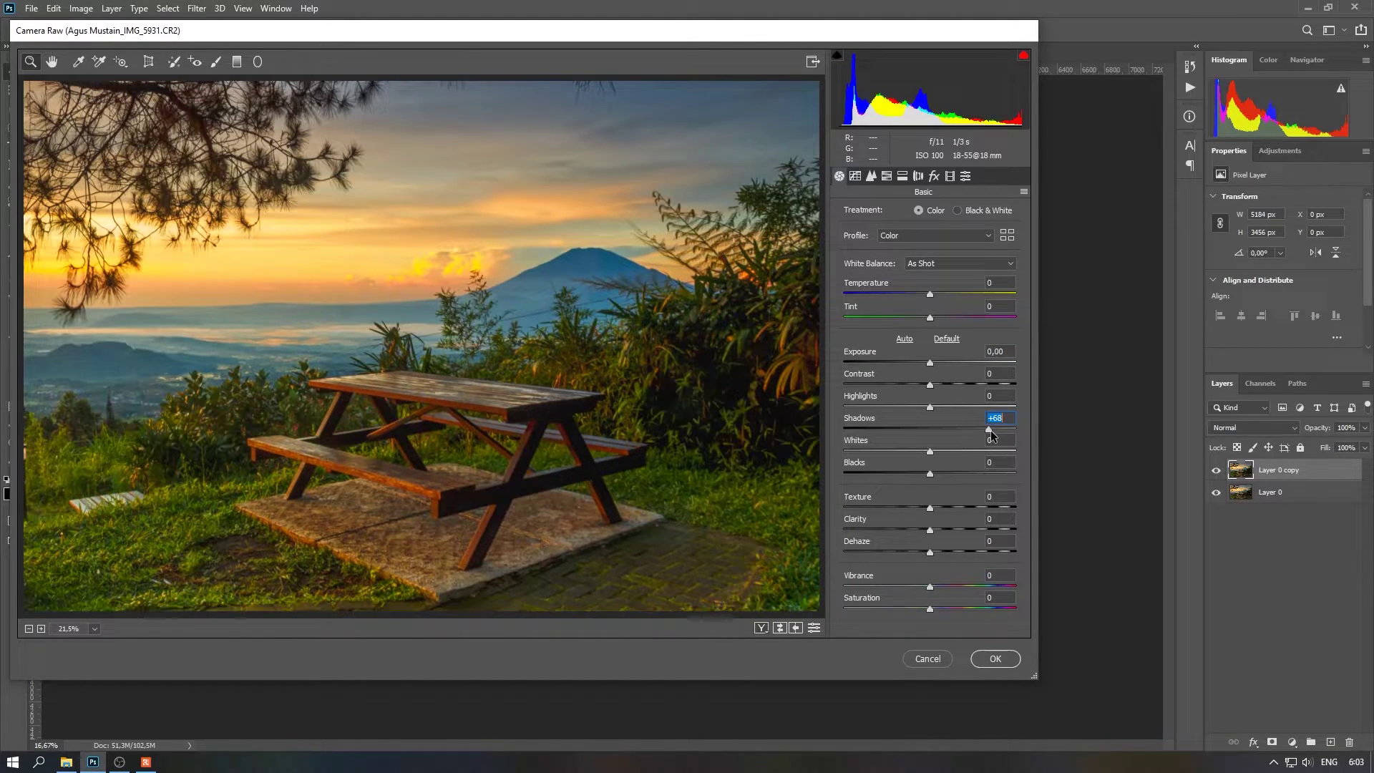
{"action": "mouse_move", "coordinate": [929, 452]}
{"action": "left_mouse_down"}
{"action": "mouse_move", "coordinate": [916, 452]}
{"action": "mouse_move", "coordinate": [951, 407]}
{"action": "left_mouse_up"}
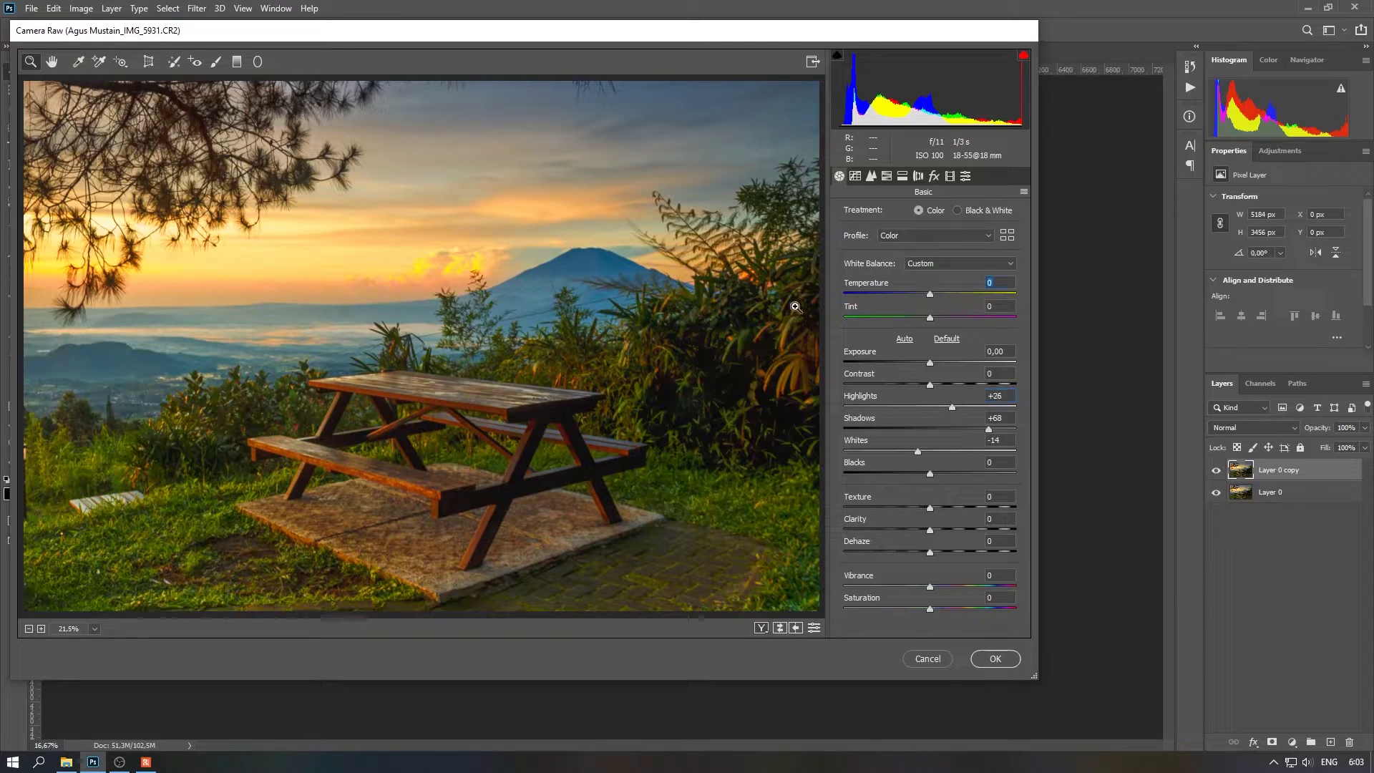
{"action": "left_click", "coordinate": [896, 284]}
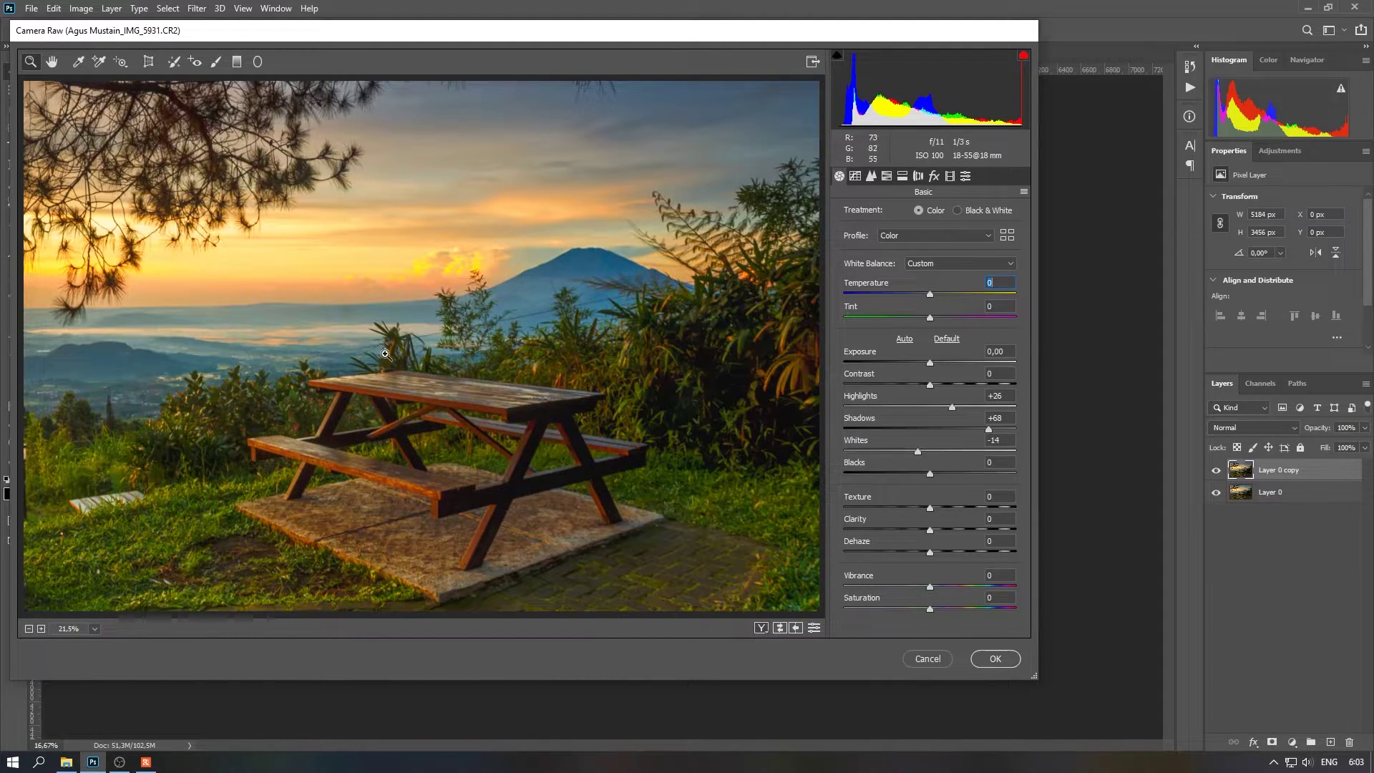
Step: Draw a reset graduated filter across the upper sky with a cooler temperature
{"action": "left_click", "coordinate": [237, 61]}
{"action": "left_click", "coordinate": [1024, 175]}
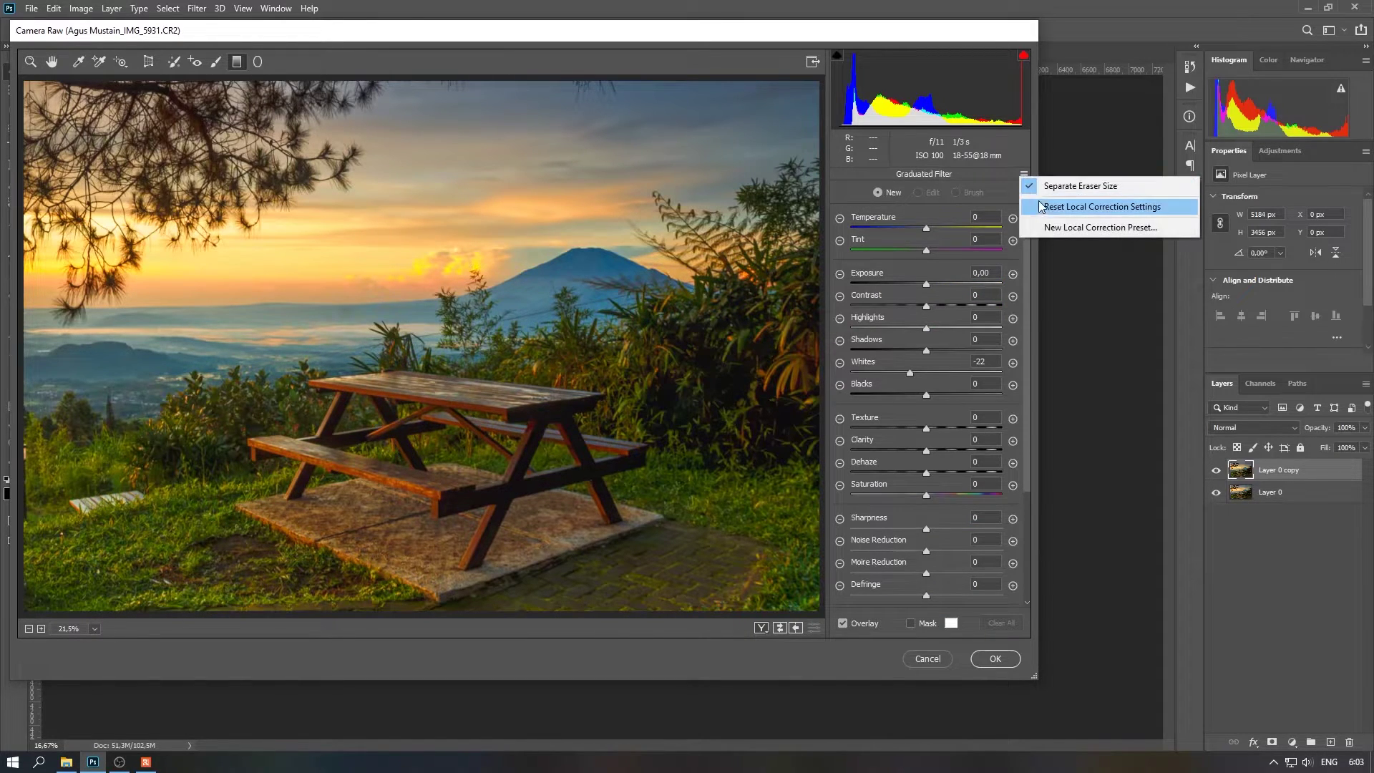
{"action": "left_click", "coordinate": [1044, 206]}
{"action": "left_click_drag", "start_coordinate": [927, 231], "coordinate": [917, 232]}
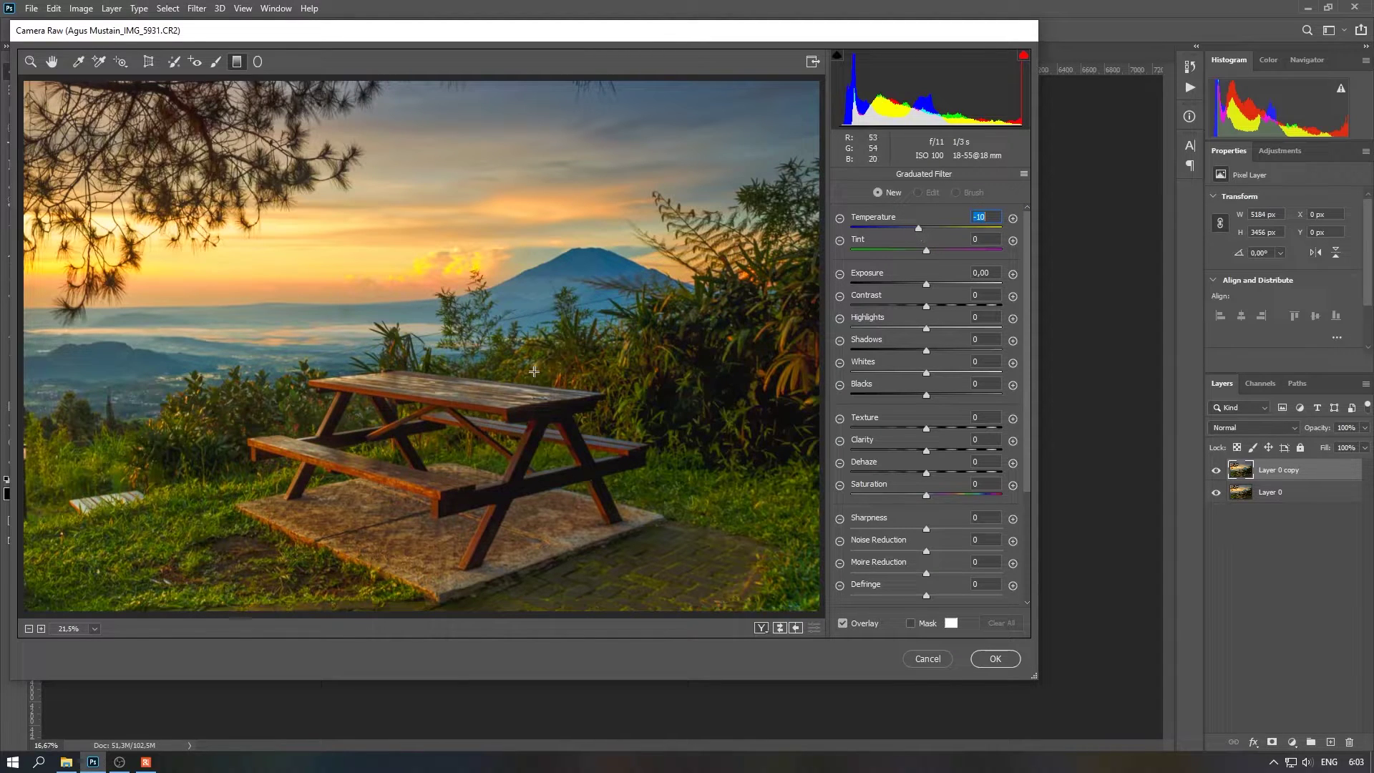
{"action": "mouse_move", "coordinate": [396, 368]}
{"action": "left_mouse_down"}
{"action": "mouse_move", "coordinate": [591, 253]}
{"action": "mouse_move", "coordinate": [399, 248]}
{"action": "left_mouse_up"}
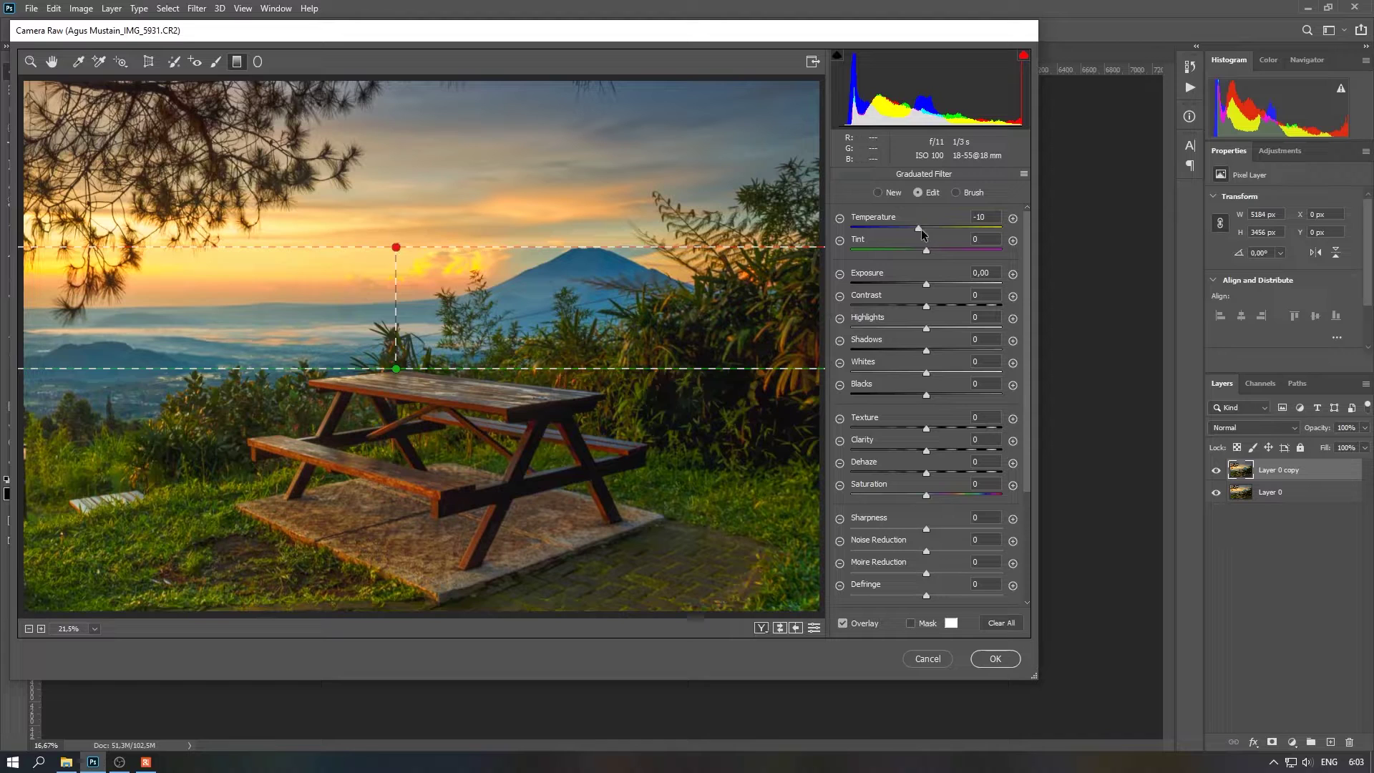
{"action": "mouse_move", "coordinate": [919, 228]}
{"action": "left_mouse_down"}
{"action": "mouse_move", "coordinate": [891, 230]}
{"action": "mouse_move", "coordinate": [929, 237]}
{"action": "mouse_move", "coordinate": [906, 238]}
{"action": "mouse_move", "coordinate": [918, 236]}
{"action": "left_mouse_up"}
Step: Lift shadows in the graduated filter, raise overall contrast to +17, and apply the Camera Raw edits
{"action": "left_click_drag", "start_coordinate": [936, 352], "coordinate": [944, 352]}
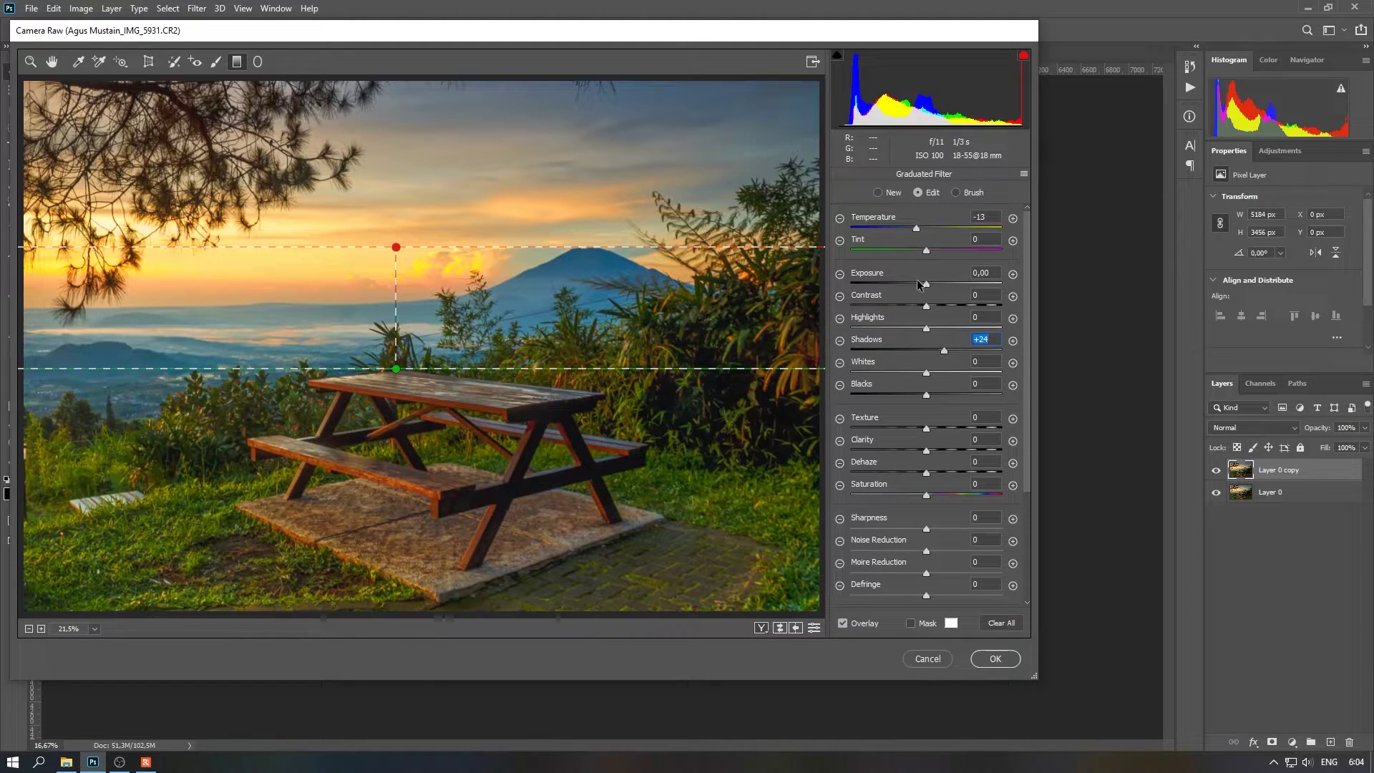
{"action": "left_click", "coordinate": [52, 62]}
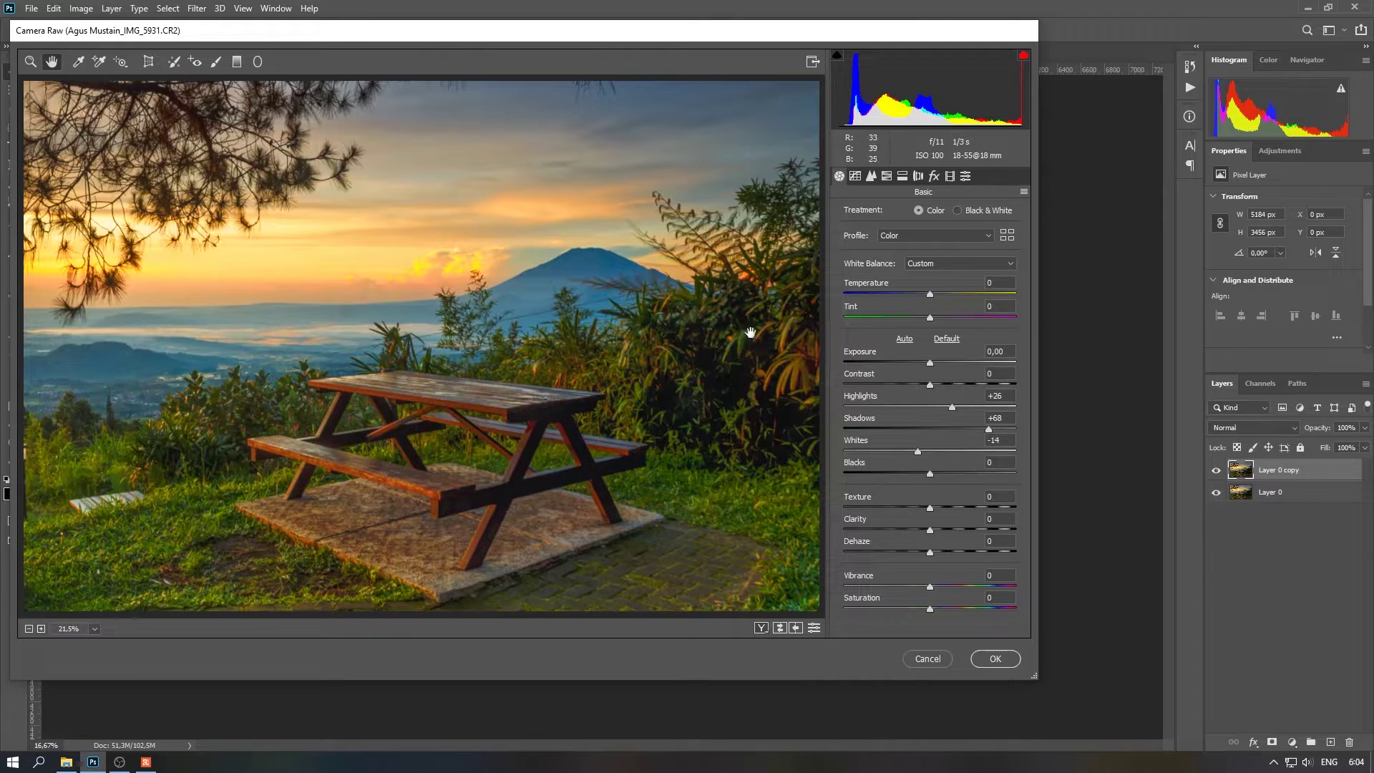
{"action": "left_click_drag", "start_coordinate": [931, 384], "coordinate": [947, 385]}
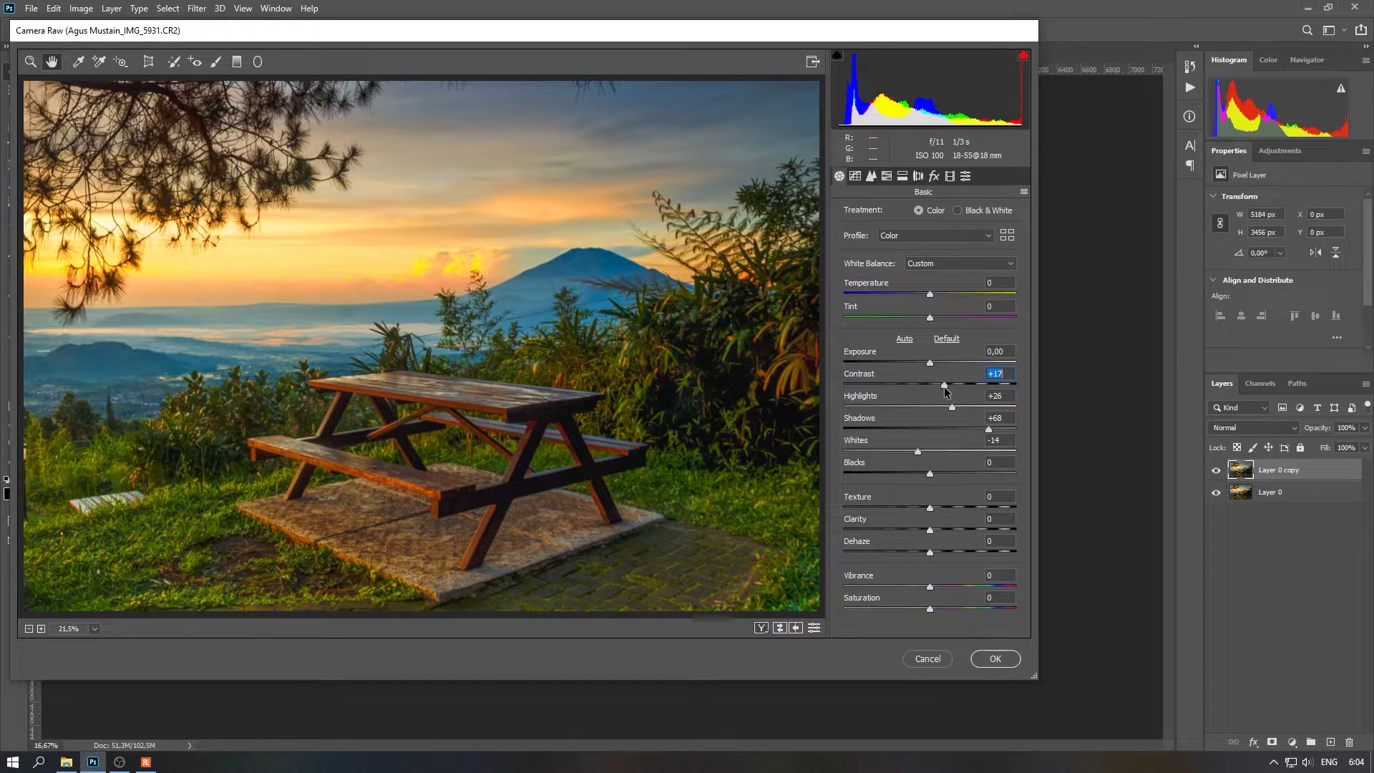
{"action": "left_click", "coordinate": [995, 659]}
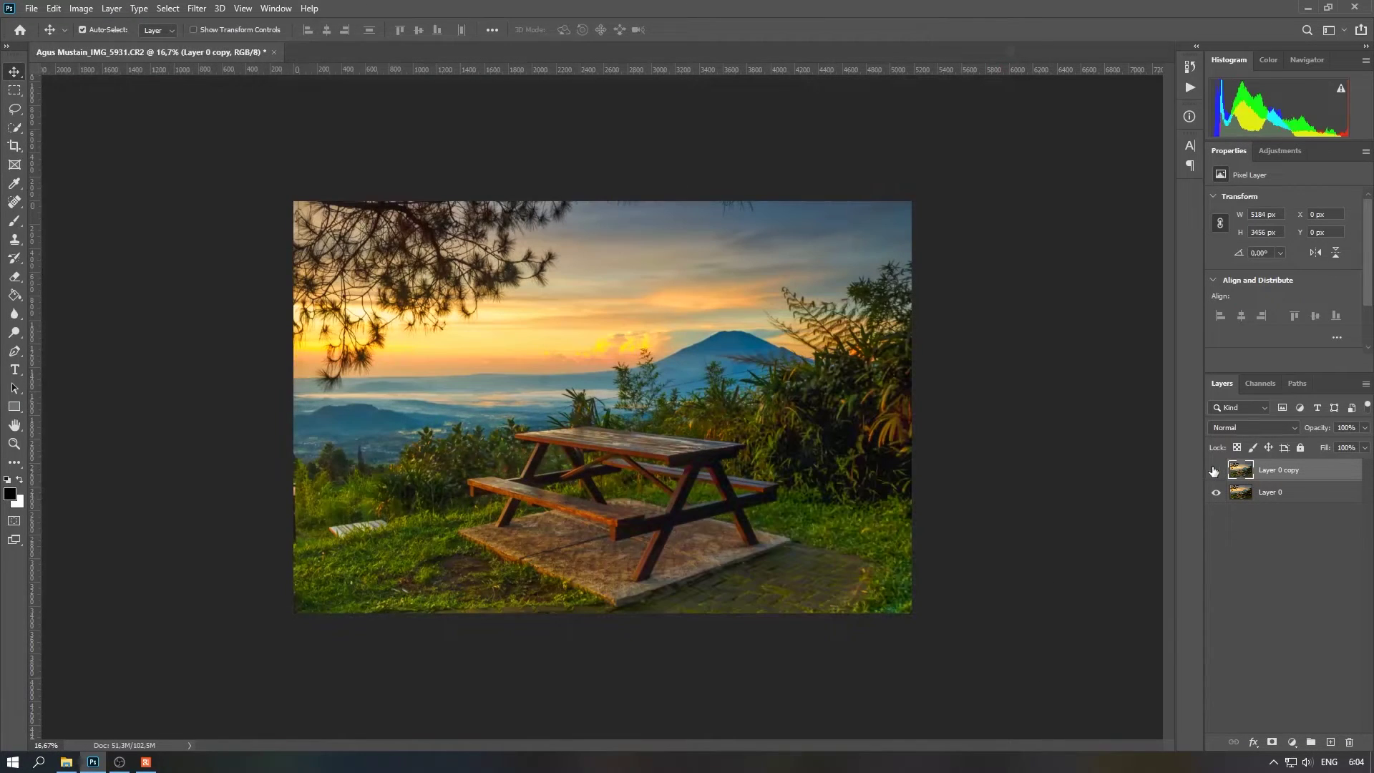
Step: Merge the Camera Raw copy down into Layer 0
{"action": "left_click", "coordinate": [1214, 470]}
{"action": "right_click", "coordinate": [1312, 473]}
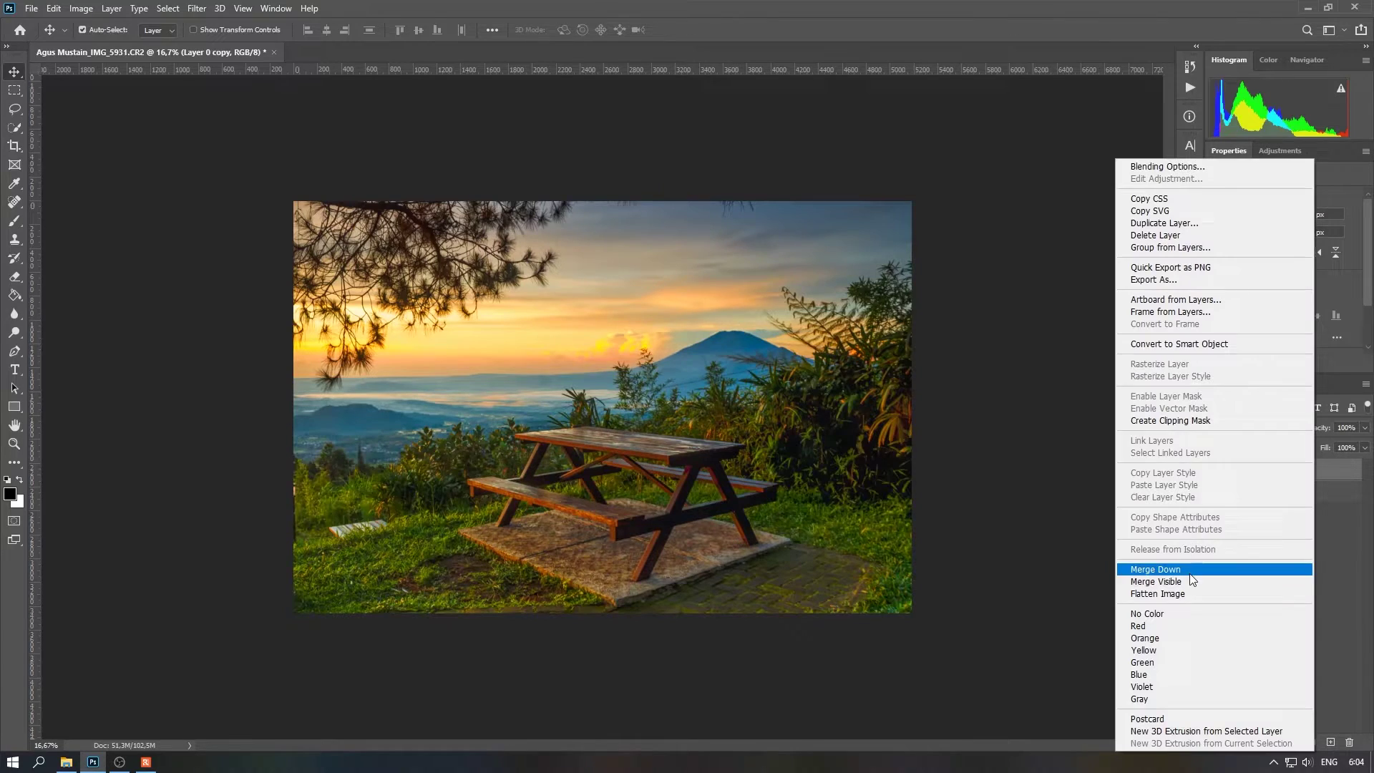
{"action": "left_click", "coordinate": [1192, 571]}
Step: Lasso a small spot in the hazy sky and Content-Aware fill it away
{"action": "key", "text": "ctrl+plus"}
{"action": "key", "text": "ctrl+plus"}
{"action": "key", "text": "ctrl+plus"}
{"action": "key", "text": "ctrl+plus"}
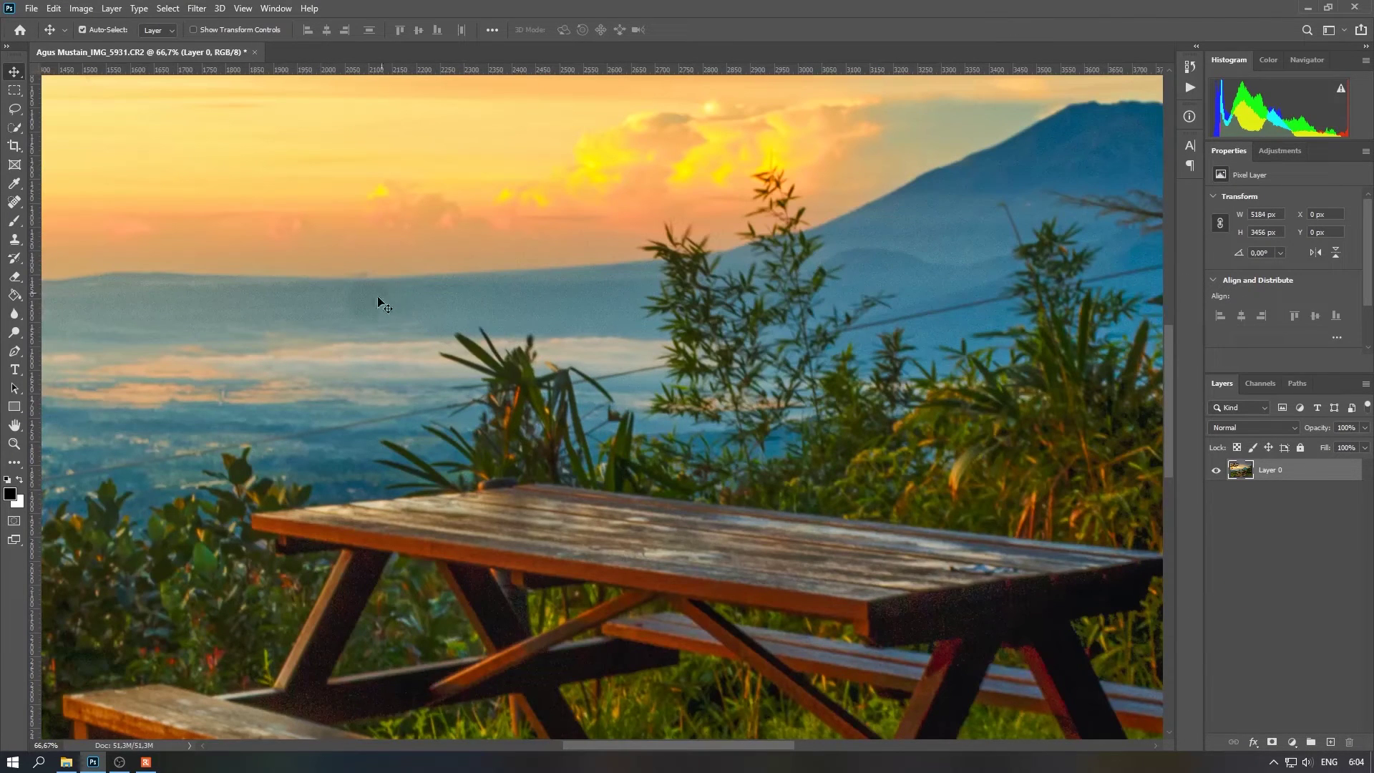
{"action": "left_click_drag", "start_coordinate": [378, 301], "coordinate": [578, 322]}
{"action": "left_click", "coordinate": [15, 109]}
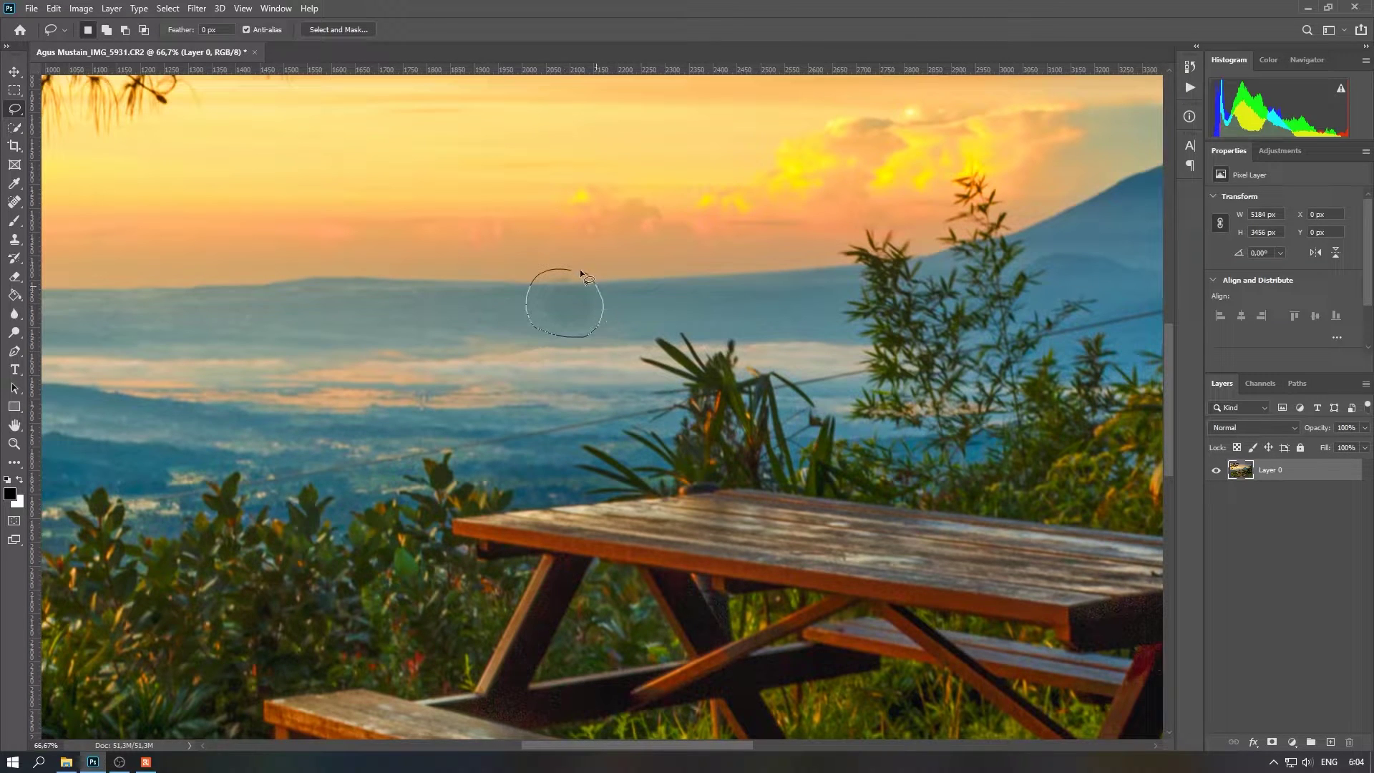
{"action": "left_click_drag", "start_coordinate": [579, 269], "coordinate": [567, 269]}
{"action": "left_click", "coordinate": [53, 8]}
{"action": "left_click", "coordinate": [109, 234]}
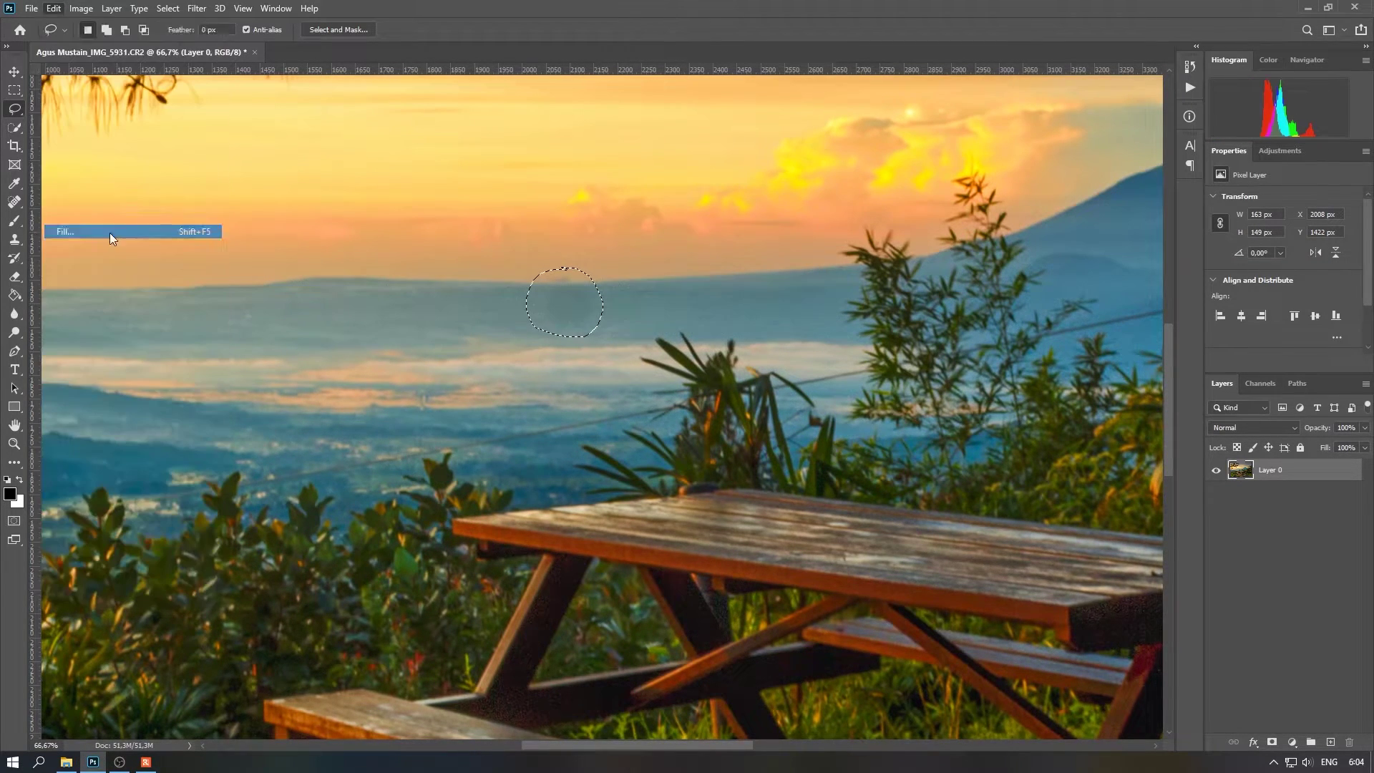
{"action": "left_click", "coordinate": [783, 207]}
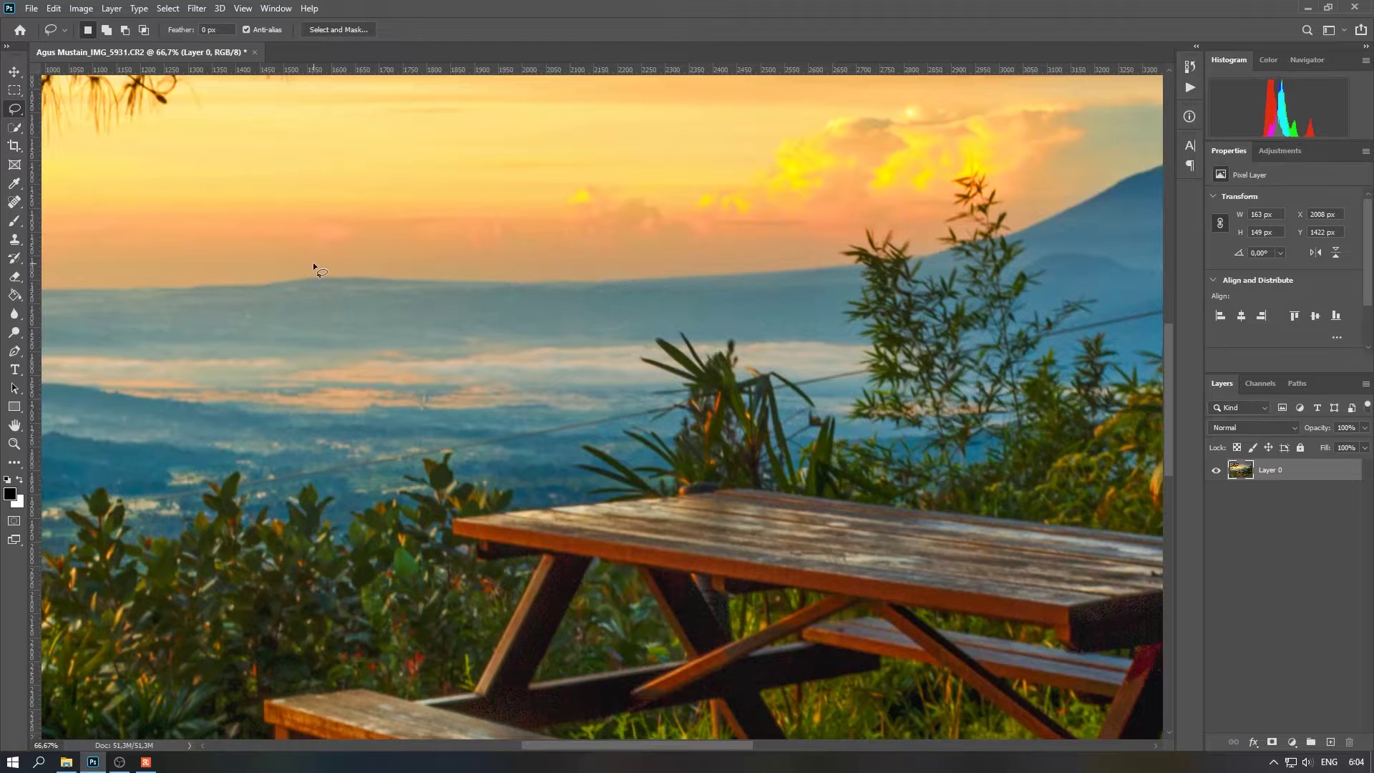
{"action": "key", "text": "ctrl+minus"}
{"action": "key", "text": "ctrl+minus"}
{"action": "key", "text": "ctrl+minus"}
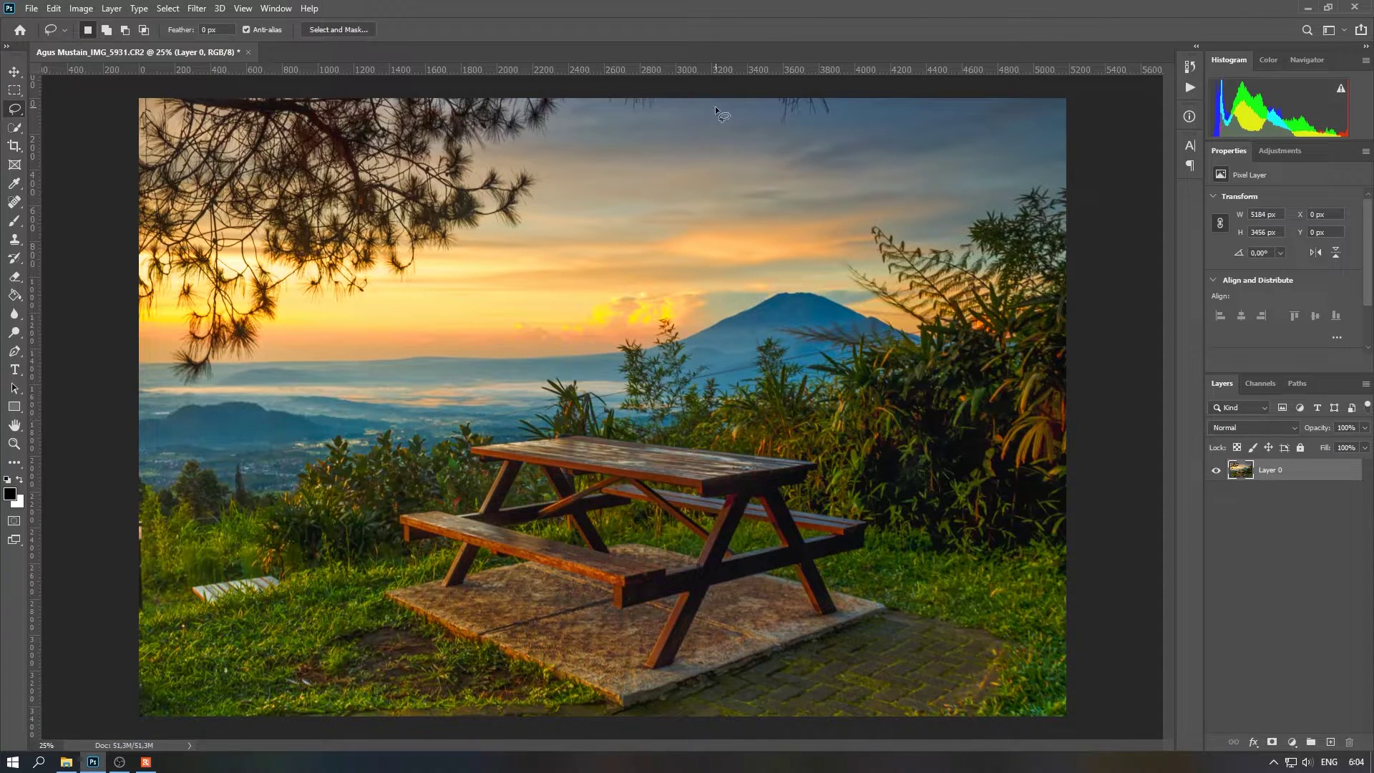
Step: Duplicate Layer 0 and desaturate blues −62, aquas −36, greens −23 and yellows in Camera Raw HSL
{"action": "key", "text": "v"}
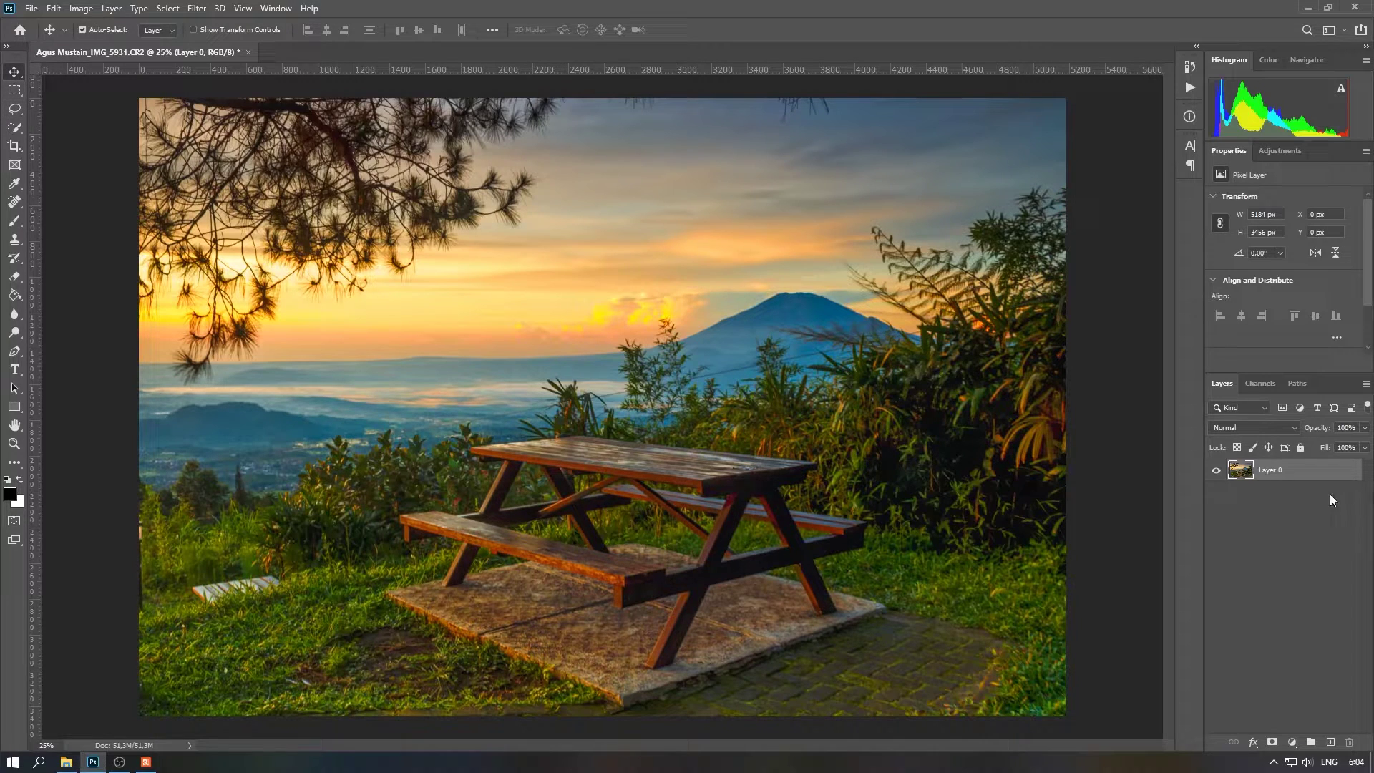
{"action": "left_click_drag", "start_coordinate": [1281, 471], "coordinate": [1330, 742]}
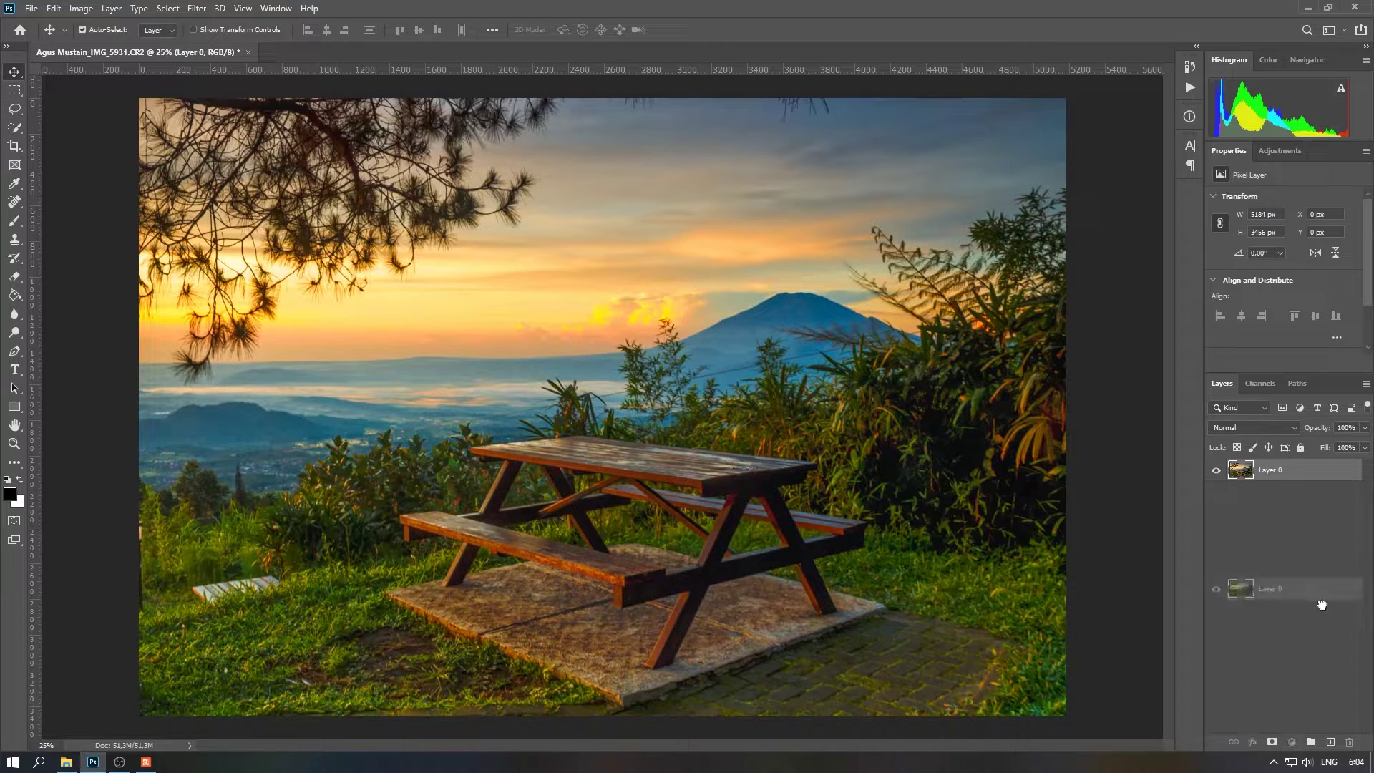
{"action": "left_click", "coordinate": [196, 8]}
{"action": "left_click", "coordinate": [240, 95]}
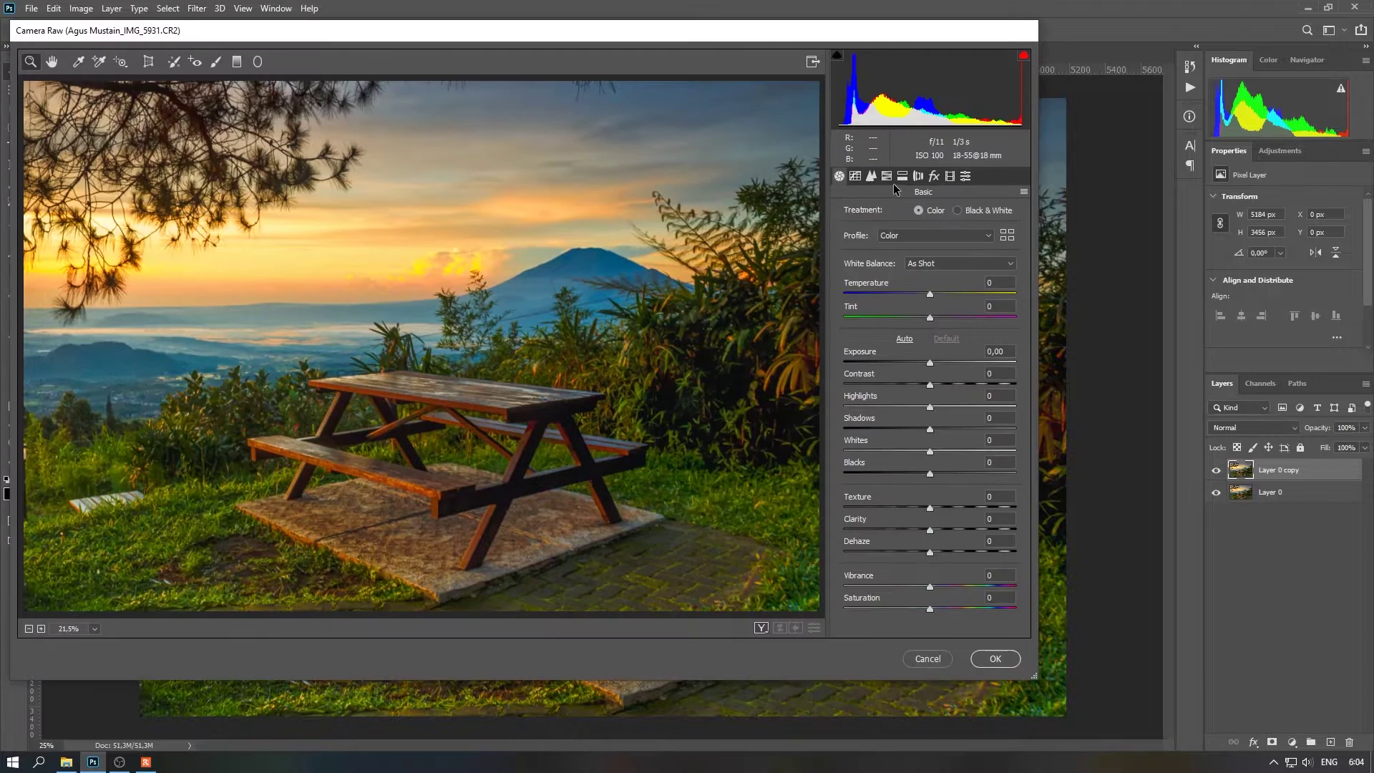
{"action": "left_click", "coordinate": [887, 176]}
{"action": "left_click", "coordinate": [898, 214]}
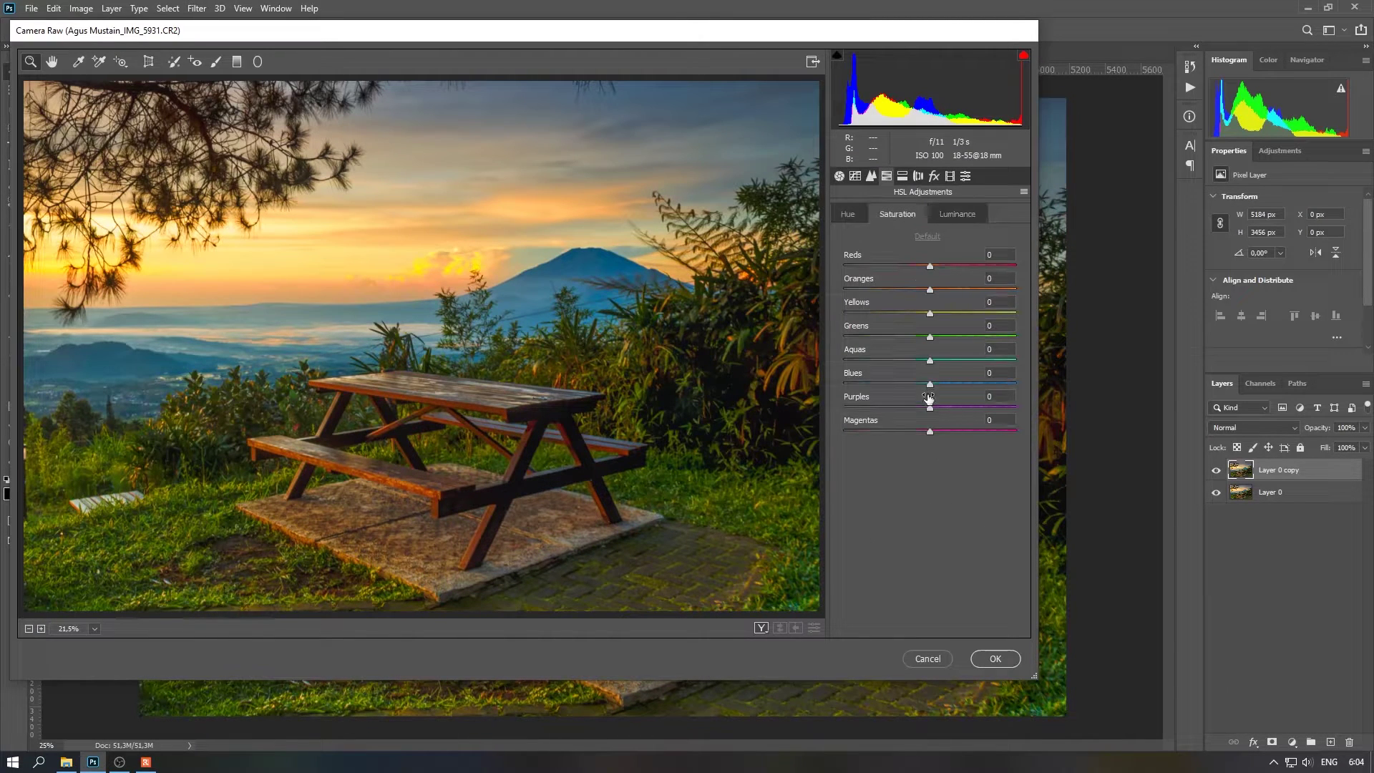
{"action": "mouse_move", "coordinate": [930, 384]}
{"action": "left_mouse_down"}
{"action": "mouse_move", "coordinate": [877, 385]}
{"action": "mouse_move", "coordinate": [868, 360]}
{"action": "mouse_move", "coordinate": [899, 367]}
{"action": "left_mouse_up"}
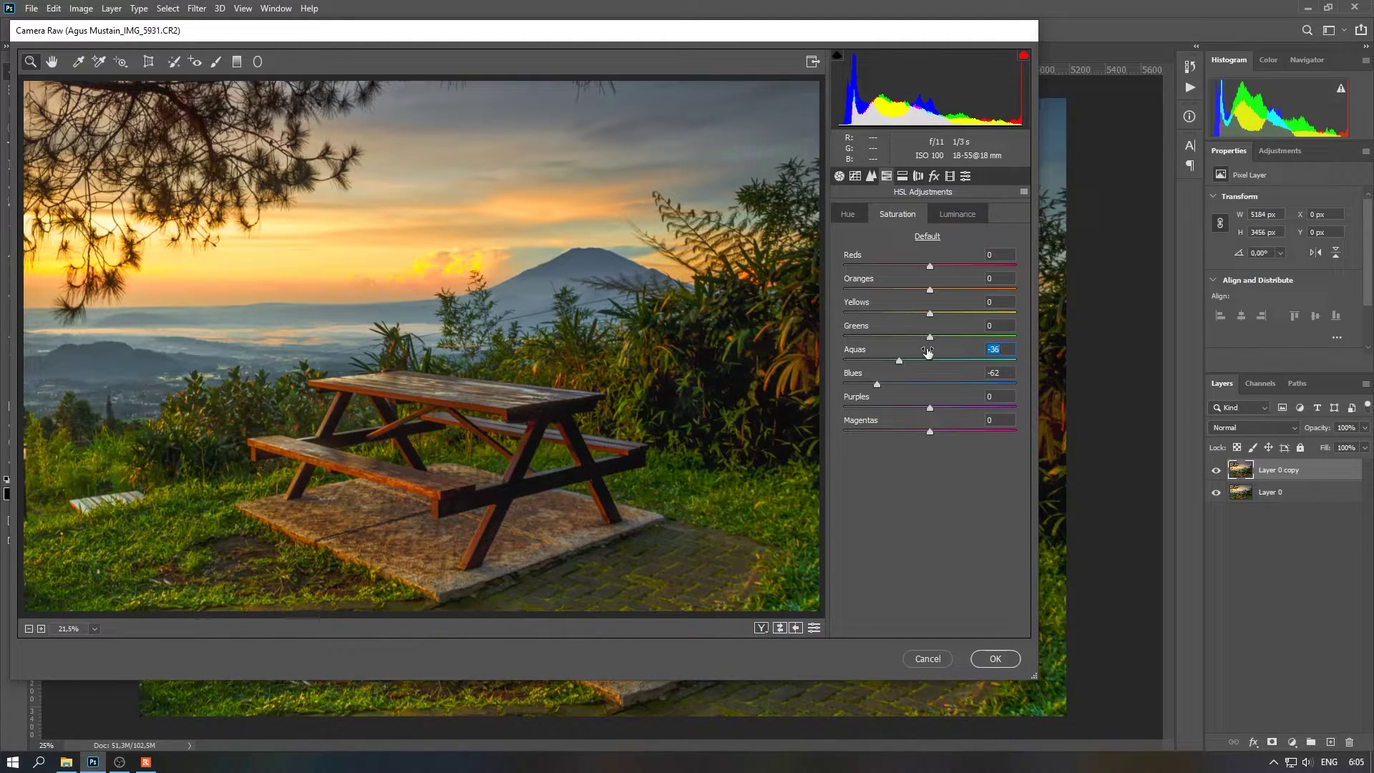
{"action": "mouse_move", "coordinate": [930, 313]}
{"action": "left_mouse_down"}
{"action": "mouse_move", "coordinate": [900, 312]}
{"action": "mouse_move", "coordinate": [920, 312]}
{"action": "mouse_move", "coordinate": [874, 290]}
{"action": "mouse_move", "coordinate": [931, 290]}
{"action": "left_mouse_up"}
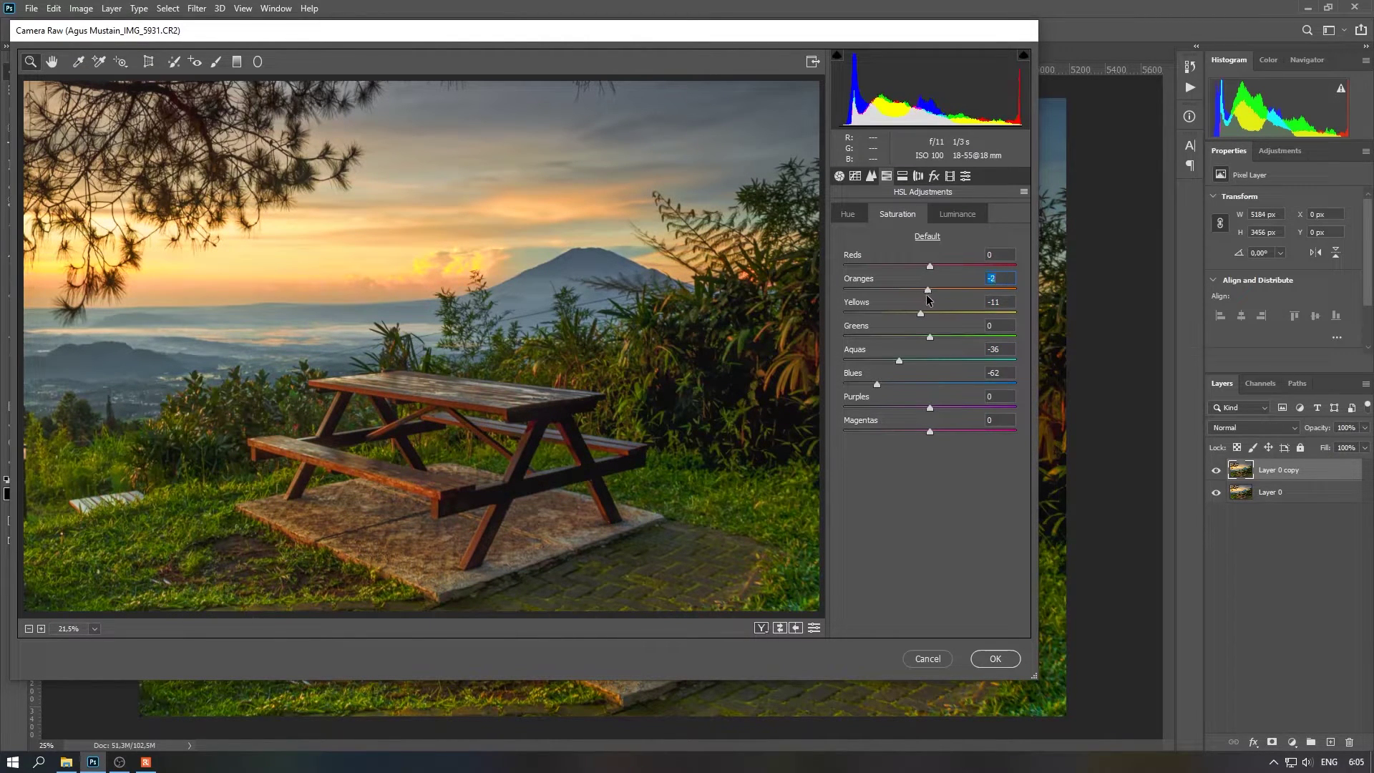
{"action": "mouse_move", "coordinate": [930, 336]}
{"action": "left_mouse_down"}
{"action": "mouse_move", "coordinate": [852, 336]}
{"action": "mouse_move", "coordinate": [909, 337]}
{"action": "left_mouse_up"}
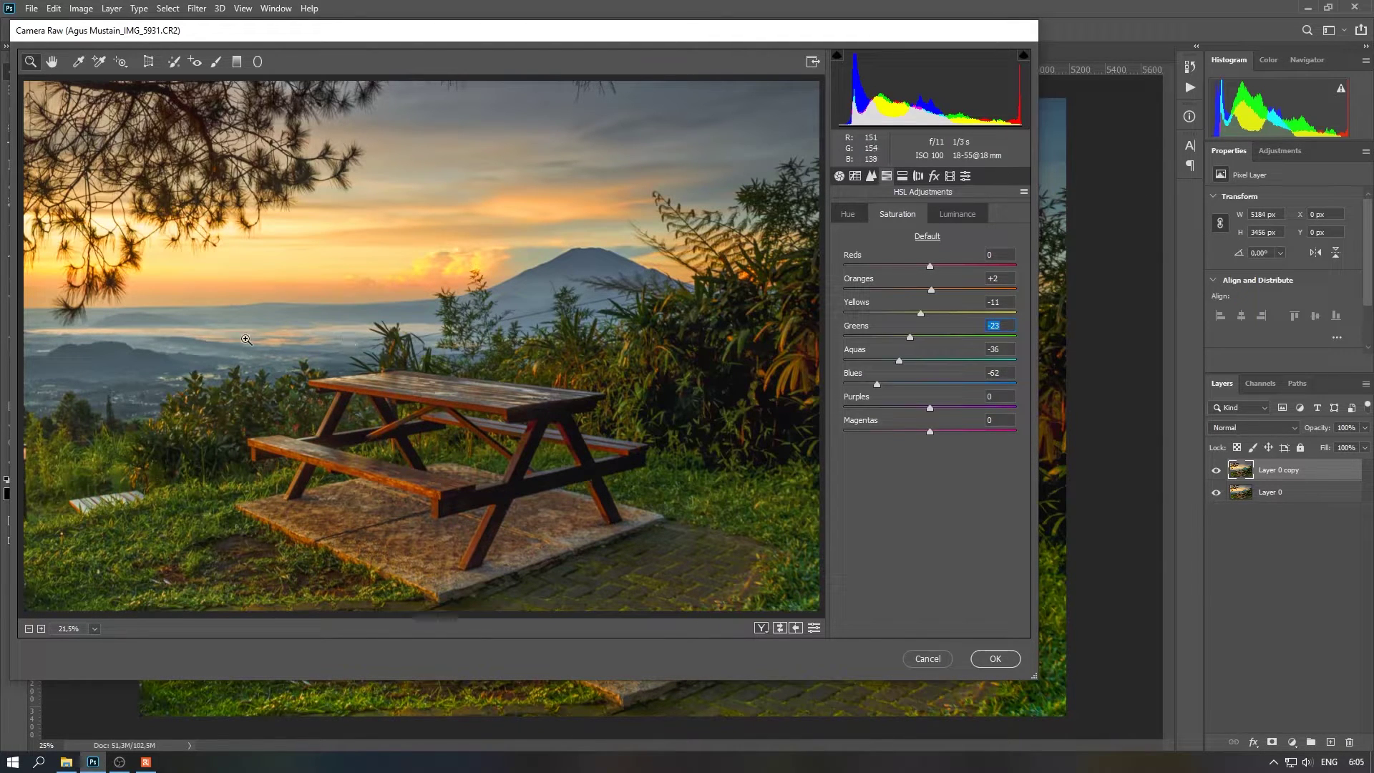
{"action": "left_click", "coordinate": [994, 658]}
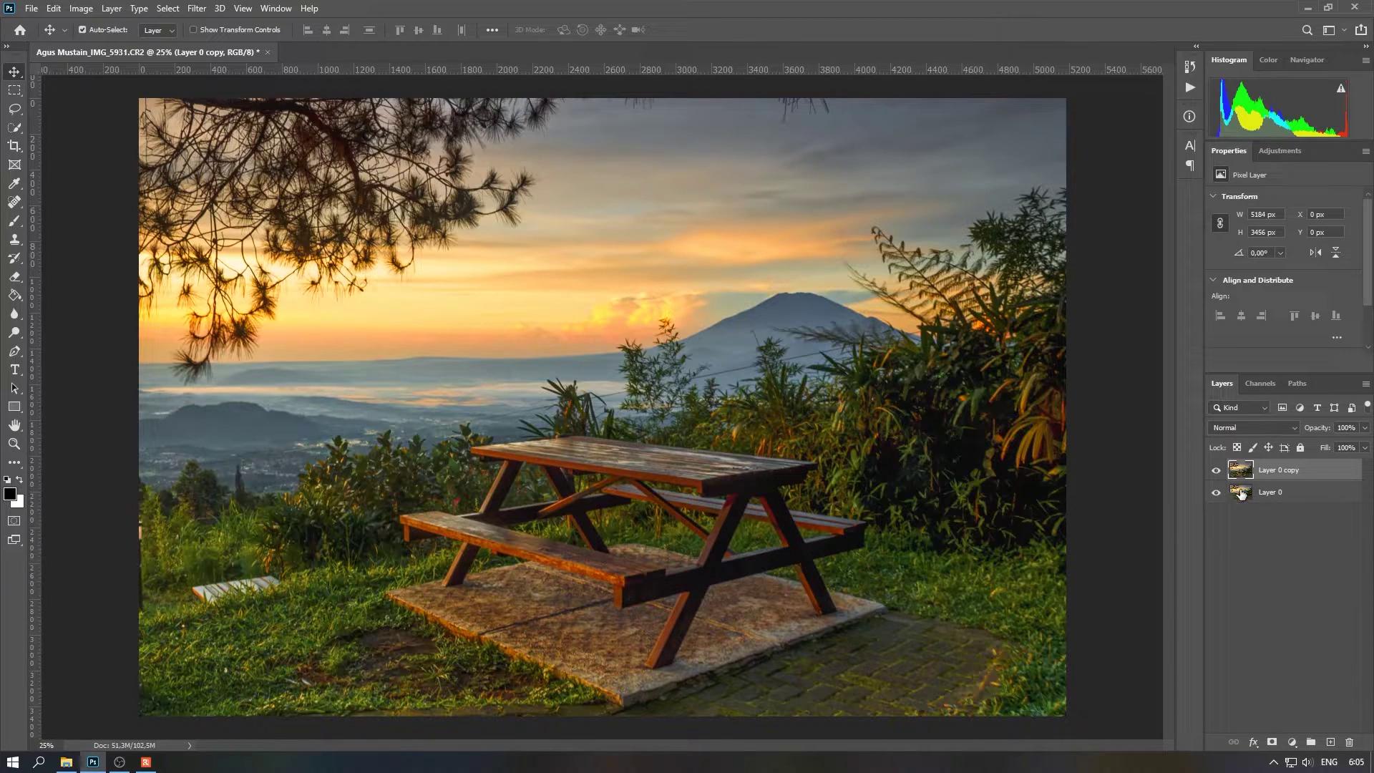
Step: Quick-select the horizon and mountain, add a layer mask from it, and hide Layer 0
{"action": "left_click", "coordinate": [14, 127]}
{"action": "left_click", "coordinate": [61, 141]}
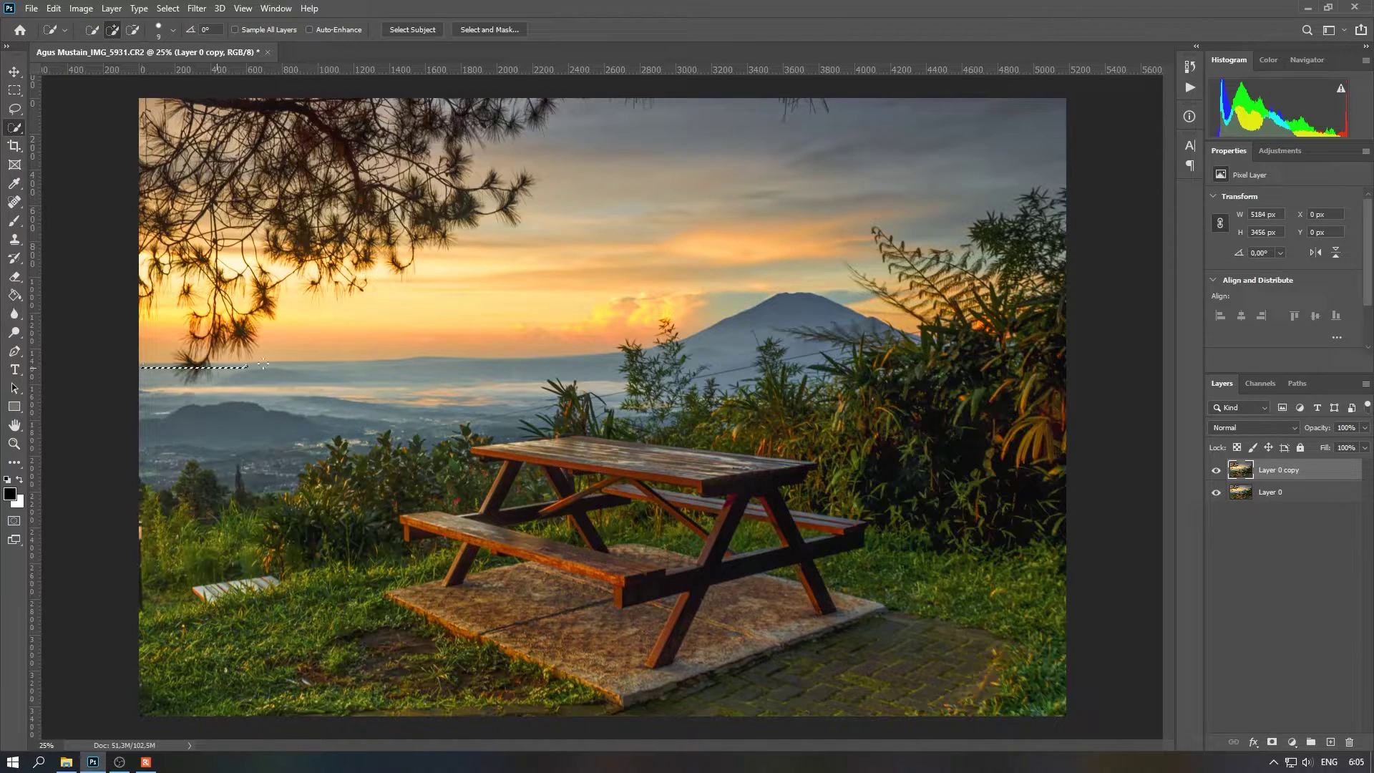
{"action": "mouse_move", "coordinate": [263, 365]}
{"action": "left_mouse_down"}
{"action": "mouse_move", "coordinate": [785, 320]}
{"action": "mouse_move", "coordinate": [327, 424]}
{"action": "mouse_move", "coordinate": [280, 481]}
{"action": "left_mouse_up"}
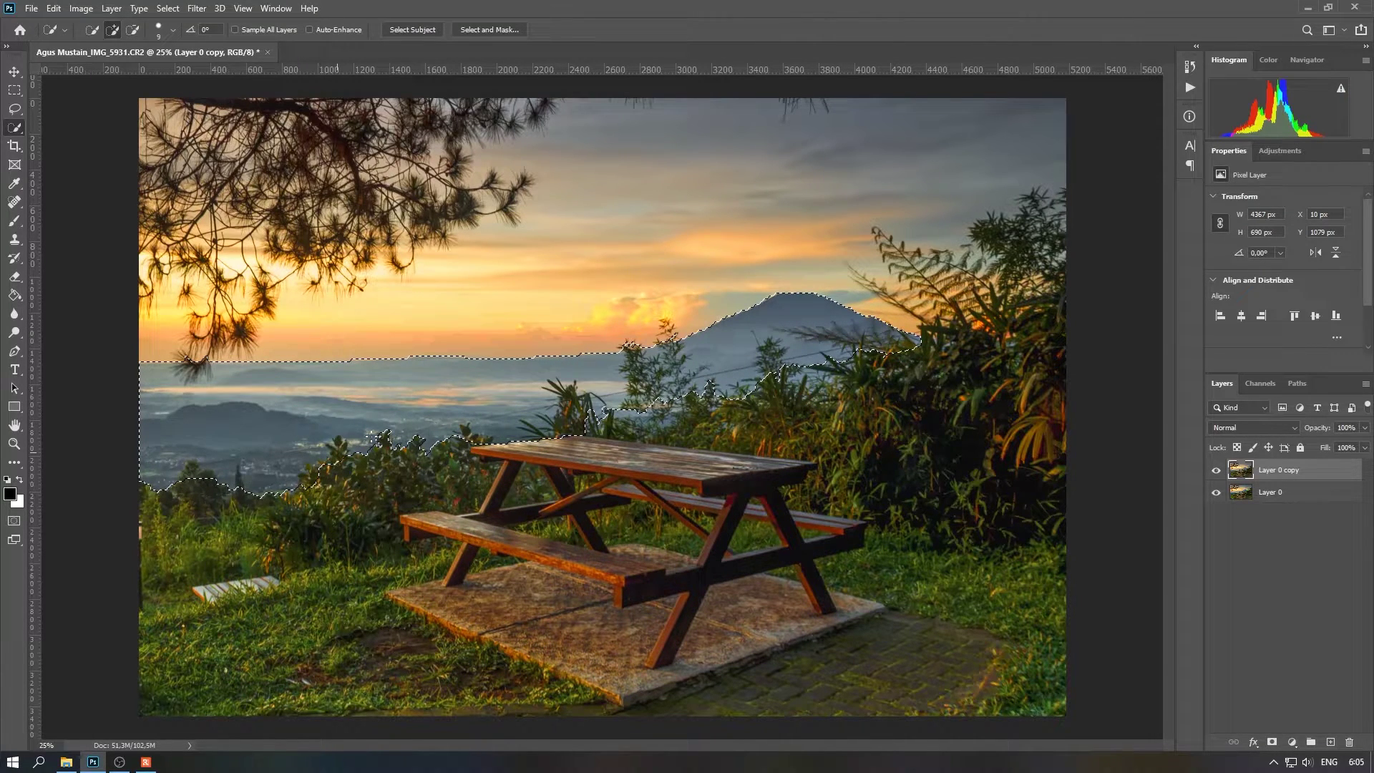
{"action": "left_click_drag", "start_coordinate": [372, 434], "coordinate": [459, 415]}
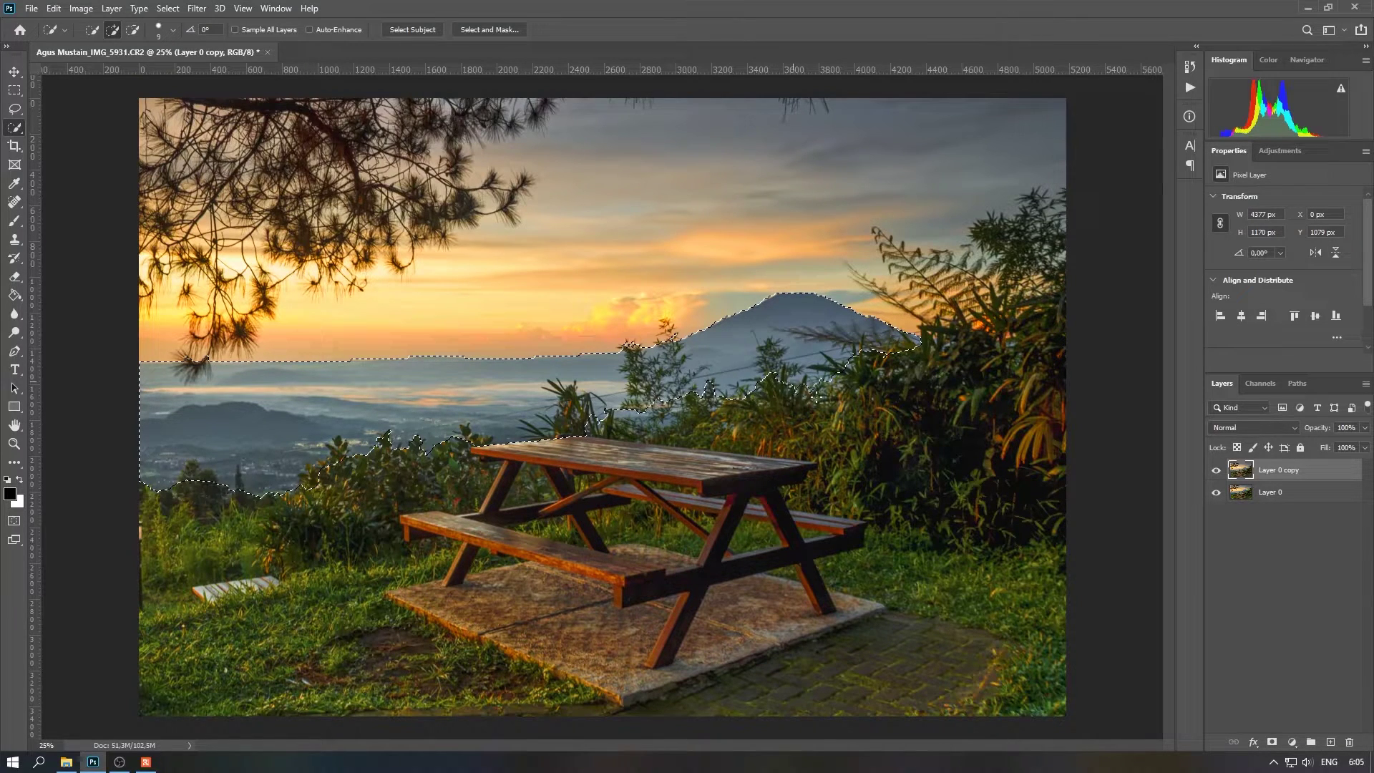
{"action": "left_click_drag", "start_coordinate": [848, 356], "coordinate": [748, 401]}
{"action": "left_click", "coordinate": [1272, 743]}
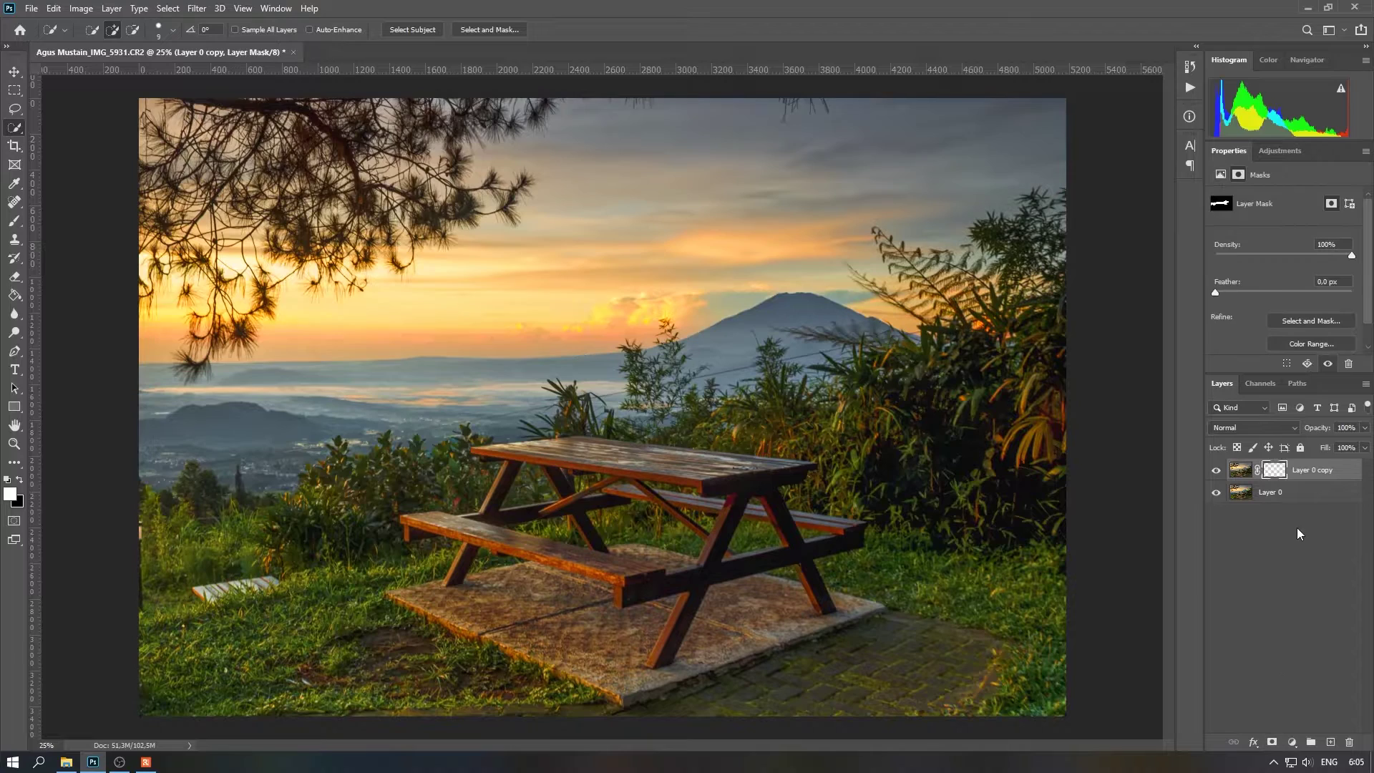
{"action": "left_click", "coordinate": [1215, 492]}
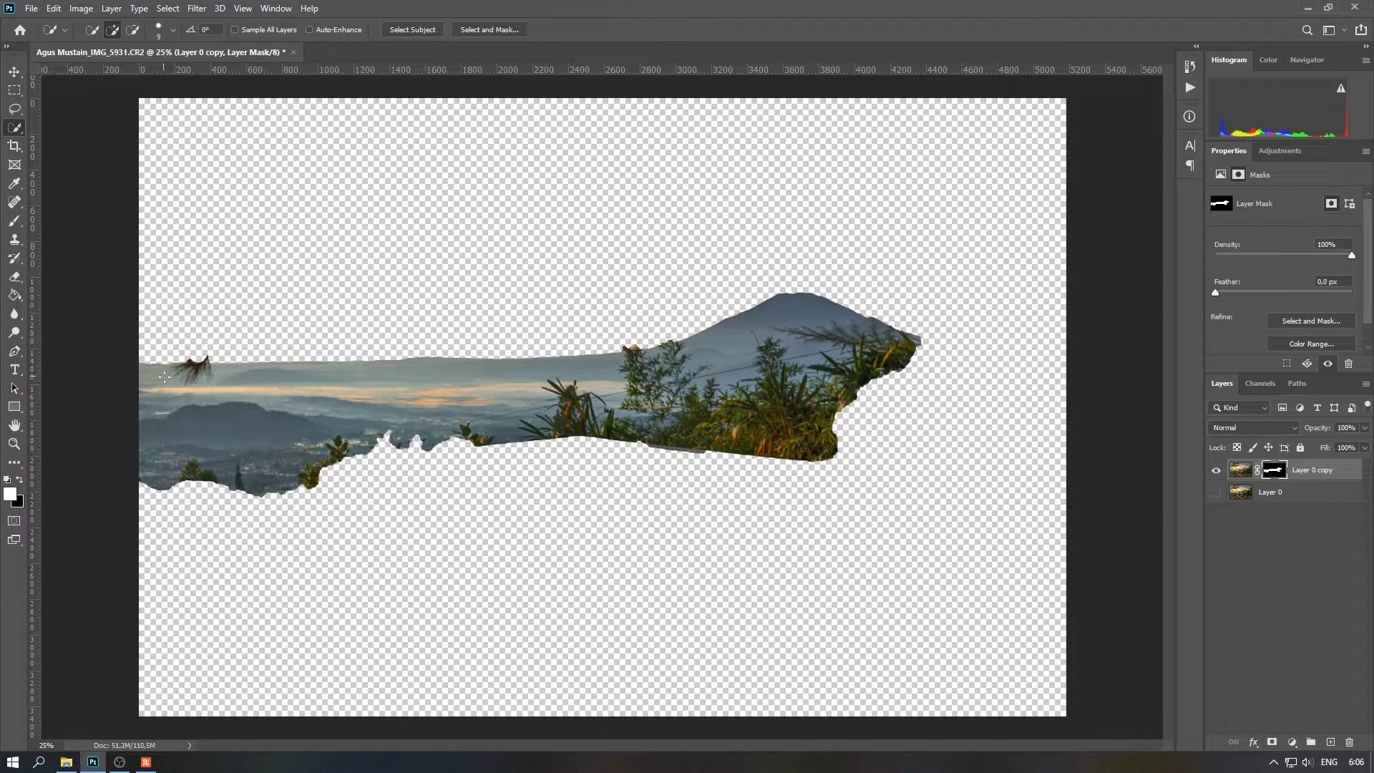
{"action": "left_click", "coordinate": [1216, 492]}
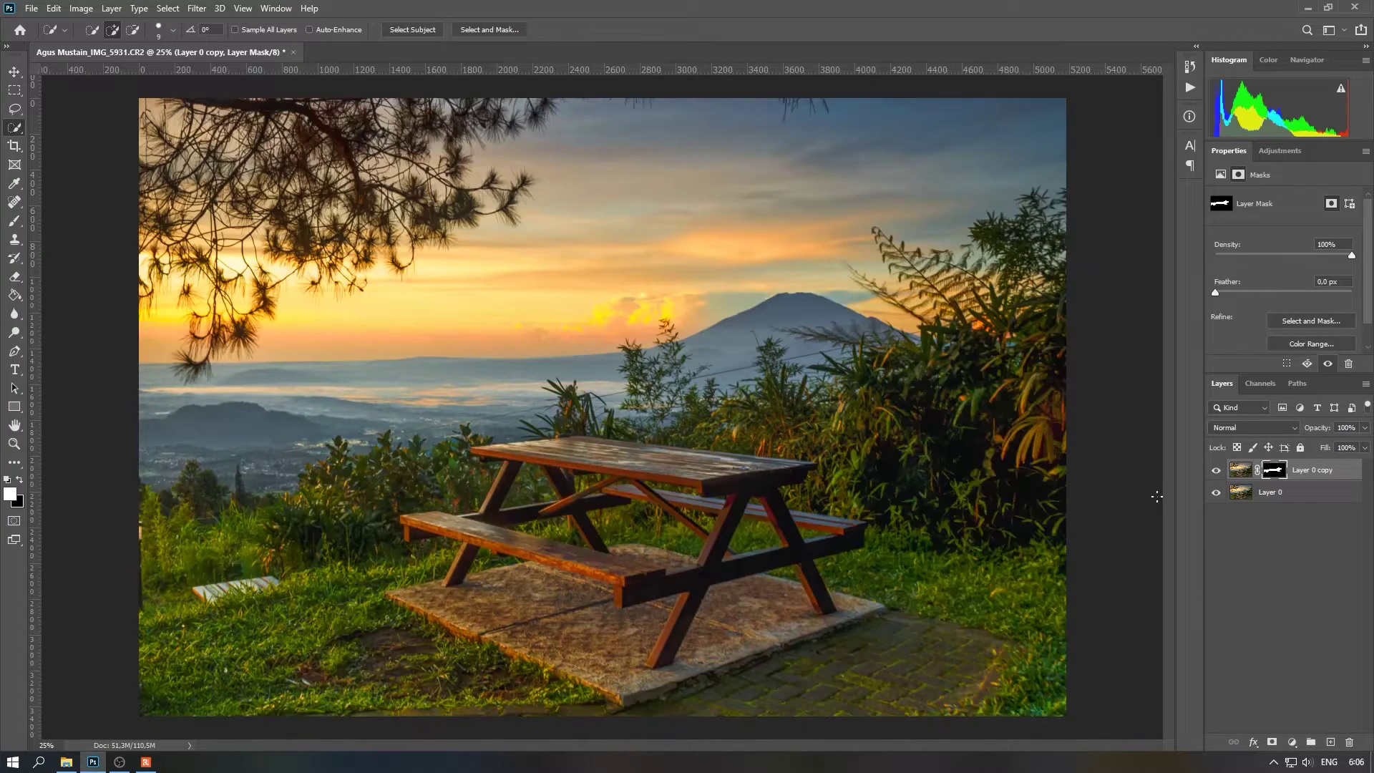
{"action": "left_click", "coordinate": [1216, 492]}
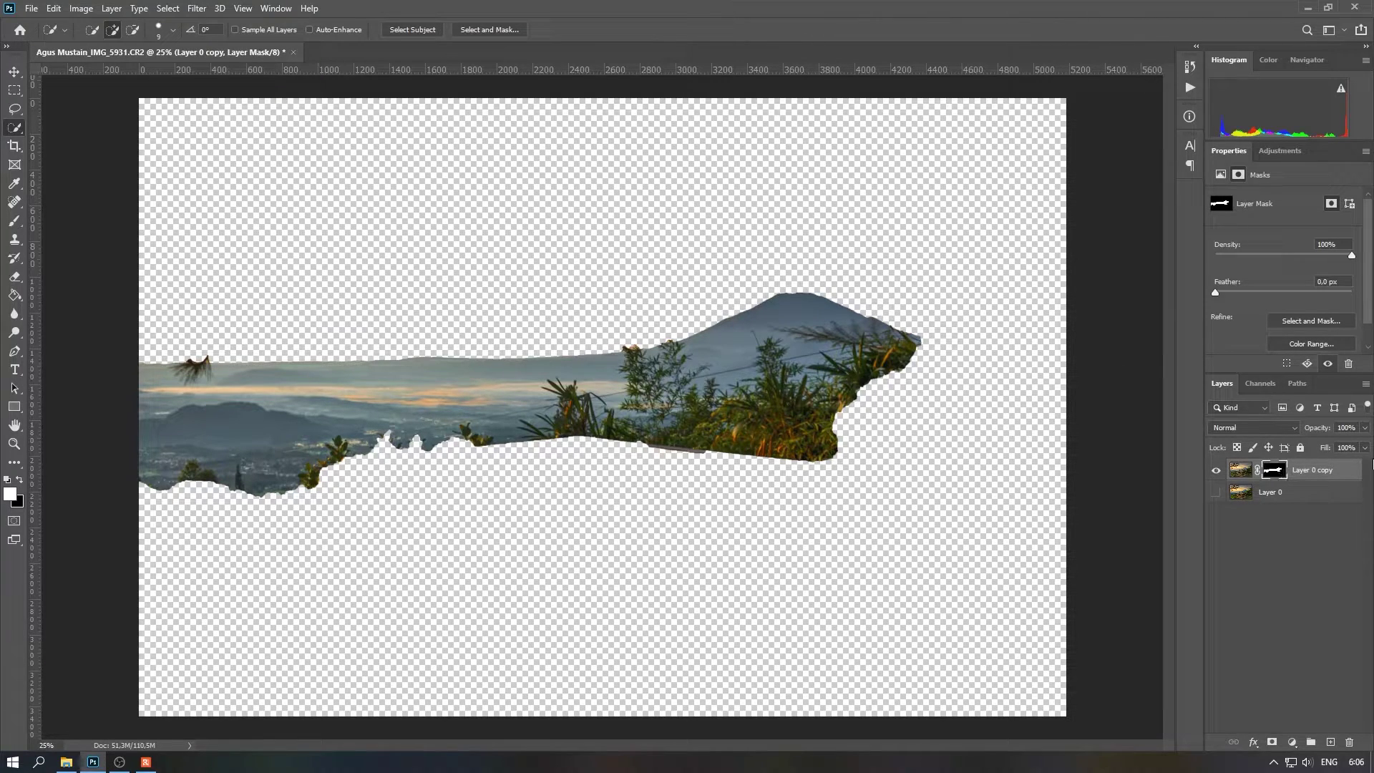
Step: Fade the mask's lower edge with a large soft black brush, then show Layer 0 again
{"action": "left_click", "coordinate": [14, 221]}
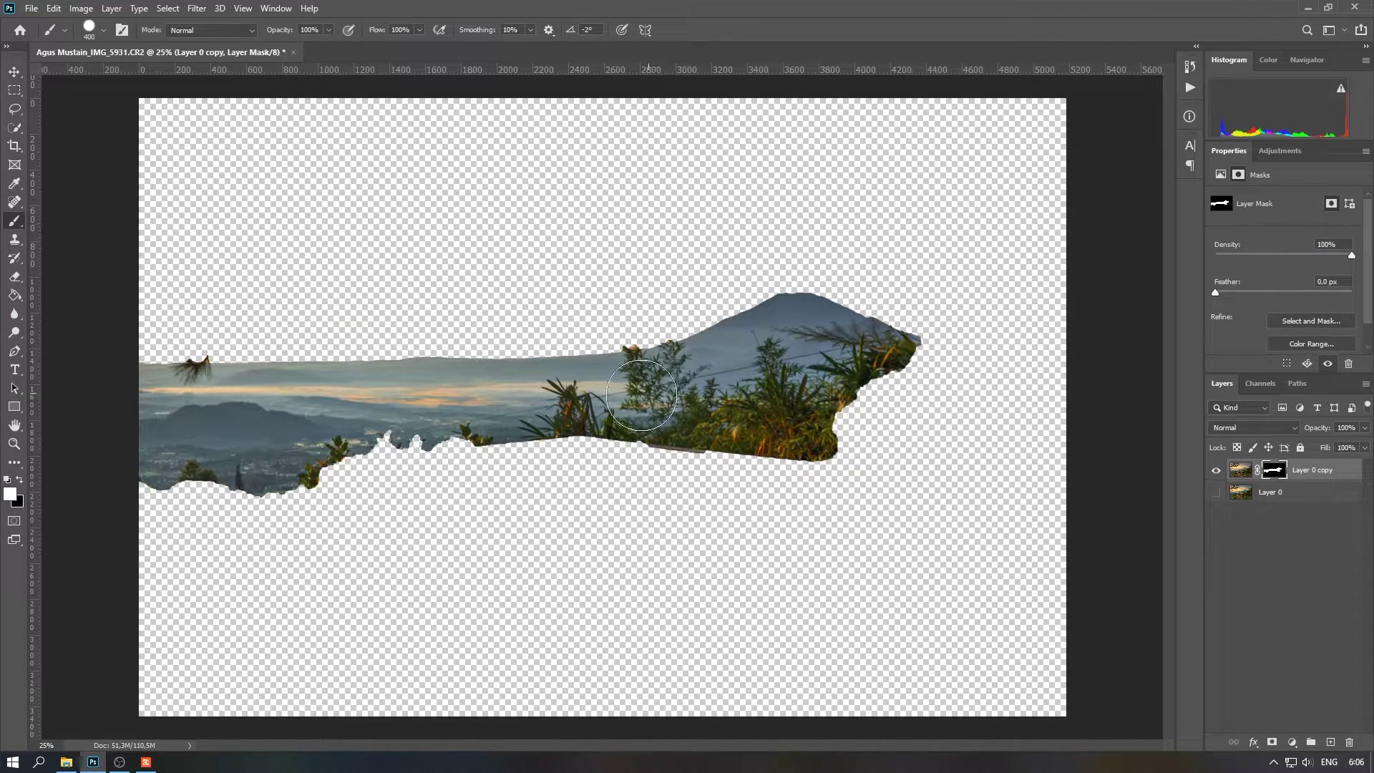
{"action": "left_click", "coordinate": [20, 482]}
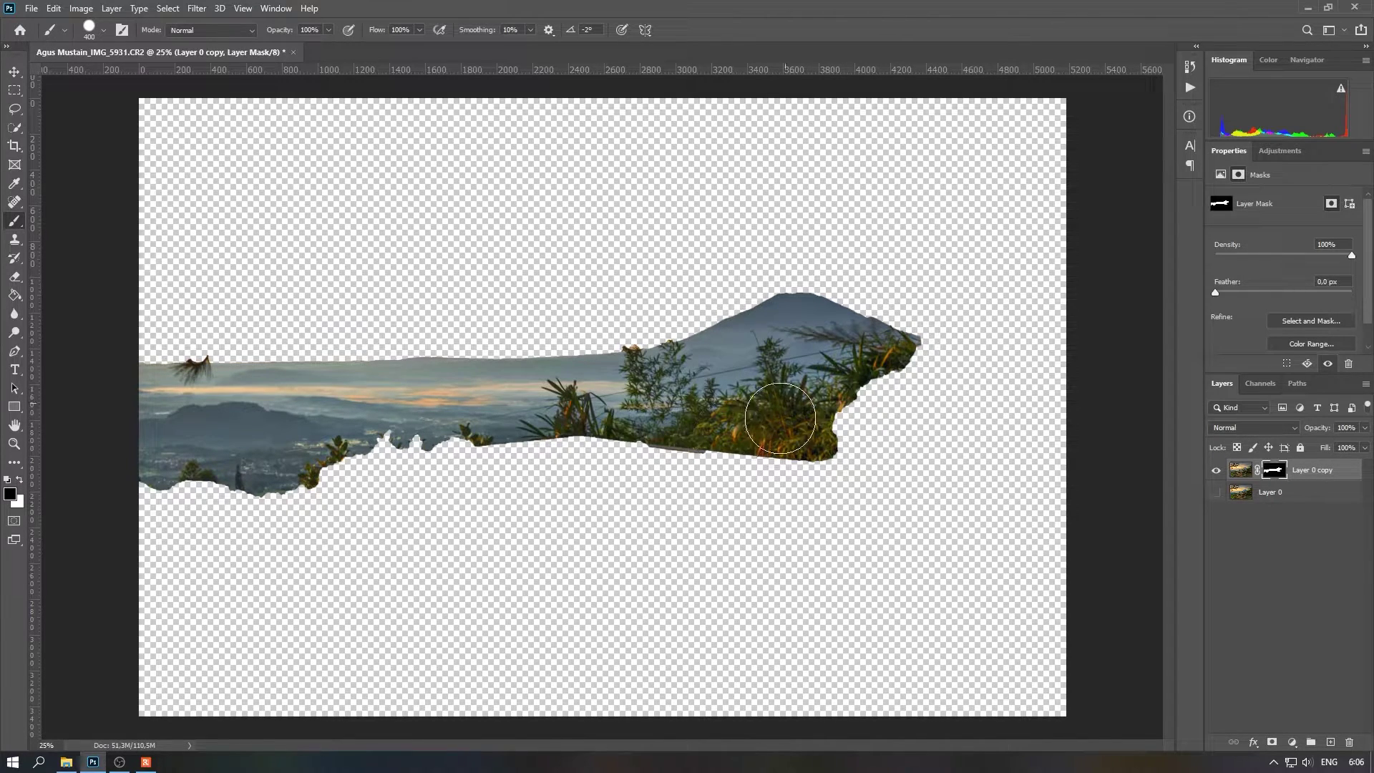
{"action": "right_click", "coordinate": [828, 271]}
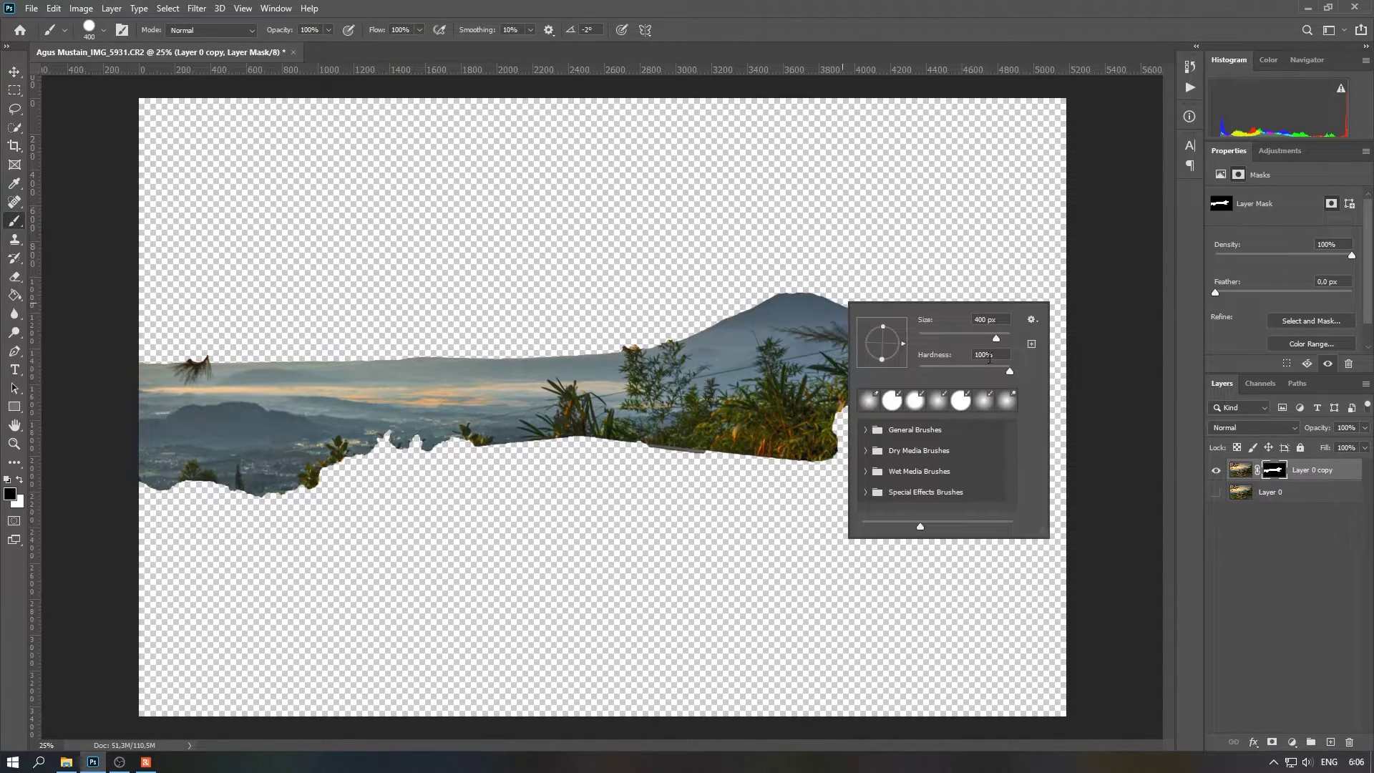
{"action": "left_click_drag", "start_coordinate": [939, 370], "coordinate": [929, 373]}
{"action": "key", "text": "Return"}
{"action": "key", "text": "bracketright"}
{"action": "key", "text": "bracketright"}
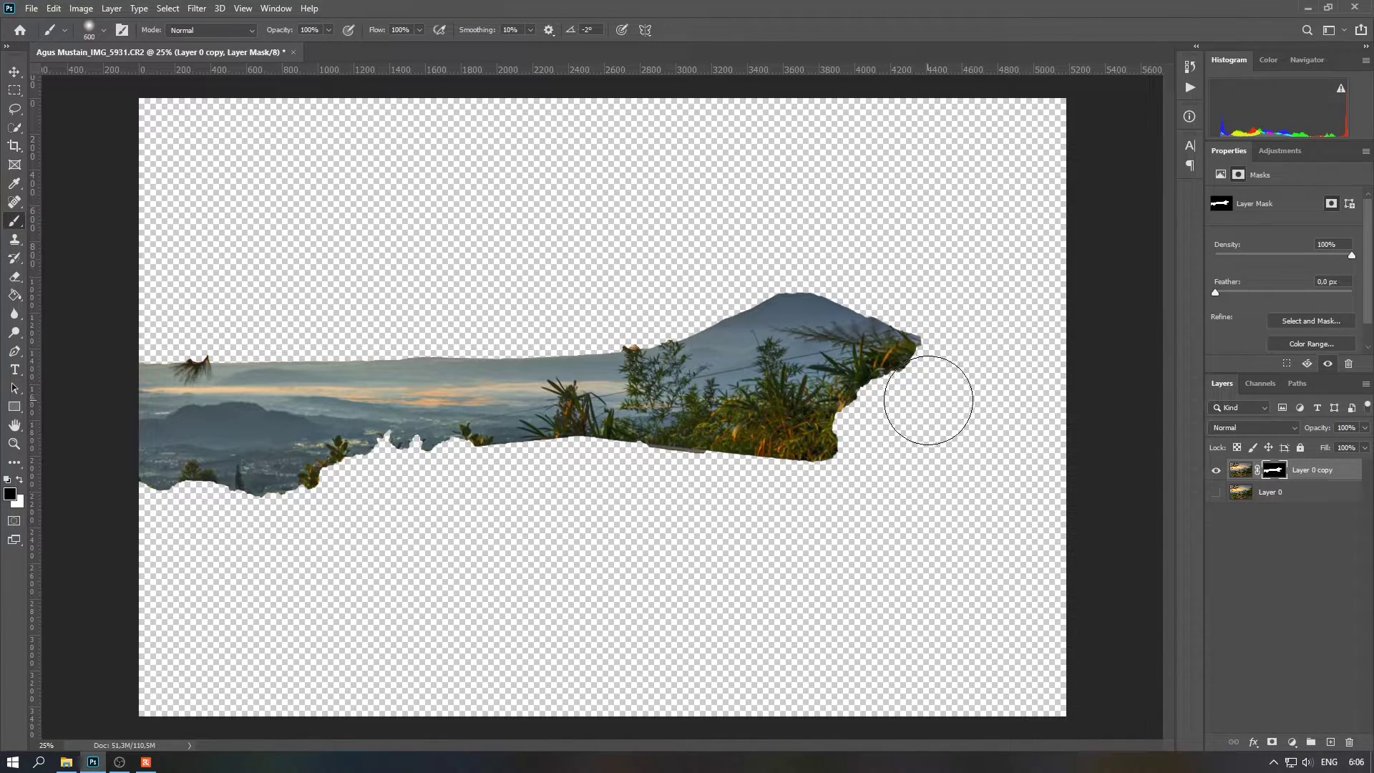
{"action": "mouse_move", "coordinate": [910, 398]}
{"action": "left_mouse_down"}
{"action": "mouse_move", "coordinate": [791, 469]}
{"action": "mouse_move", "coordinate": [956, 368]}
{"action": "mouse_move", "coordinate": [758, 486]}
{"action": "mouse_move", "coordinate": [503, 496]}
{"action": "mouse_move", "coordinate": [551, 482]}
{"action": "mouse_move", "coordinate": [806, 473]}
{"action": "mouse_move", "coordinate": [101, 530]}
{"action": "mouse_move", "coordinate": [415, 484]}
{"action": "mouse_move", "coordinate": [159, 532]}
{"action": "left_mouse_up"}
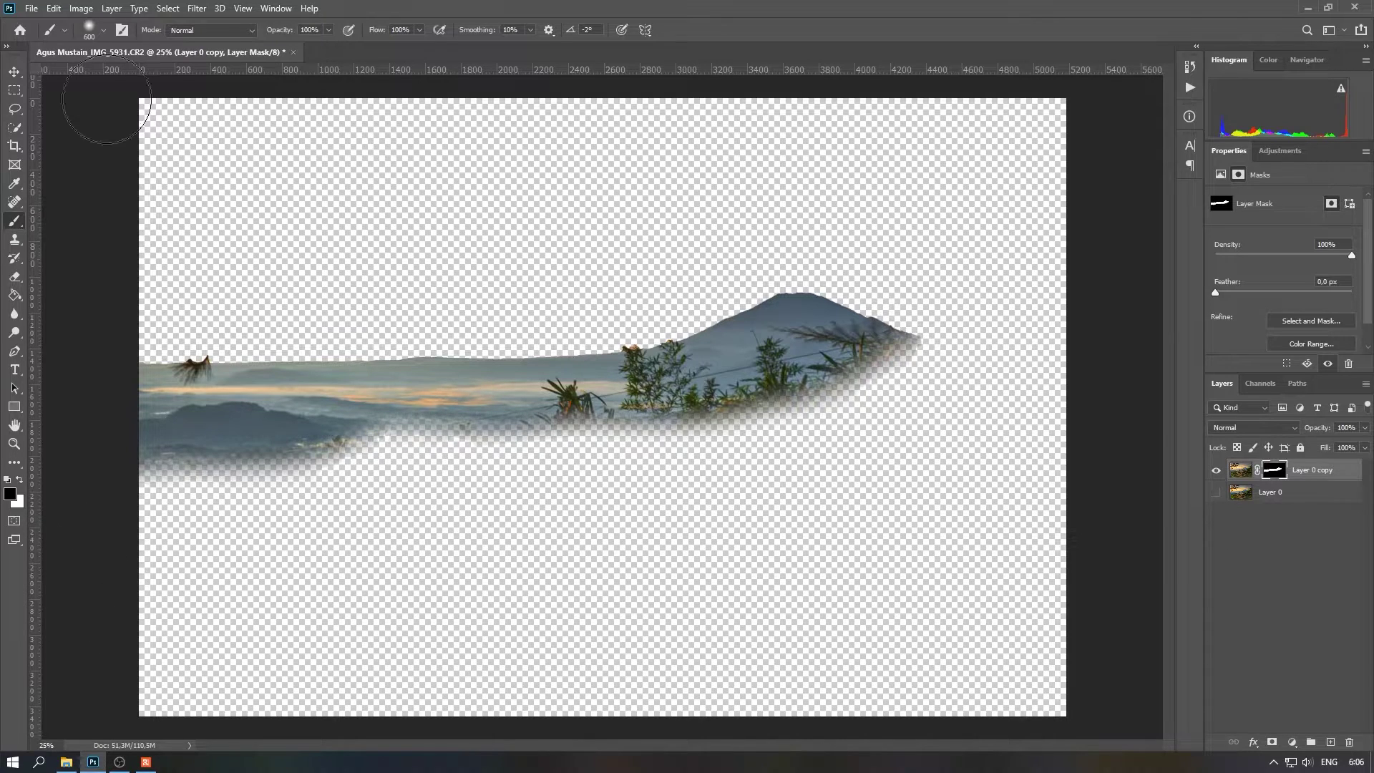
{"action": "key", "text": "v"}
{"action": "left_click", "coordinate": [1216, 492]}
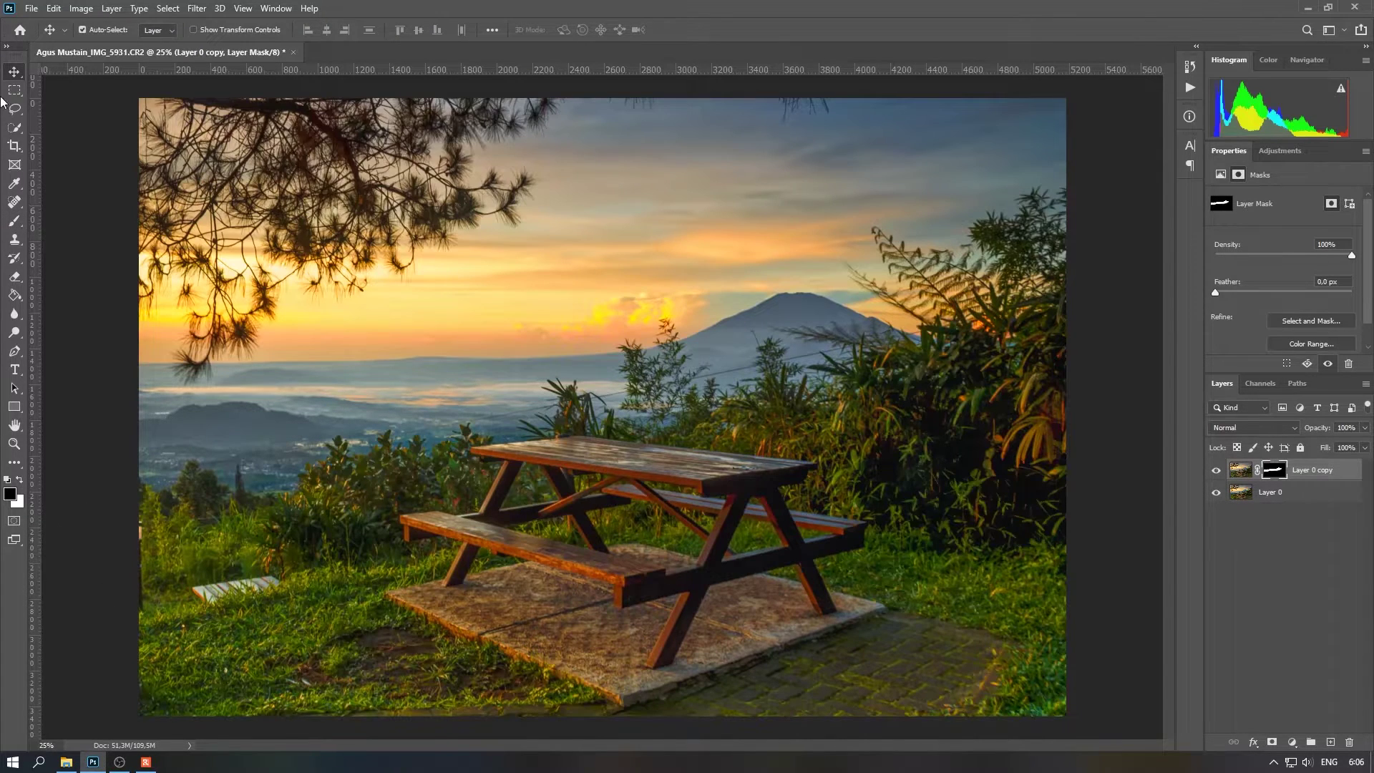
Step: Merge the masked copy down into the photo layer
{"action": "left_click", "coordinate": [1216, 470]}
{"action": "left_click", "coordinate": [1215, 470]}
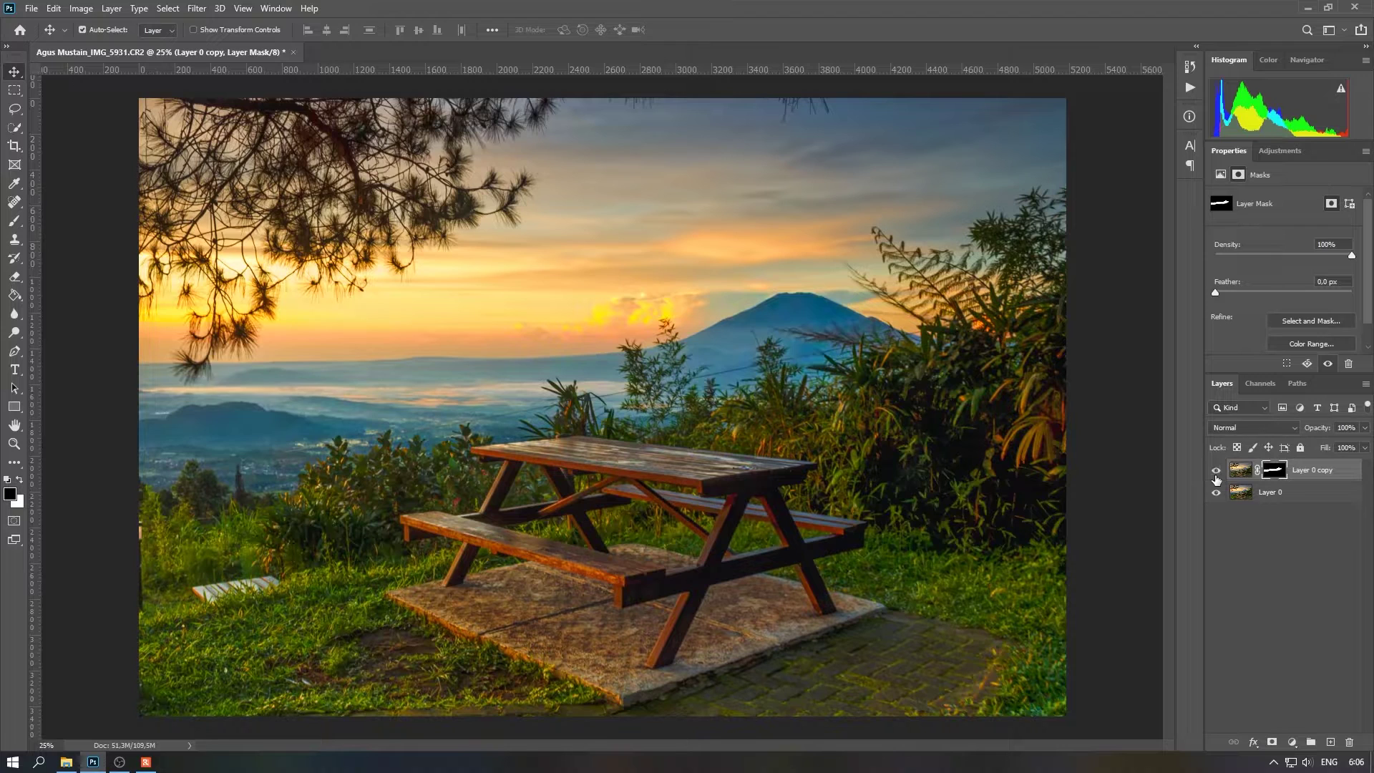
{"action": "right_click", "coordinate": [1333, 478]}
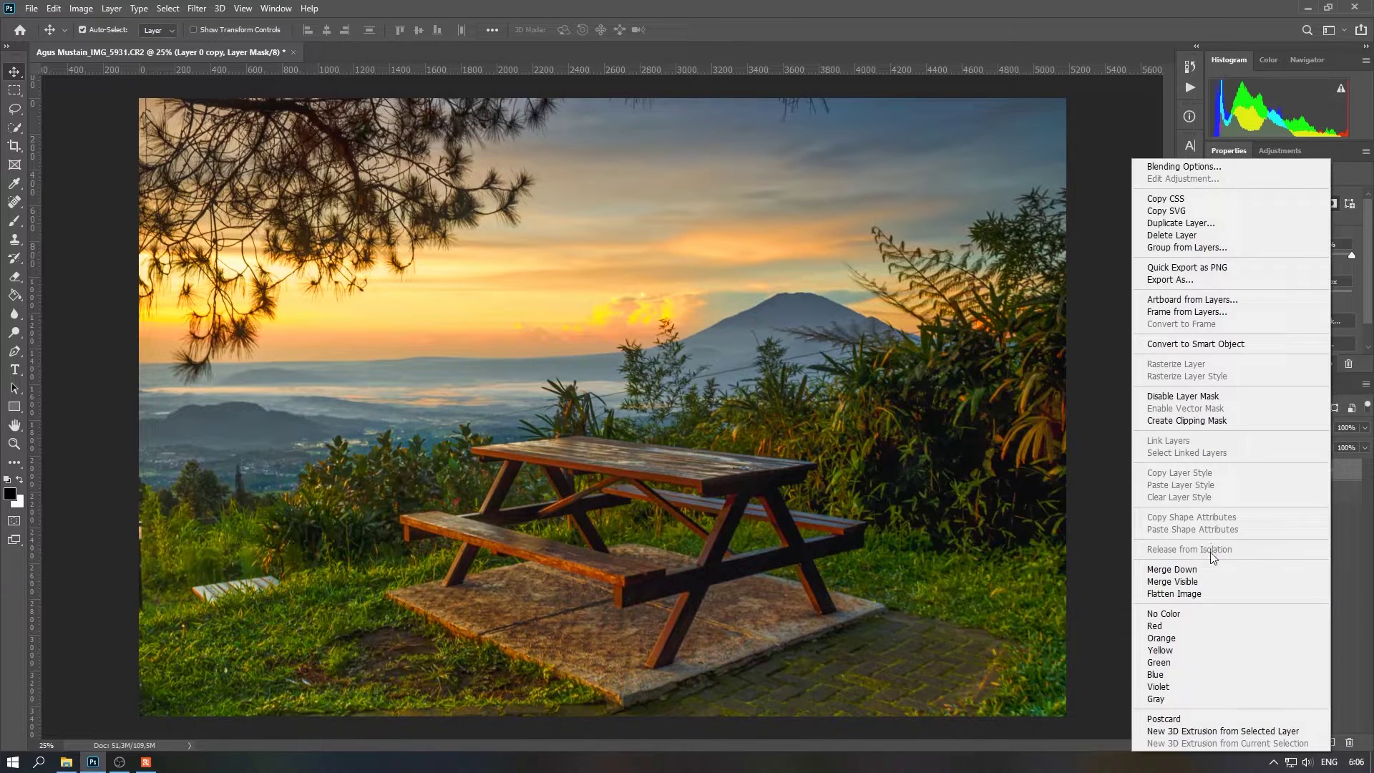
{"action": "left_click", "coordinate": [1200, 573]}
Step: Add a new layer and fill it solid black with the Paint Bucket
{"action": "key", "text": "g"}
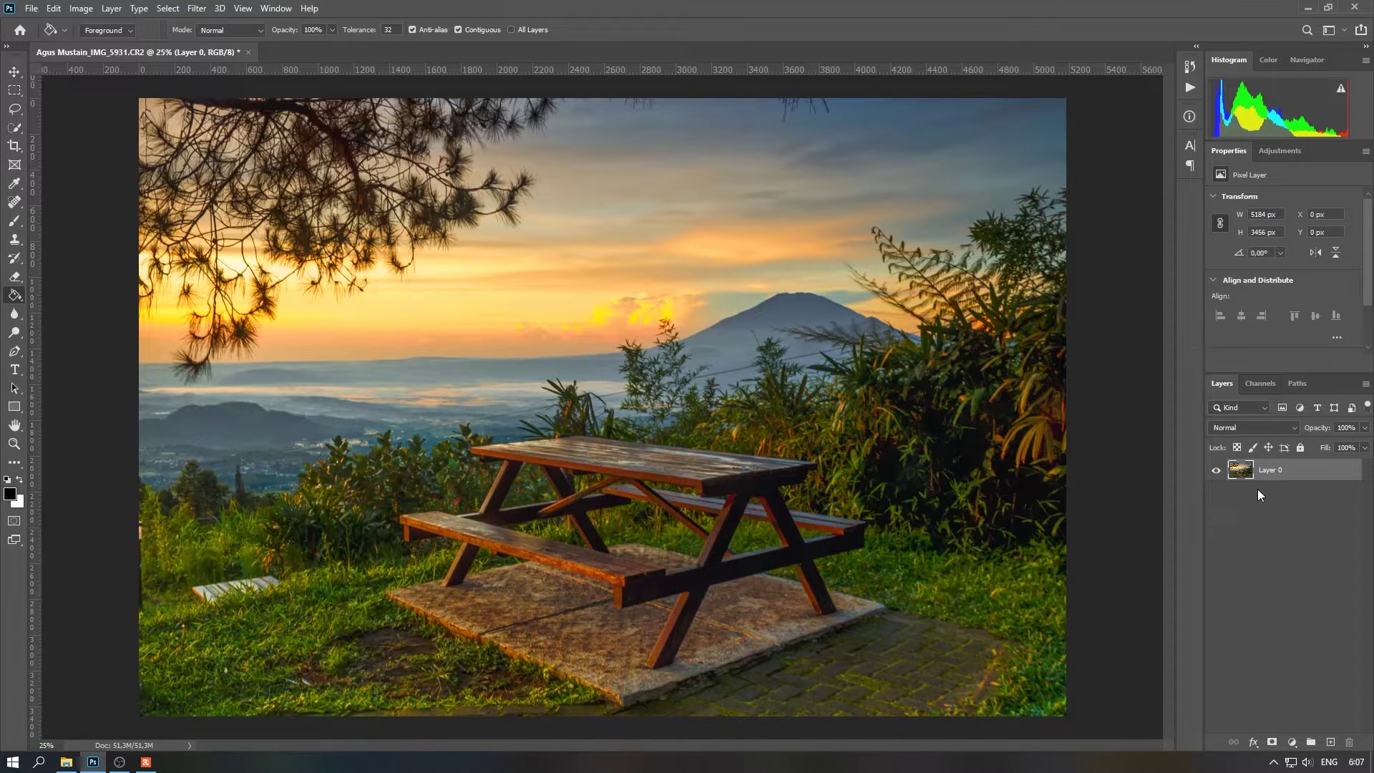
{"action": "left_click", "coordinate": [1333, 743]}
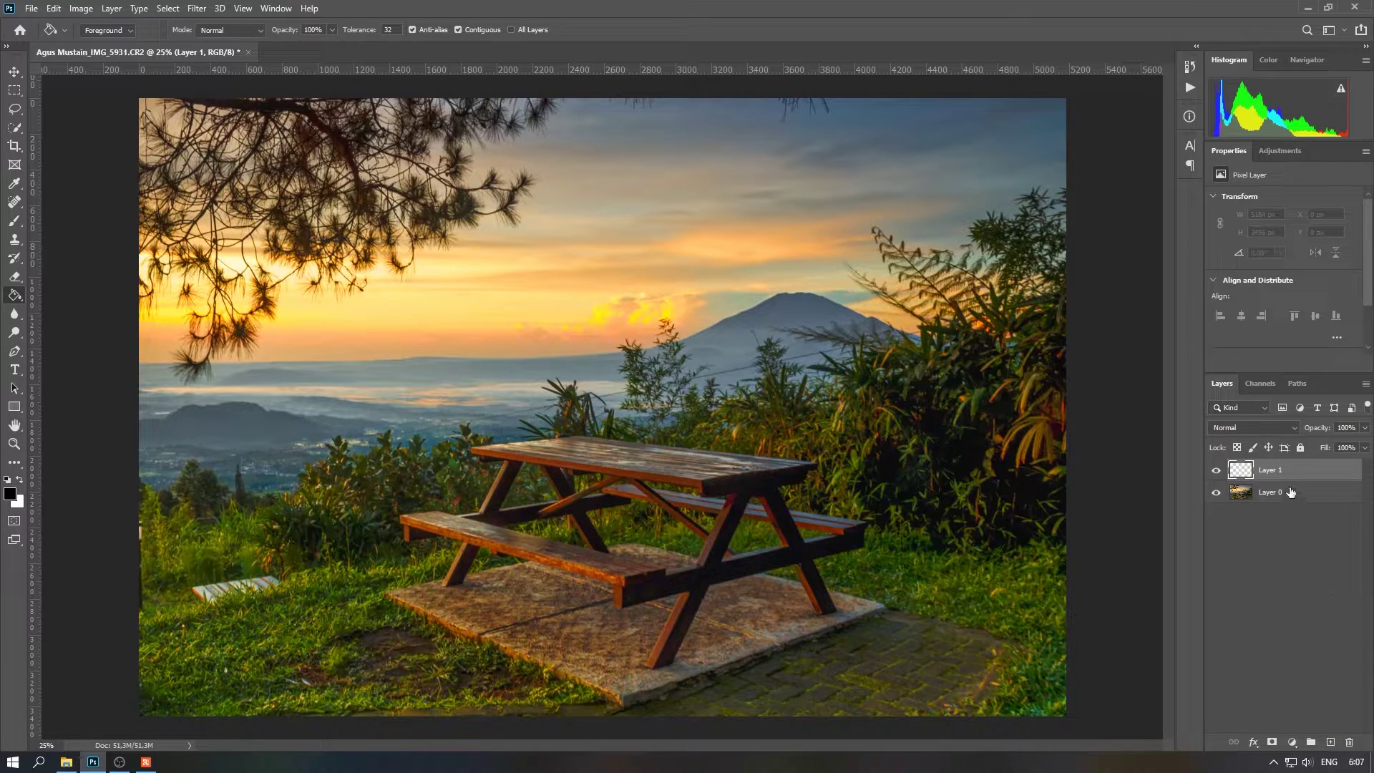
{"action": "right_click", "coordinate": [10, 304]}
{"action": "left_click", "coordinate": [59, 304]}
{"action": "left_click", "coordinate": [526, 390]}
Step: Erase the black from the centre and top-left with a soft eraser around 3700 px
{"action": "key", "text": "e"}
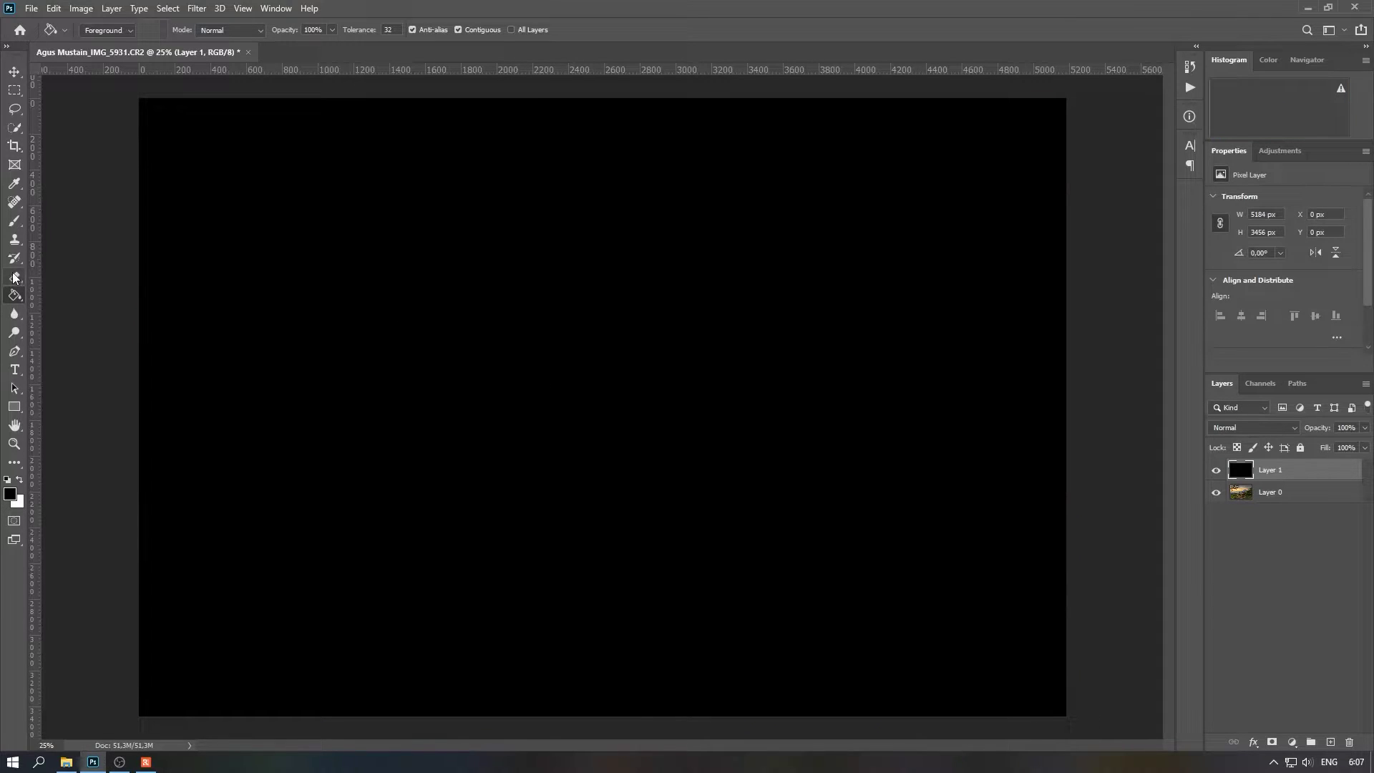
{"action": "right_click", "coordinate": [639, 383]}
{"action": "left_click_drag", "start_coordinate": [793, 428], "coordinate": [893, 236]}
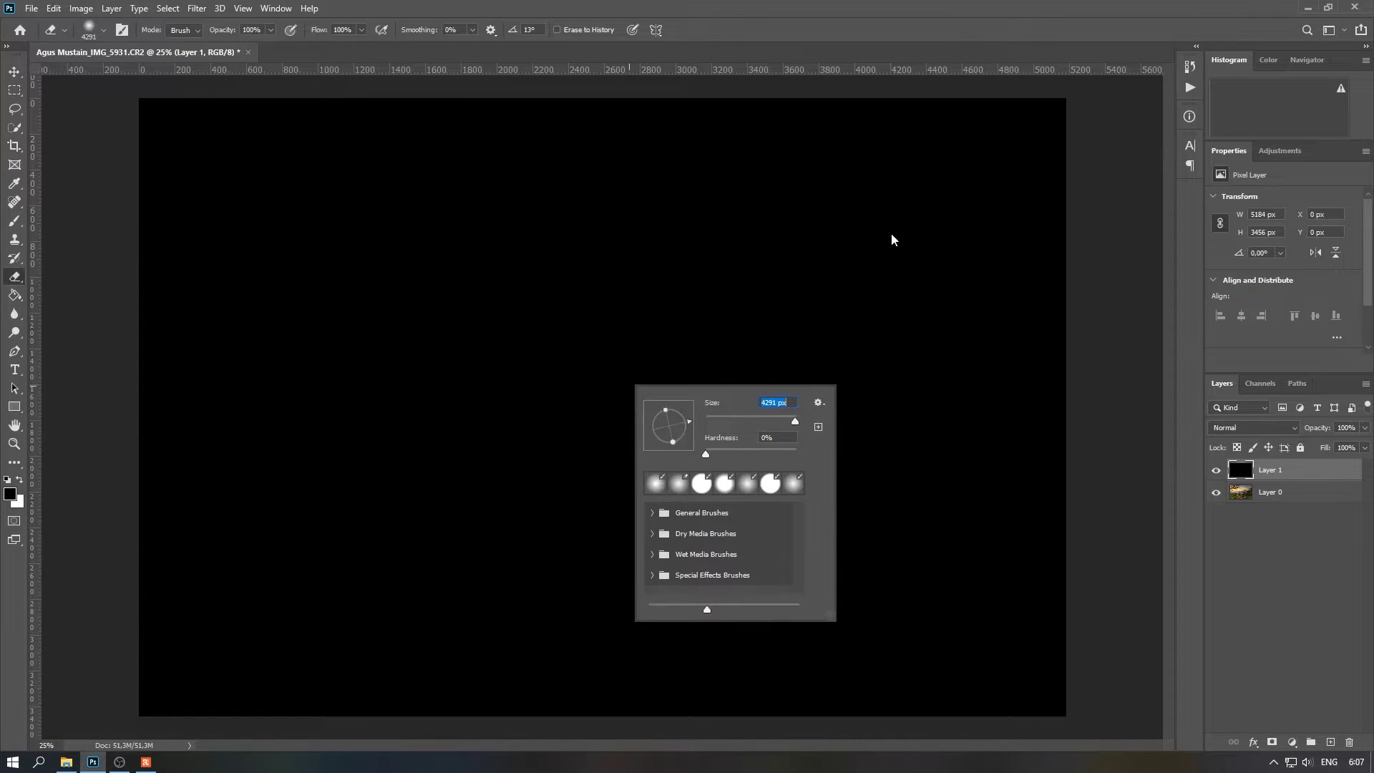
{"action": "key", "text": "Return"}
{"action": "key", "text": "bracketleft"}
{"action": "key", "text": "bracketleft"}
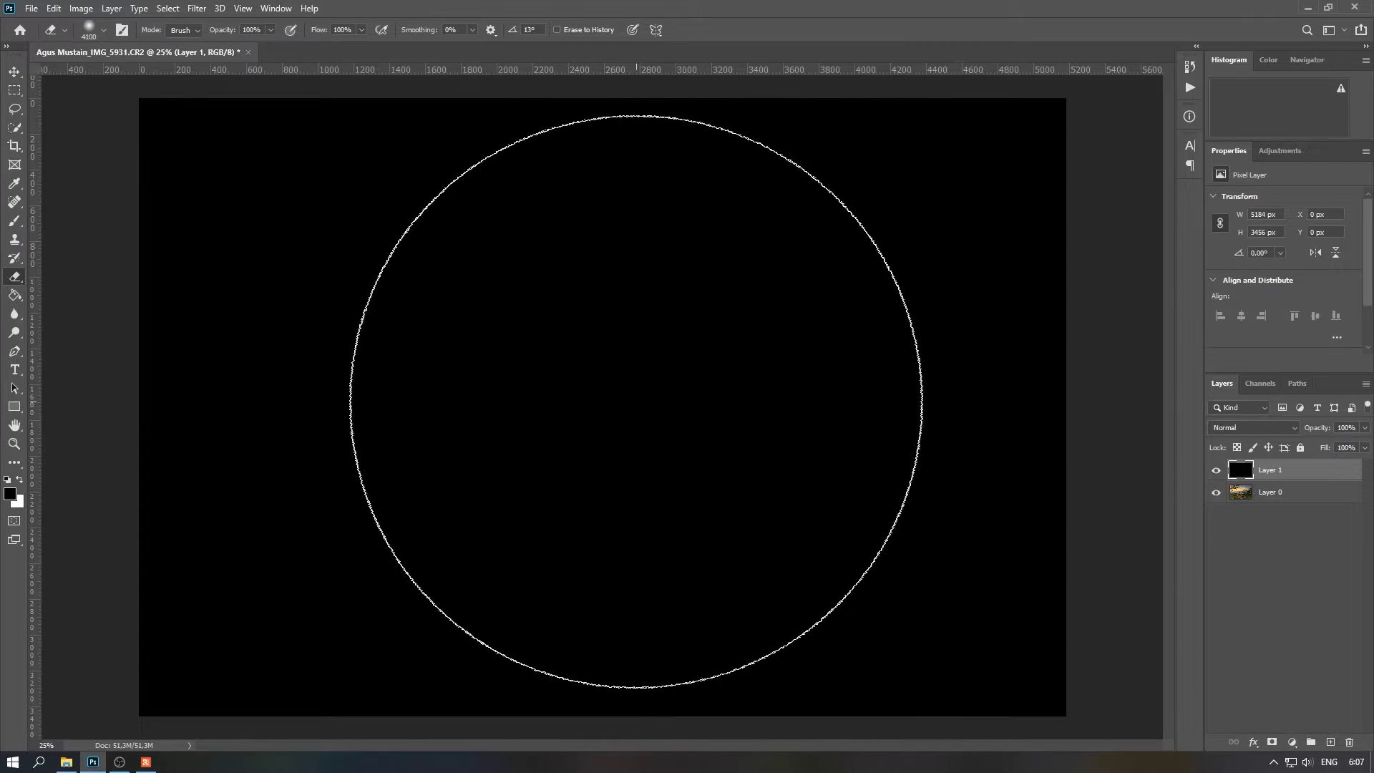
{"action": "key", "text": "bracketleft"}
{"action": "key", "text": "bracketleft"}
{"action": "key", "text": "bracketleft"}
{"action": "key", "text": "bracketleft"}
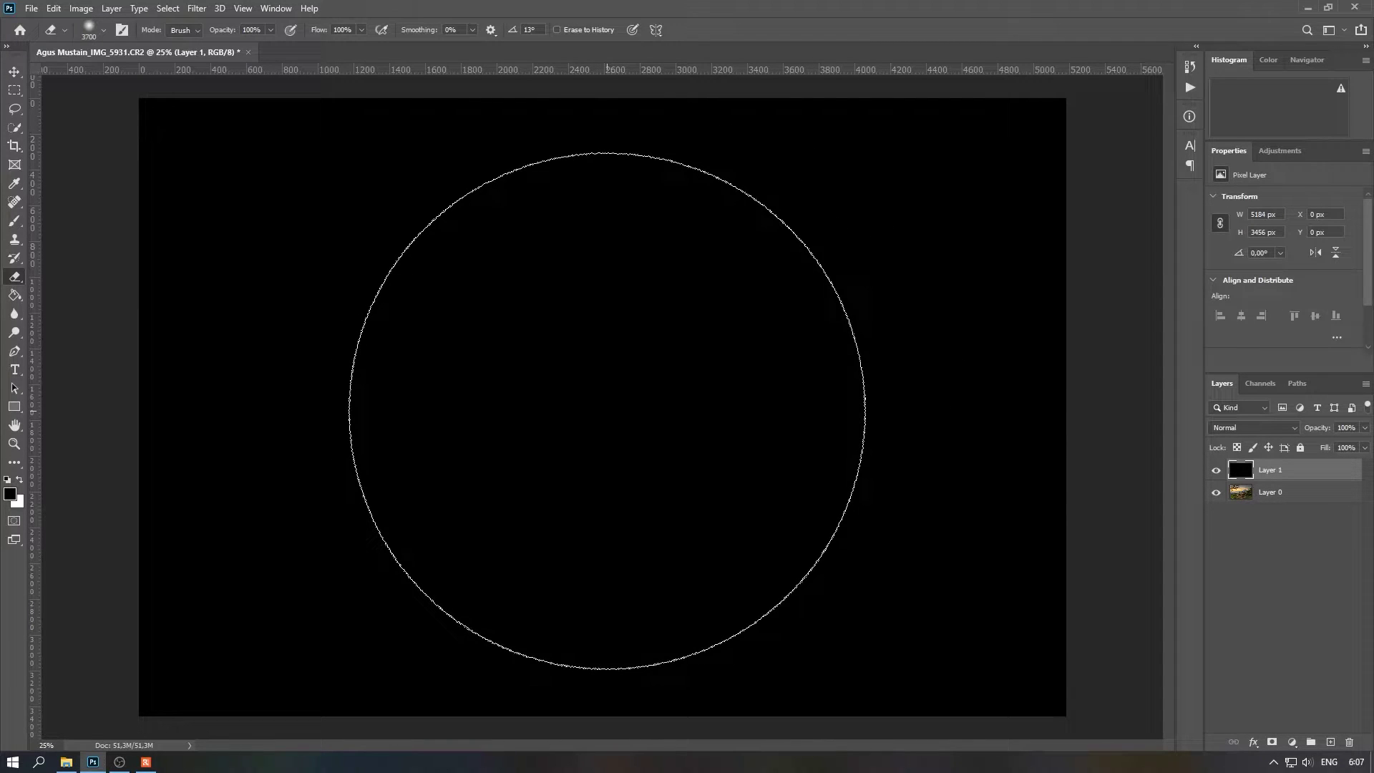
{"action": "mouse_move", "coordinate": [604, 412]}
{"action": "left_mouse_down"}
{"action": "mouse_move", "coordinate": [522, 399]}
{"action": "mouse_move", "coordinate": [741, 408]}
{"action": "mouse_move", "coordinate": [617, 374]}
{"action": "mouse_move", "coordinate": [460, 384]}
{"action": "left_mouse_up"}
{"action": "left_click_drag", "start_coordinate": [102, 172], "coordinate": [179, 214]}
Step: Lower the black vignette layer's opacity to 35%
{"action": "key", "text": "v"}
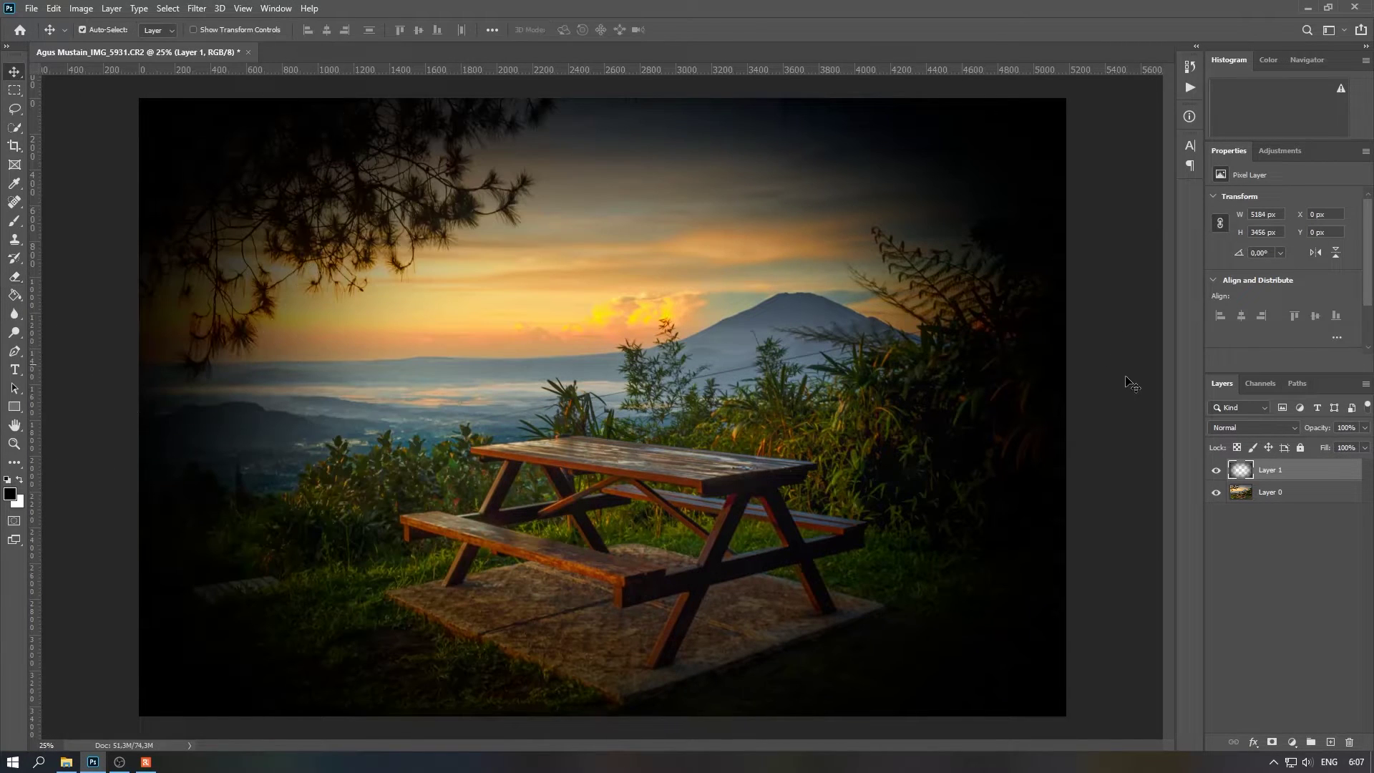
{"action": "left_click", "coordinate": [1365, 428]}
{"action": "mouse_move", "coordinate": [1359, 448]}
{"action": "left_mouse_down"}
{"action": "mouse_move", "coordinate": [1303, 446]}
{"action": "mouse_move", "coordinate": [1321, 447]}
{"action": "left_mouse_up"}
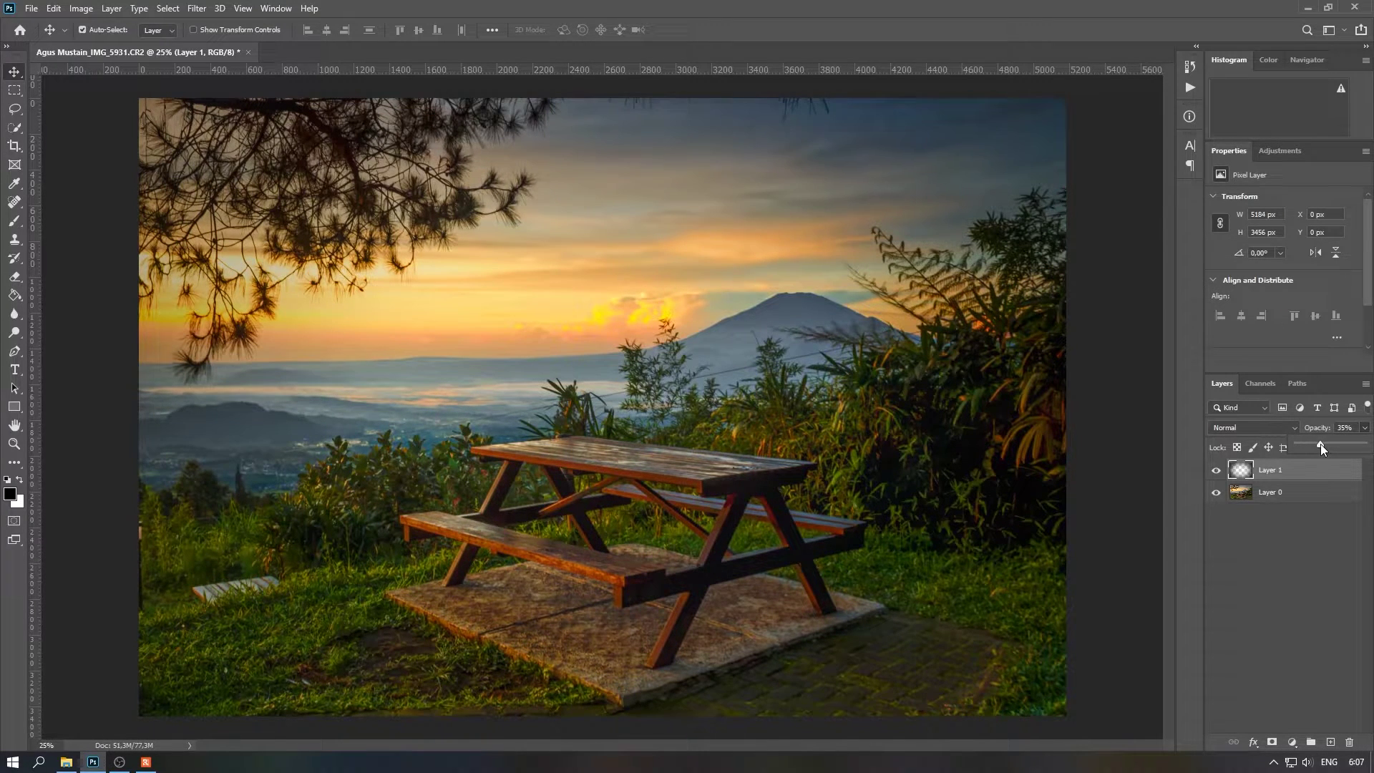
{"action": "key", "text": "ctrl+minus"}
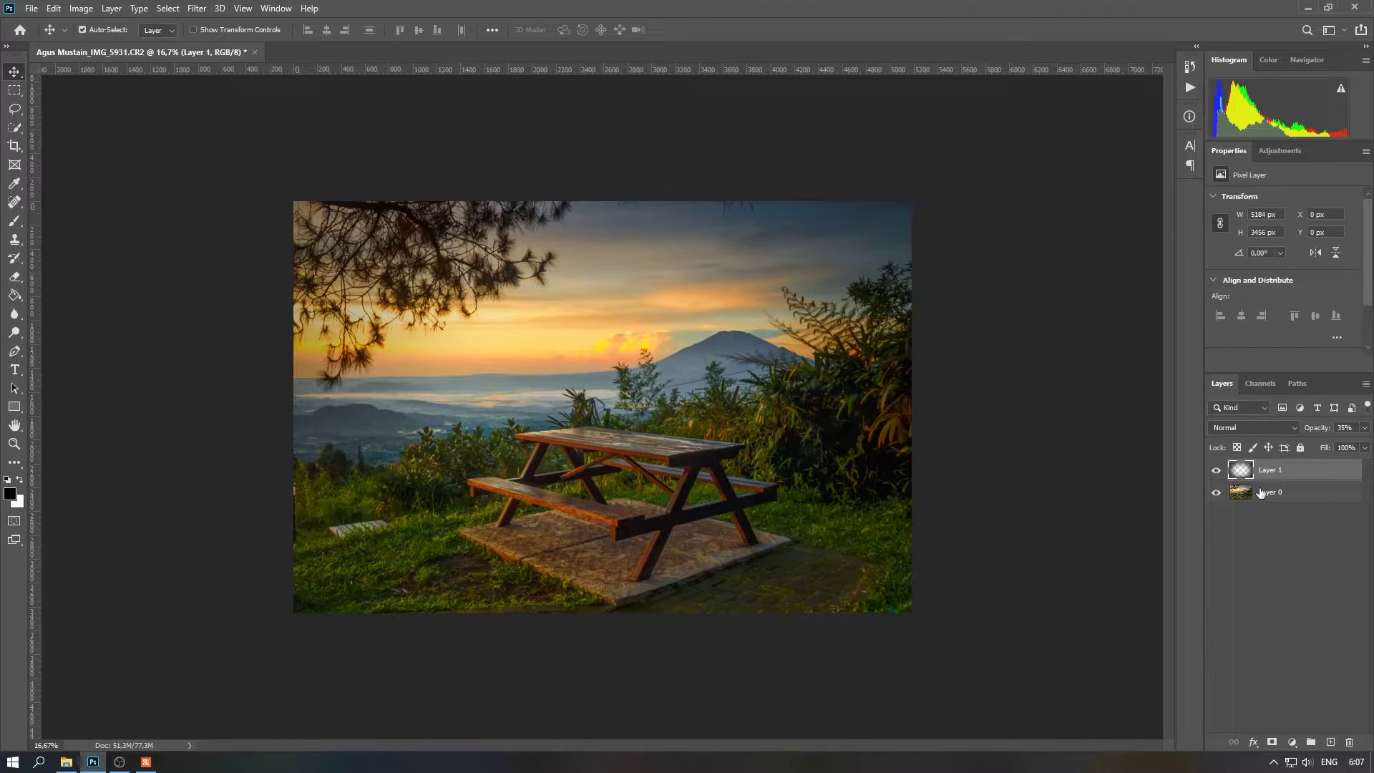
Step: Duplicate Layer 0 and brighten the copy with Levels: white 239, midtones 0.95
{"action": "left_click", "coordinate": [1261, 492]}
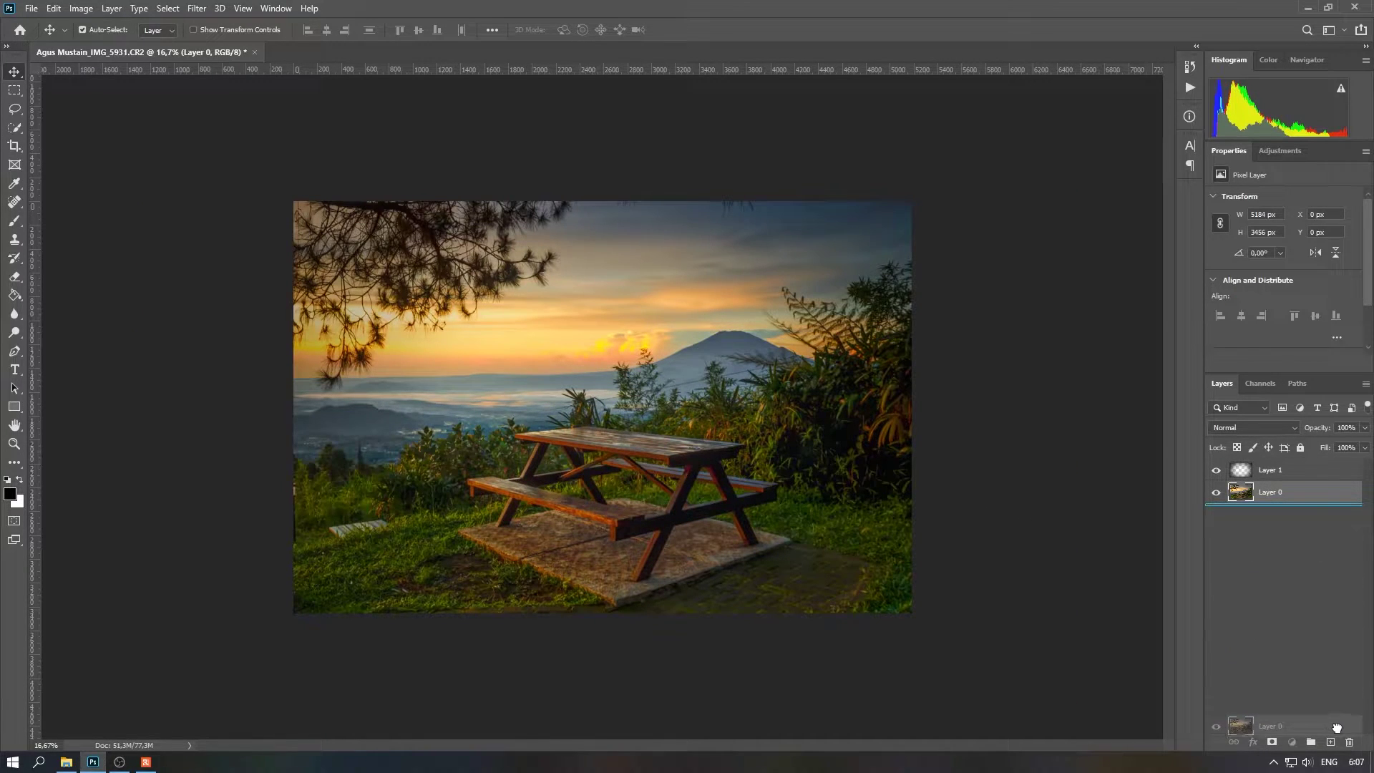
{"action": "left_click_drag", "start_coordinate": [1295, 501], "coordinate": [1329, 742]}
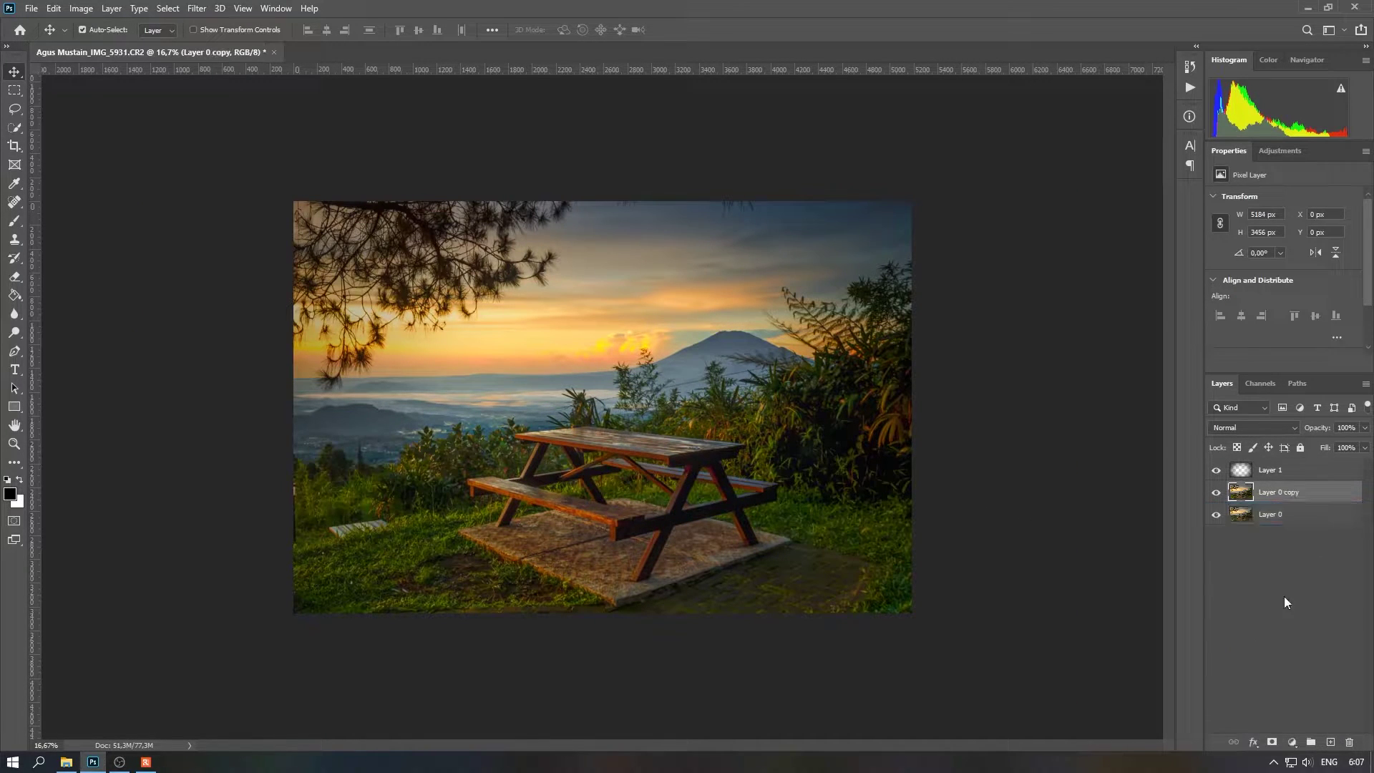
{"action": "left_click", "coordinate": [81, 8]}
{"action": "left_click", "coordinate": [269, 58]}
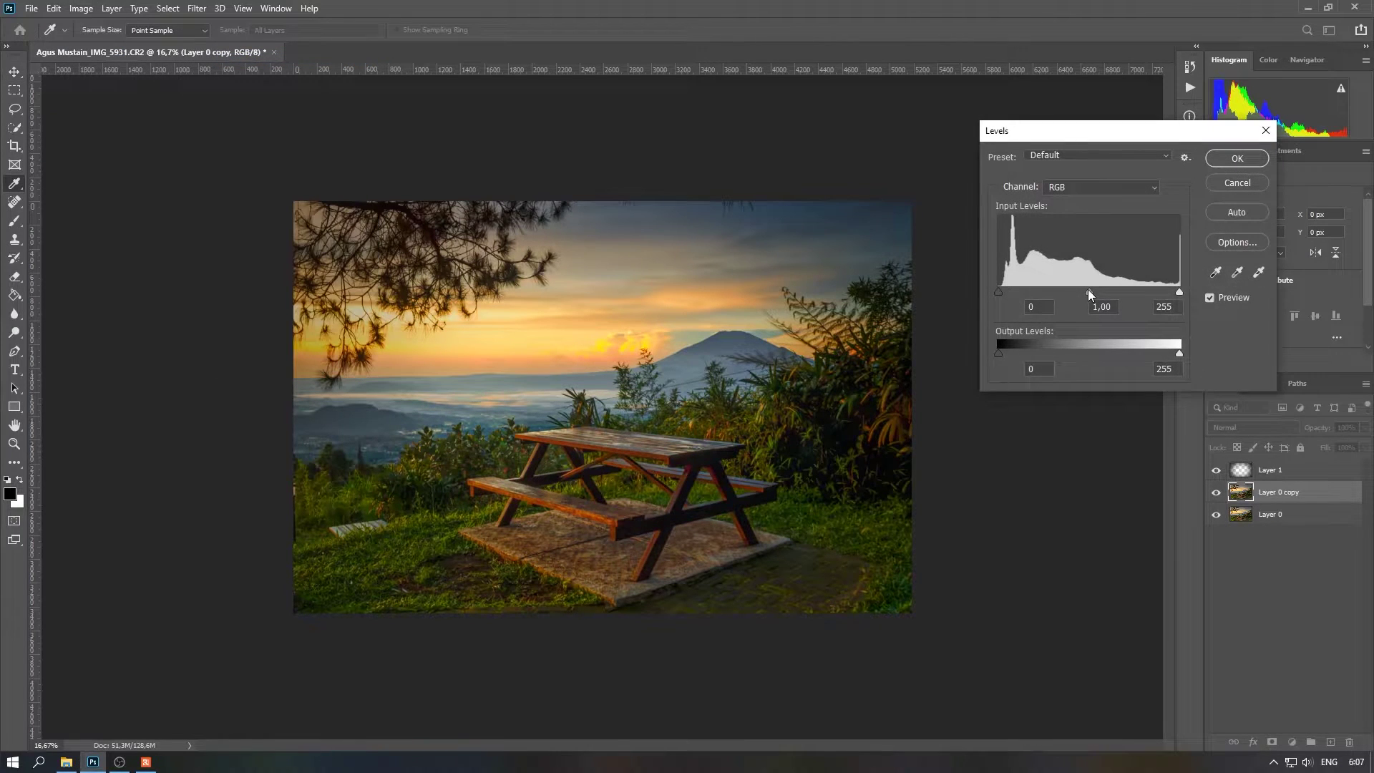
{"action": "mouse_move", "coordinate": [1178, 292]}
{"action": "left_mouse_down"}
{"action": "mouse_move", "coordinate": [1148, 292]}
{"action": "mouse_move", "coordinate": [1168, 292]}
{"action": "left_mouse_up"}
{"action": "left_click", "coordinate": [1168, 307]}
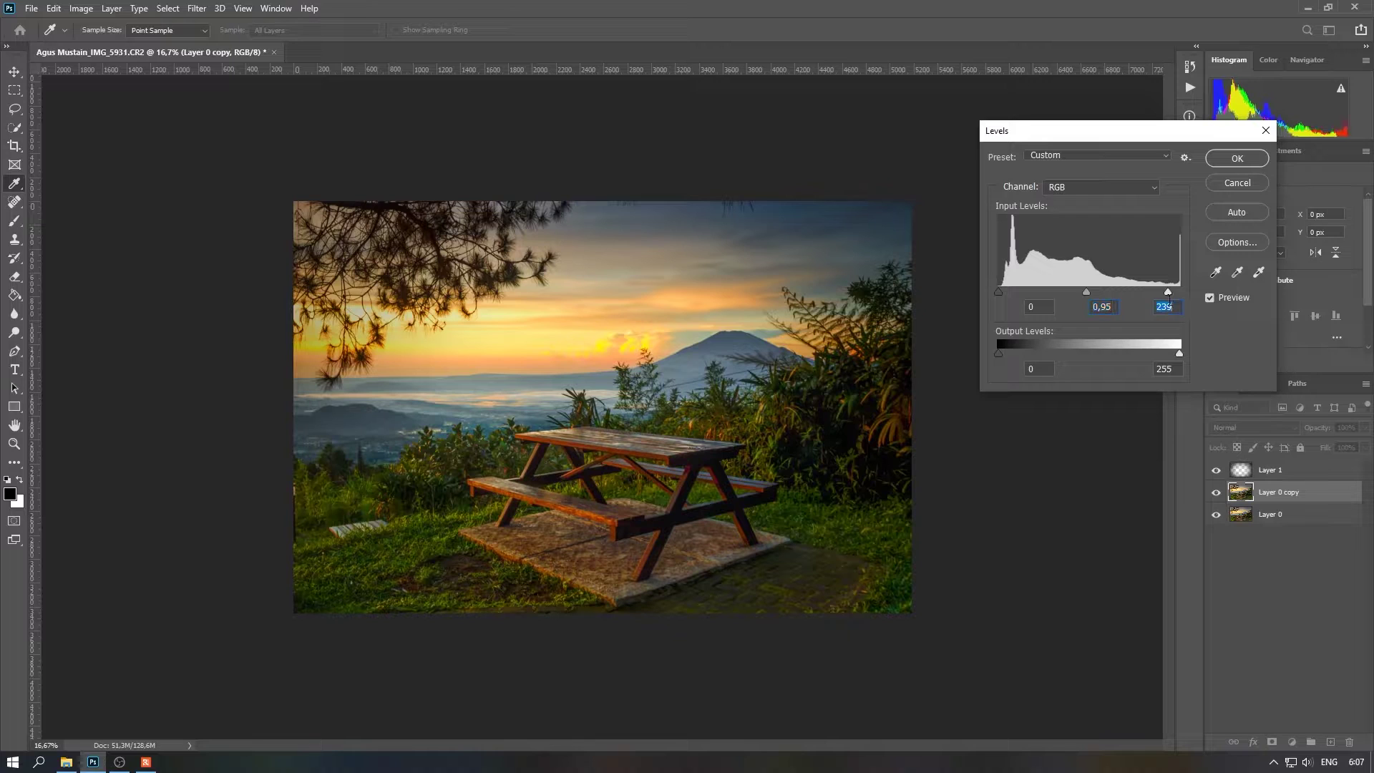
{"action": "left_click", "coordinate": [1210, 297]}
{"action": "left_click", "coordinate": [1229, 153]}
Step: Merge all layers into a single Layer 1 and duplicate it
{"action": "left_click", "coordinate": [1288, 469]}
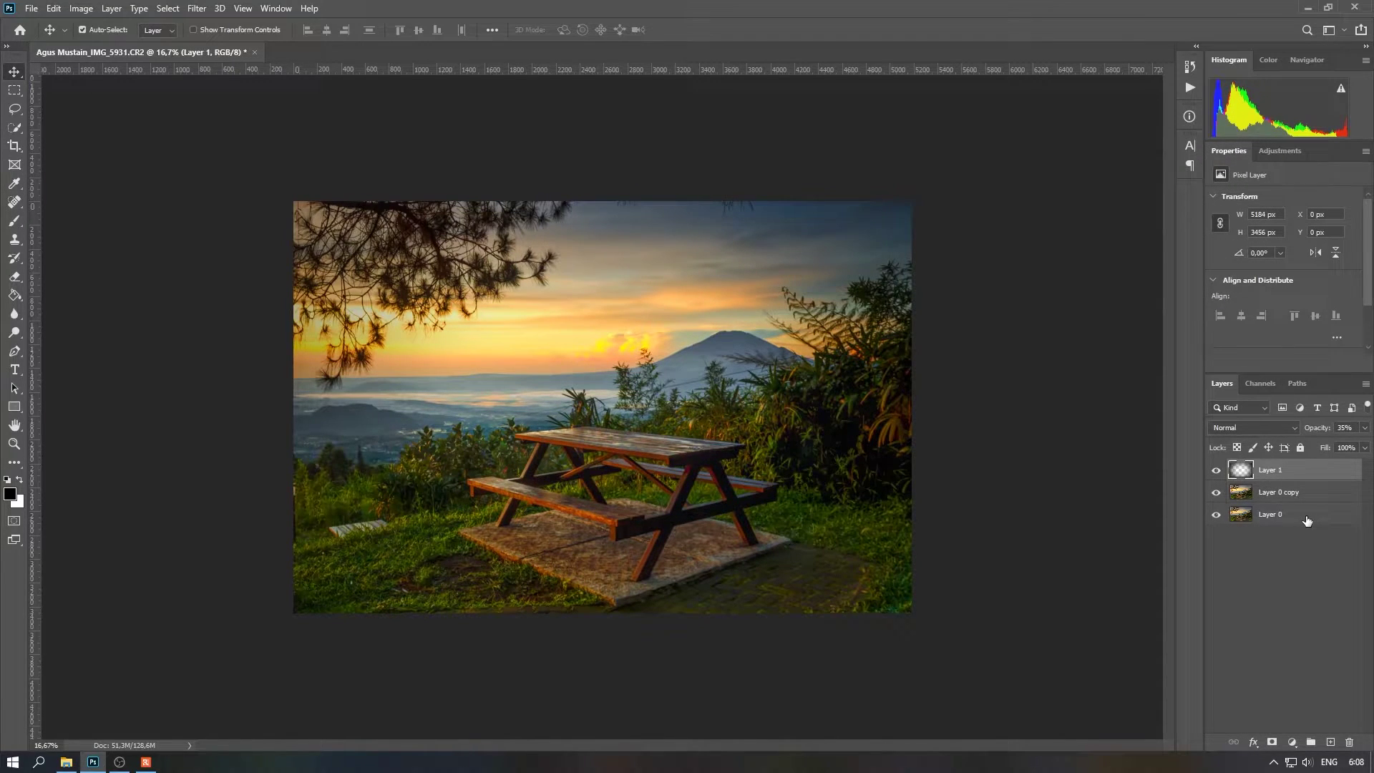
{"action": "left_click", "coordinate": [1307, 520], "text": "shift"}
{"action": "right_click", "coordinate": [1324, 494]}
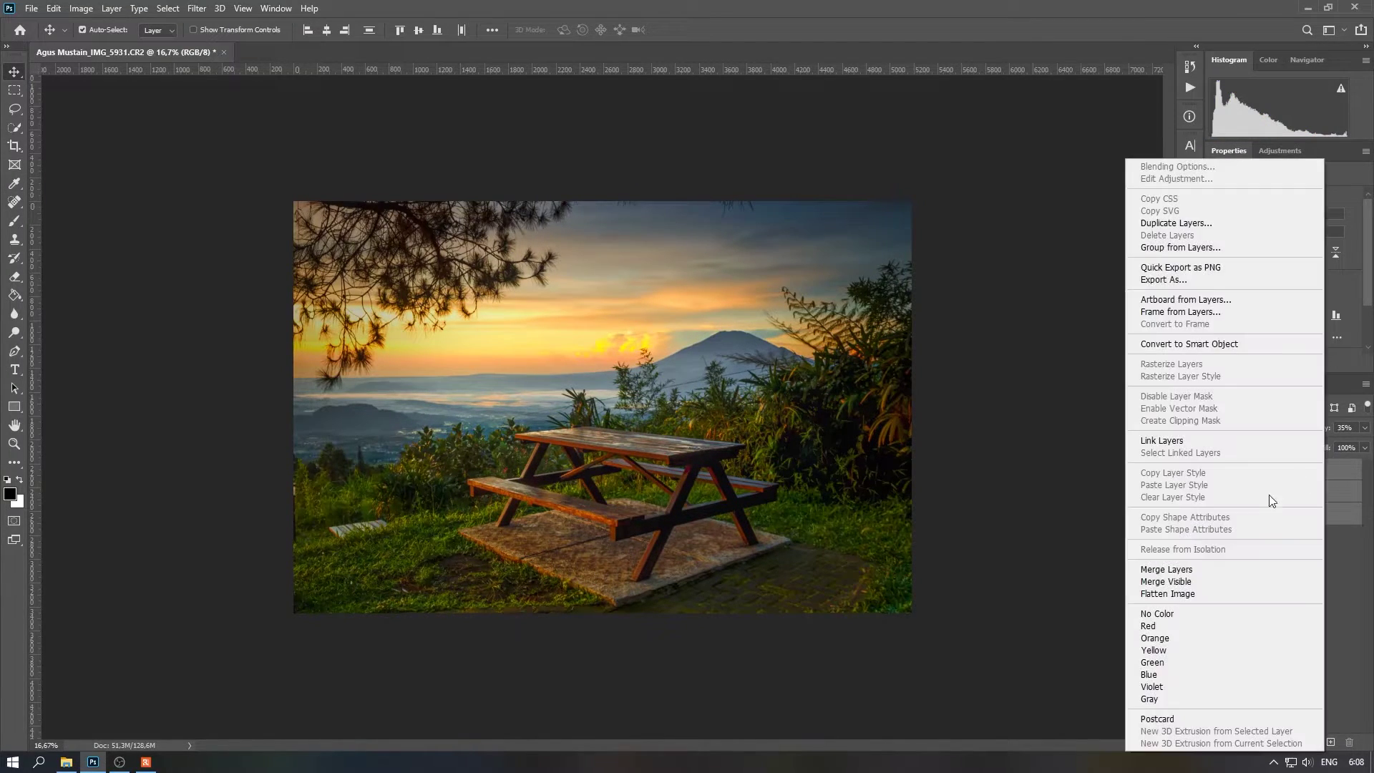
{"action": "left_click", "coordinate": [1251, 572]}
{"action": "key", "text": "ctrl+plus"}
{"action": "key", "text": "ctrl+plus"}
{"action": "key", "text": "ctrl+plus"}
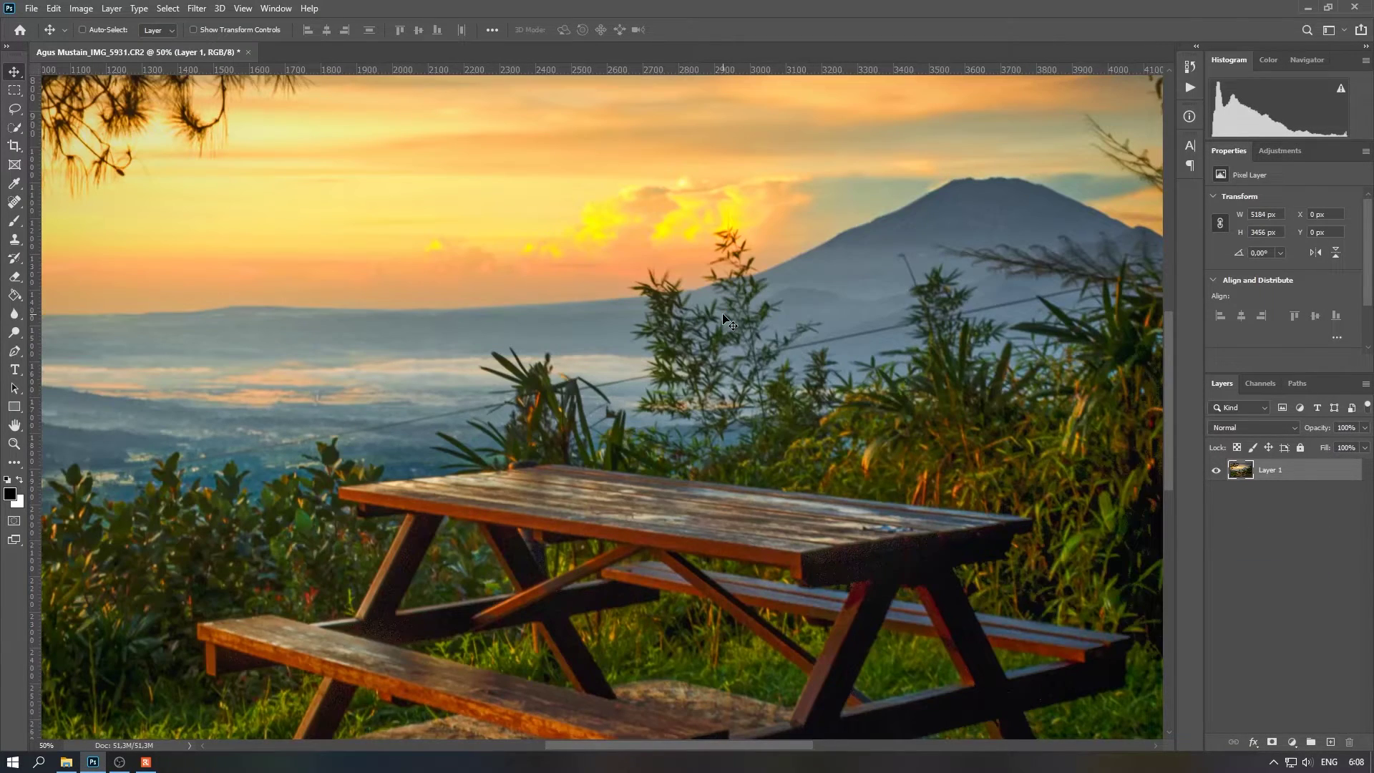
{"action": "key", "text": "ctrl+minus"}
{"action": "key", "text": "ctrl+minus"}
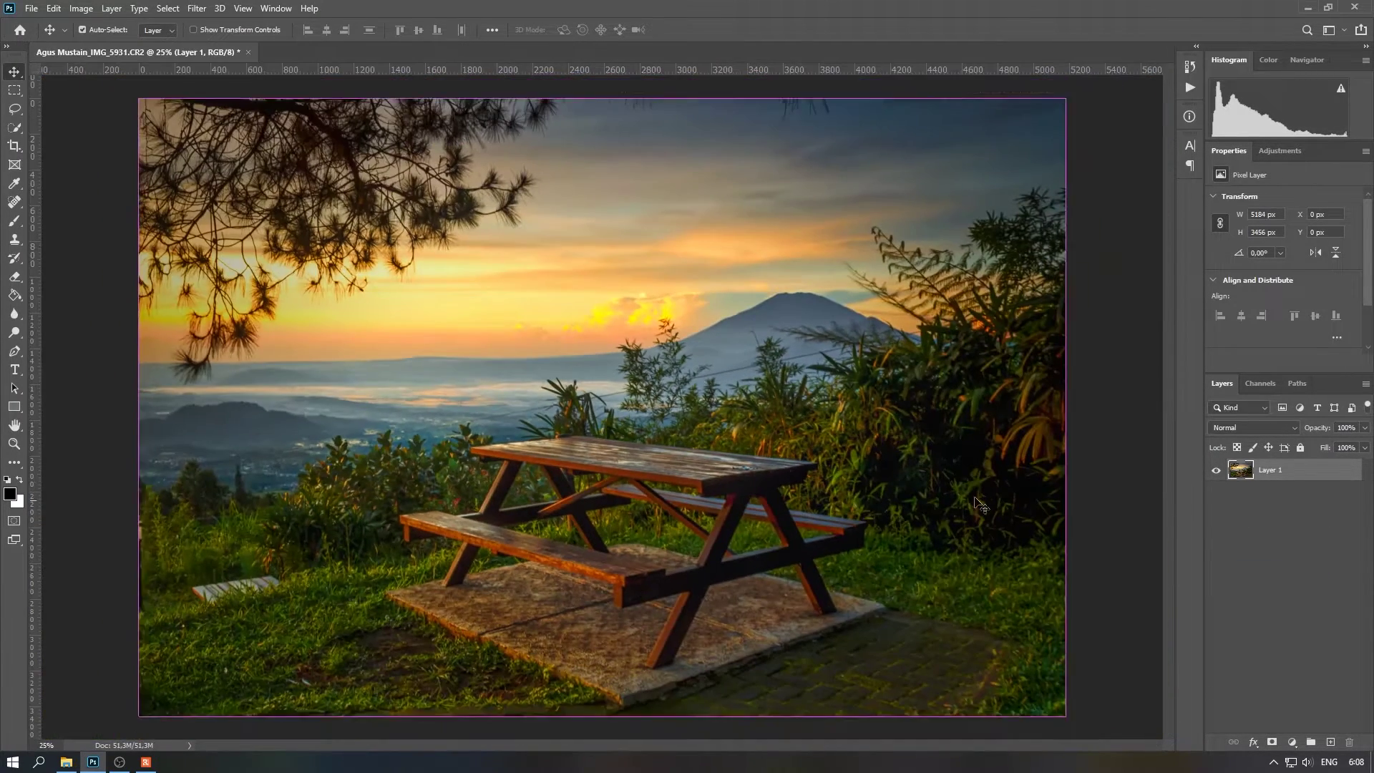
{"action": "mouse_move", "coordinate": [1302, 481]}
{"action": "left_mouse_down"}
{"action": "mouse_move", "coordinate": [1342, 656]}
{"action": "mouse_move", "coordinate": [1331, 742]}
{"action": "left_mouse_up"}
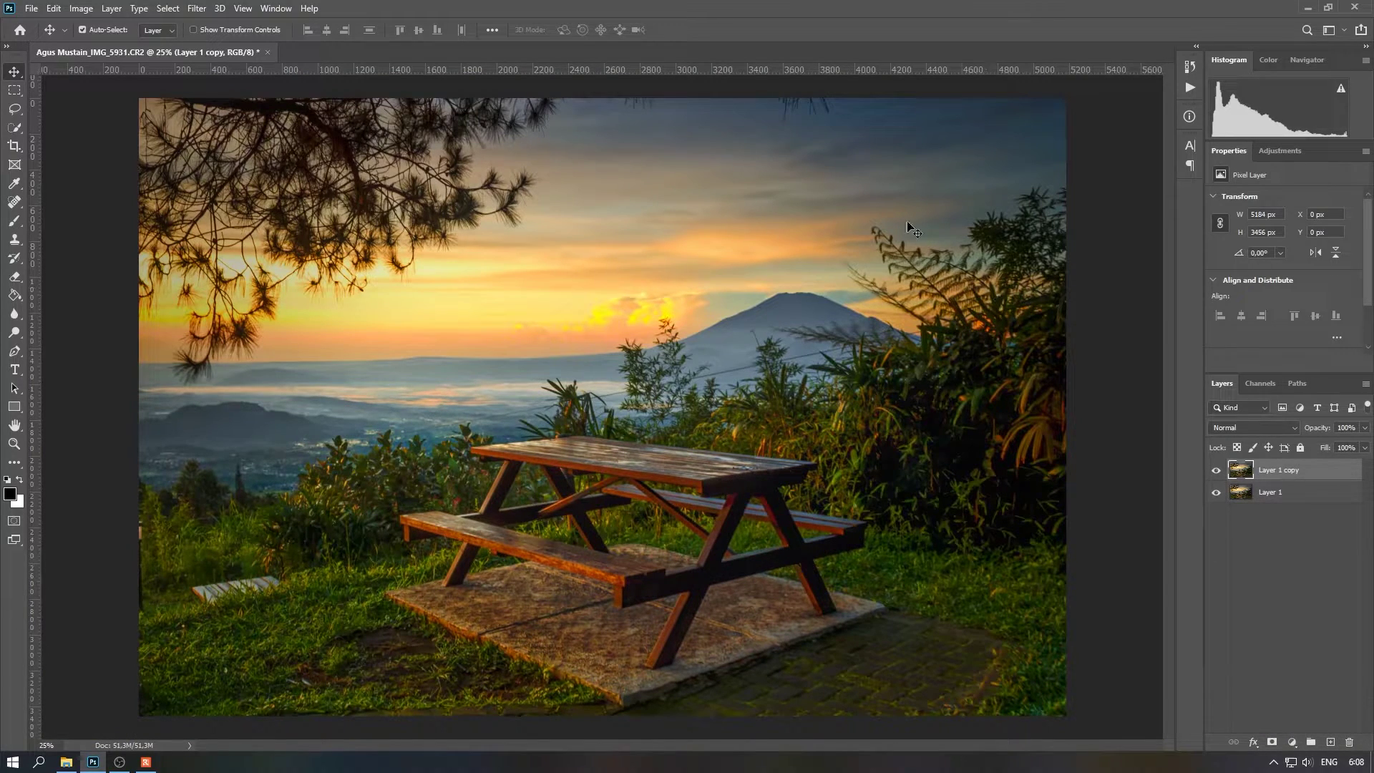
Step: Raise the Camera Raw sharpening amount to about 73 in the Detail panel
{"action": "left_click", "coordinate": [196, 8]}
{"action": "left_click", "coordinate": [222, 94]}
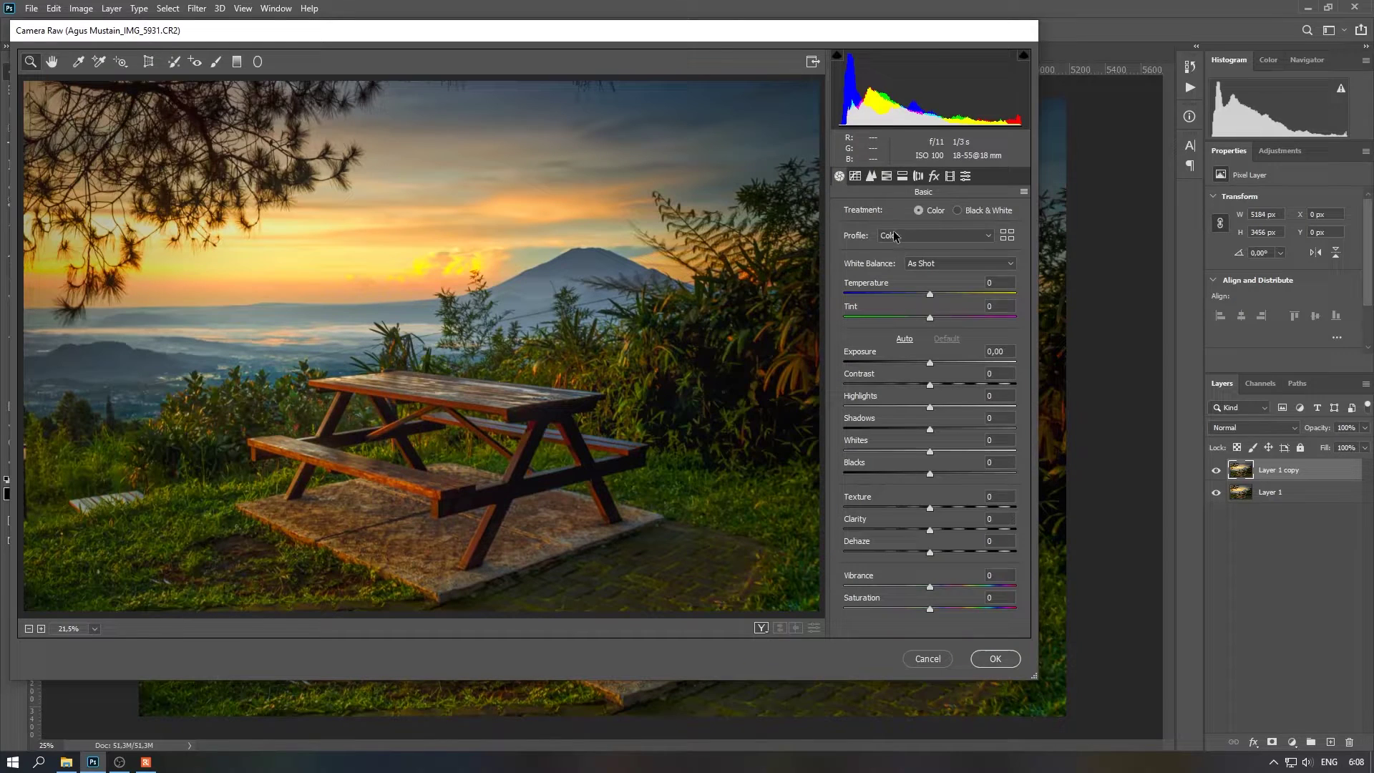
{"action": "left_click", "coordinate": [872, 176]}
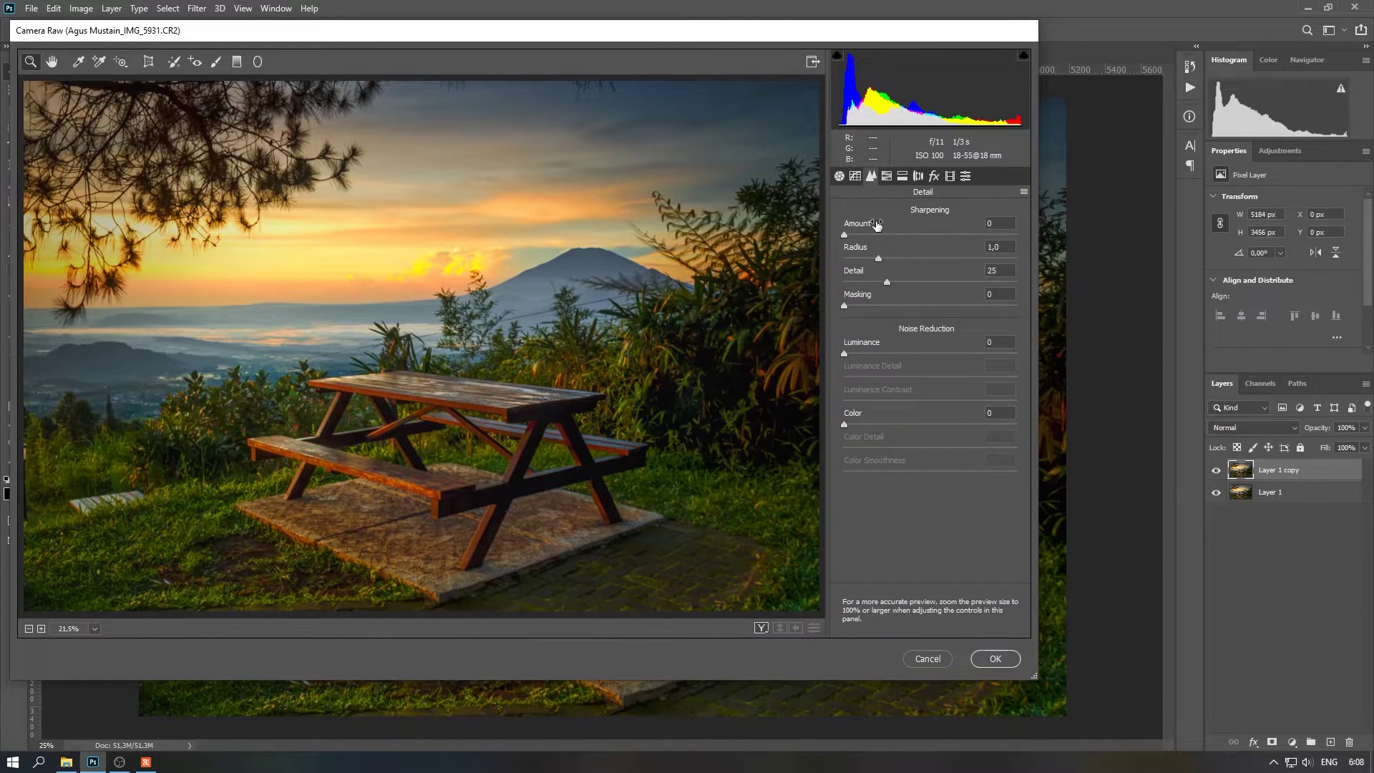
{"action": "left_click", "coordinate": [453, 403]}
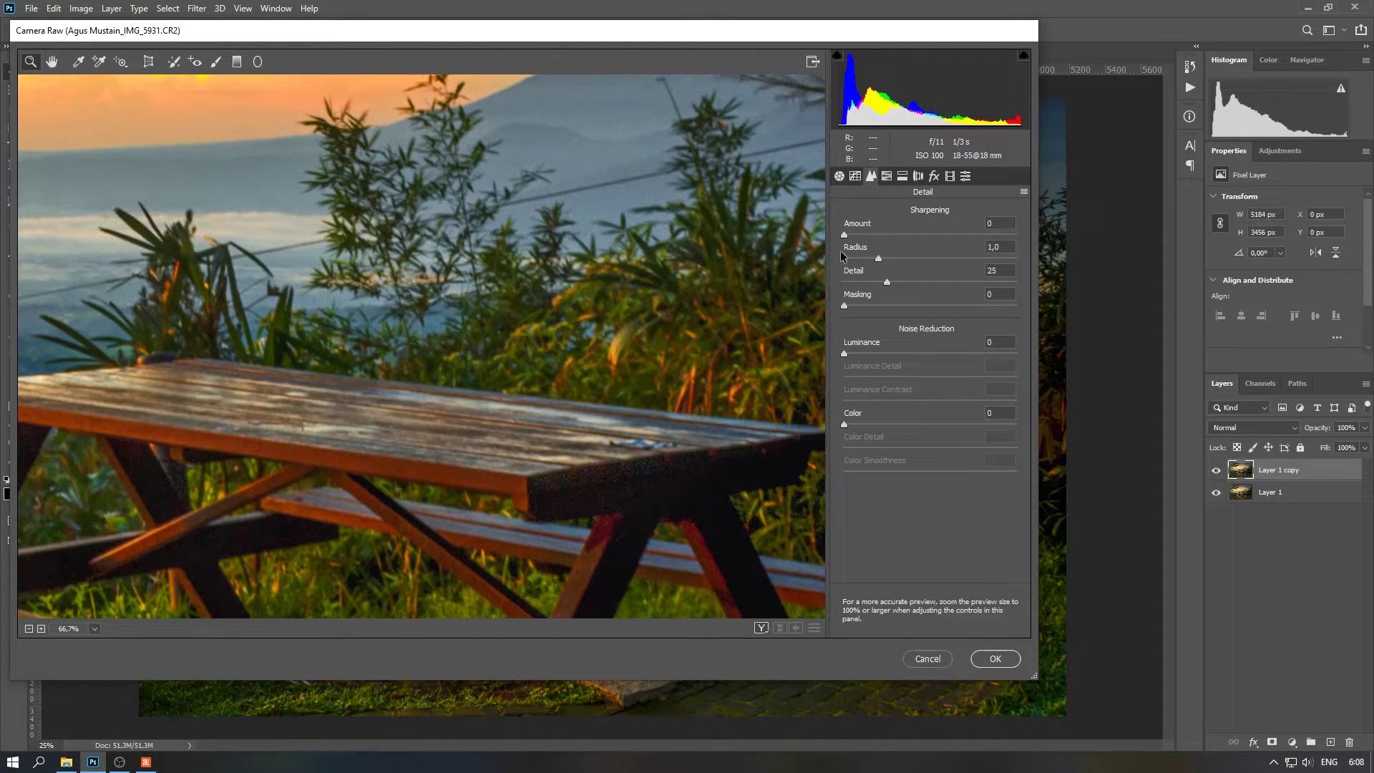
{"action": "mouse_move", "coordinate": [845, 235]}
{"action": "left_mouse_down"}
{"action": "mouse_move", "coordinate": [955, 234]}
{"action": "mouse_move", "coordinate": [899, 238]}
{"action": "mouse_move", "coordinate": [941, 282]}
{"action": "mouse_move", "coordinate": [969, 283]}
{"action": "left_mouse_up"}
{"action": "left_click_drag", "start_coordinate": [894, 234], "coordinate": [908, 240]}
{"action": "left_click_drag", "start_coordinate": [921, 246], "coordinate": [930, 241]}
{"action": "key", "text": "ctrl+0"}
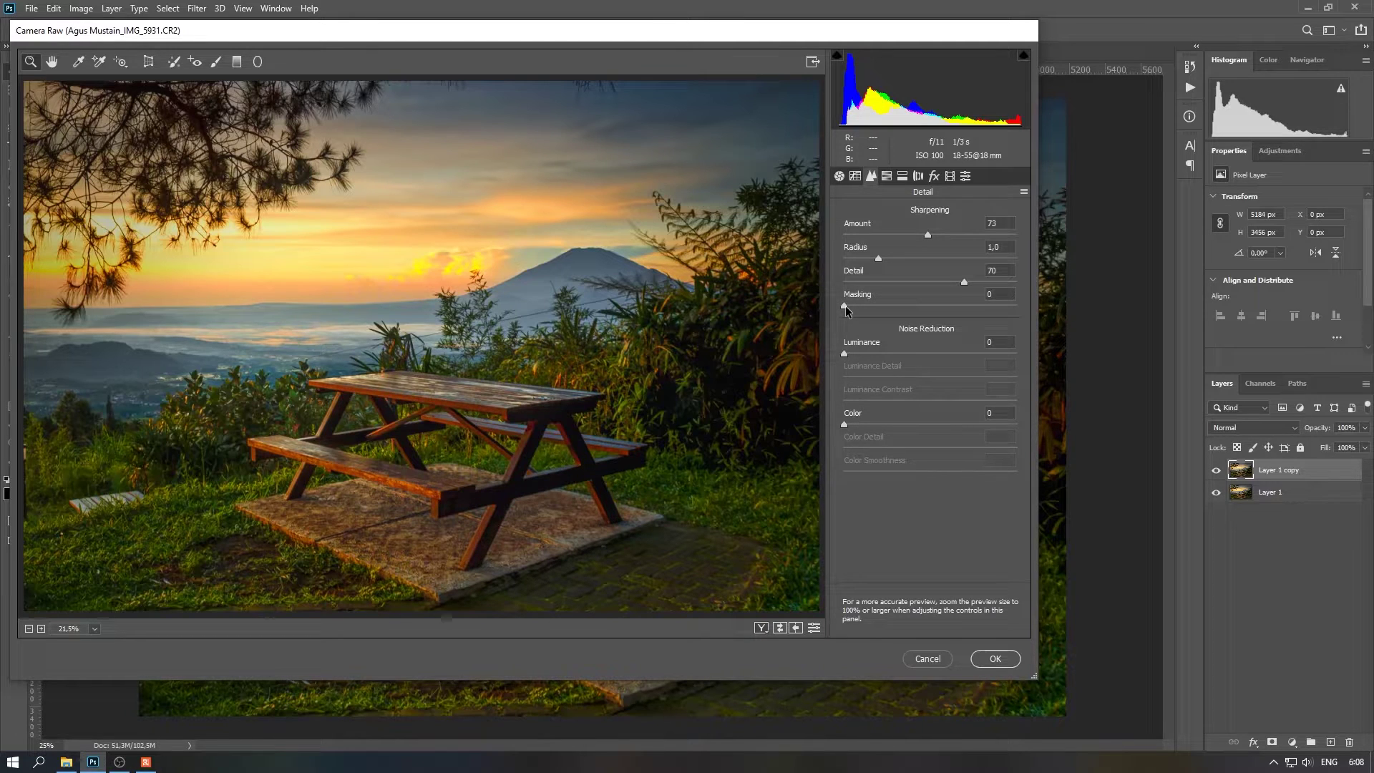
Step: Set sharpening masking to 60 and apply the Camera Raw filter
{"action": "left_click_drag", "start_coordinate": [844, 307], "coordinate": [943, 308]}
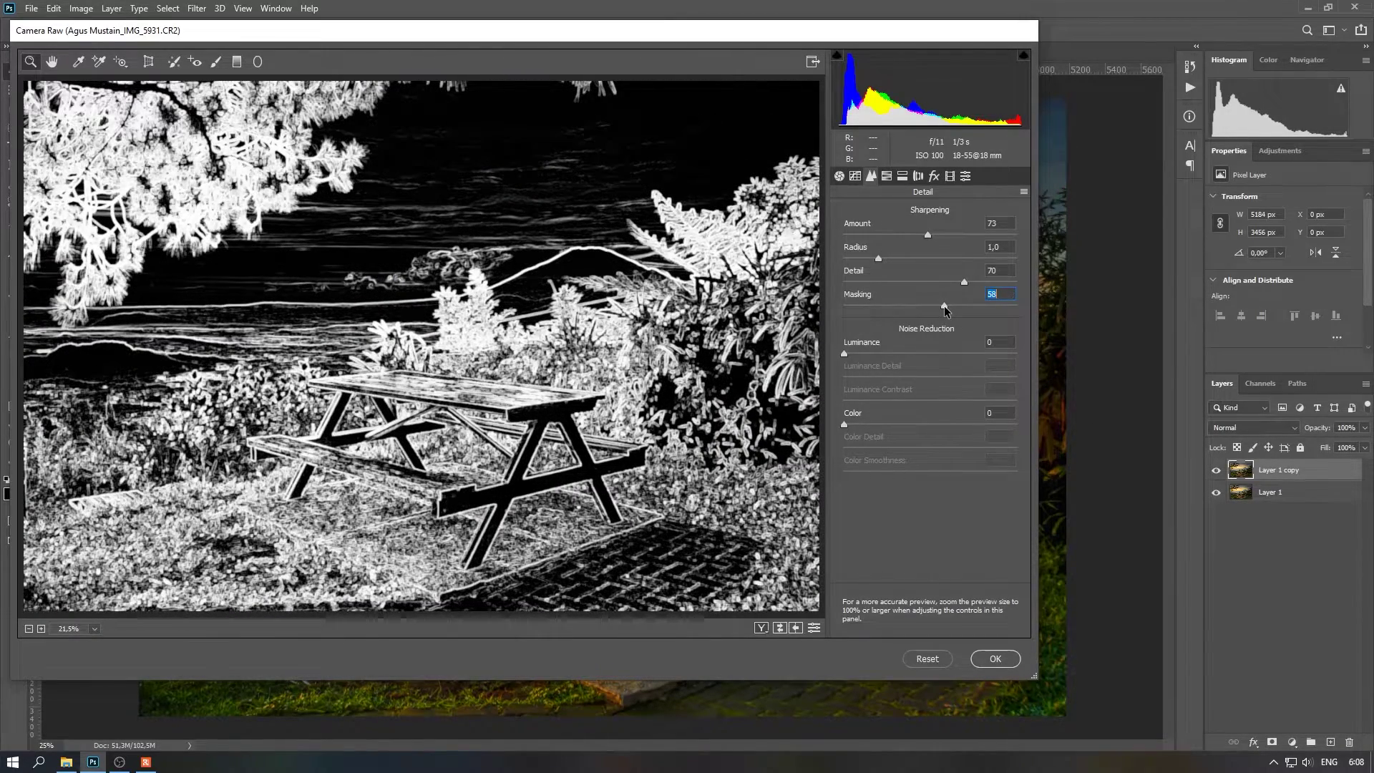
{"action": "left_click_drag", "start_coordinate": [945, 309], "coordinate": [946, 310]}
{"action": "mouse_move", "coordinate": [946, 309]}
{"action": "left_mouse_down"}
{"action": "mouse_move", "coordinate": [968, 313]}
{"action": "mouse_move", "coordinate": [947, 308]}
{"action": "left_mouse_up"}
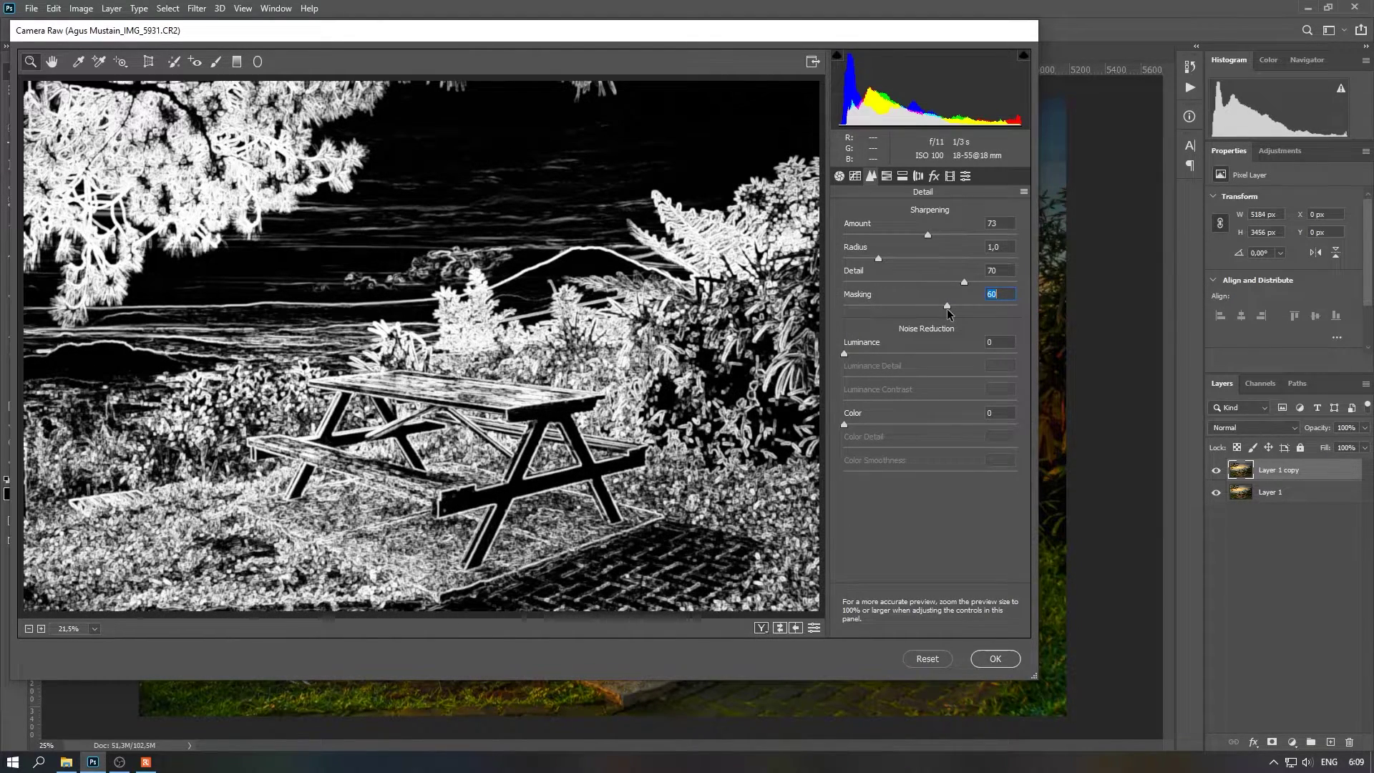
{"action": "scroll", "coordinate": [450, 207], "scroll_direction": "up", "scroll_amount": 5}
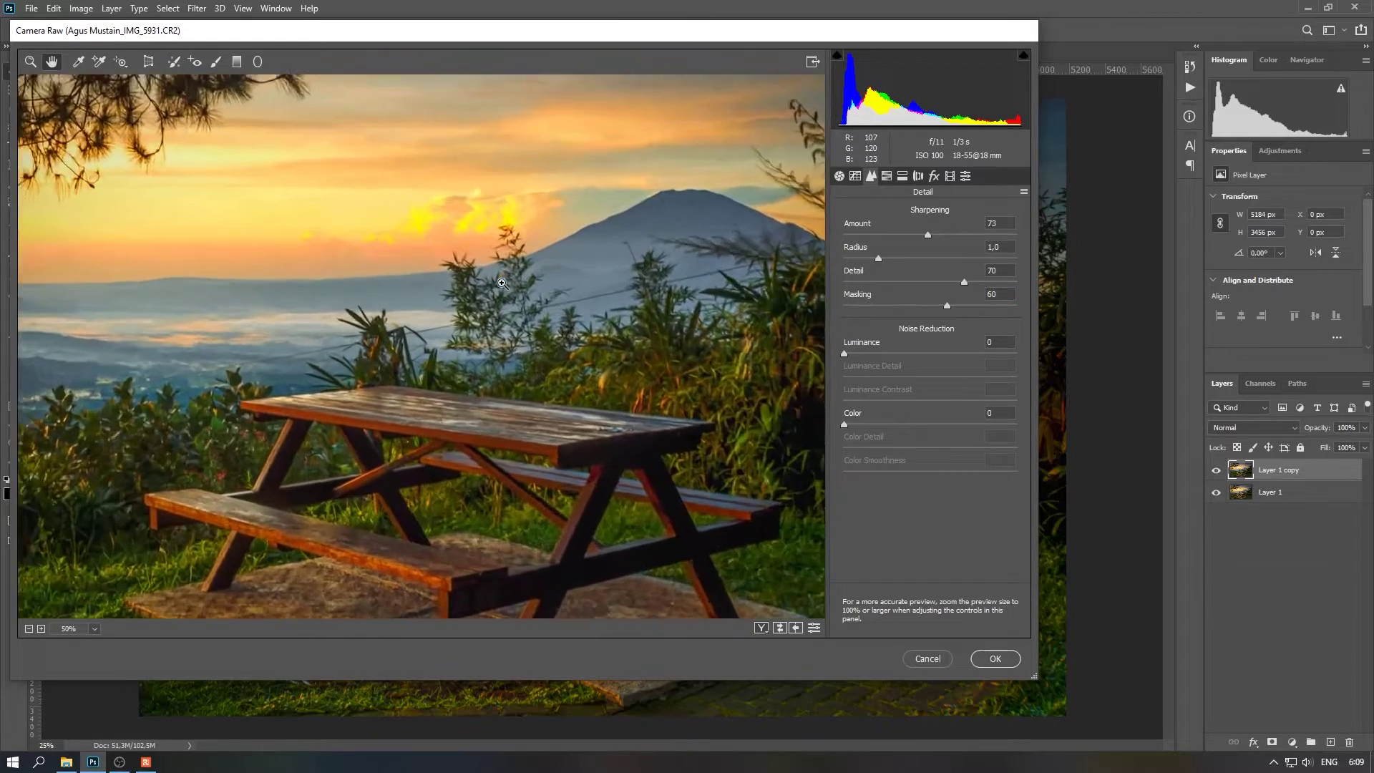
{"action": "scroll", "coordinate": [502, 283], "scroll_direction": "down", "scroll_amount": 5}
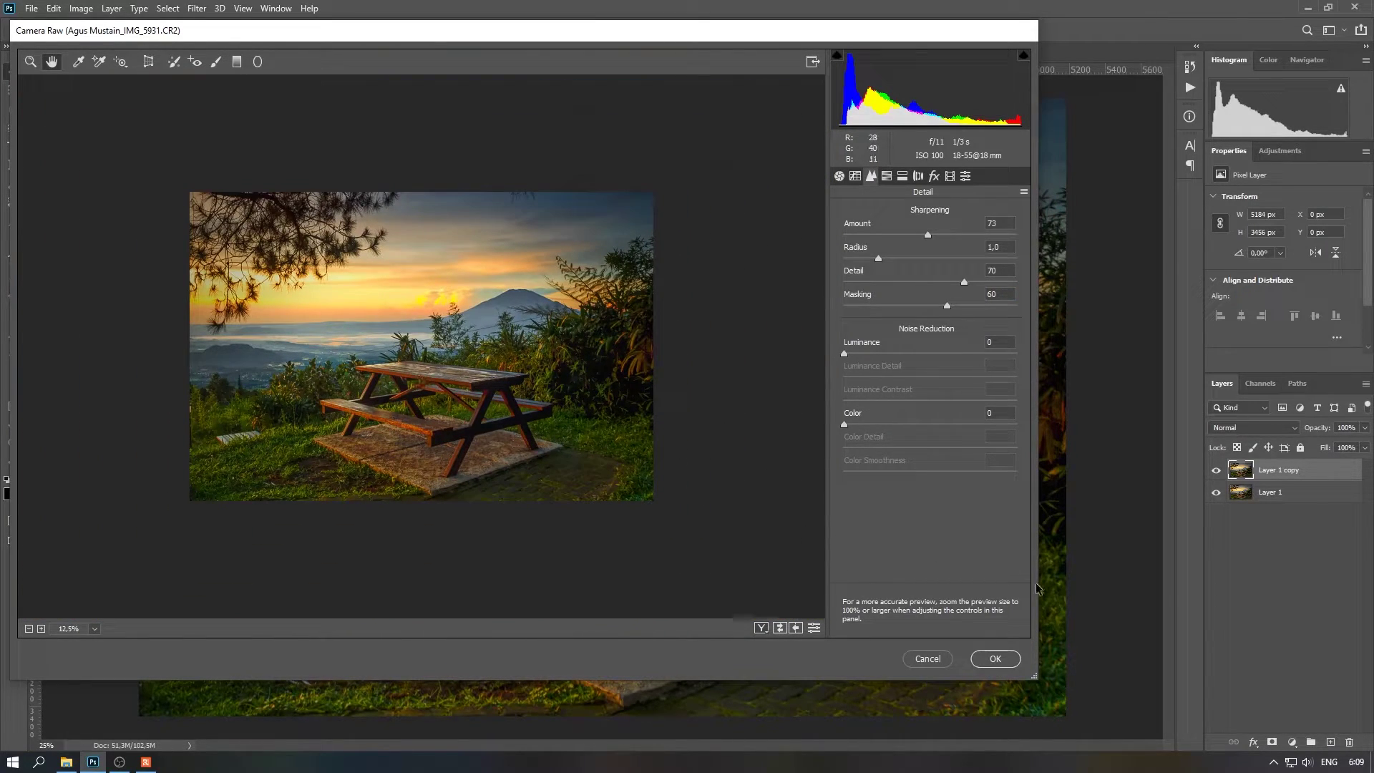
{"action": "left_click", "coordinate": [996, 658]}
{"action": "key", "text": "ctrl+minus"}
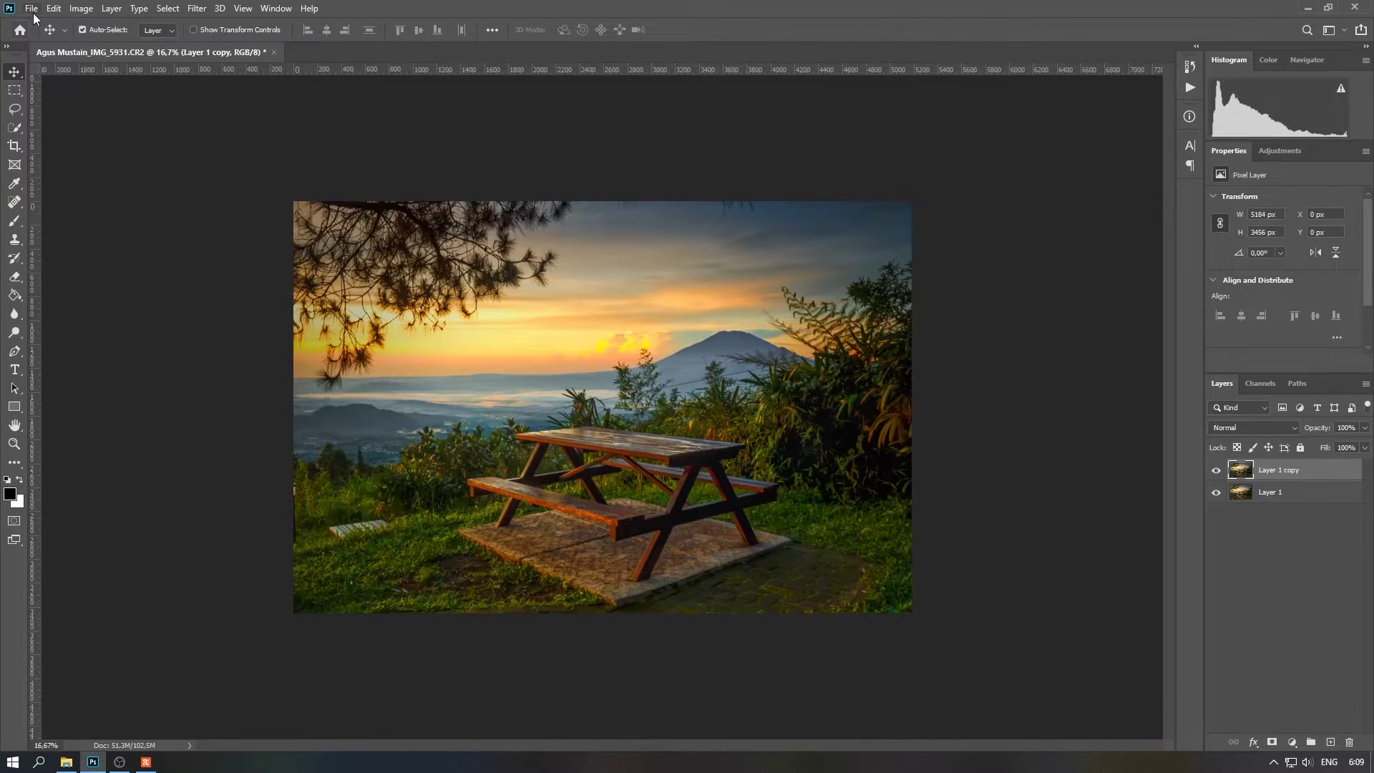
Step: Save the picnic-table photo as a JPEG with default options and close the document
{"action": "left_click", "coordinate": [32, 8]}
{"action": "left_click", "coordinate": [84, 178]}
{"action": "left_click", "coordinate": [541, 444]}
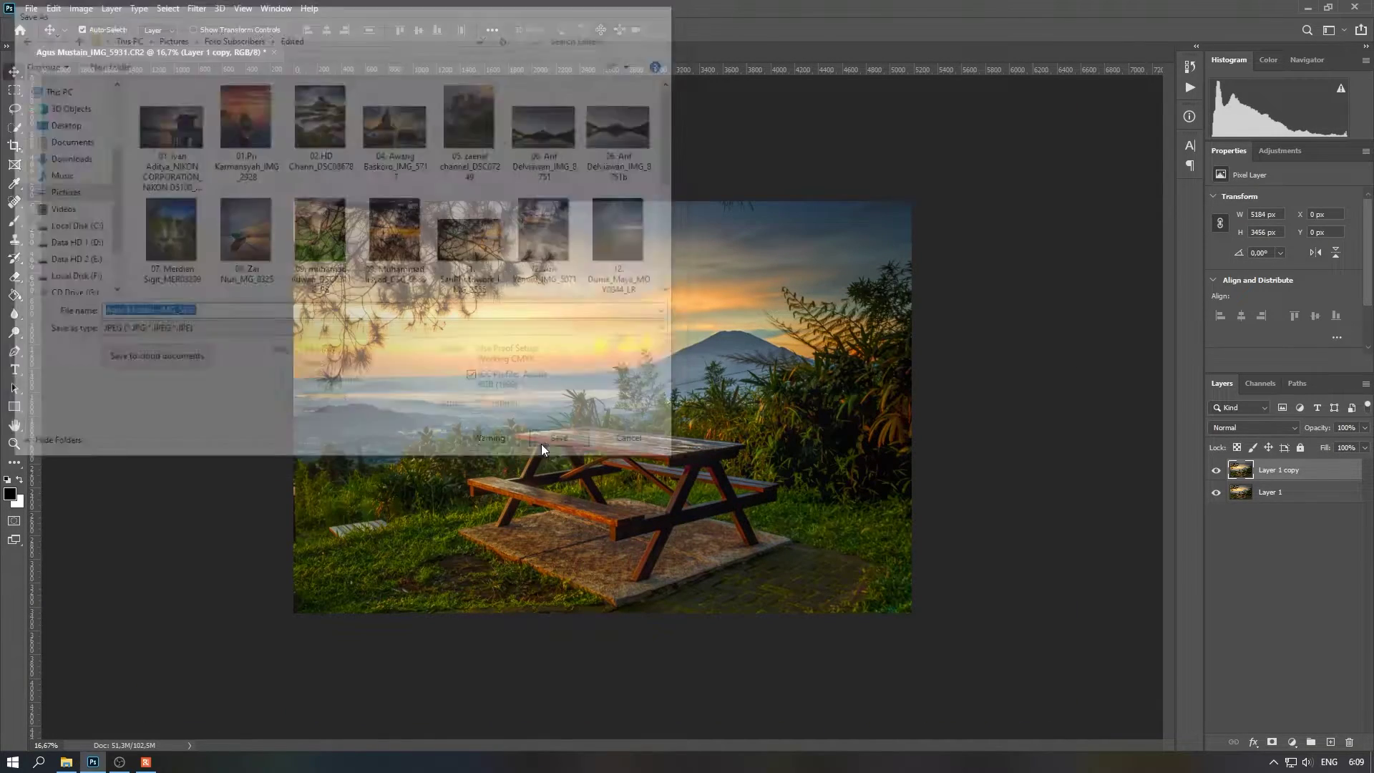
{"action": "key", "text": "Return"}
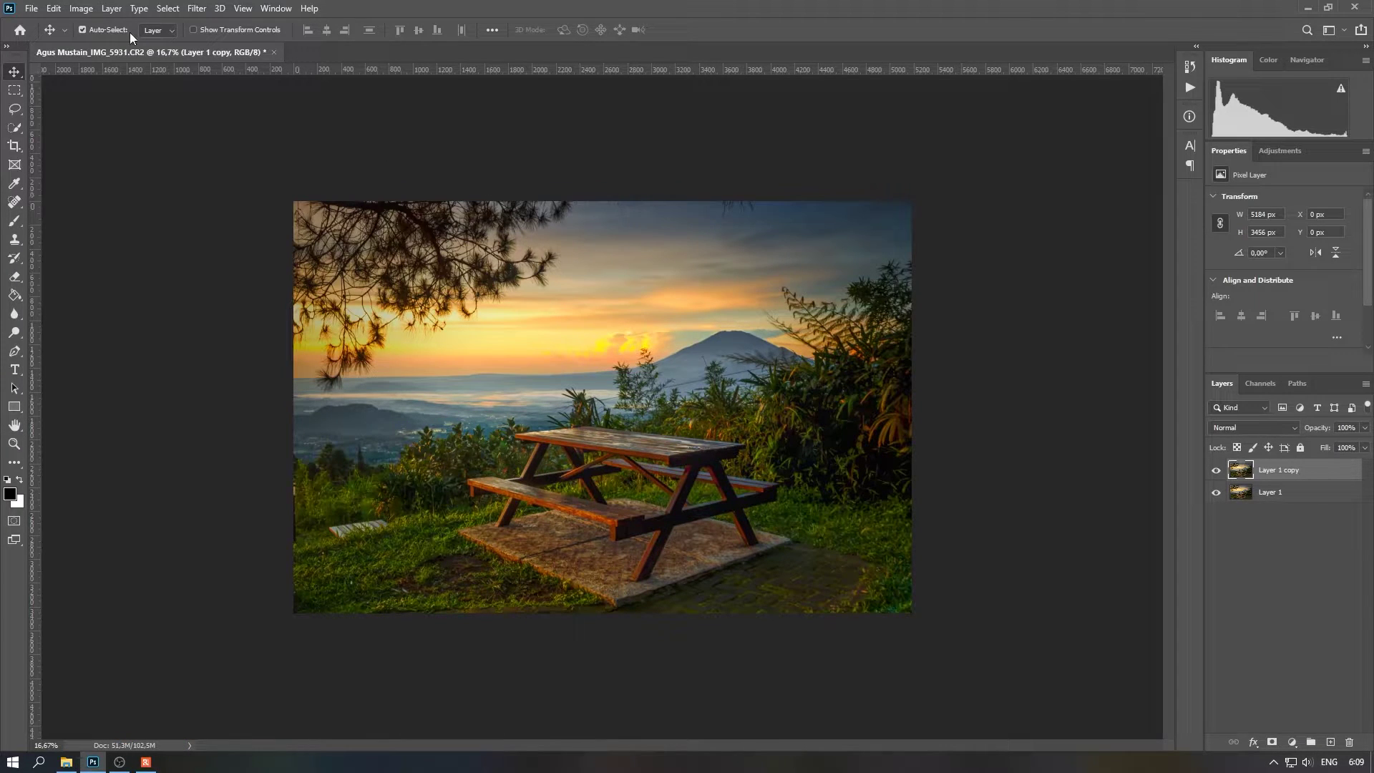
{"action": "left_click", "coordinate": [276, 51]}
{"action": "left_click", "coordinate": [715, 278]}
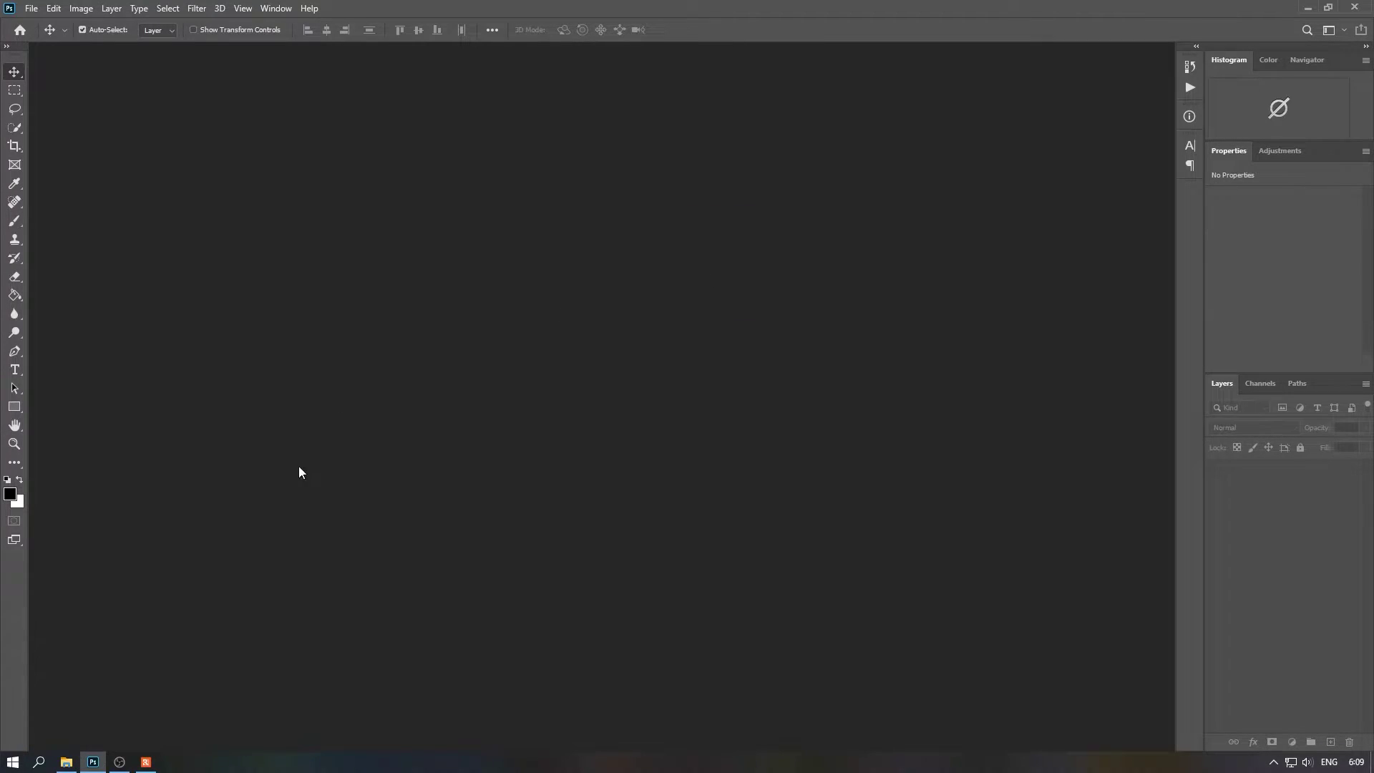
Step: Drag the waterfall photo from the Downloaded folder onto Photoshop to open it in Camera Raw
{"action": "left_click", "coordinate": [66, 761]}
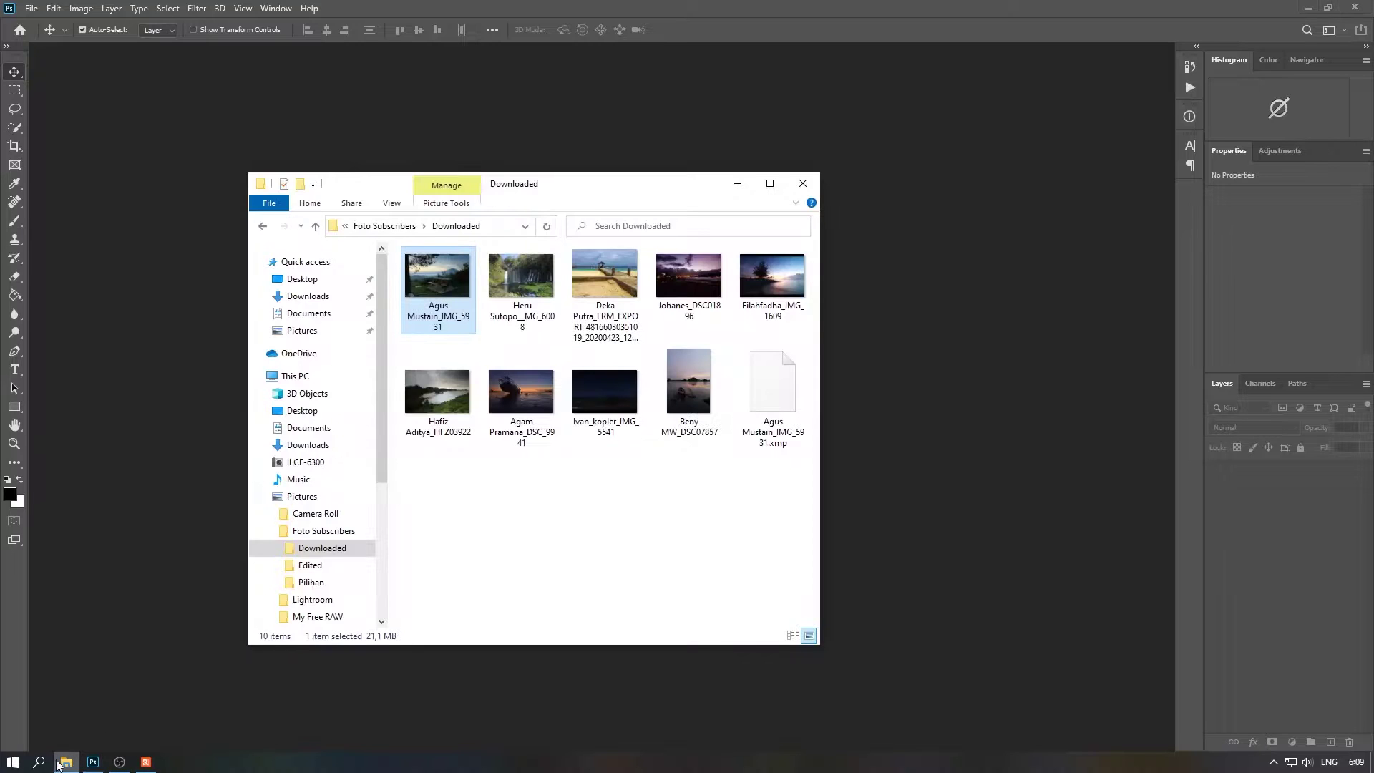
{"action": "left_click", "coordinate": [542, 287]}
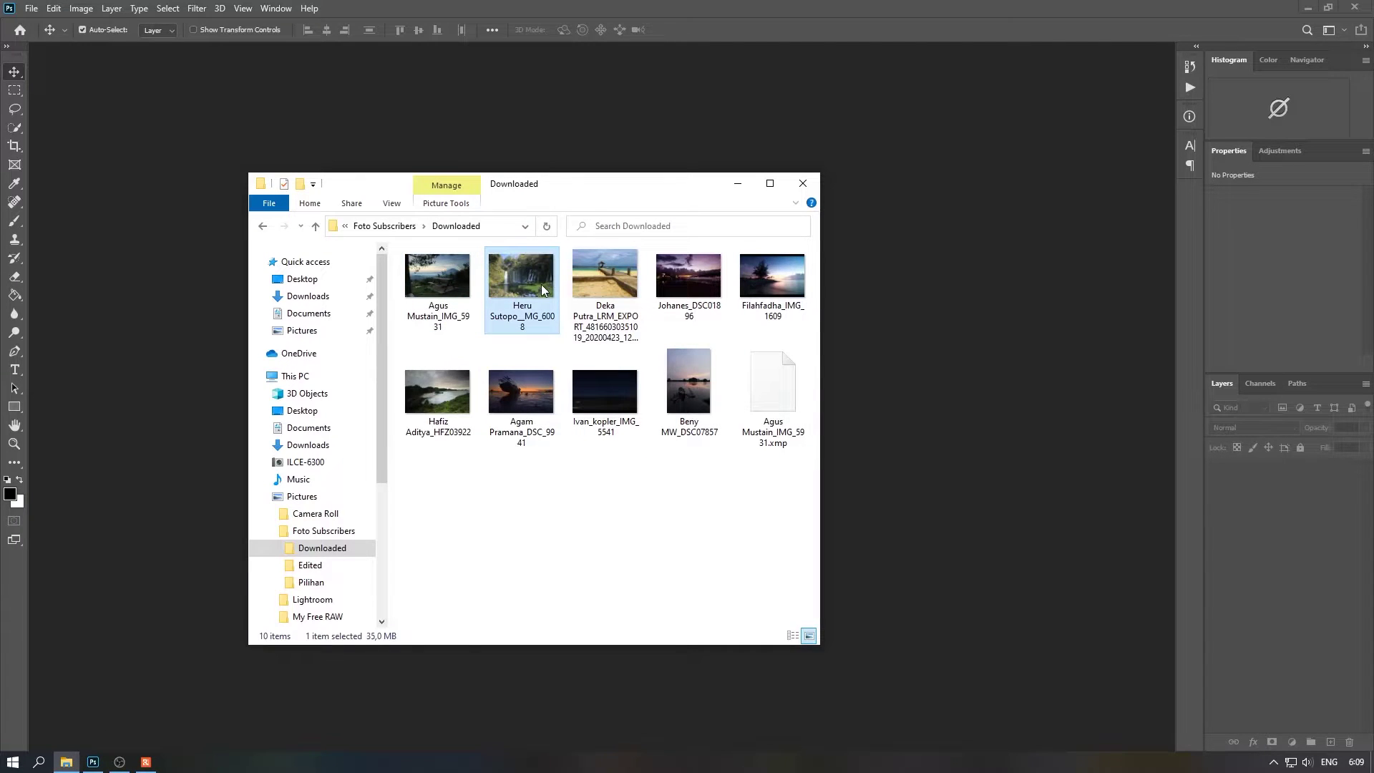
{"action": "left_click_drag", "start_coordinate": [520, 279], "coordinate": [927, 247]}
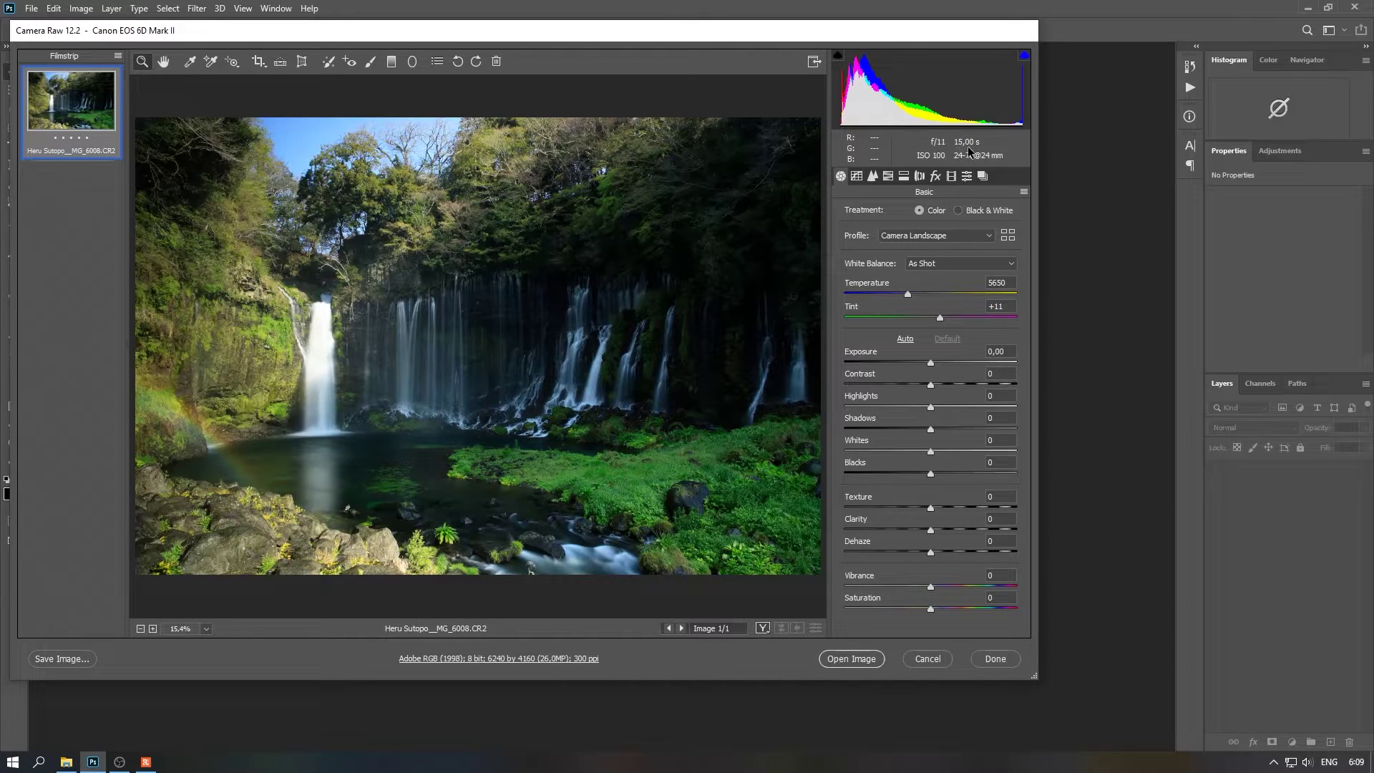
Step: Enable chromatic aberration removal and lens profile corrections, then apply Auto tone
{"action": "left_click", "coordinate": [919, 175]}
{"action": "left_click", "coordinate": [875, 240]}
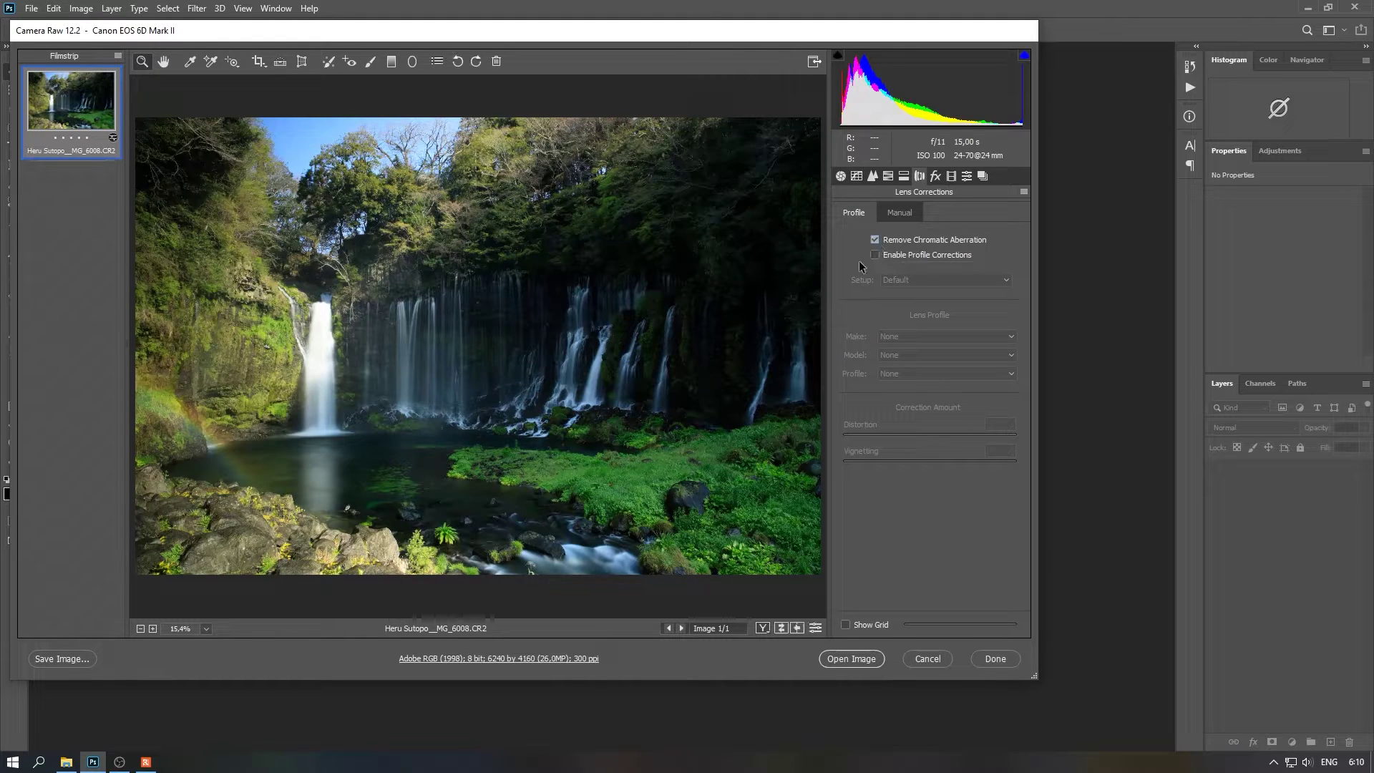
{"action": "left_click", "coordinate": [875, 254]}
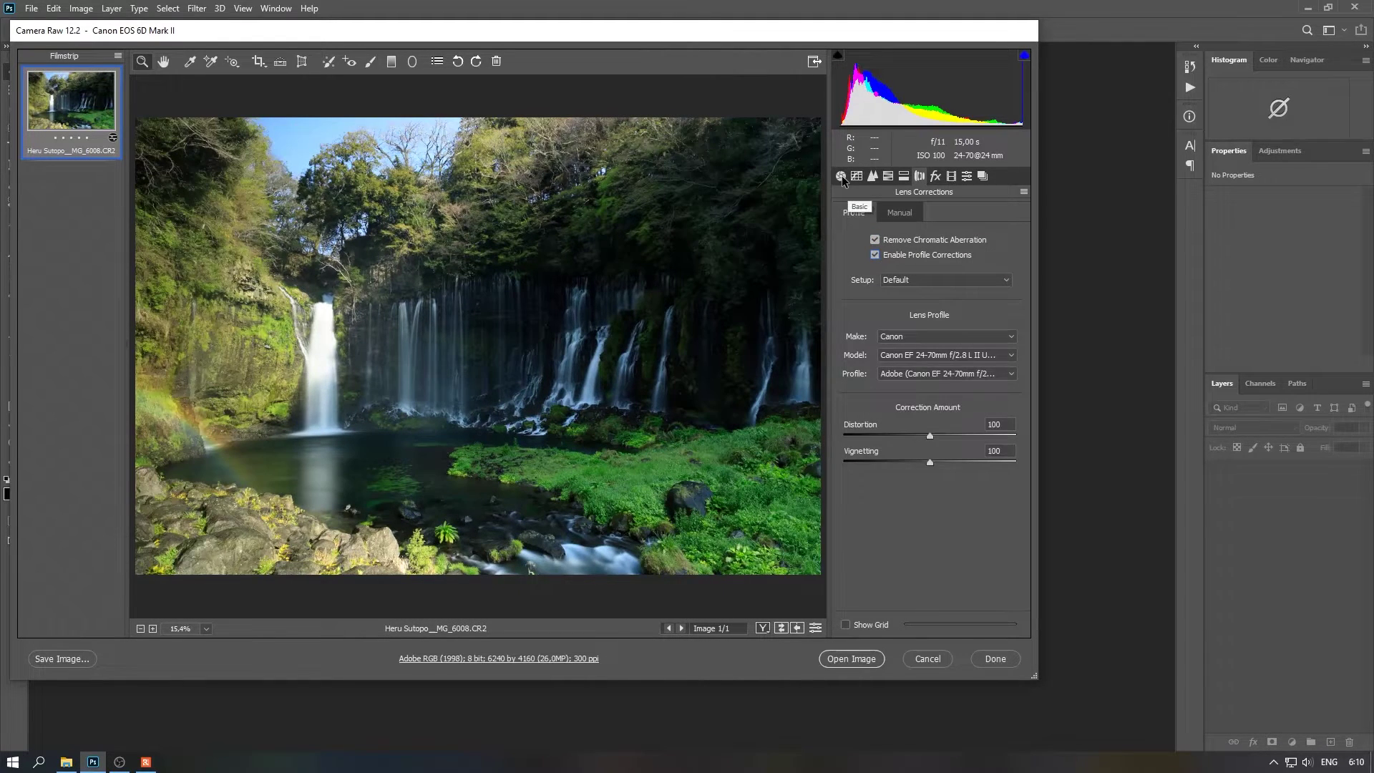
{"action": "left_click", "coordinate": [841, 175]}
{"action": "left_click", "coordinate": [906, 341]}
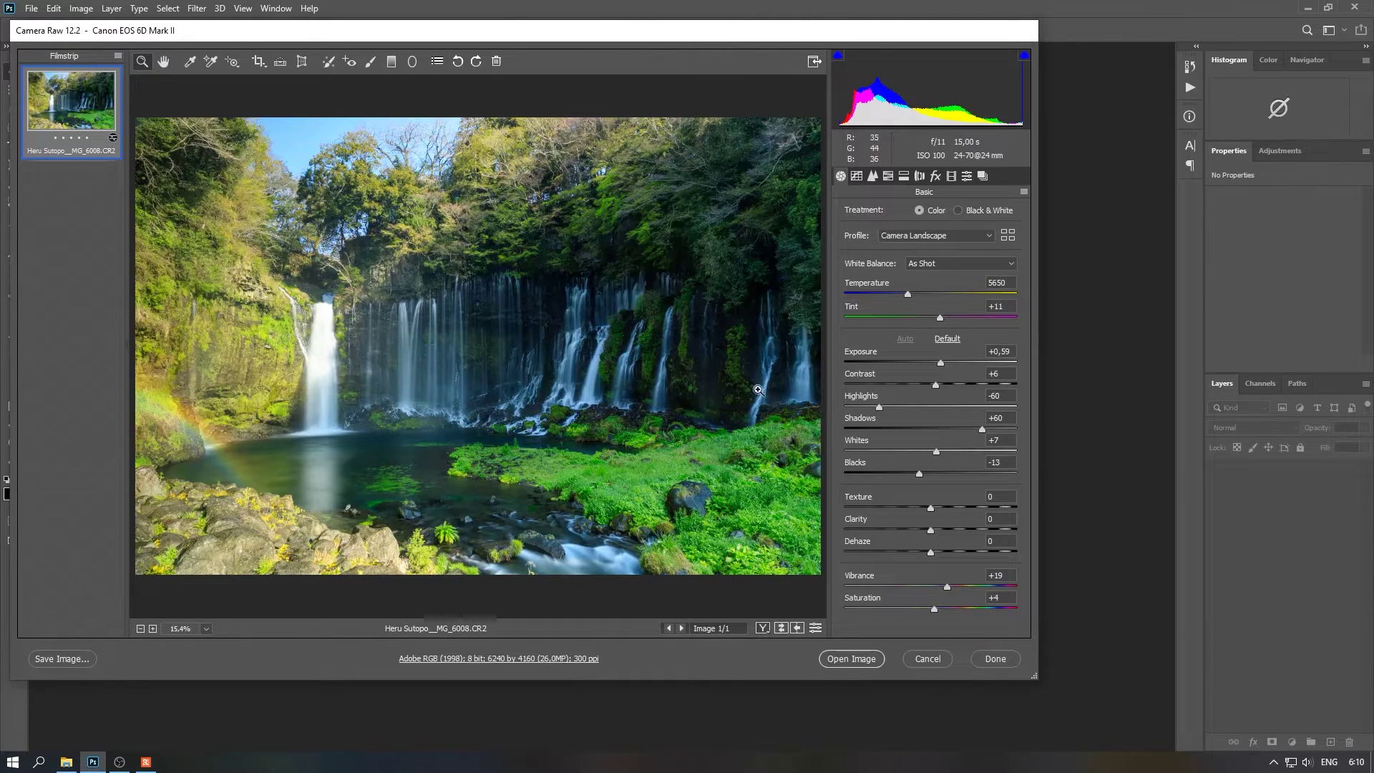
Step: Set exposure to −0.55, vibrance to +34 and saturation to +8
{"action": "left_click", "coordinate": [933, 363]}
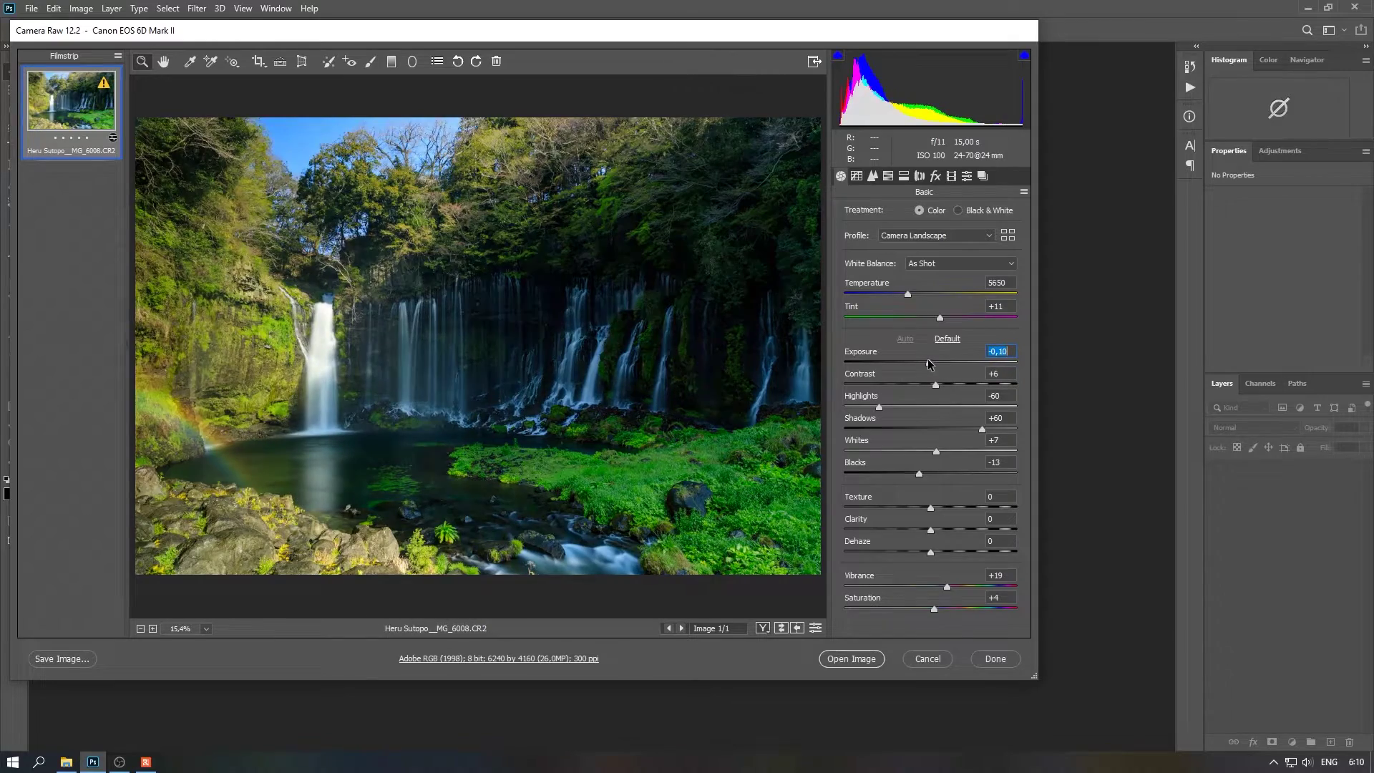
{"action": "left_click_drag", "start_coordinate": [933, 365], "coordinate": [925, 365]}
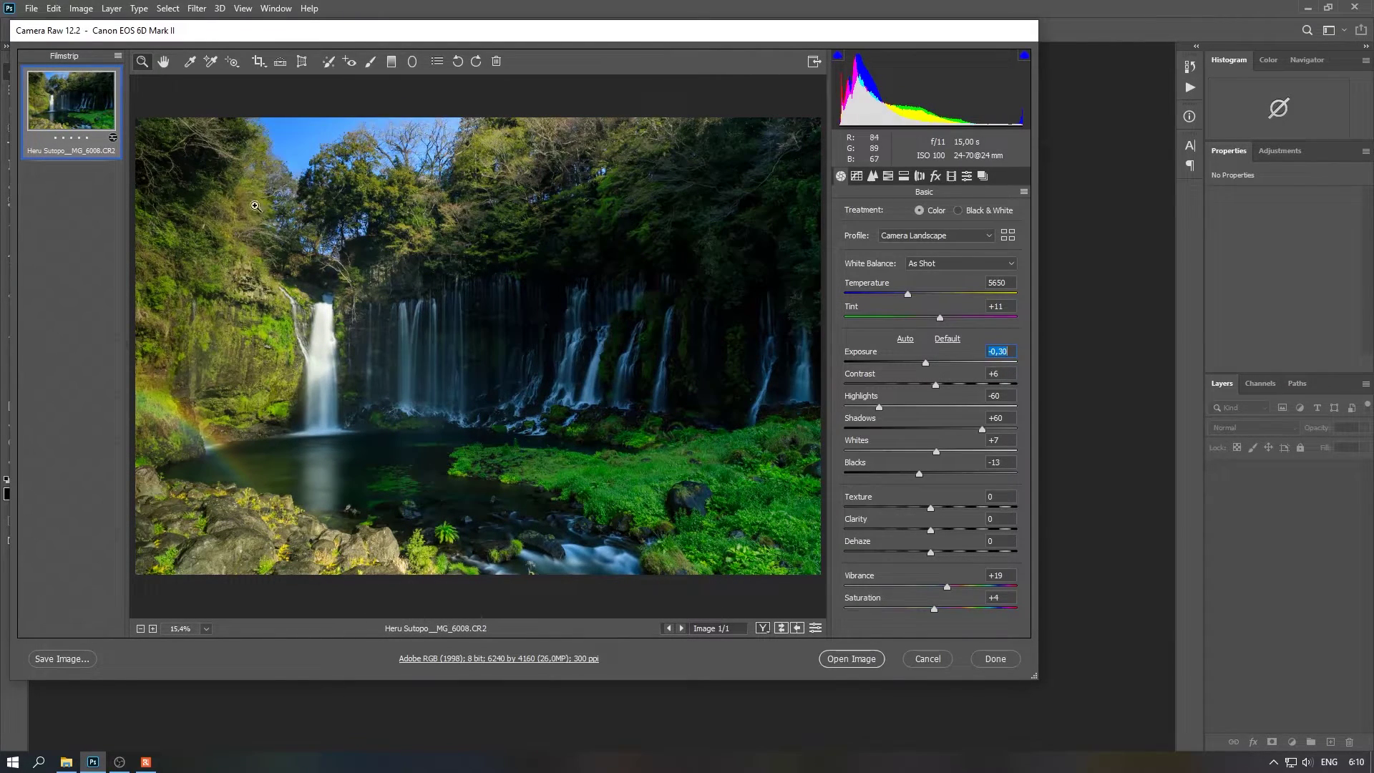
{"action": "left_click_drag", "start_coordinate": [924, 361], "coordinate": [922, 364]}
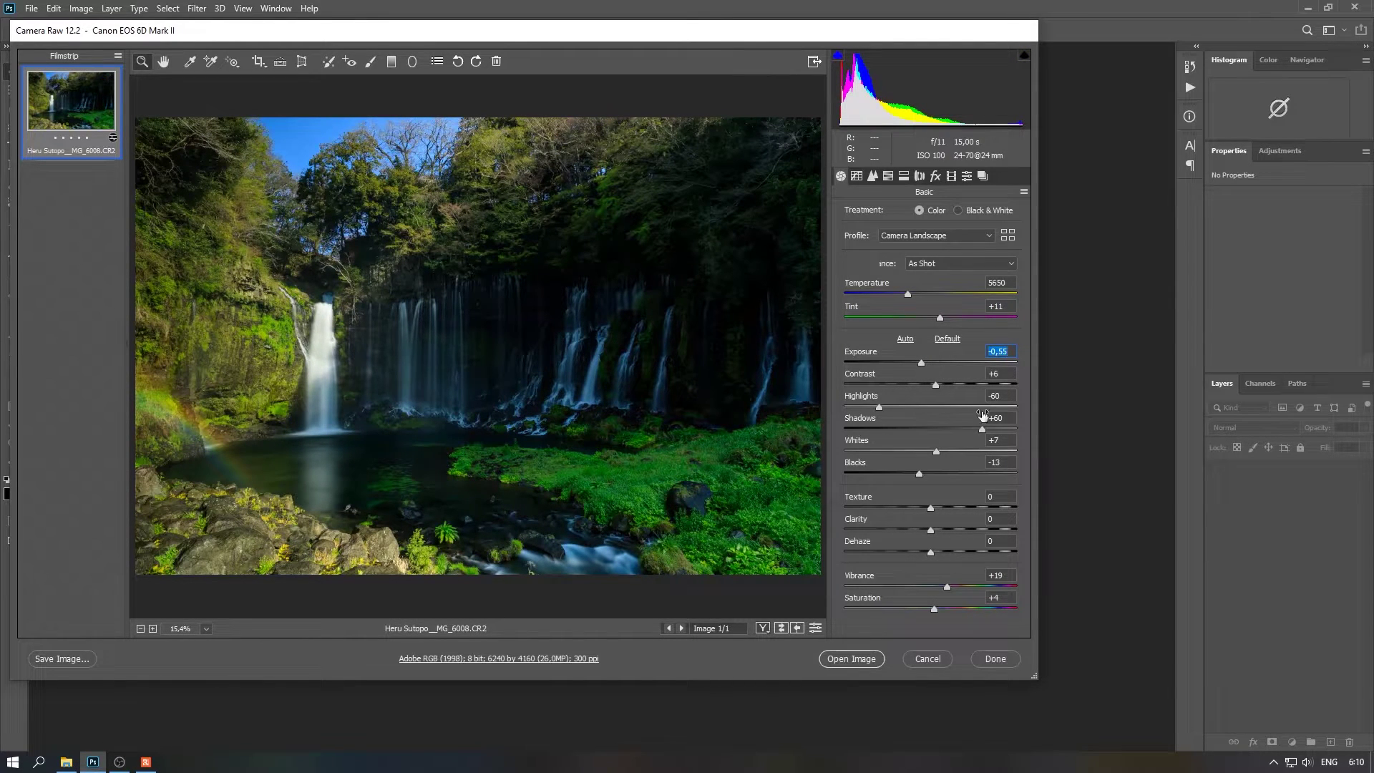
{"action": "mouse_move", "coordinate": [947, 586]}
{"action": "left_mouse_down"}
{"action": "mouse_move", "coordinate": [982, 586]}
{"action": "mouse_move", "coordinate": [938, 610]}
{"action": "left_mouse_up"}
{"action": "left_click_drag", "start_coordinate": [982, 429], "coordinate": [984, 430]}
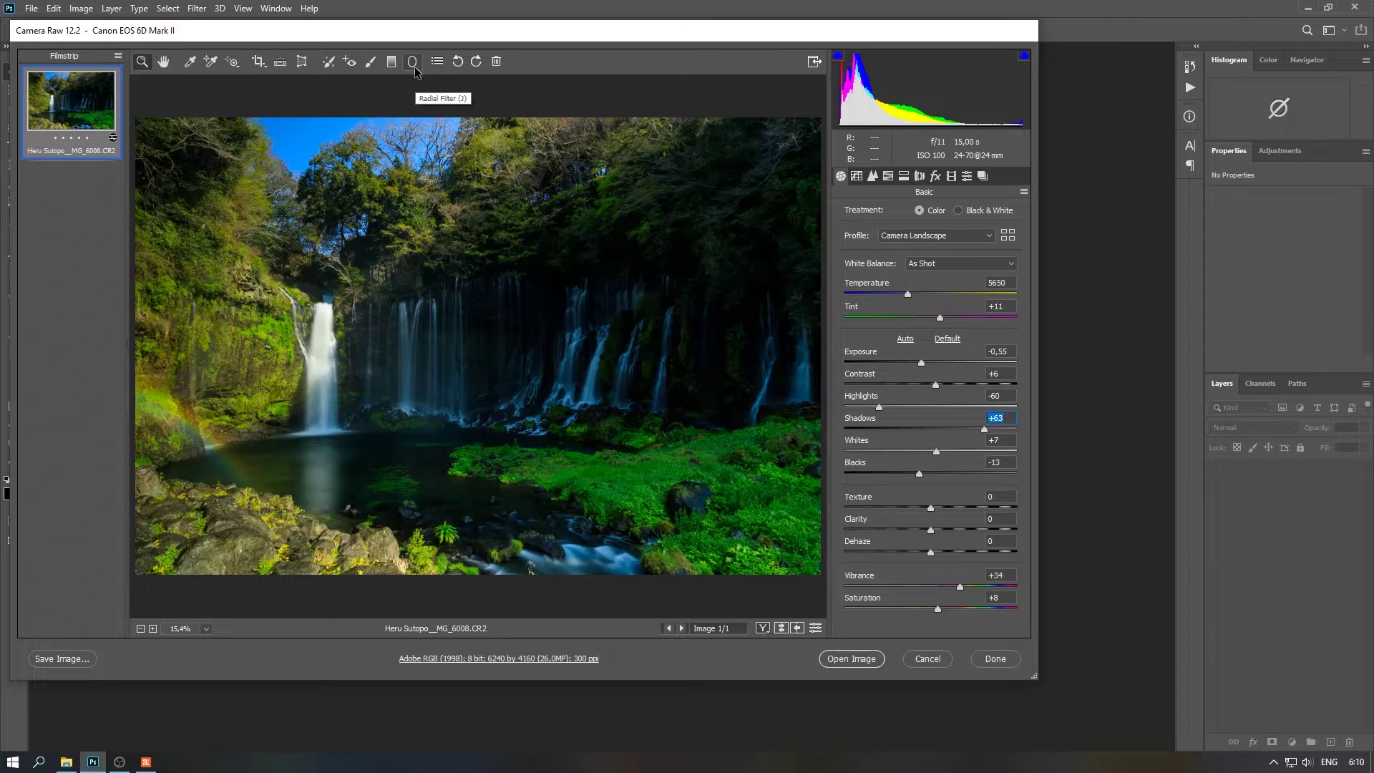
{"action": "left_click", "coordinate": [370, 63]}
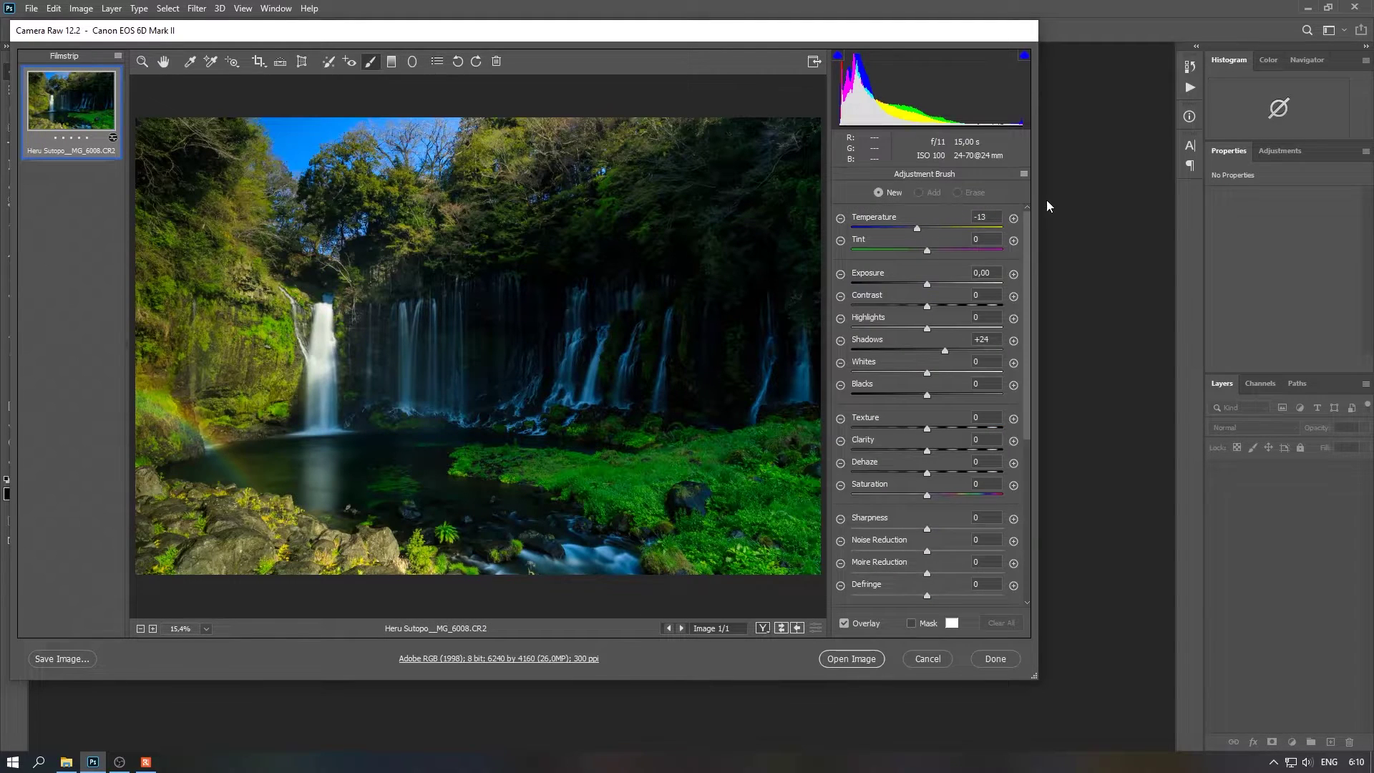
Step: Reset the Adjustment Brush, set Shadows +90 and paint over the upper-right trees
{"action": "left_click", "coordinate": [1023, 174]}
{"action": "left_click", "coordinate": [1049, 208]}
{"action": "left_click_drag", "start_coordinate": [995, 350], "coordinate": [994, 351]}
{"action": "mouse_move", "coordinate": [733, 204]}
{"action": "left_mouse_down"}
{"action": "mouse_move", "coordinate": [739, 184]}
{"action": "mouse_move", "coordinate": [755, 212]}
{"action": "mouse_move", "coordinate": [530, 223]}
{"action": "mouse_move", "coordinate": [472, 286]}
{"action": "mouse_move", "coordinate": [401, 321]}
{"action": "mouse_move", "coordinate": [384, 417]}
{"action": "mouse_move", "coordinate": [315, 465]}
{"action": "mouse_move", "coordinate": [279, 536]}
{"action": "mouse_move", "coordinate": [807, 515]}
{"action": "mouse_move", "coordinate": [470, 399]}
{"action": "mouse_move", "coordinate": [552, 307]}
{"action": "mouse_move", "coordinate": [694, 269]}
{"action": "mouse_move", "coordinate": [705, 429]}
{"action": "left_mouse_up"}
Step: Raise the painted area's Exposure to +1.70 and Temperature to +28
{"action": "left_click_drag", "start_coordinate": [927, 285], "coordinate": [952, 282]}
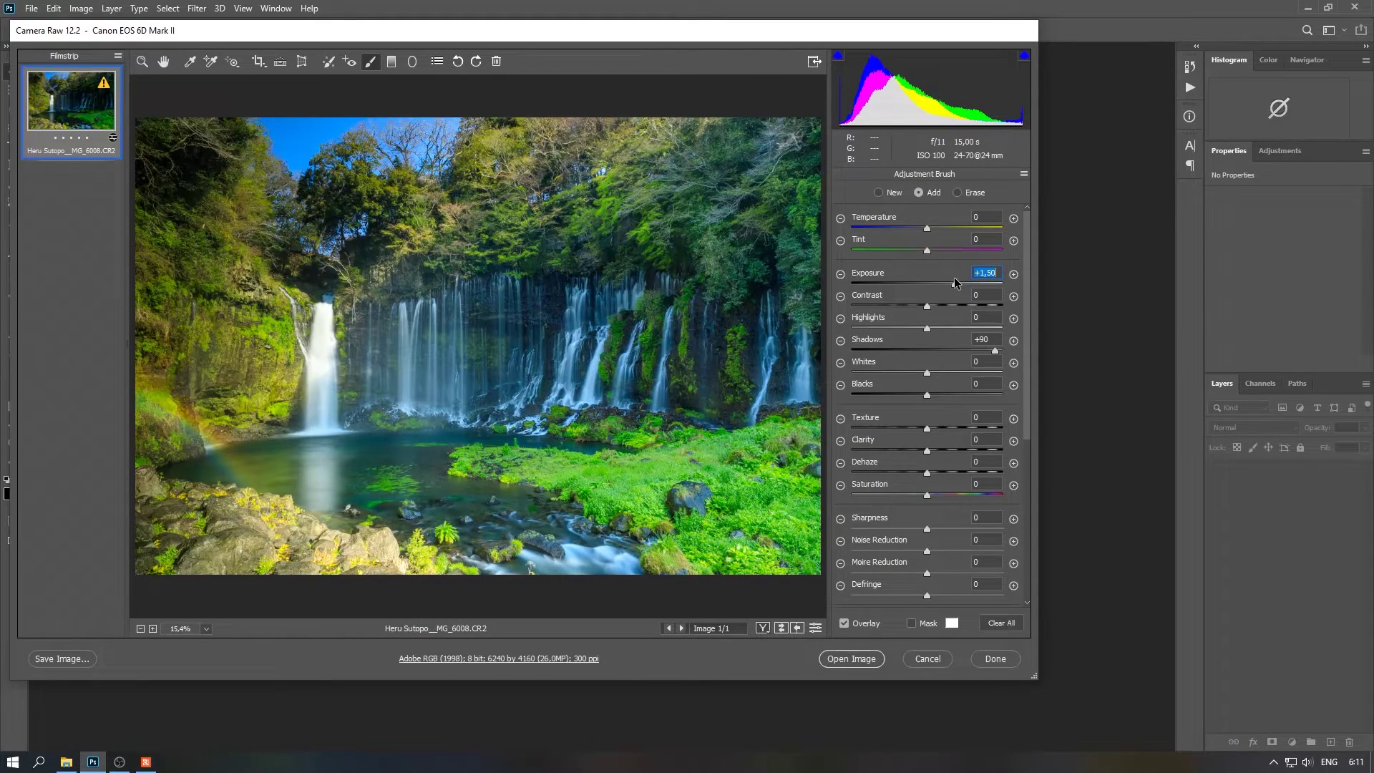
{"action": "left_click_drag", "start_coordinate": [952, 278], "coordinate": [958, 280]}
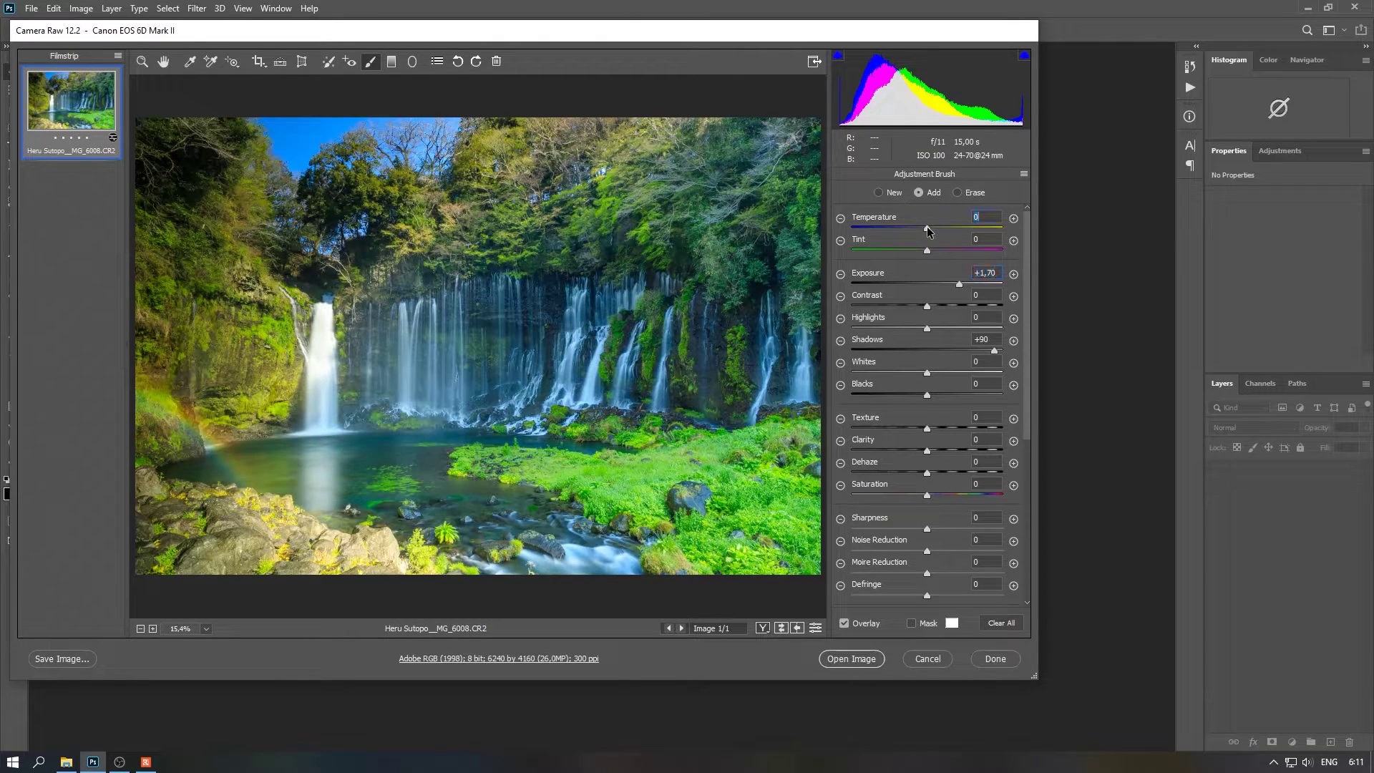
{"action": "left_click_drag", "start_coordinate": [926, 226], "coordinate": [944, 226]}
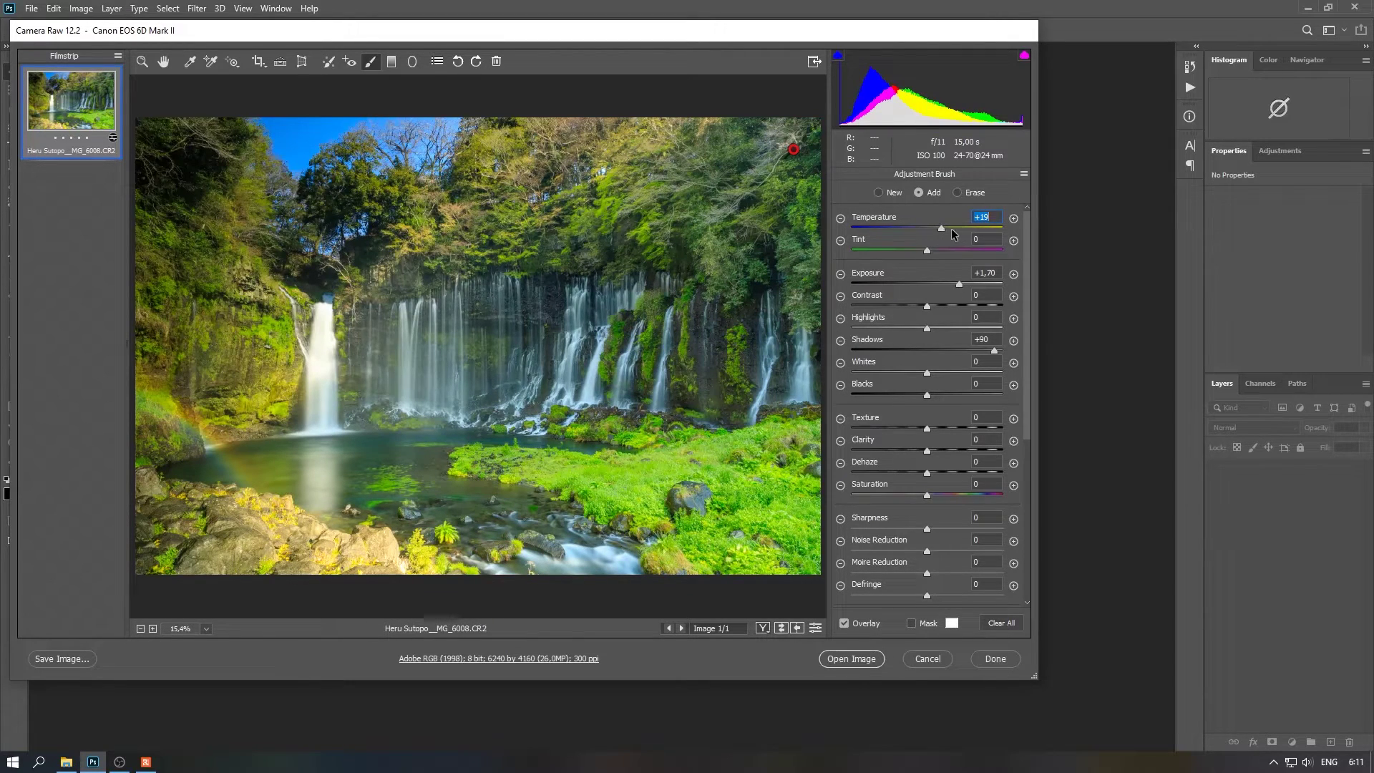
{"action": "left_click_drag", "start_coordinate": [931, 233], "coordinate": [926, 229]}
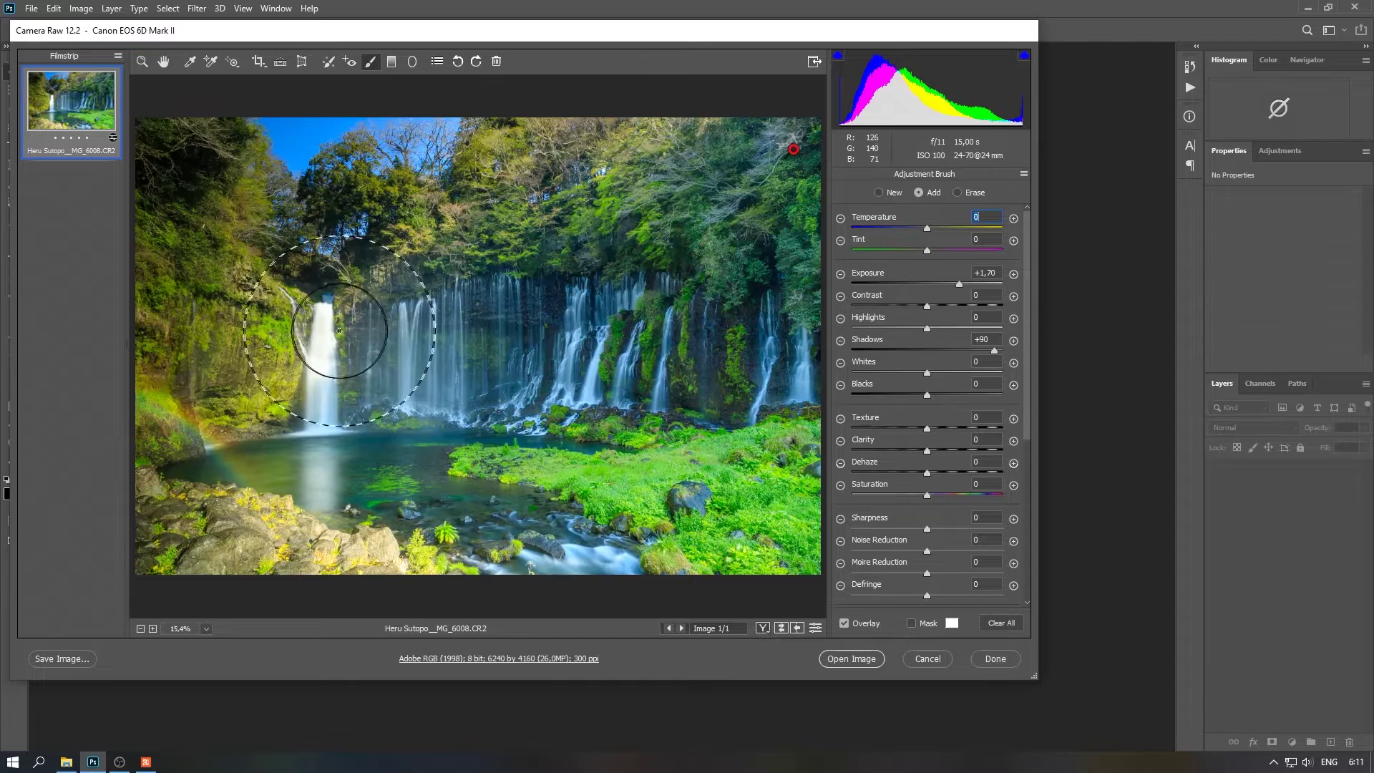
{"action": "left_click_drag", "start_coordinate": [927, 228], "coordinate": [950, 230]}
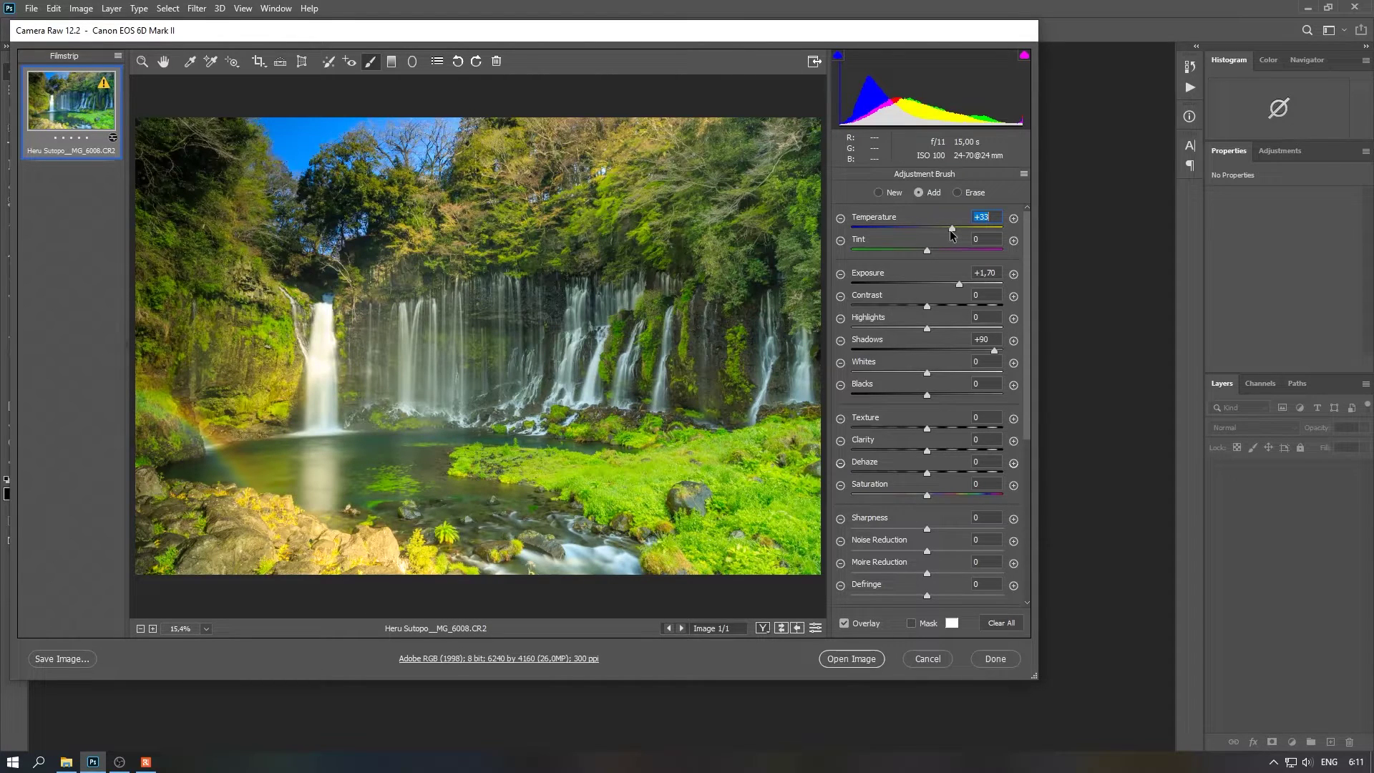
{"action": "left_click_drag", "start_coordinate": [947, 232], "coordinate": [945, 232]}
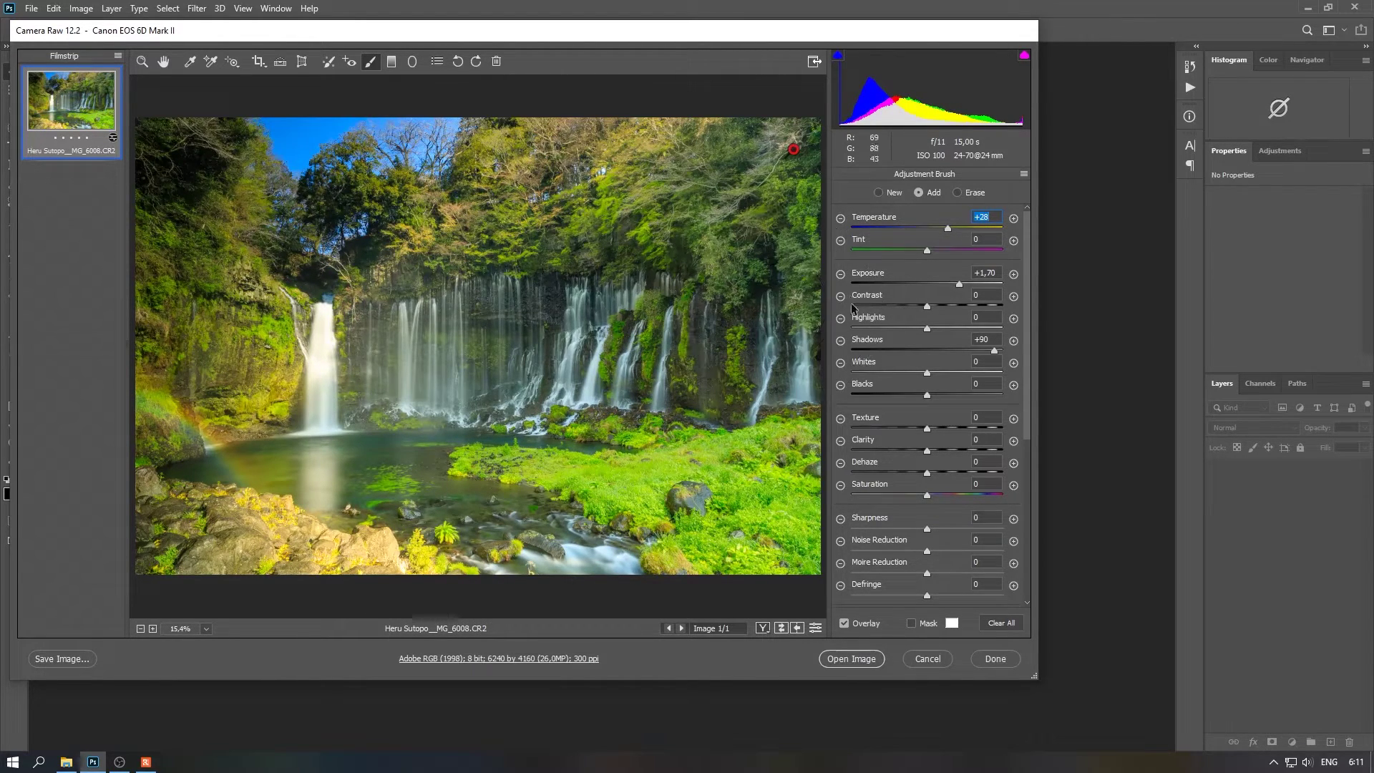
{"action": "left_click", "coordinate": [164, 64]}
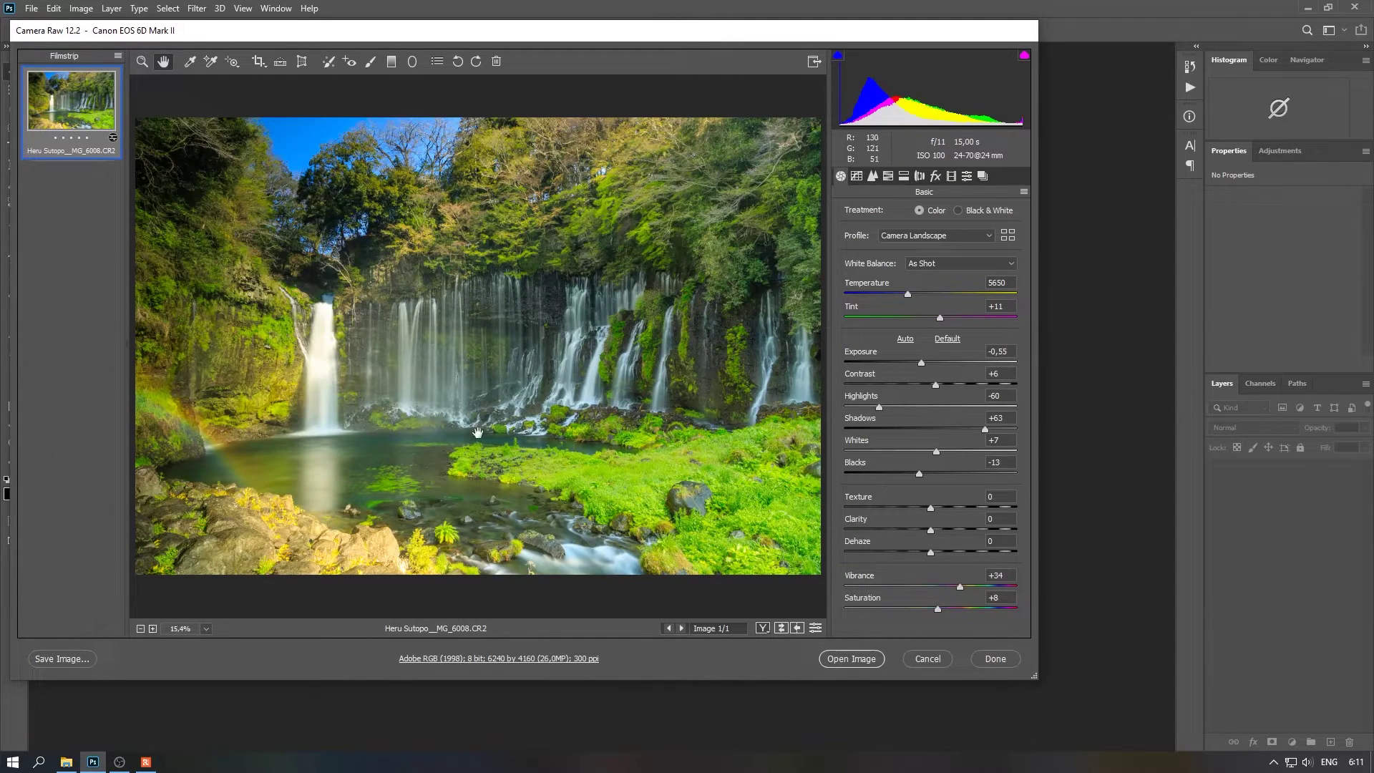
Step: Lower global Exposure to -0.95 and shift the Greens hue to +8
{"action": "left_click_drag", "start_coordinate": [919, 361], "coordinate": [913, 361]}
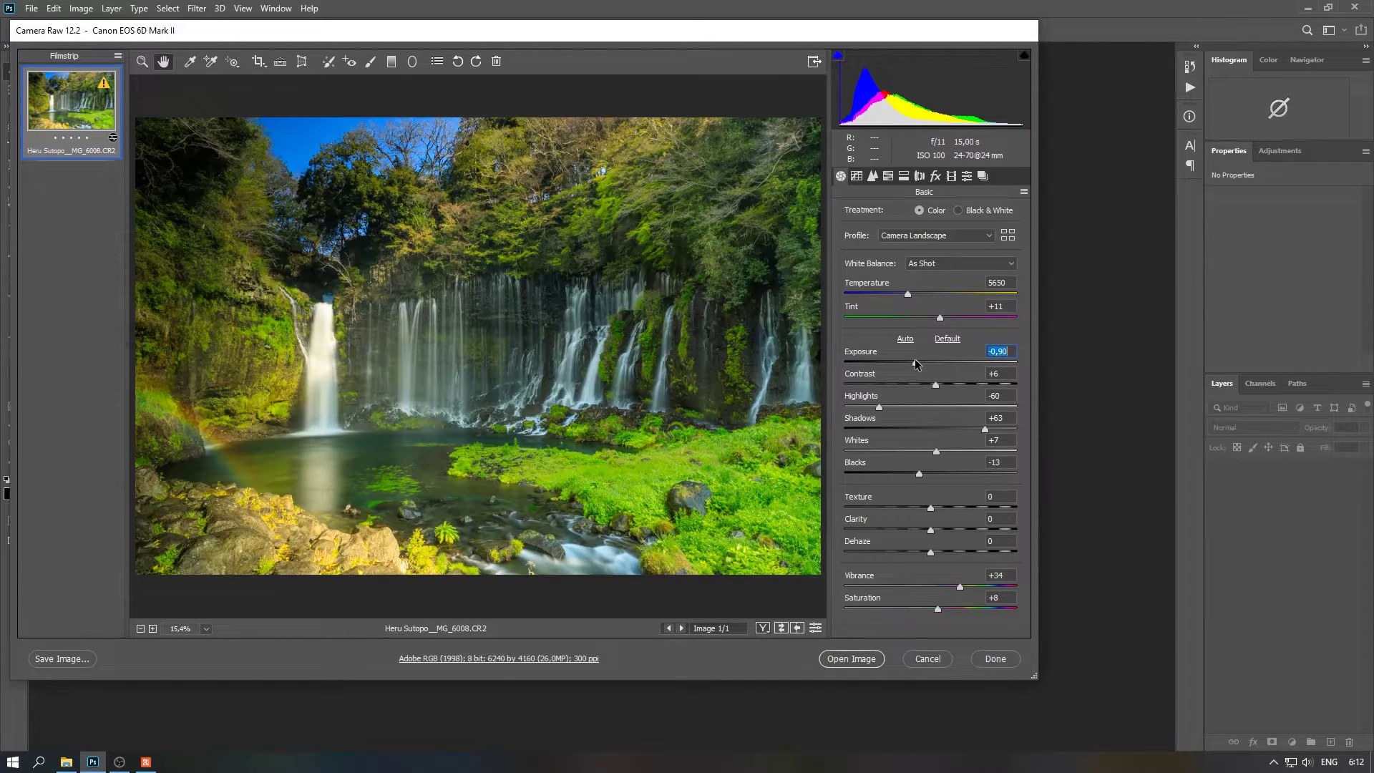
{"action": "left_click_drag", "start_coordinate": [913, 360], "coordinate": [914, 359]}
{"action": "left_click", "coordinate": [888, 176]}
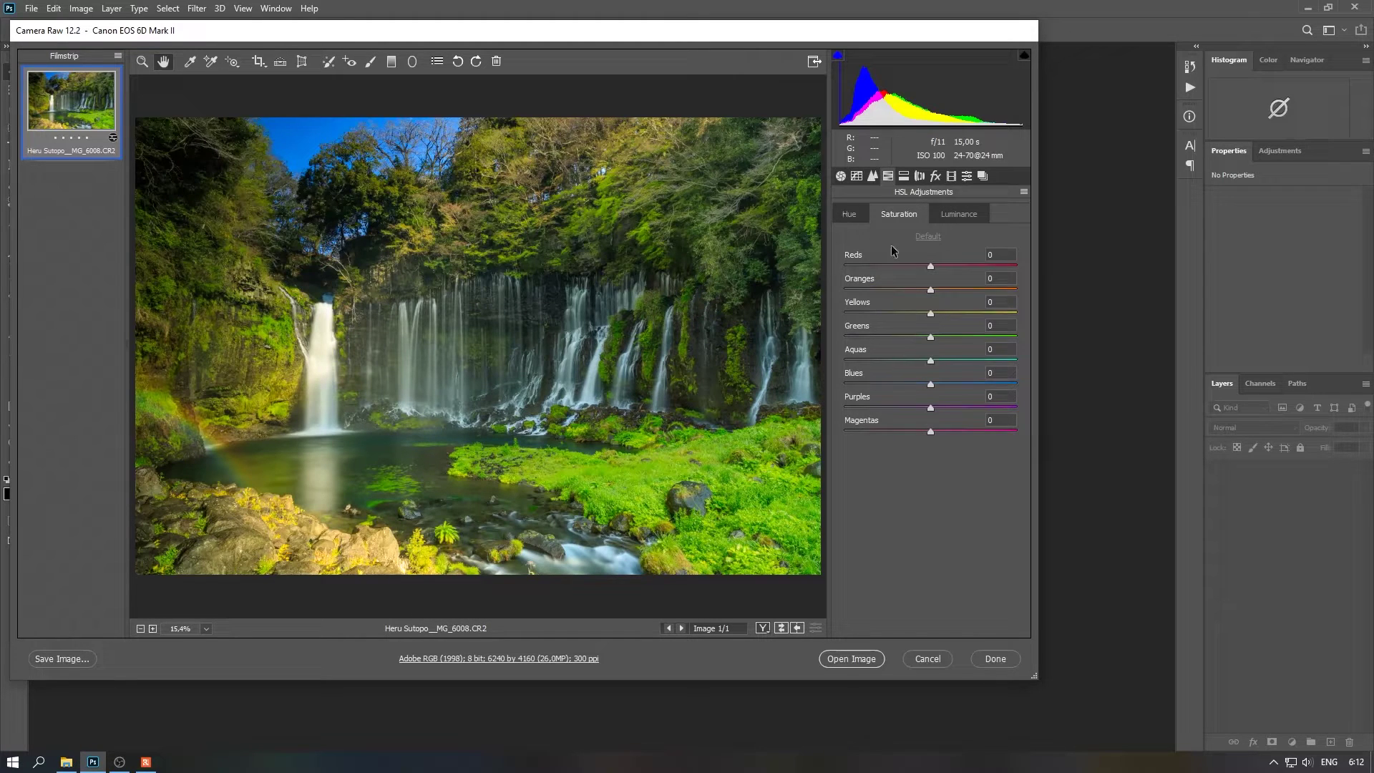
{"action": "left_click", "coordinate": [849, 214]}
{"action": "left_click_drag", "start_coordinate": [930, 337], "coordinate": [937, 336]}
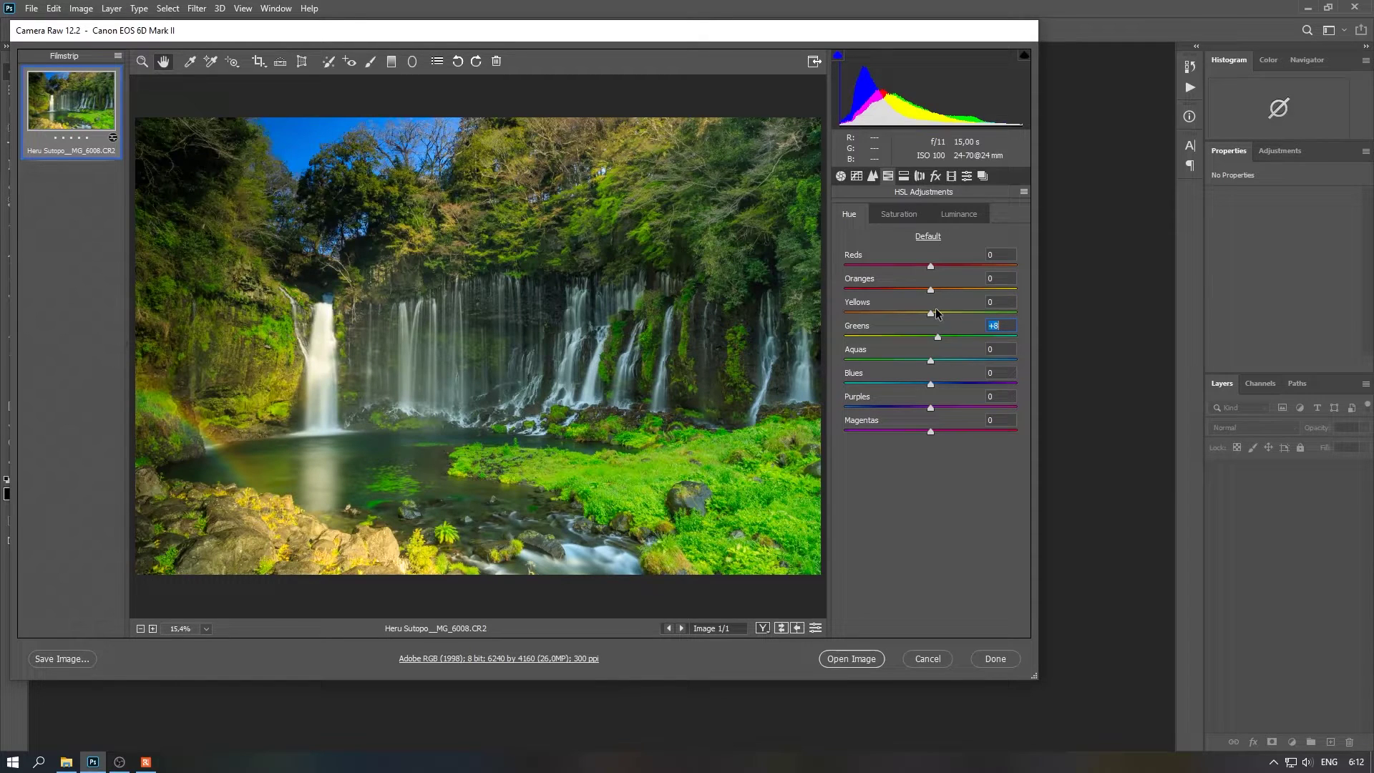
Step: Set the Yellows hue to -13 and Yellows luminance to -19
{"action": "left_click_drag", "start_coordinate": [932, 312], "coordinate": [919, 313]}
{"action": "left_click", "coordinate": [959, 215]}
{"action": "left_click_drag", "start_coordinate": [931, 313], "coordinate": [920, 312]}
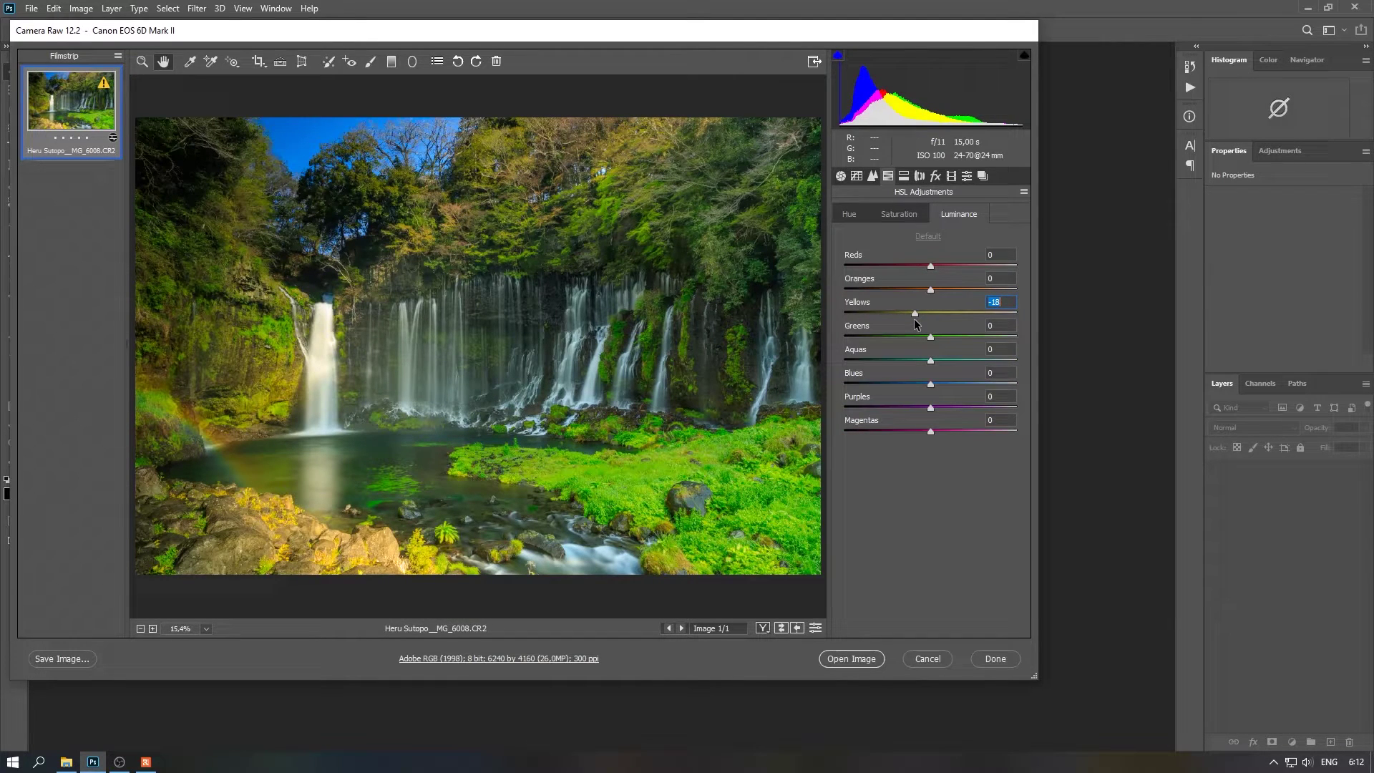
{"action": "left_click_drag", "start_coordinate": [916, 323], "coordinate": [915, 323]}
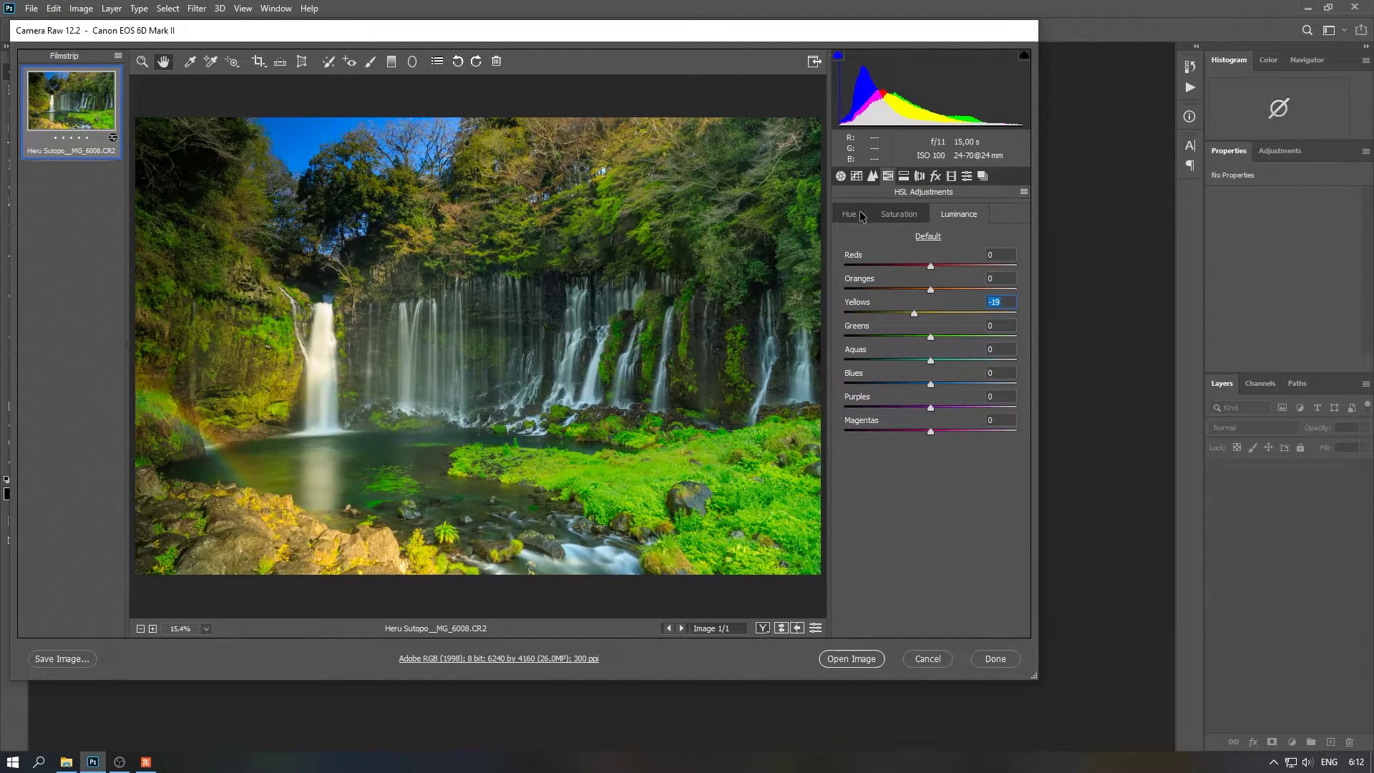
{"action": "left_click", "coordinate": [841, 176]}
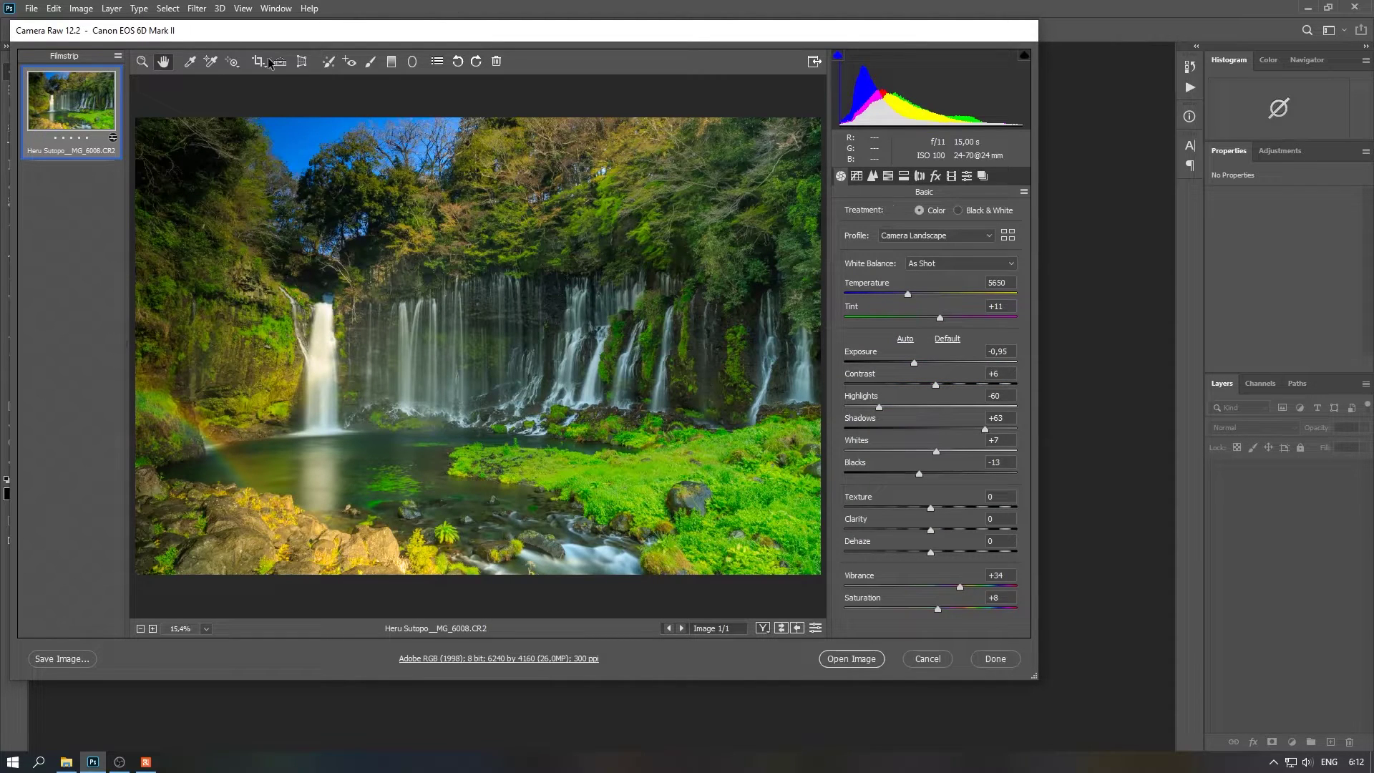
Step: Reset the Adjustment Brush and paint over the grass beside the pool
{"action": "left_click", "coordinate": [370, 61]}
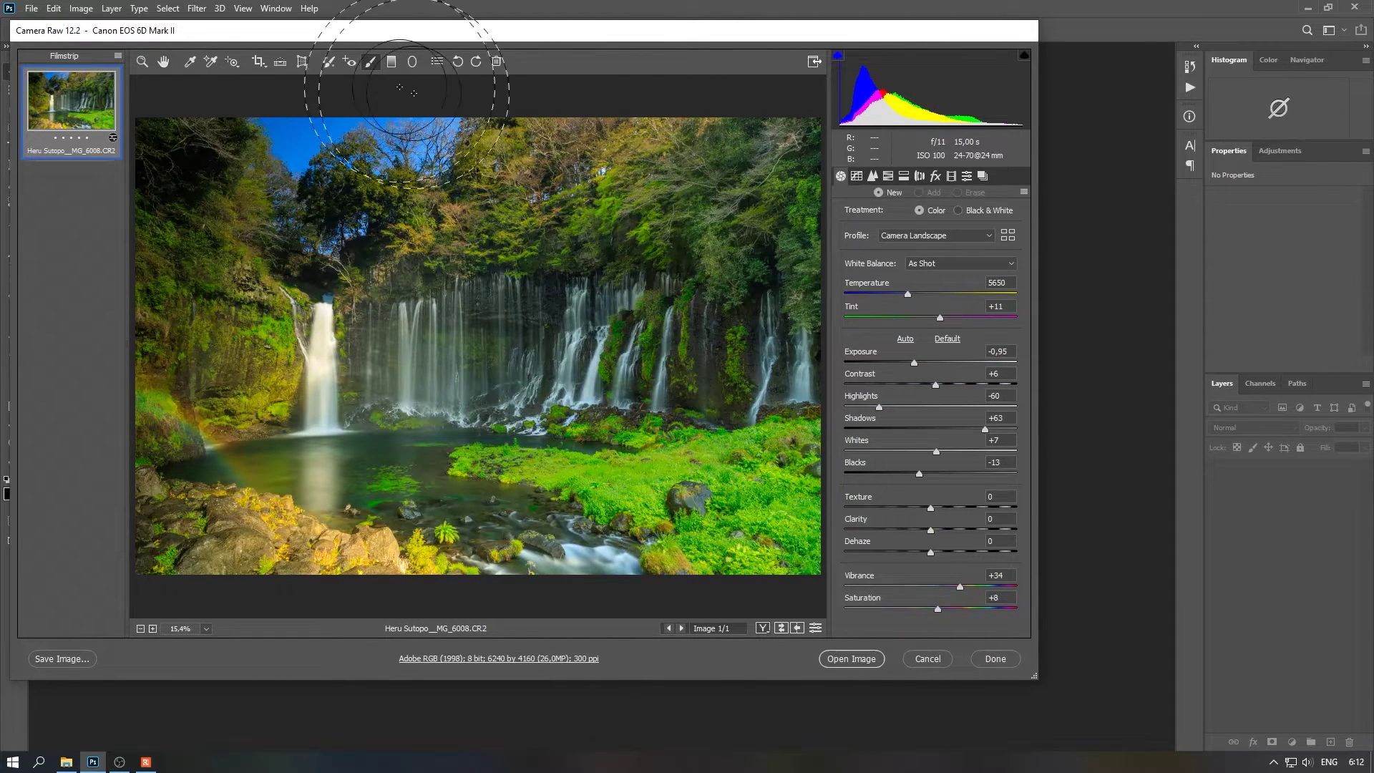
{"action": "left_click", "coordinate": [1024, 174]}
{"action": "left_click", "coordinate": [1040, 204]}
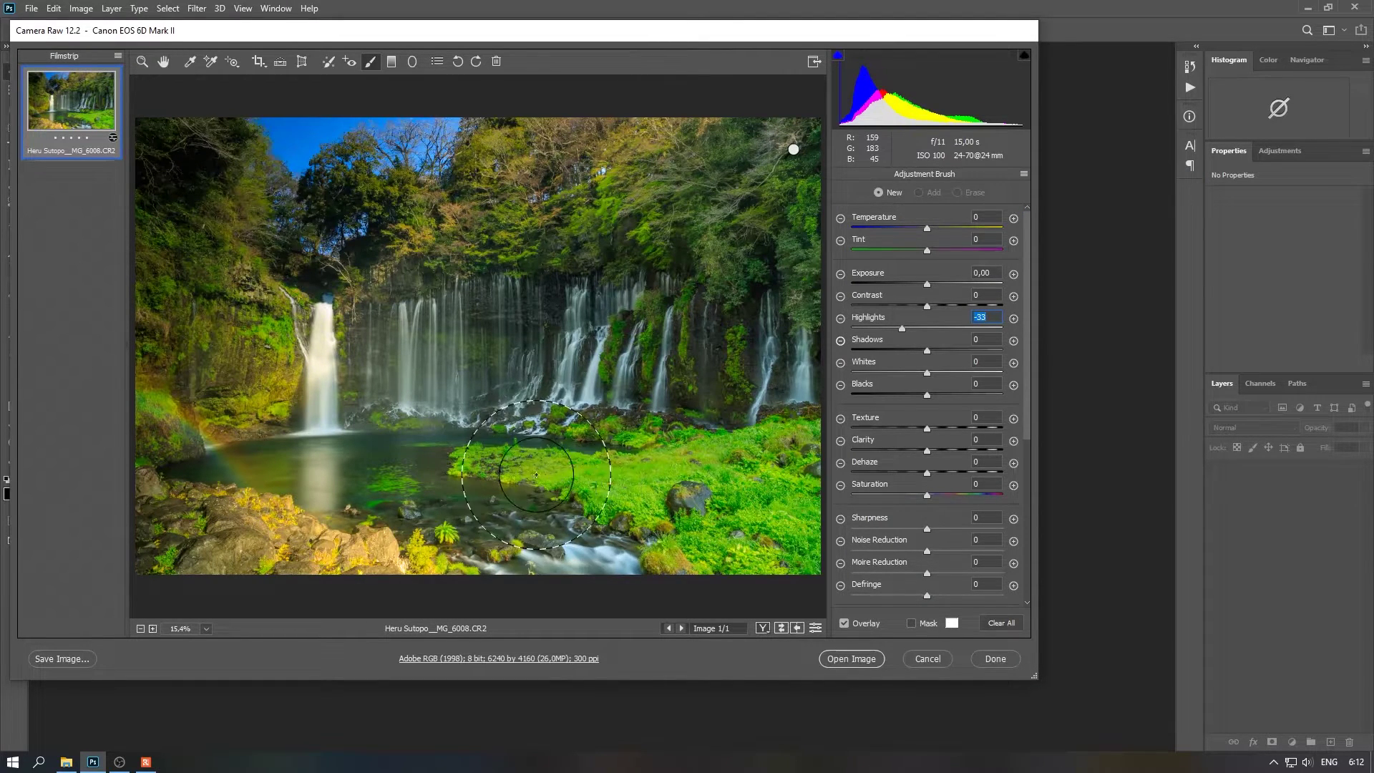
{"action": "left_click_drag", "start_coordinate": [536, 475], "coordinate": [809, 451]}
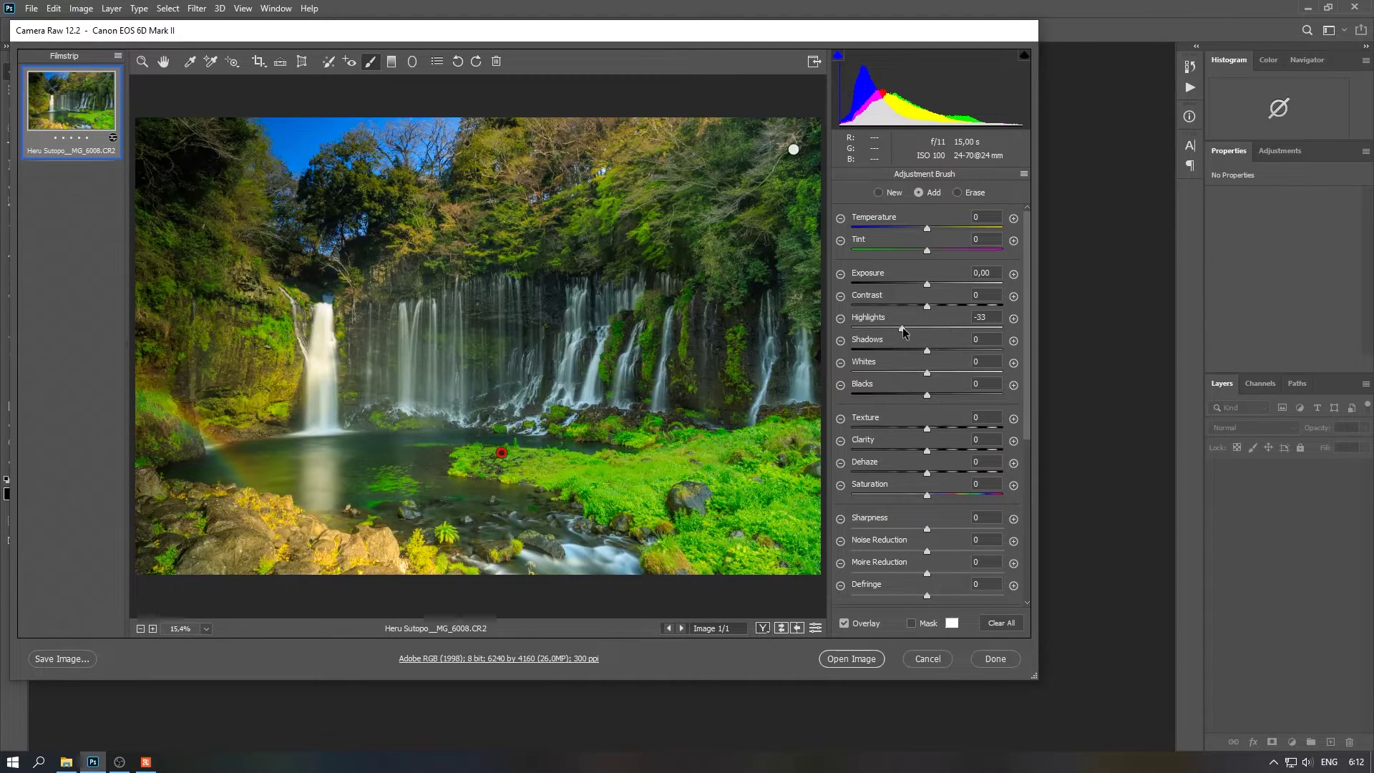
Step: Give the grass brush Highlights -73, Contrast +17, Exposure -0.15; drop global Exposure to -1.55
{"action": "left_click_drag", "start_coordinate": [903, 328], "coordinate": [833, 330]}
{"action": "left_click_drag", "start_coordinate": [927, 350], "coordinate": [884, 351]}
{"action": "mouse_move", "coordinate": [927, 306]}
{"action": "left_mouse_down"}
{"action": "mouse_move", "coordinate": [939, 305]}
{"action": "mouse_move", "coordinate": [922, 285]}
{"action": "left_mouse_up"}
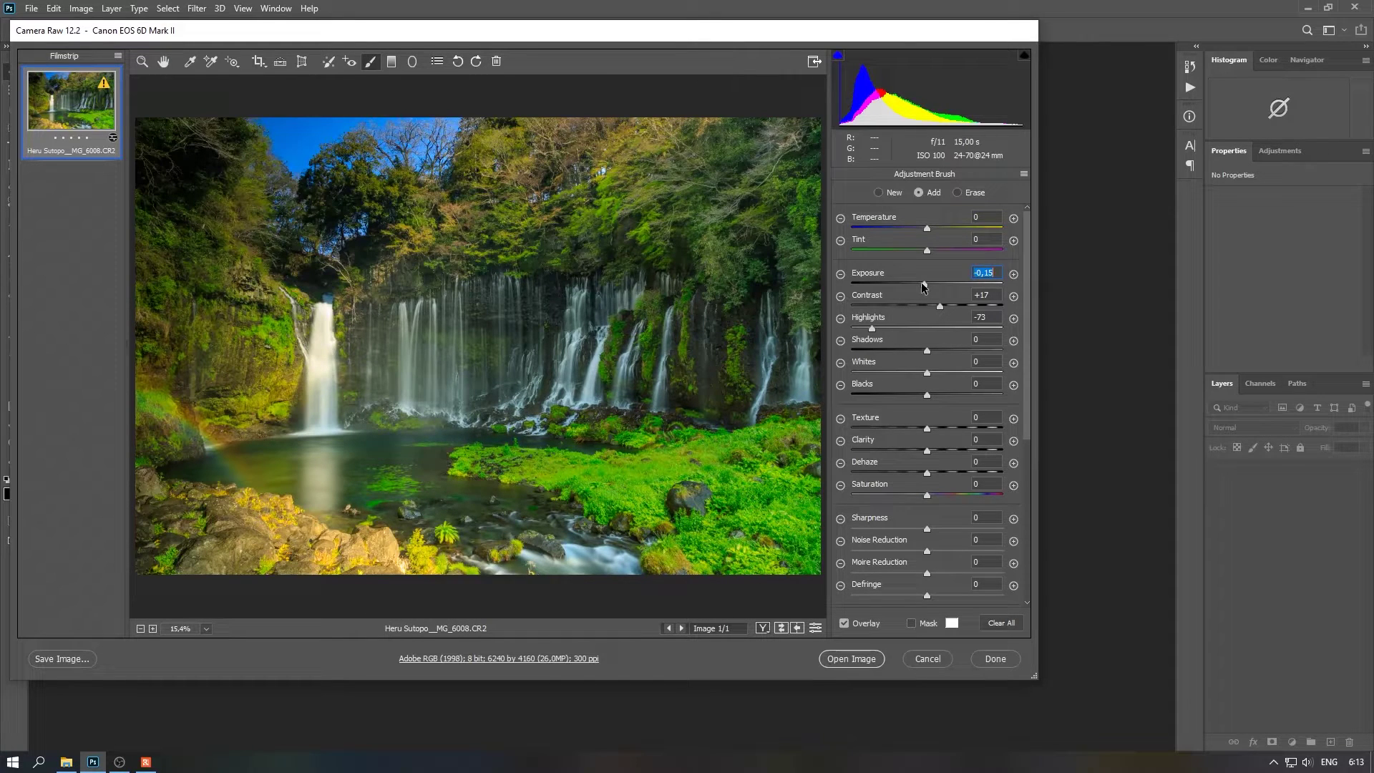
{"action": "left_click", "coordinate": [163, 61]}
{"action": "left_click_drag", "start_coordinate": [914, 363], "coordinate": [904, 363]}
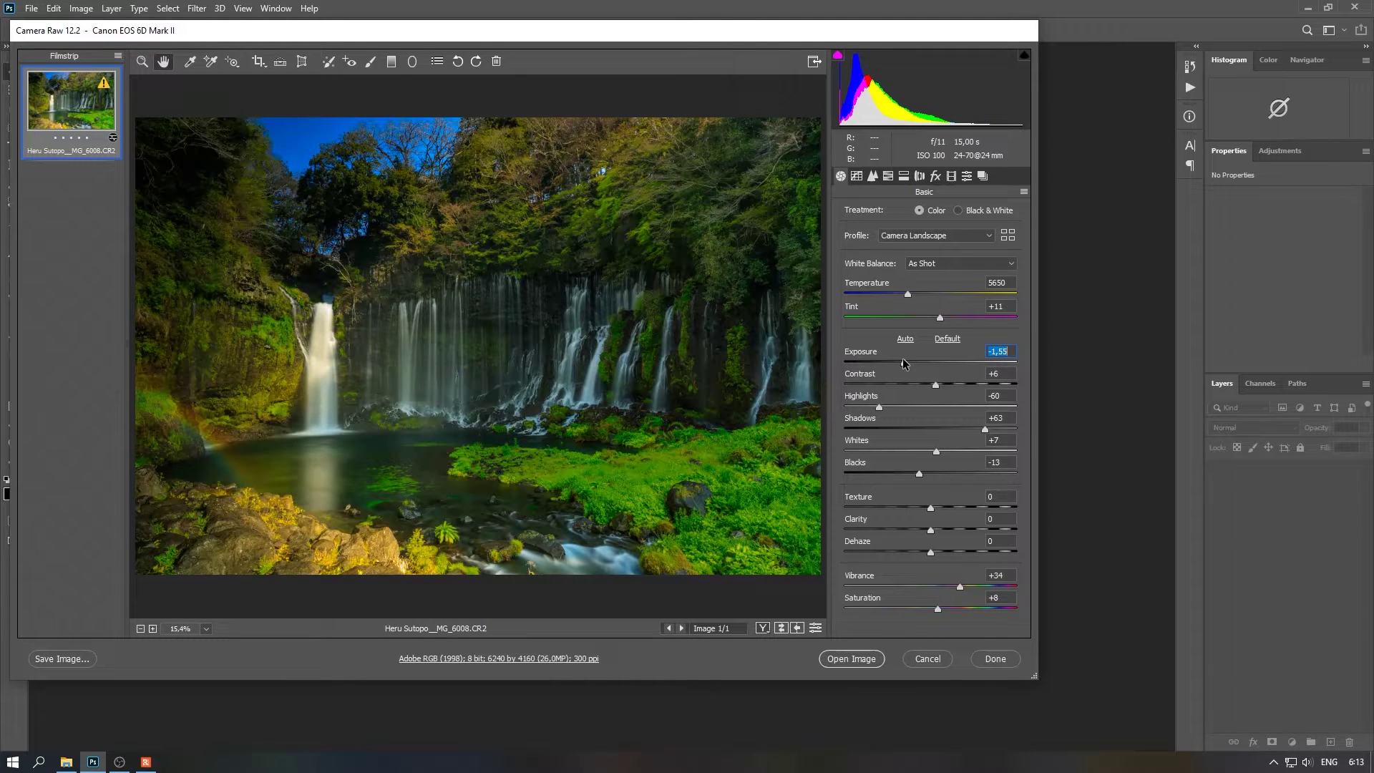
Step: Set global Exposure to -1.60 and raise the existing brush pin's Exposure to +2.30
{"action": "left_click_drag", "start_coordinate": [904, 363], "coordinate": [902, 363]}
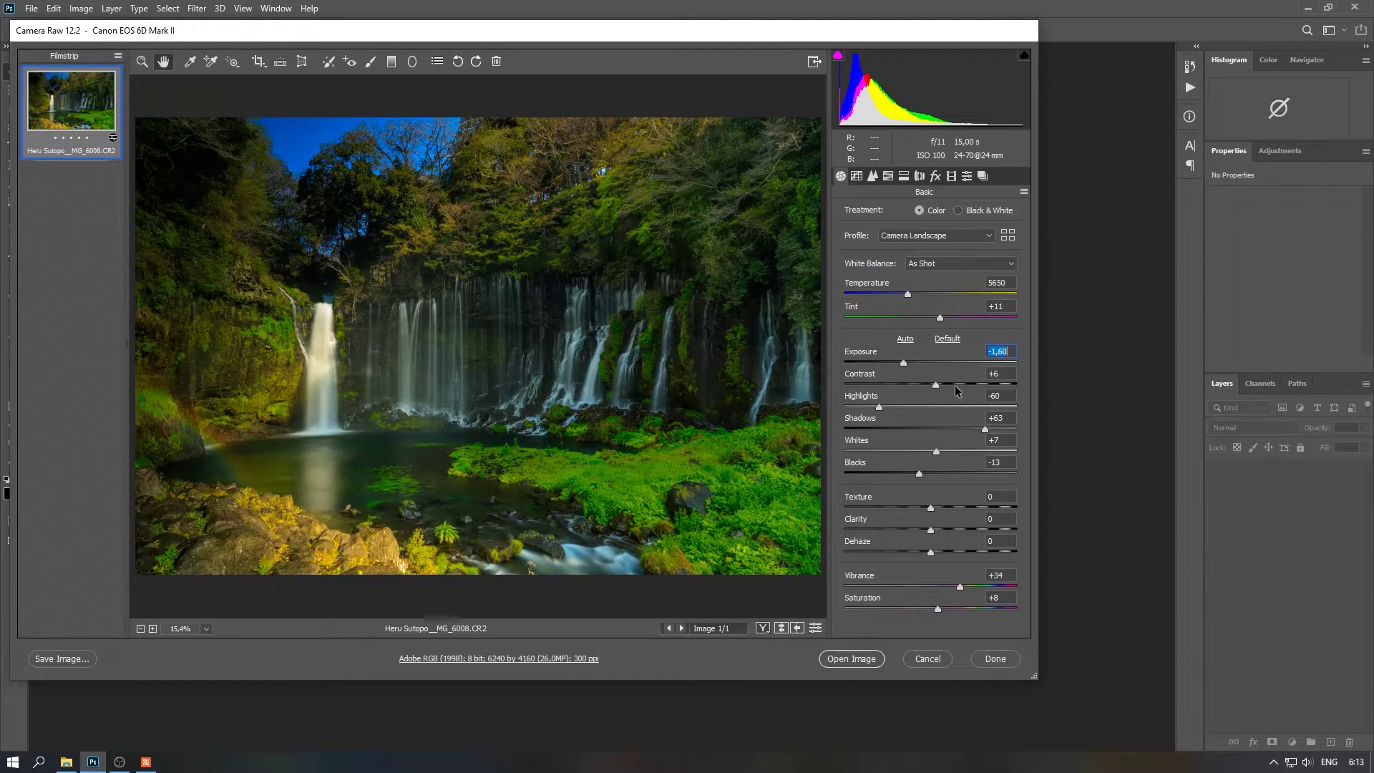
{"action": "left_click", "coordinate": [370, 62]}
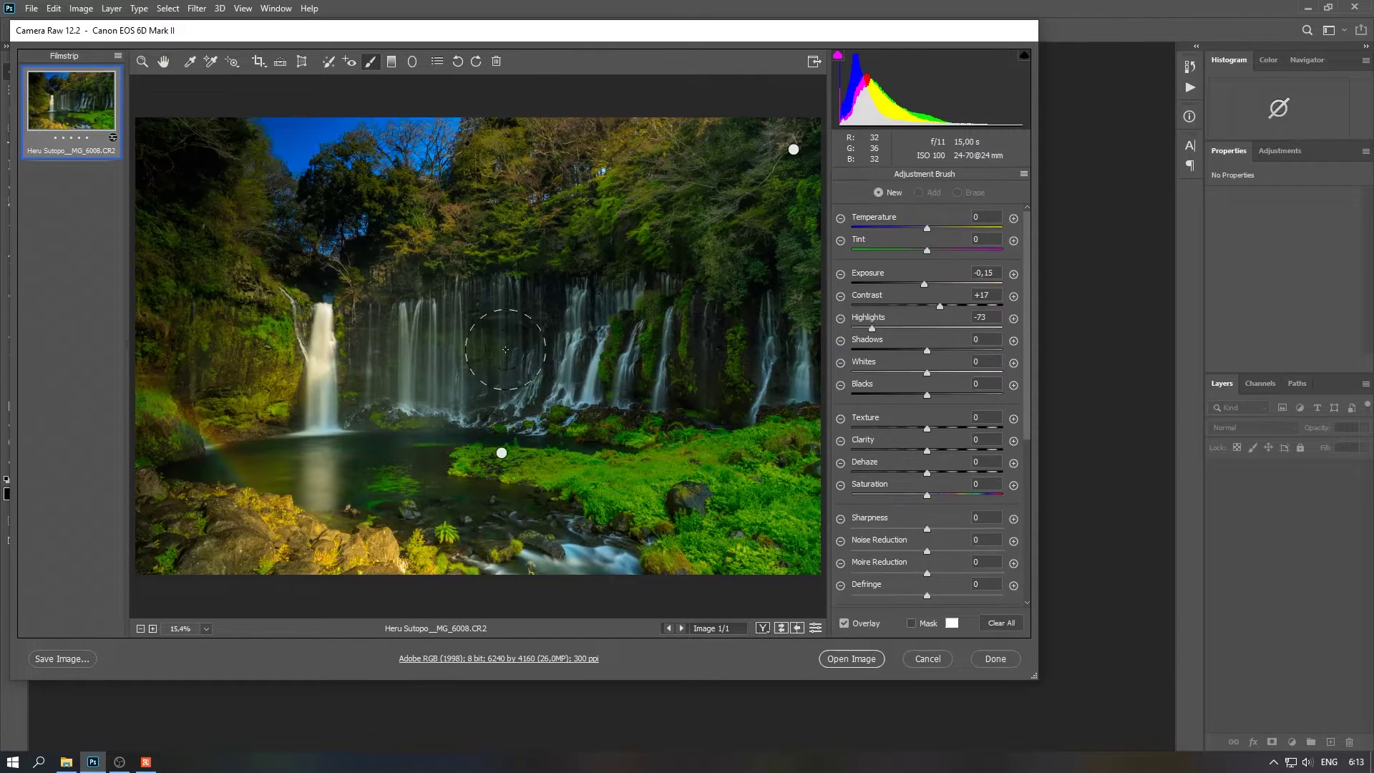
{"action": "mouse_move", "coordinate": [500, 453]}
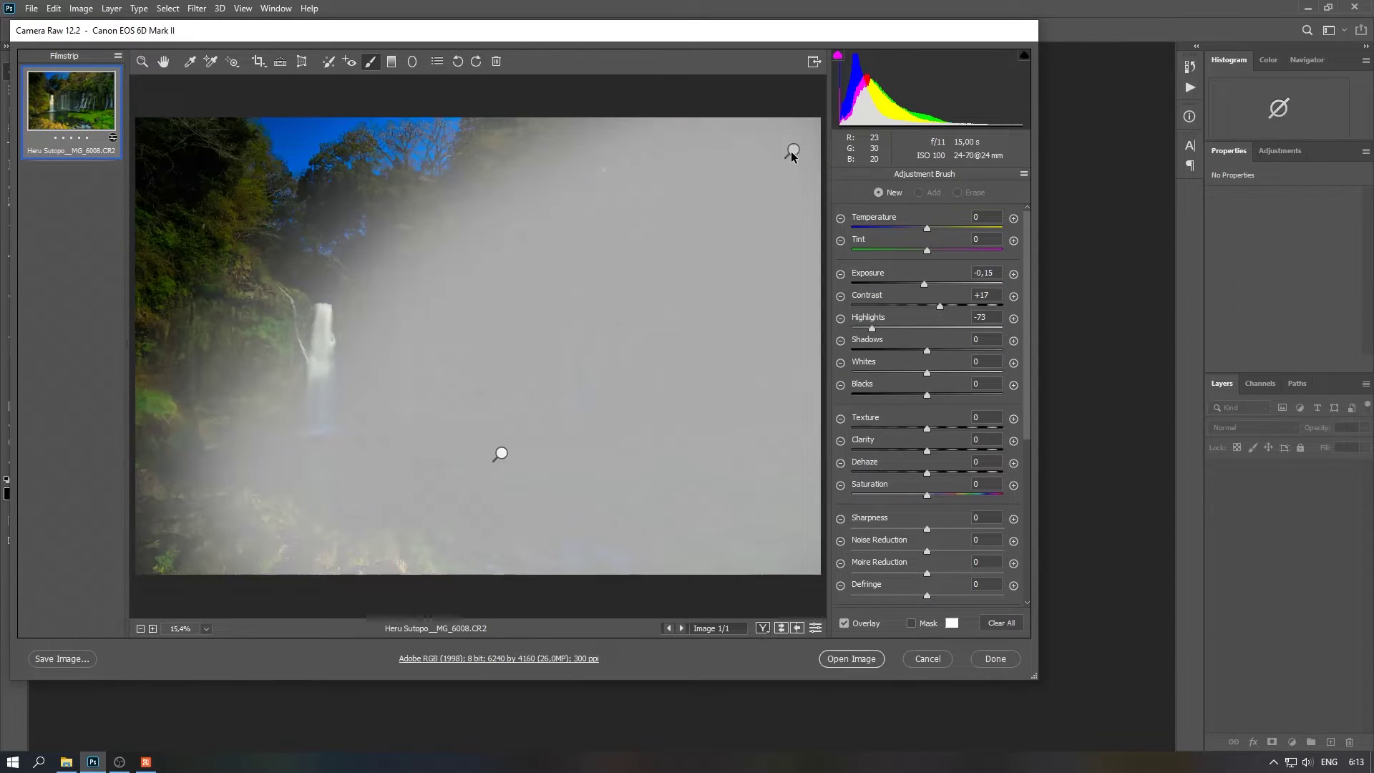
{"action": "left_click", "coordinate": [793, 152]}
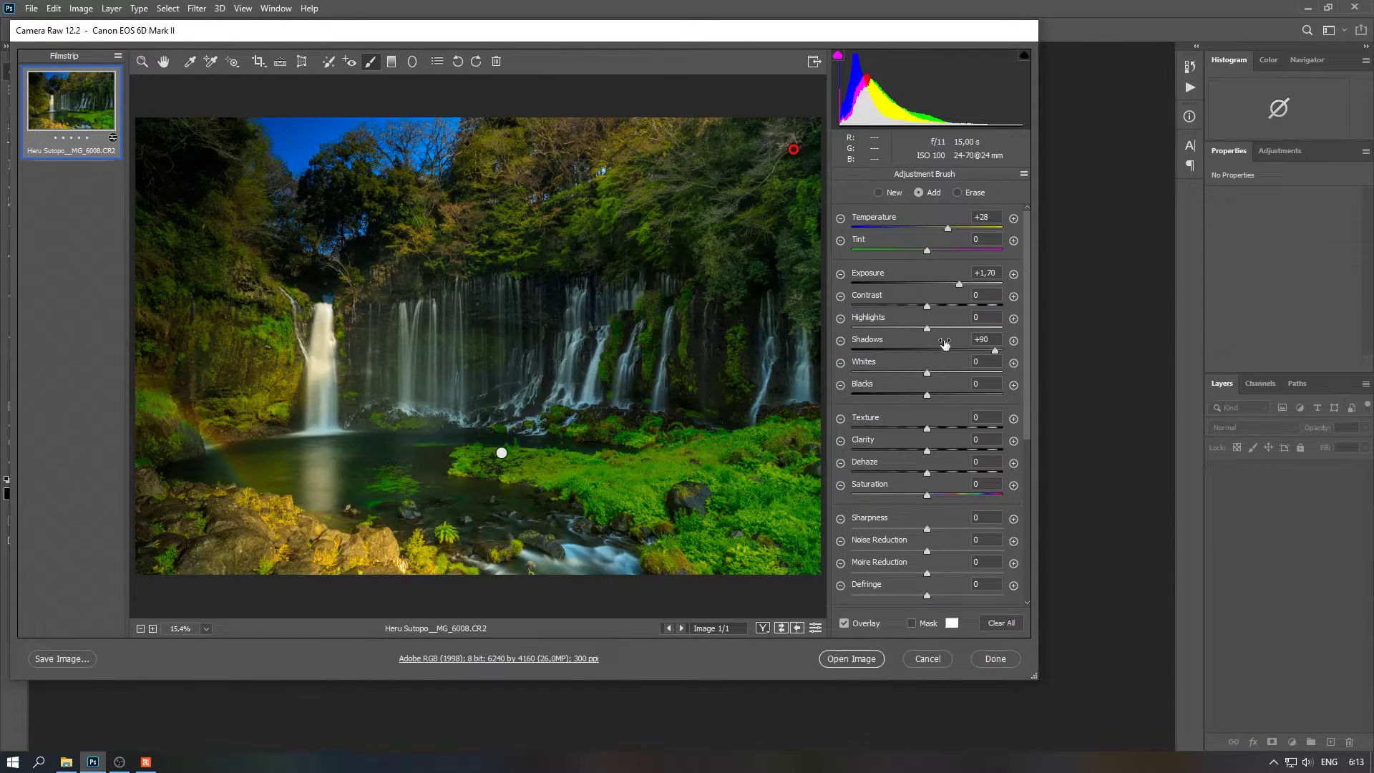
{"action": "left_click_drag", "start_coordinate": [960, 286], "coordinate": [970, 284]}
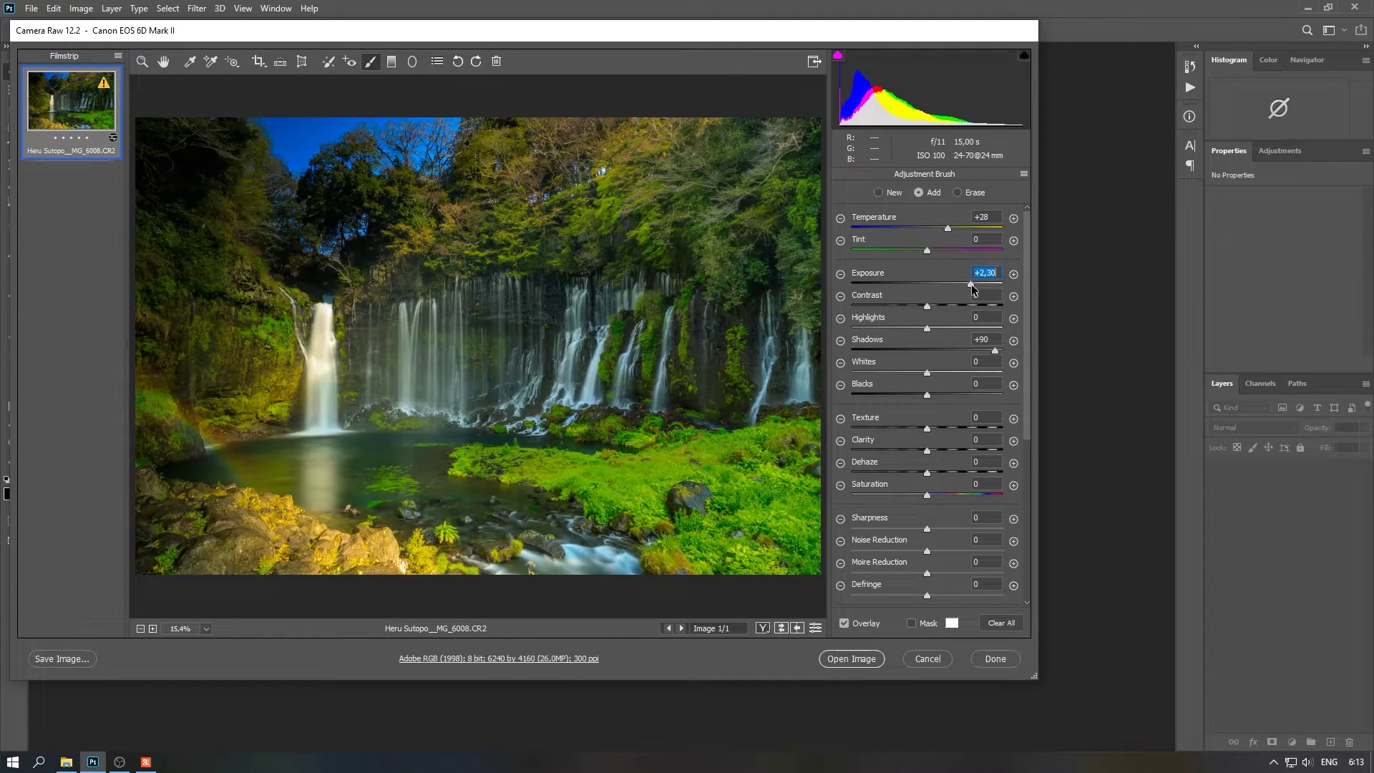
Step: Open the graded photo in Photoshop and duplicate its Background layer
{"action": "left_click", "coordinate": [163, 62]}
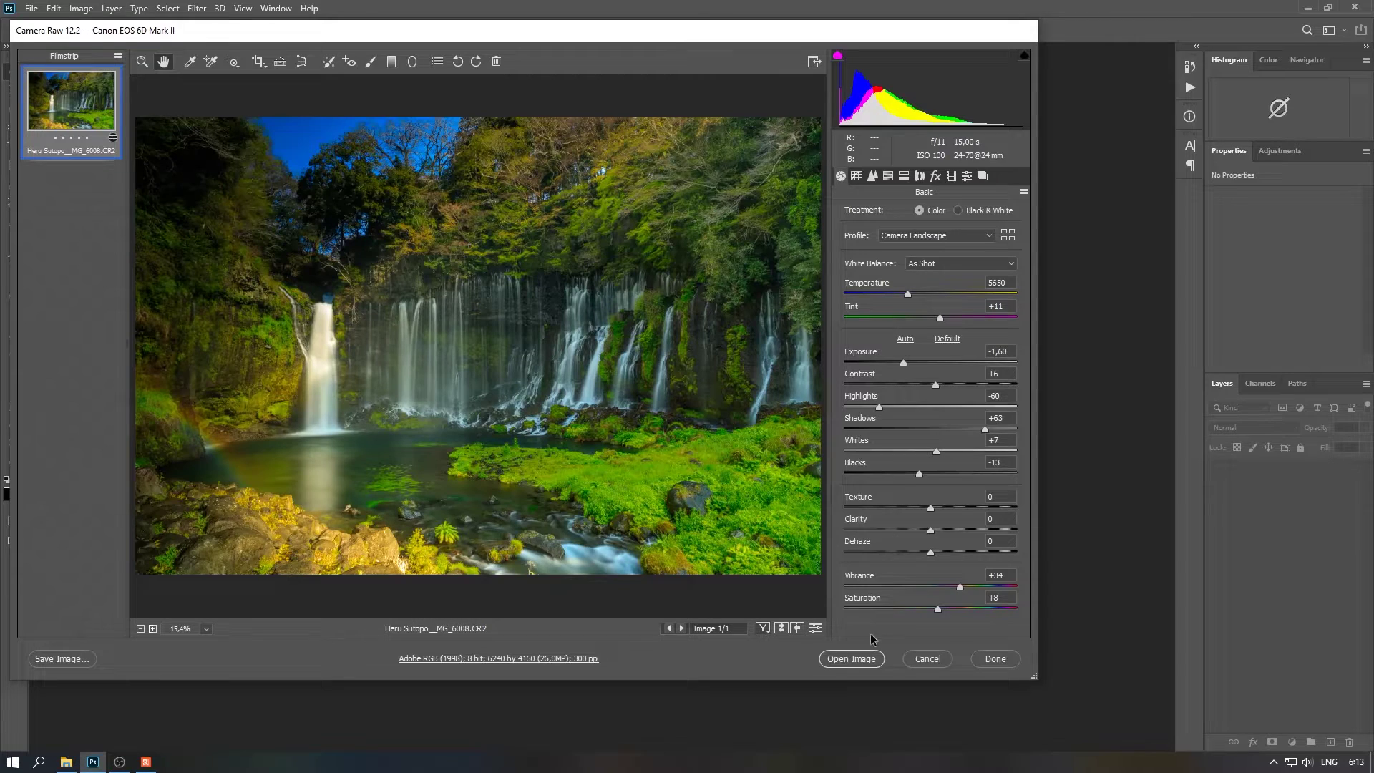
{"action": "left_click", "coordinate": [855, 657]}
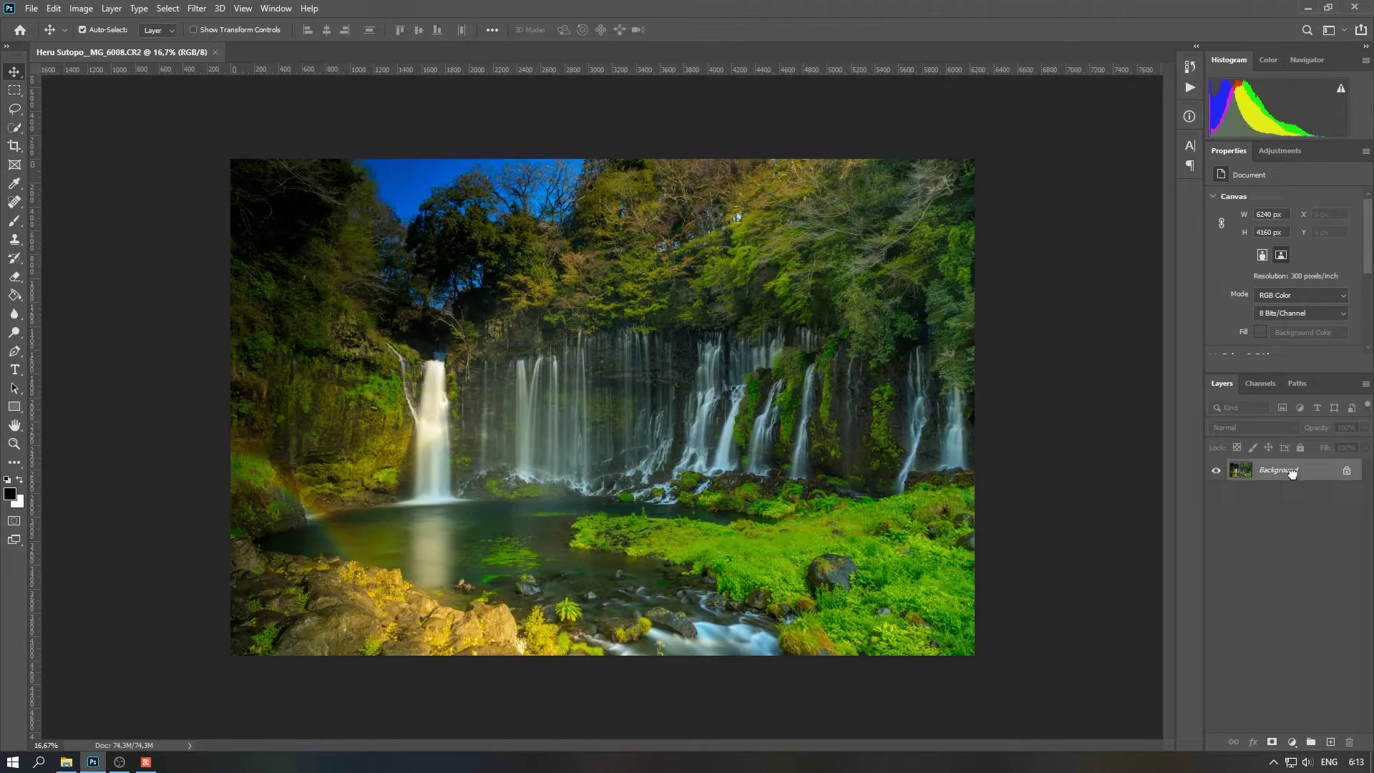
{"action": "left_click_drag", "start_coordinate": [1292, 473], "coordinate": [1331, 743]}
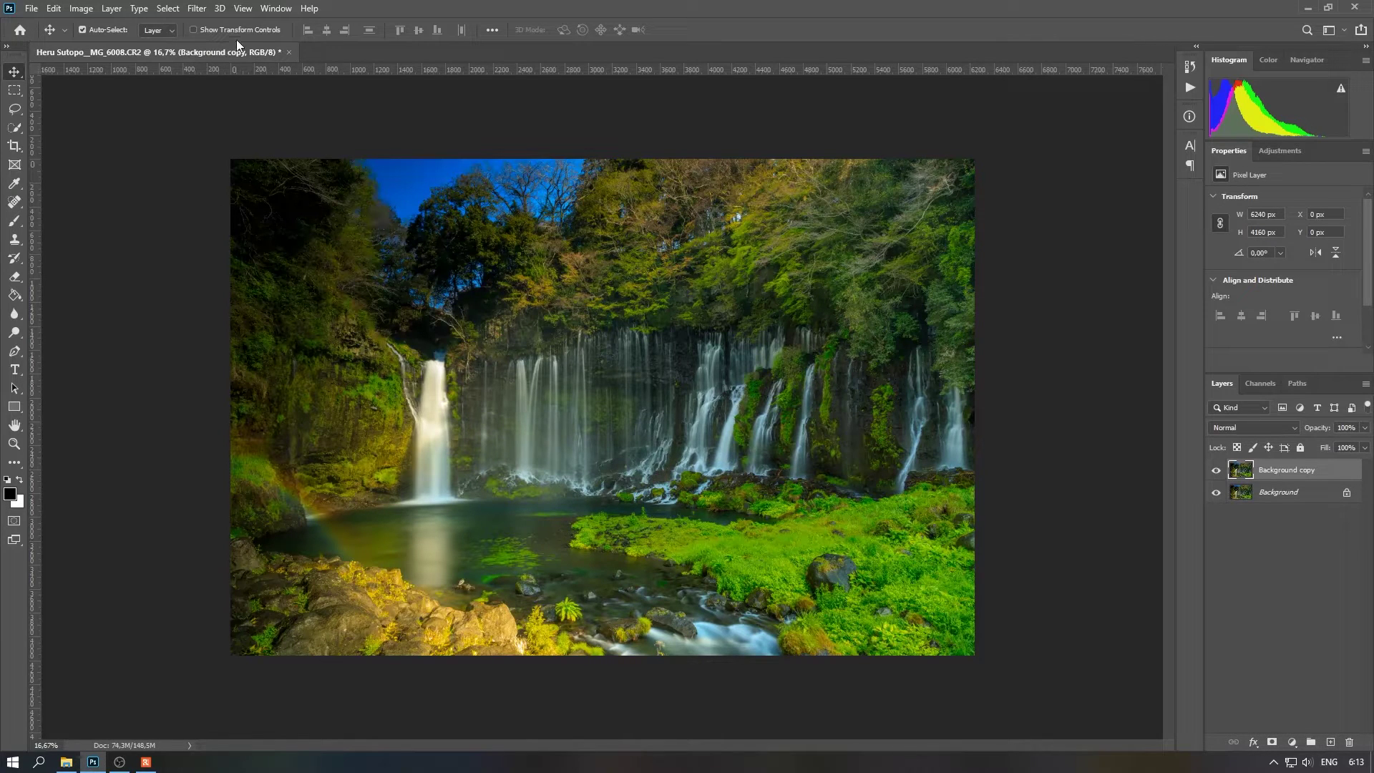
Step: Camera Raw Filter on Background copy: Shadows +80, Highlights -53, Contrast +27, Blacks +5, Exposure +0.60
{"action": "left_click", "coordinate": [196, 8]}
{"action": "left_click", "coordinate": [286, 104]}
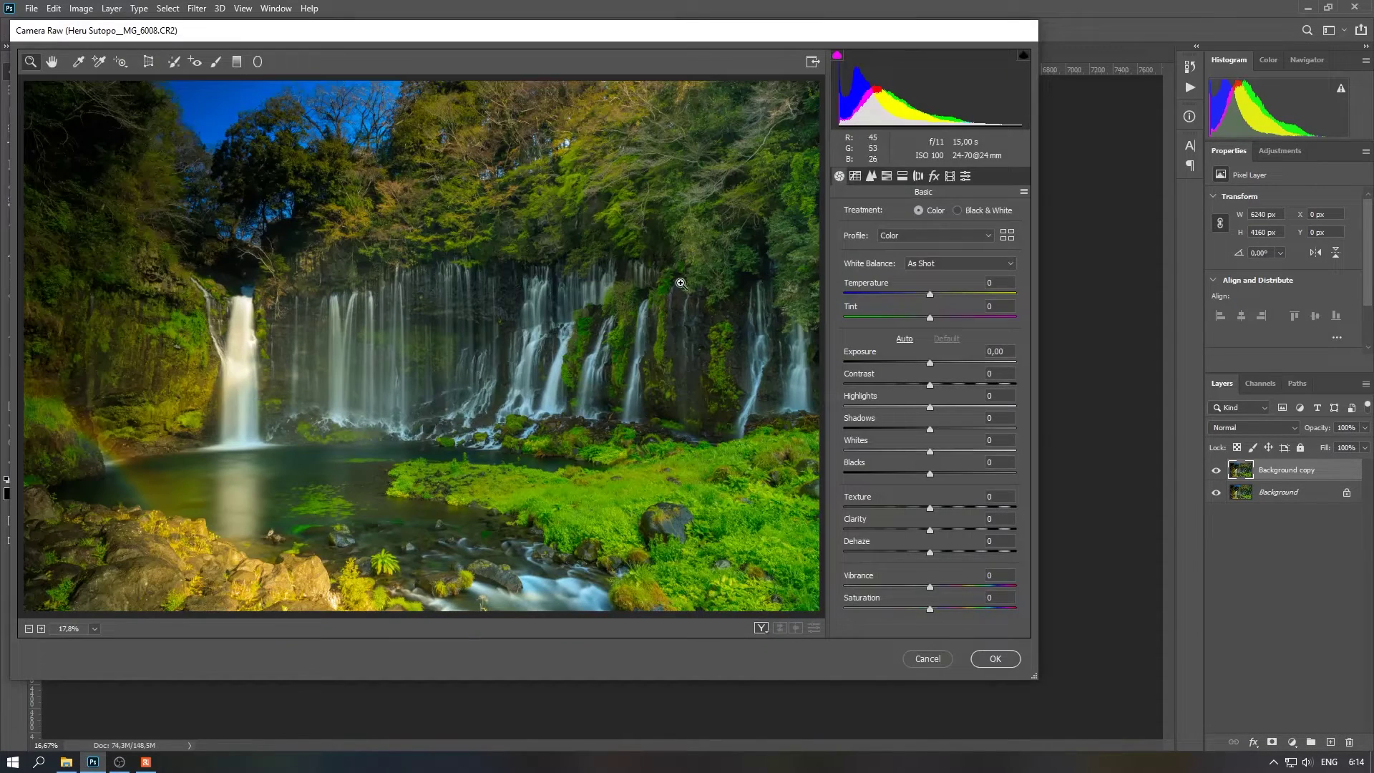
{"action": "left_click_drag", "start_coordinate": [1012, 422], "coordinate": [1017, 427]}
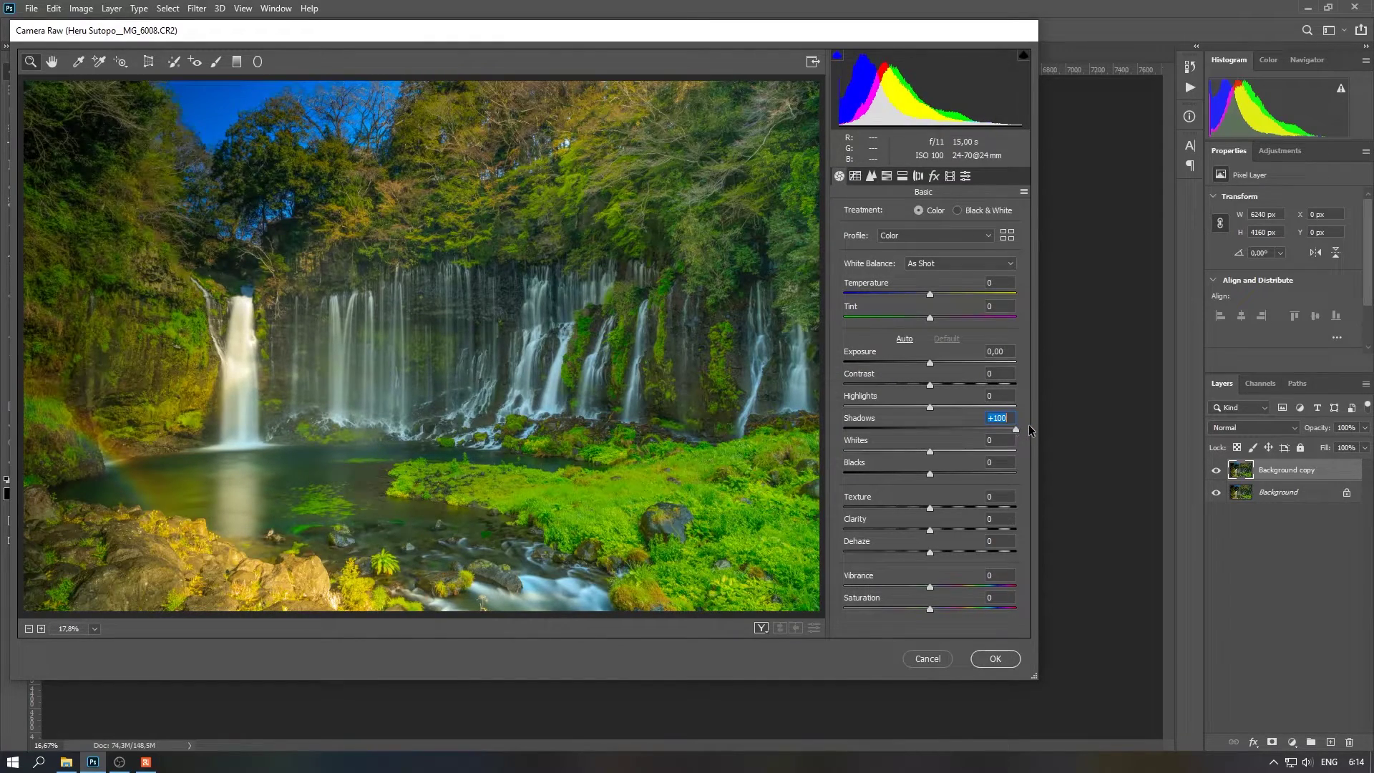
{"action": "left_click_drag", "start_coordinate": [1015, 427], "coordinate": [999, 432]}
{"action": "mouse_move", "coordinate": [929, 407]}
{"action": "left_mouse_down"}
{"action": "mouse_move", "coordinate": [878, 405]}
{"action": "mouse_move", "coordinate": [911, 411]}
{"action": "mouse_move", "coordinate": [883, 406]}
{"action": "mouse_move", "coordinate": [973, 386]}
{"action": "mouse_move", "coordinate": [933, 363]}
{"action": "left_mouse_up"}
{"action": "mouse_move", "coordinate": [930, 473]}
{"action": "left_mouse_down"}
{"action": "mouse_move", "coordinate": [951, 473]}
{"action": "mouse_move", "coordinate": [937, 473]}
{"action": "left_mouse_up"}
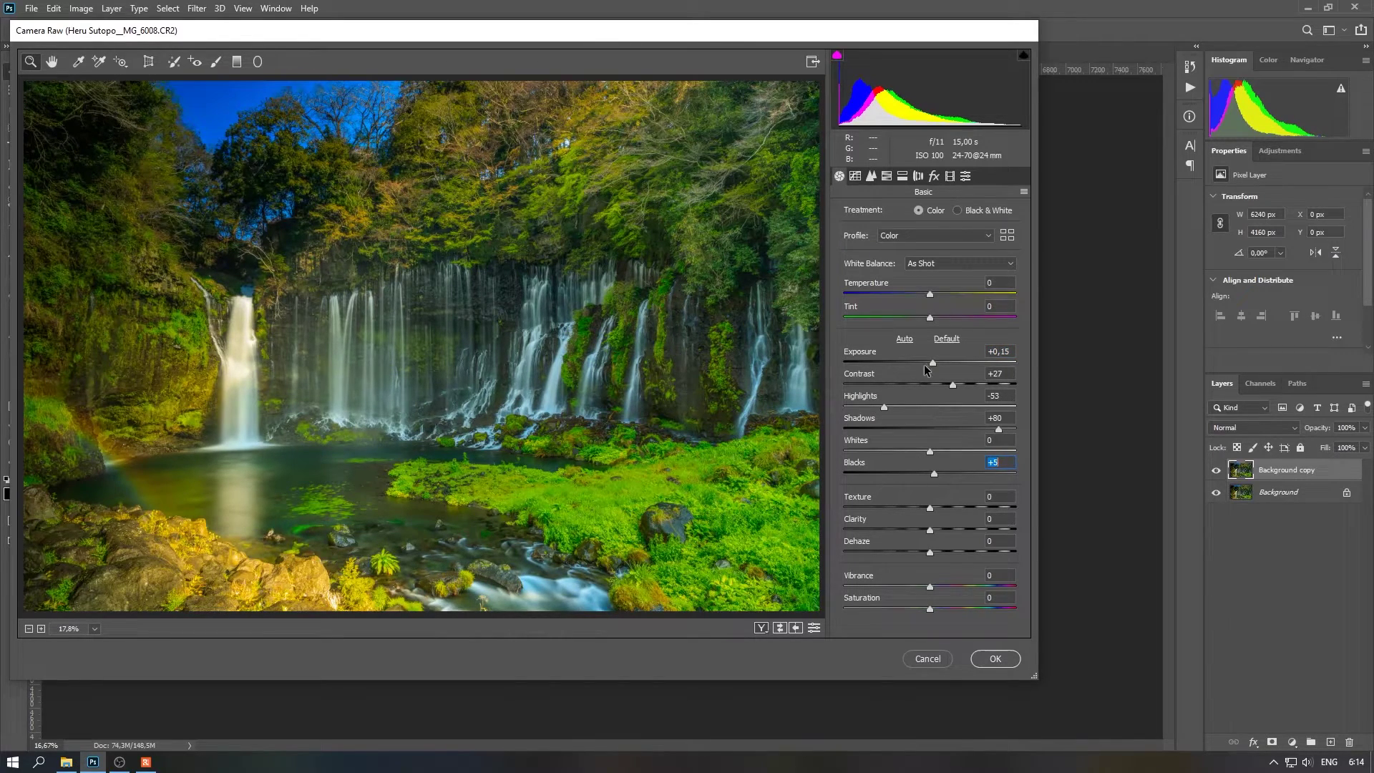
{"action": "left_click_drag", "start_coordinate": [925, 364], "coordinate": [939, 362]}
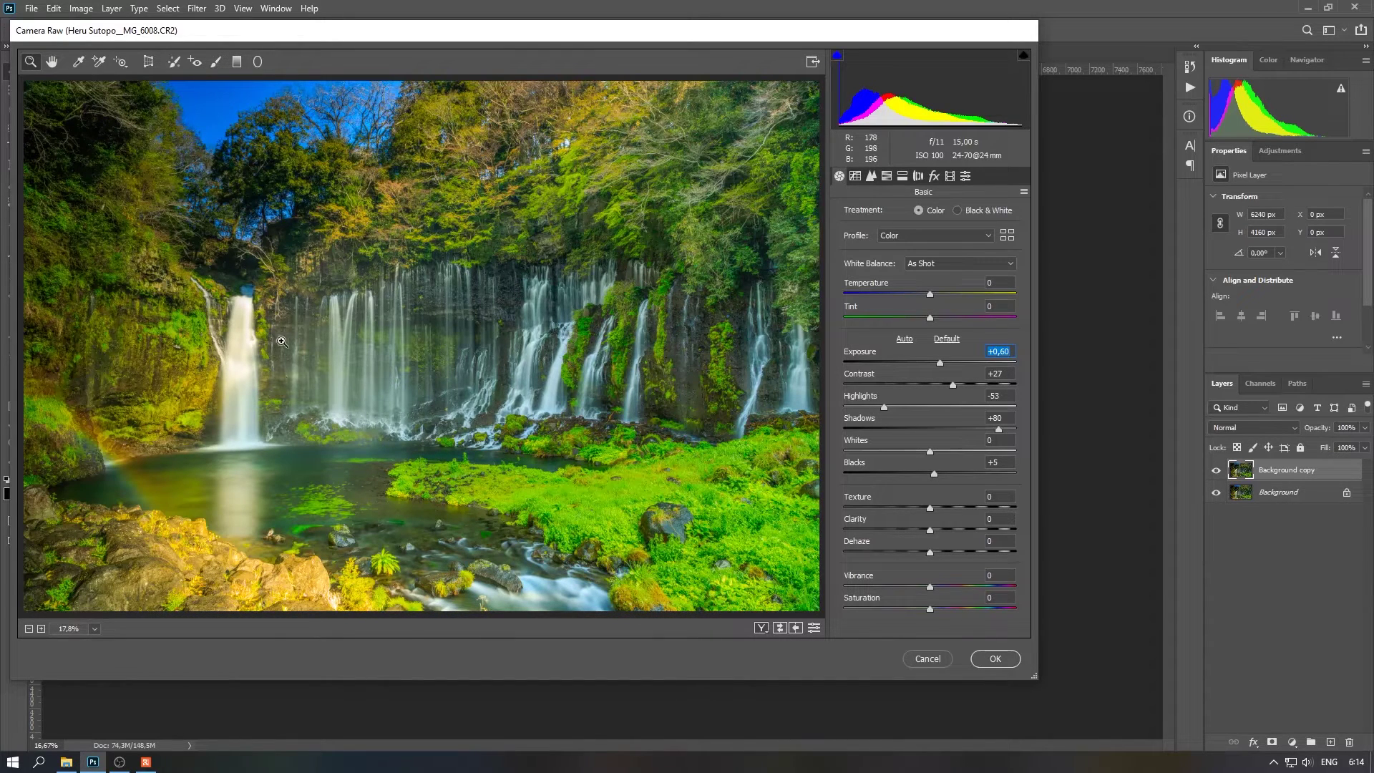
Step: Reset a new Adjustment Brush and paint over the left waterfall and mossy wall
{"action": "left_click", "coordinate": [223, 66]}
{"action": "left_click", "coordinate": [1024, 174]}
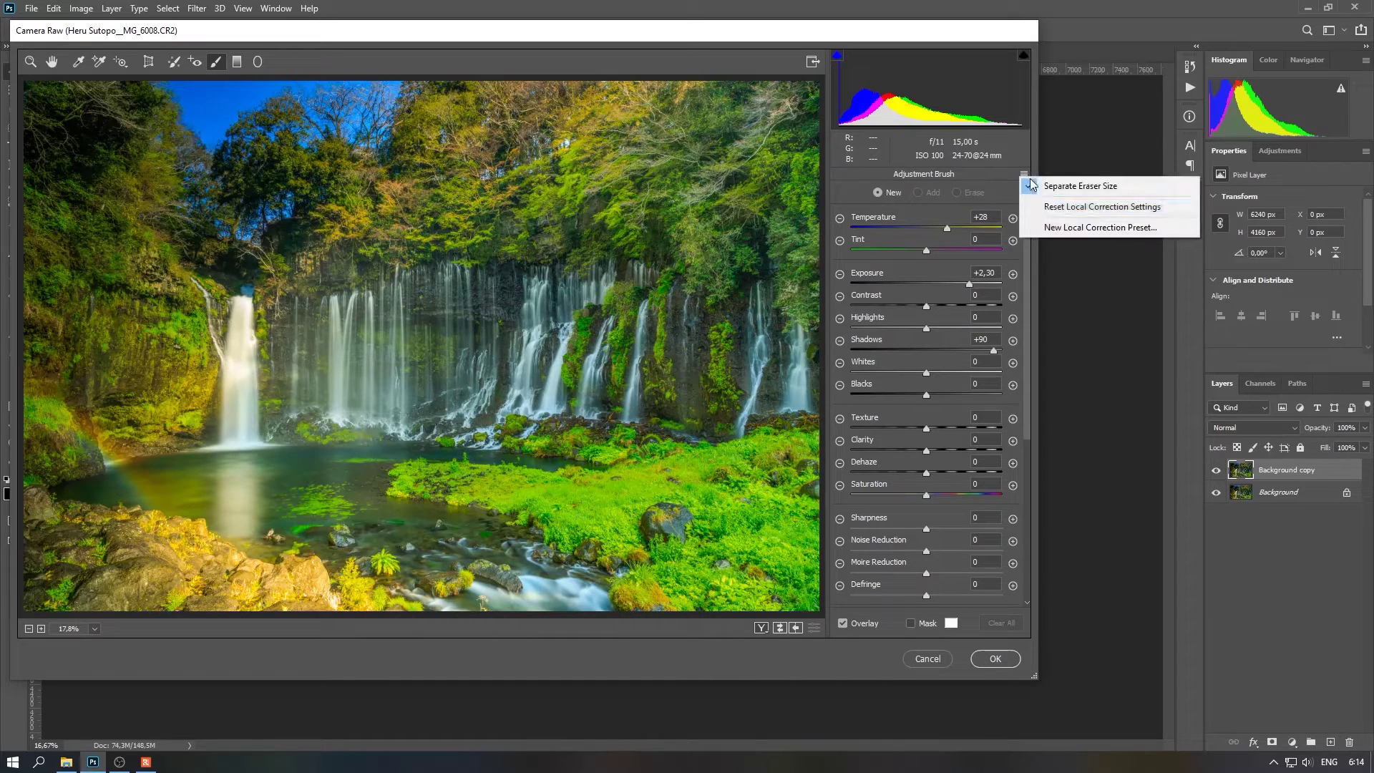
{"action": "left_click", "coordinate": [1052, 206]}
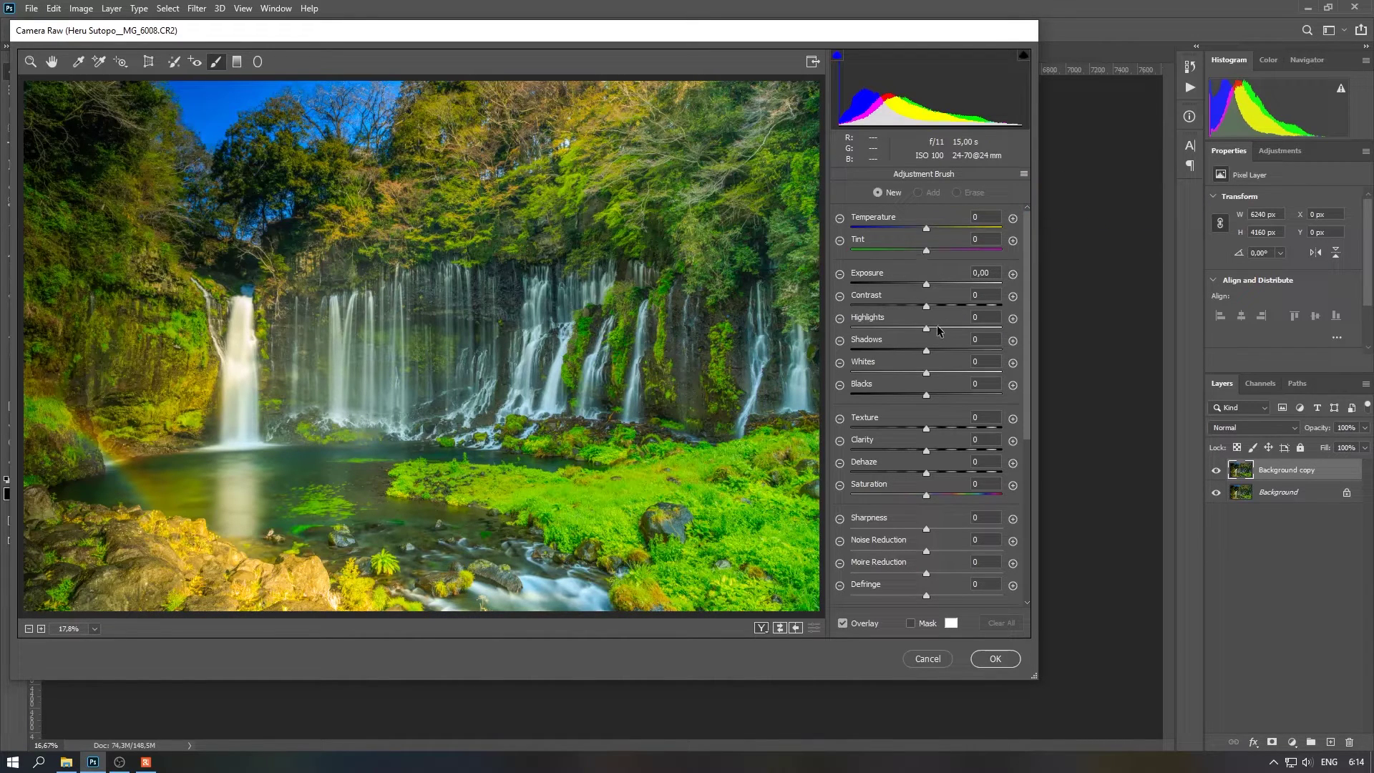
{"action": "left_click_drag", "start_coordinate": [901, 327], "coordinate": [898, 328]}
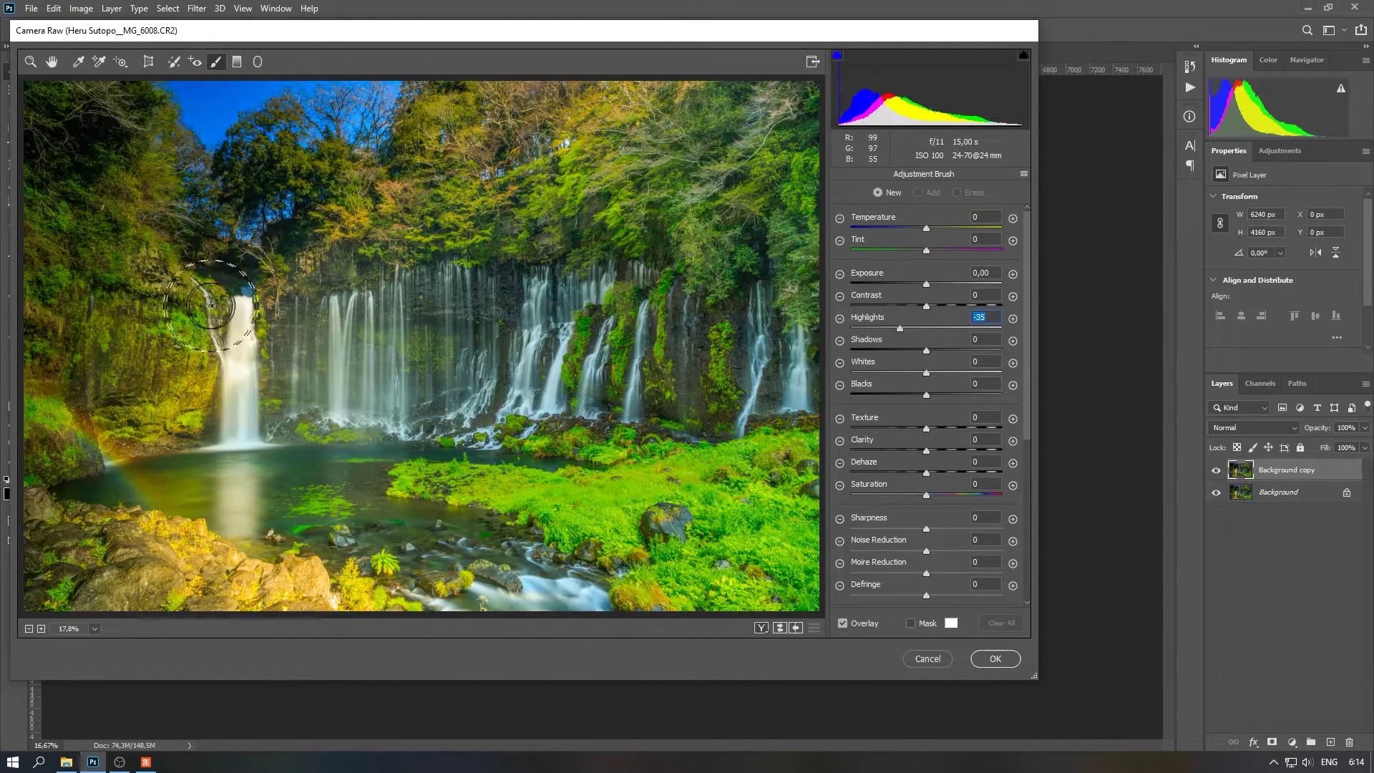
{"action": "left_click_drag", "start_coordinate": [165, 301], "coordinate": [208, 337]}
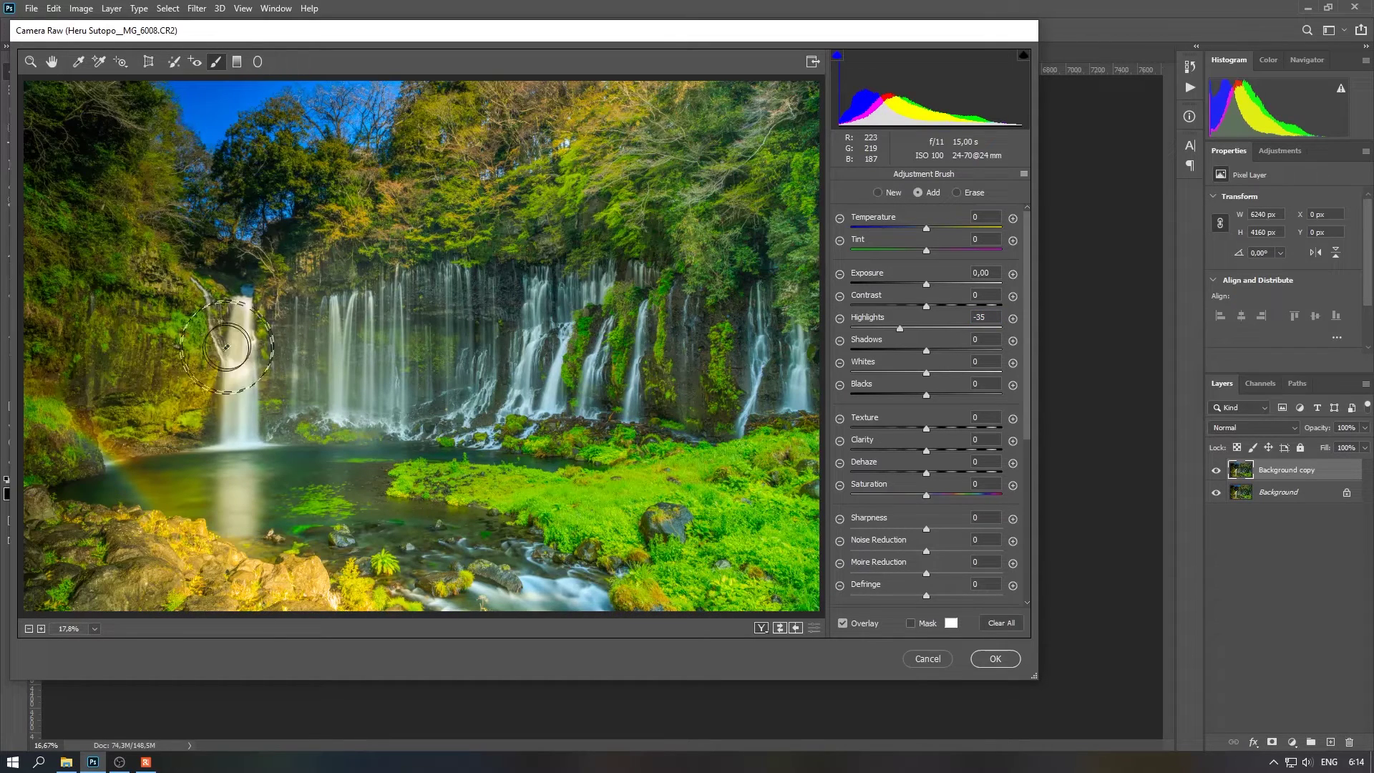
{"action": "left_click_drag", "start_coordinate": [179, 347], "coordinate": [170, 351]}
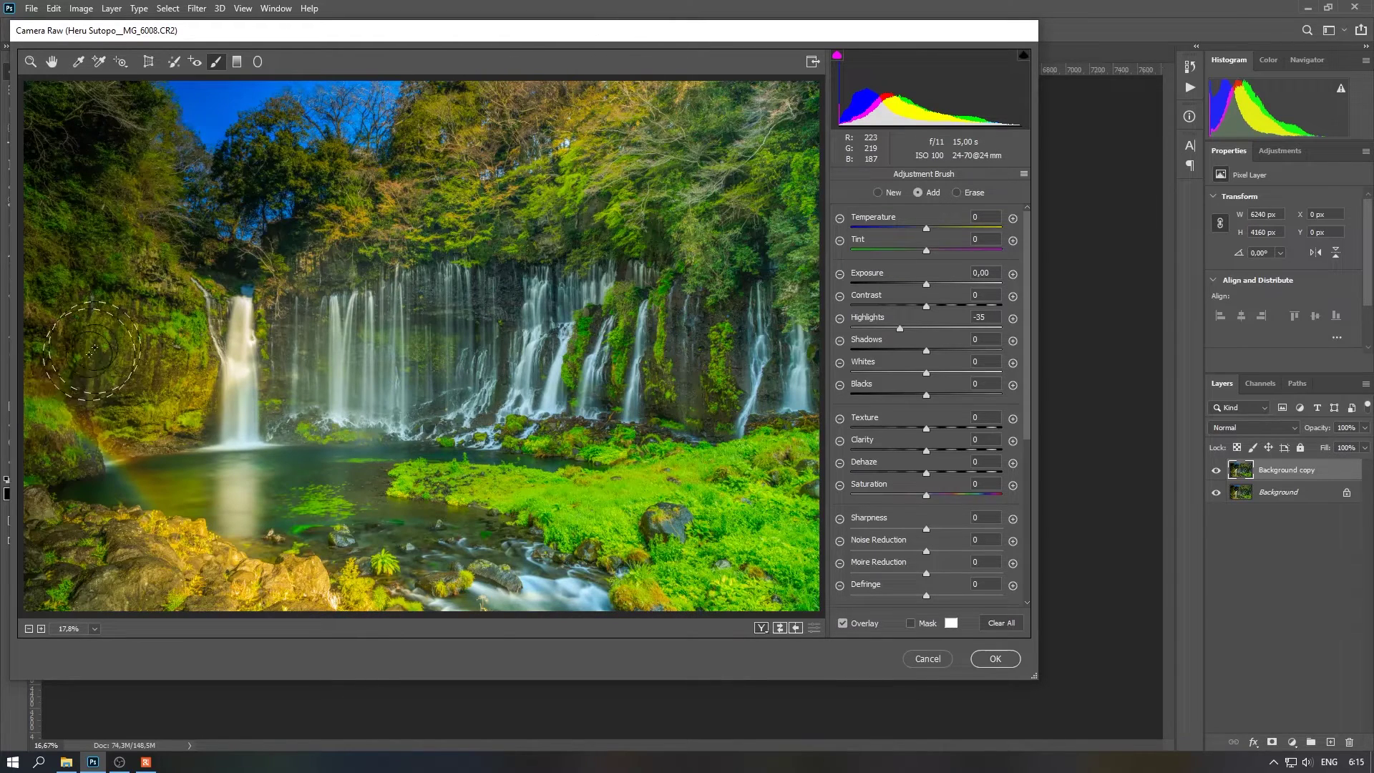
Step: Set the waterfall brush to Highlights -76, Exposure -0.05 and Temperature -39
{"action": "mouse_move", "coordinate": [899, 329]}
{"action": "left_mouse_down"}
{"action": "mouse_move", "coordinate": [860, 329]}
{"action": "mouse_move", "coordinate": [871, 342]}
{"action": "left_mouse_up"}
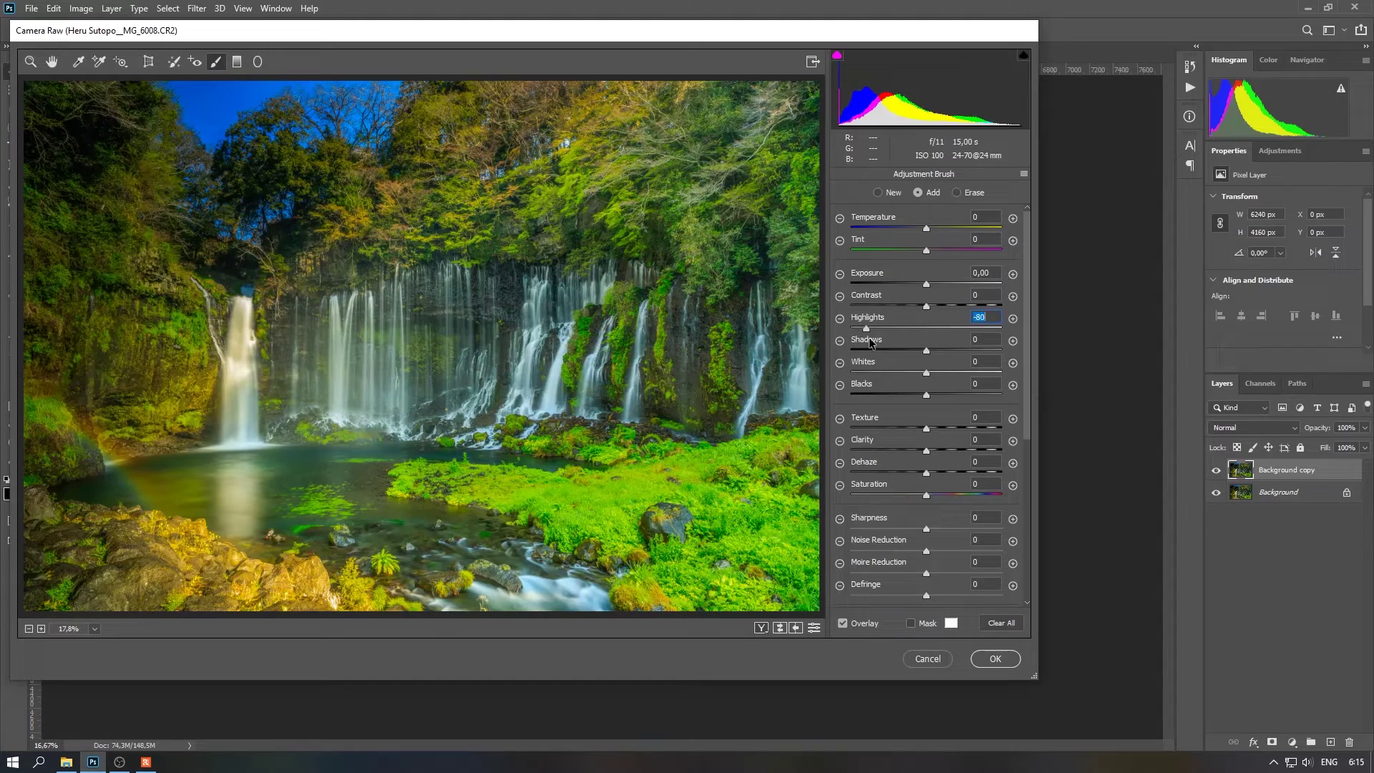
{"action": "left_click_drag", "start_coordinate": [926, 284], "coordinate": [925, 285]}
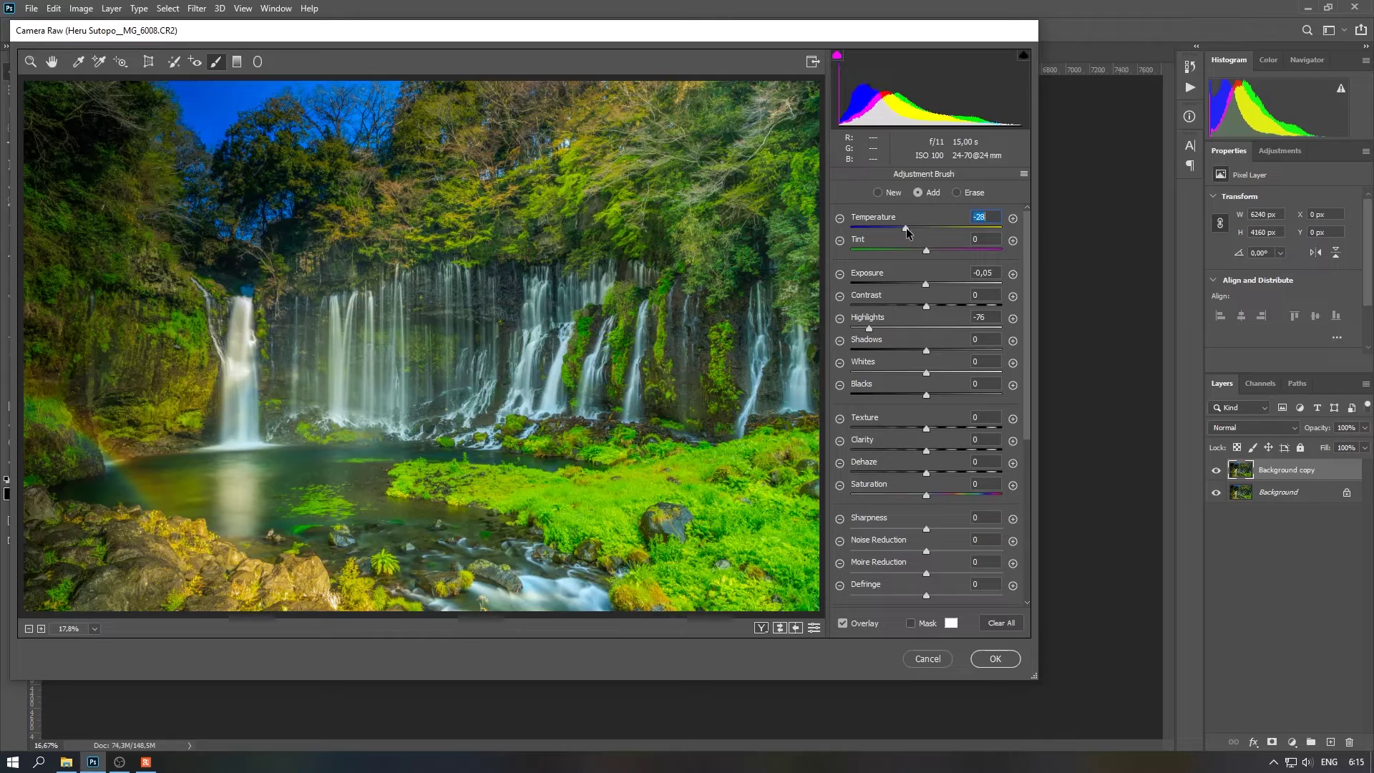
{"action": "left_click_drag", "start_coordinate": [907, 228], "coordinate": [896, 231]}
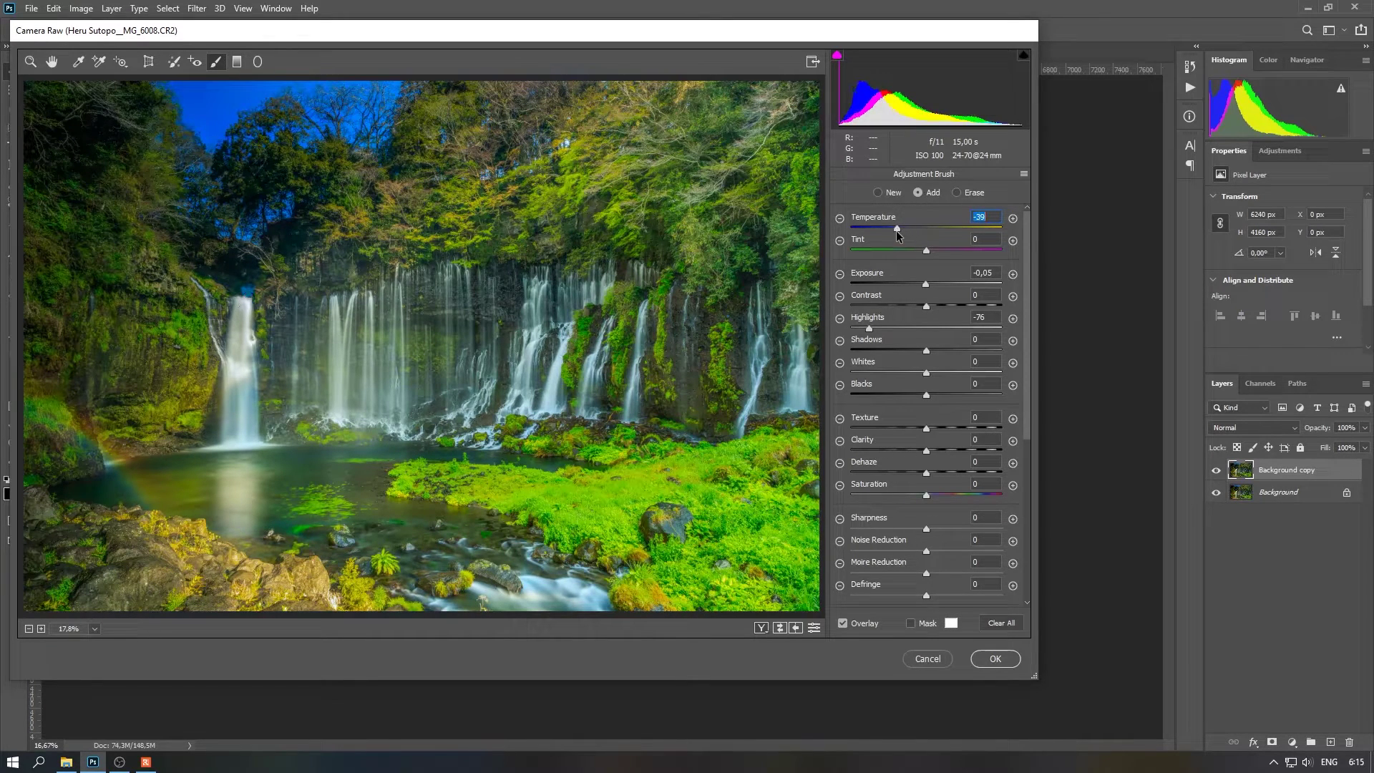
{"action": "left_click", "coordinate": [54, 61]}
Step: Apply the Camera Raw filter, merge Background copy down, and duplicate the layer
{"action": "left_click", "coordinate": [995, 659]}
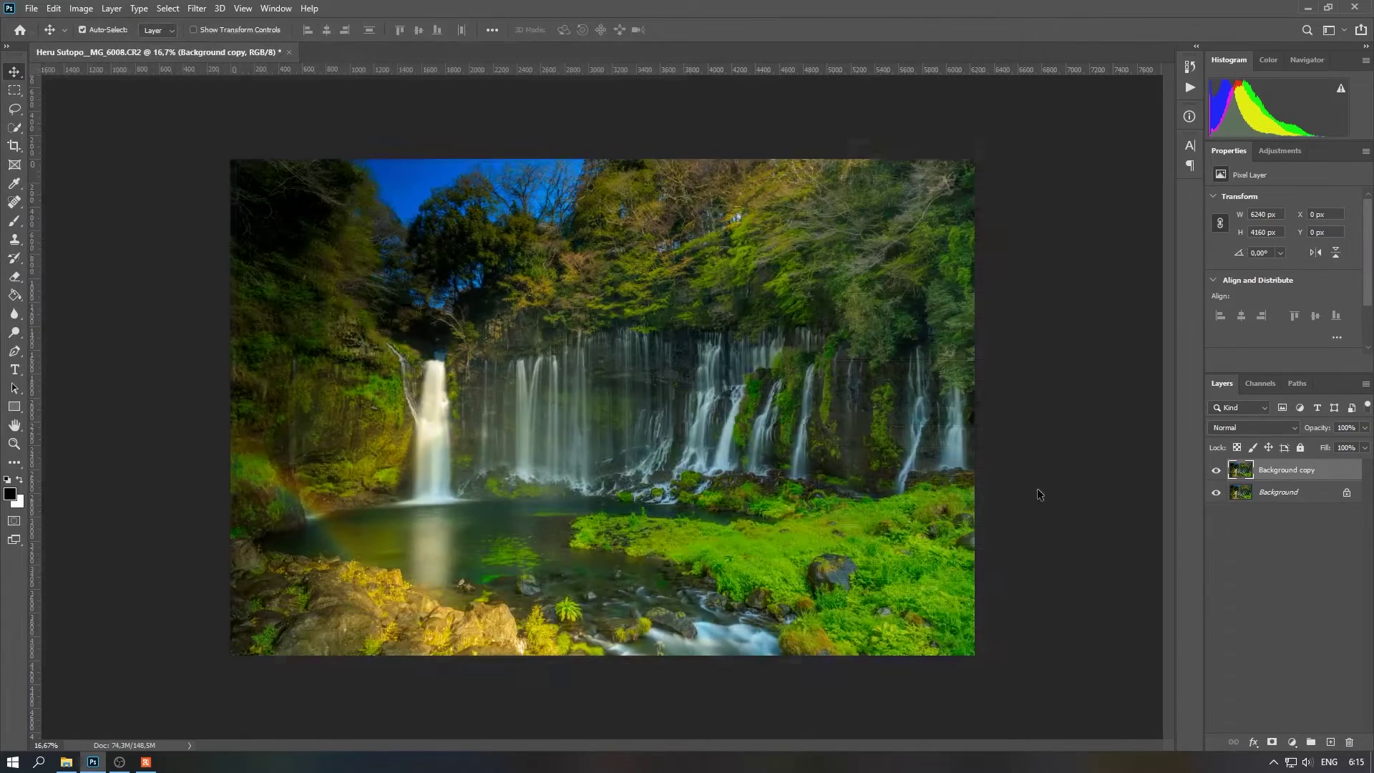
{"action": "right_click", "coordinate": [1330, 473]}
{"action": "left_click", "coordinate": [1227, 569]}
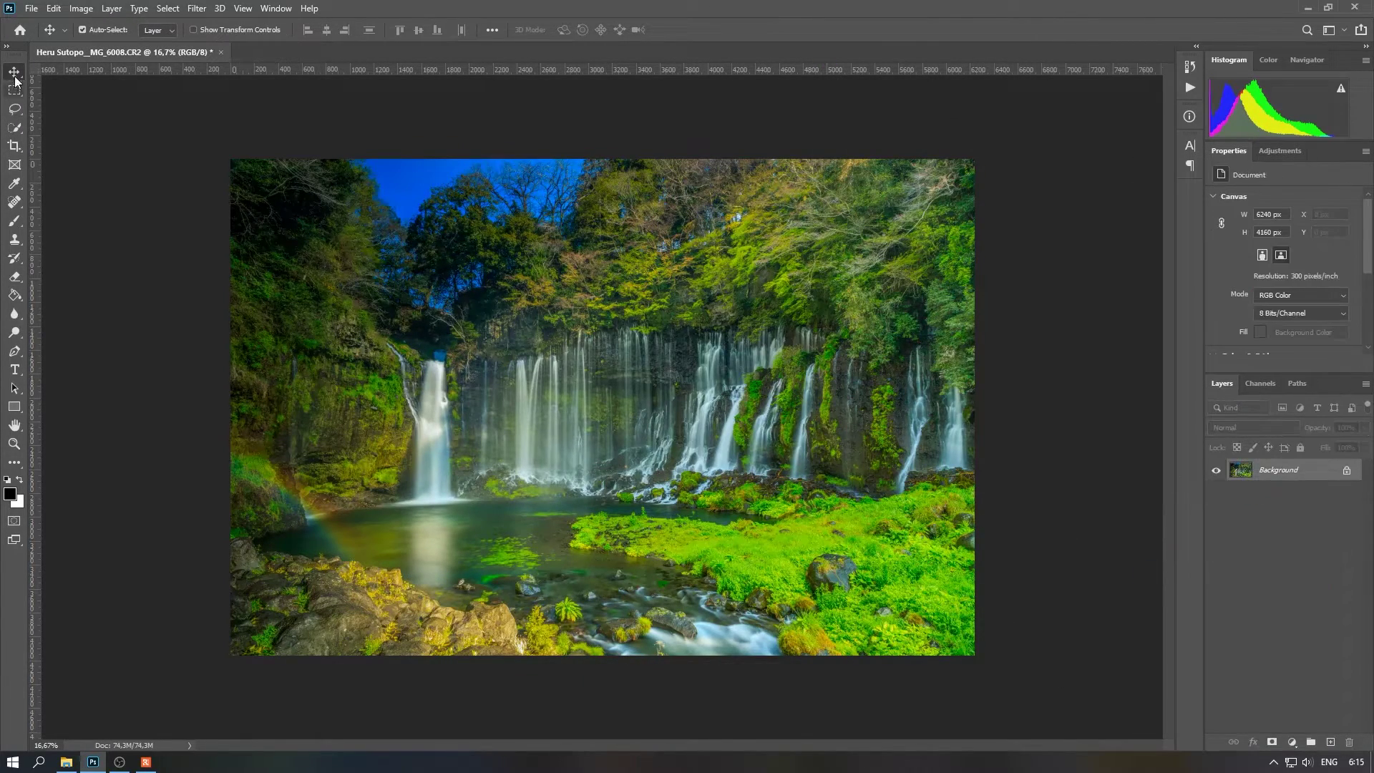
{"action": "left_click_drag", "start_coordinate": [1299, 486], "coordinate": [1331, 740]}
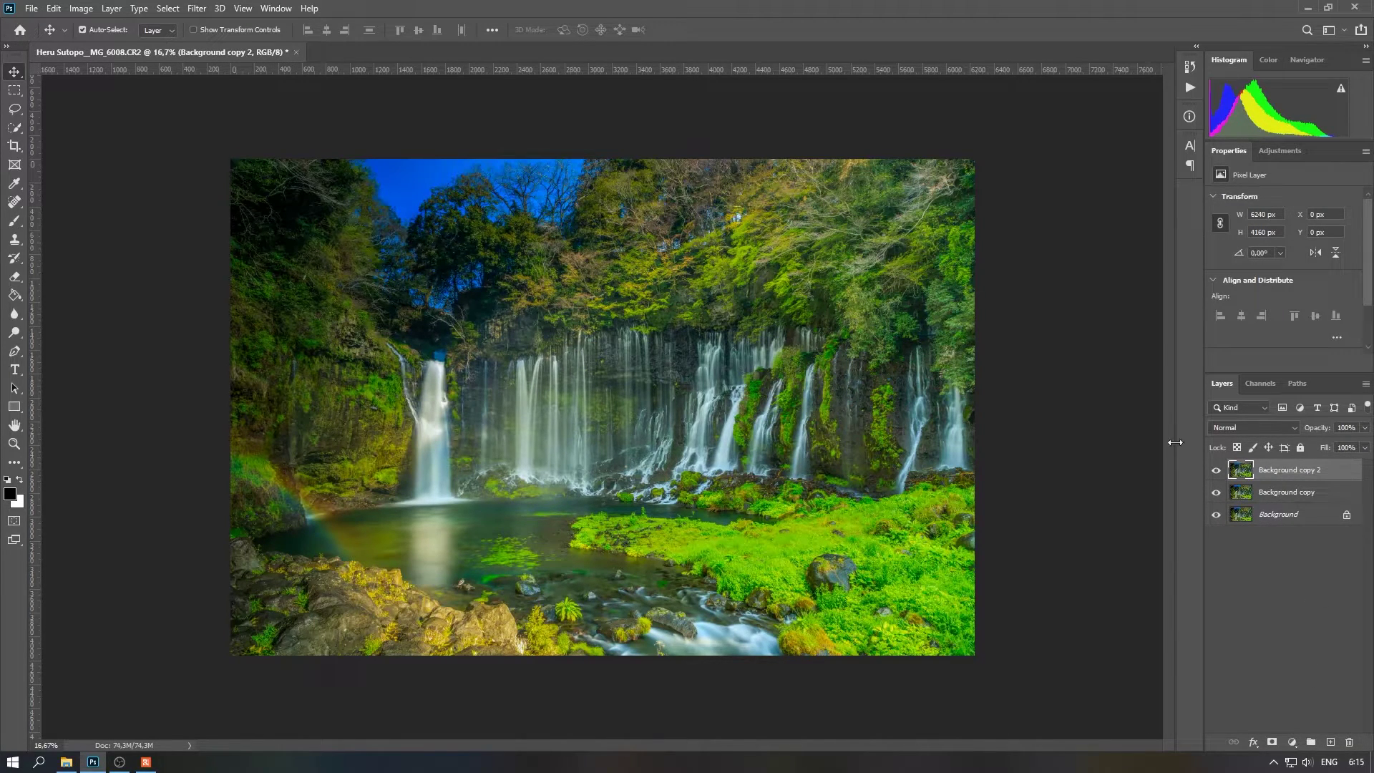
Step: Blur the duplicate with a 24 px Gaussian Blur and Apply Image in Multiply mode
{"action": "left_click", "coordinate": [198, 8]}
{"action": "mouse_move", "coordinate": [277, 170]}
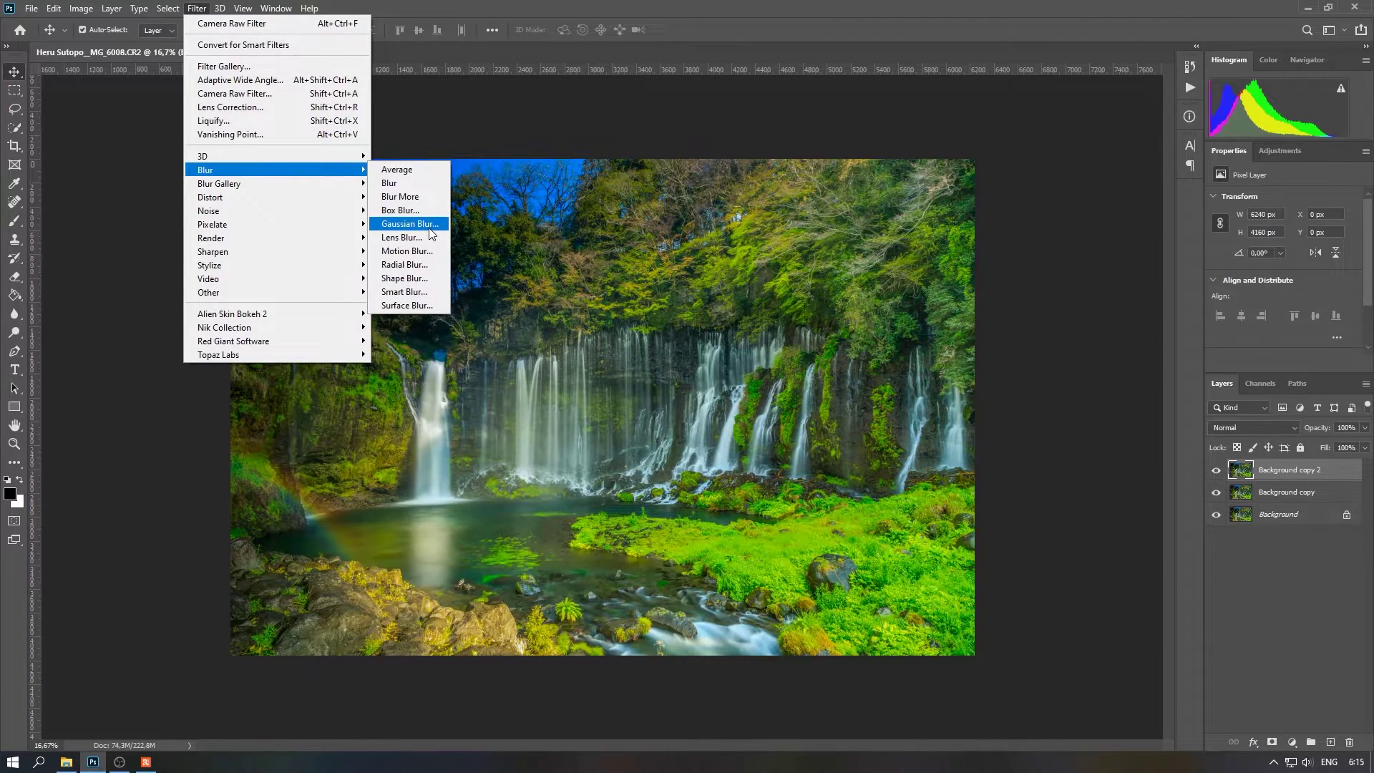
{"action": "left_click", "coordinate": [410, 224]}
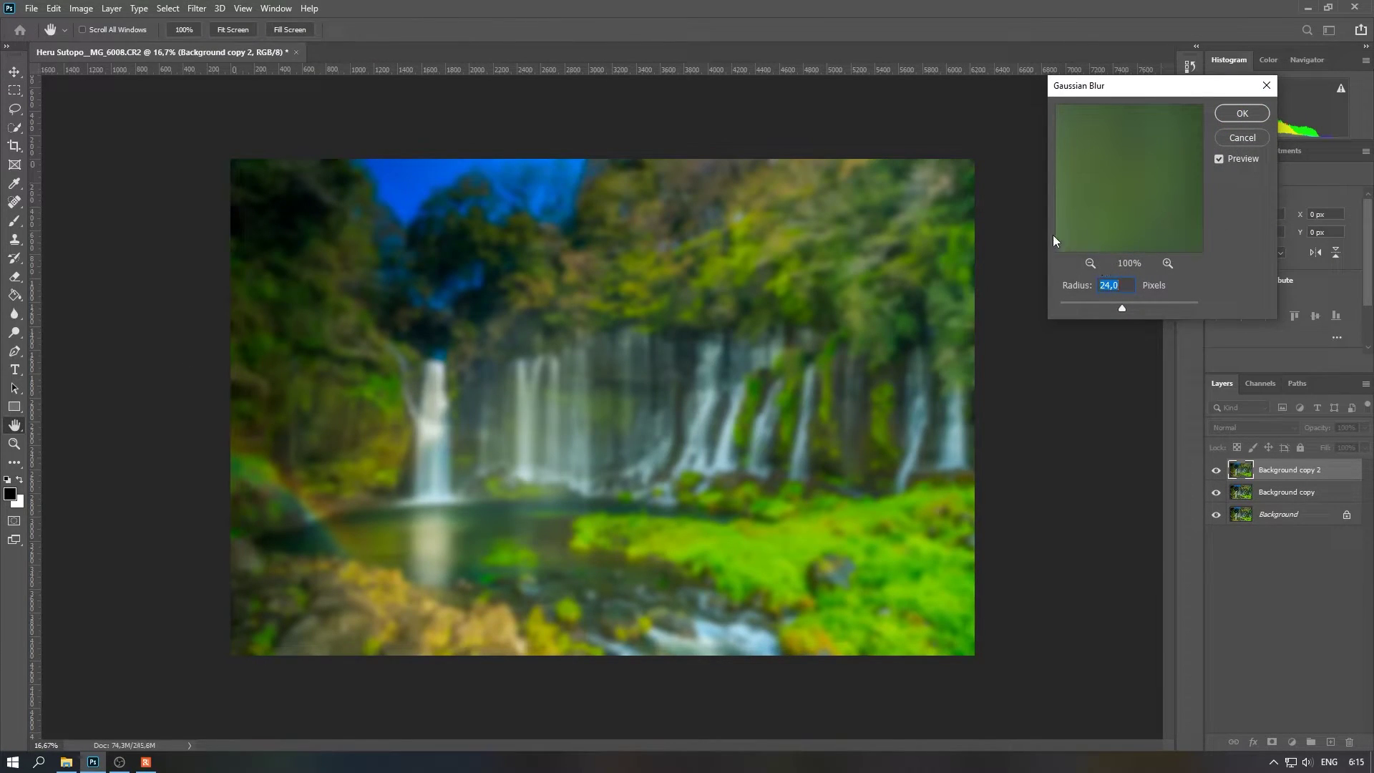
{"action": "left_click", "coordinate": [1242, 113]}
{"action": "left_click", "coordinate": [81, 9]}
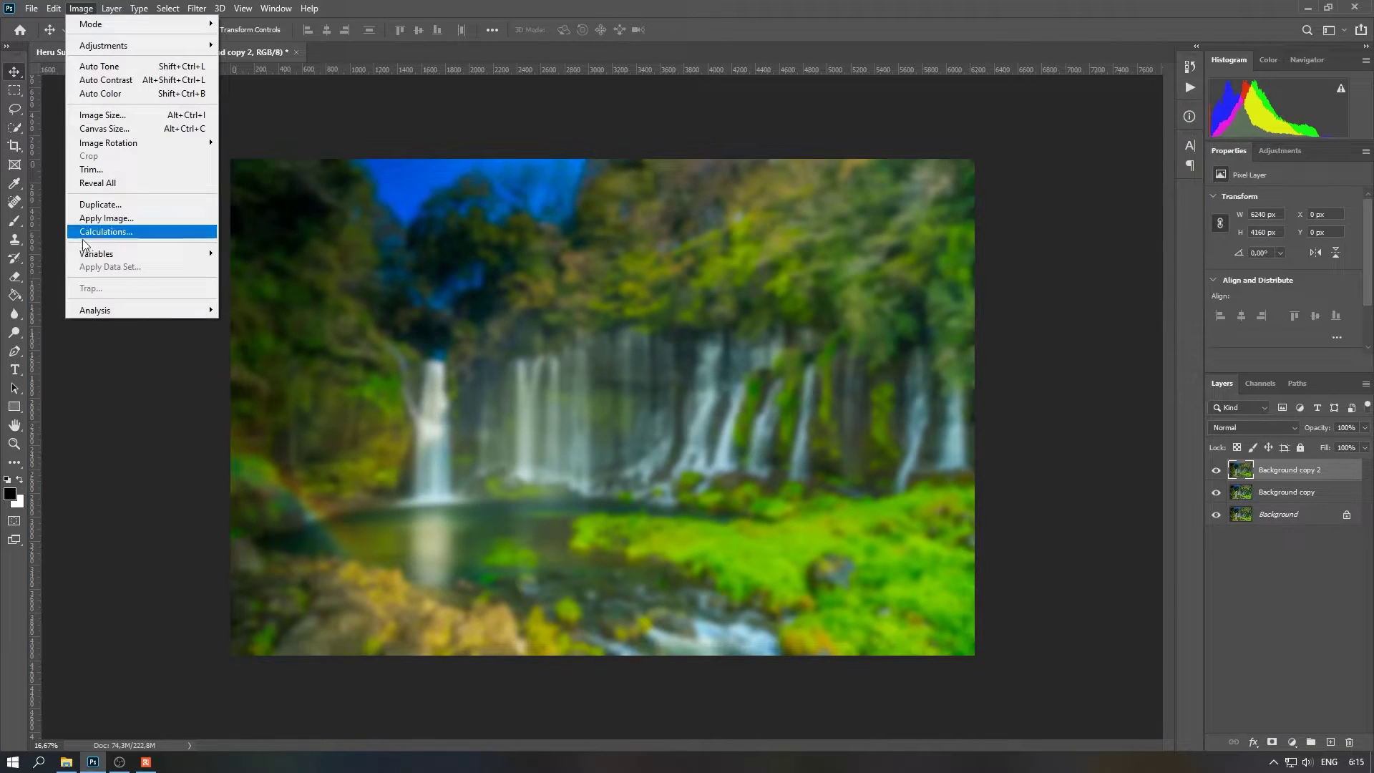
{"action": "left_click", "coordinate": [101, 222]}
{"action": "left_click", "coordinate": [811, 202]}
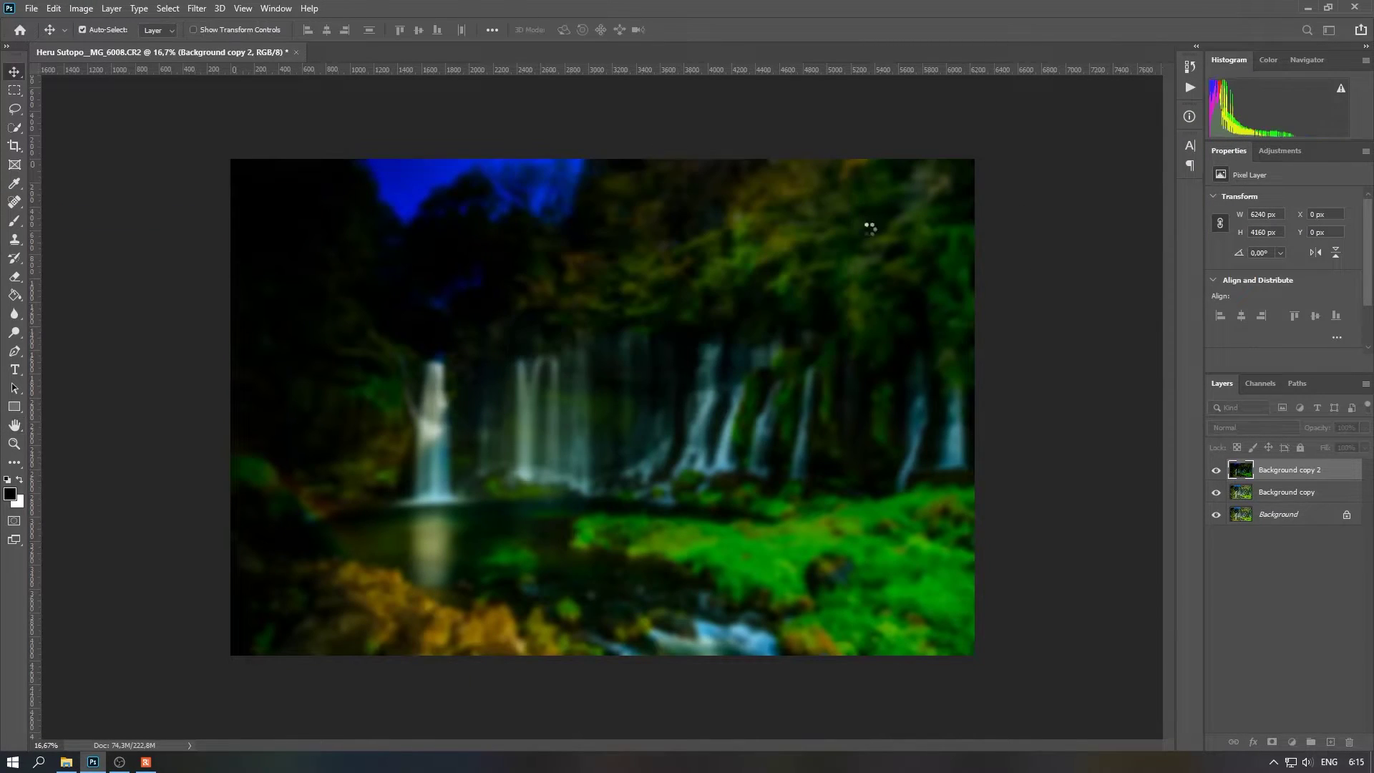
Step: Set the blurred layer to Screen blending and merge it into Background copy
{"action": "key", "text": "v"}
{"action": "left_click", "coordinate": [1260, 428]}
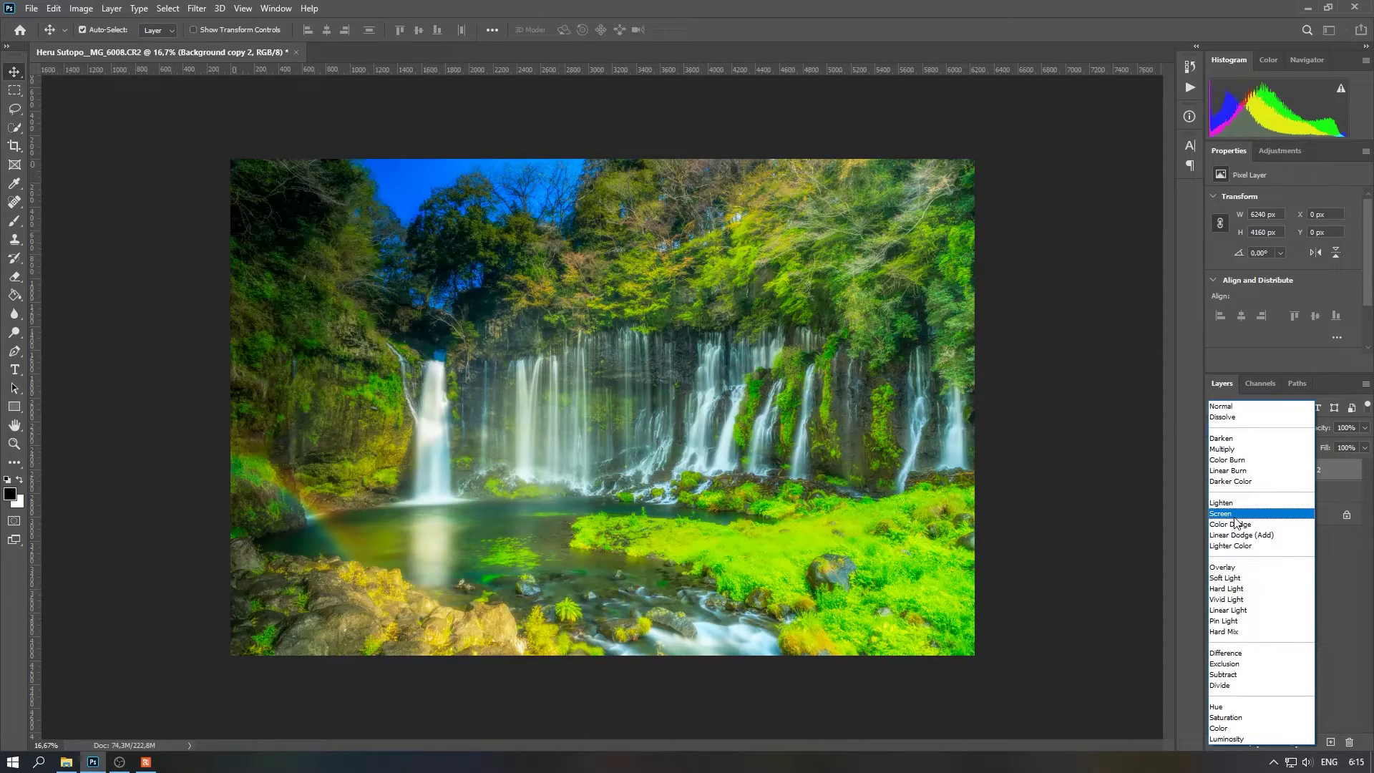
{"action": "left_click", "coordinate": [1237, 514]}
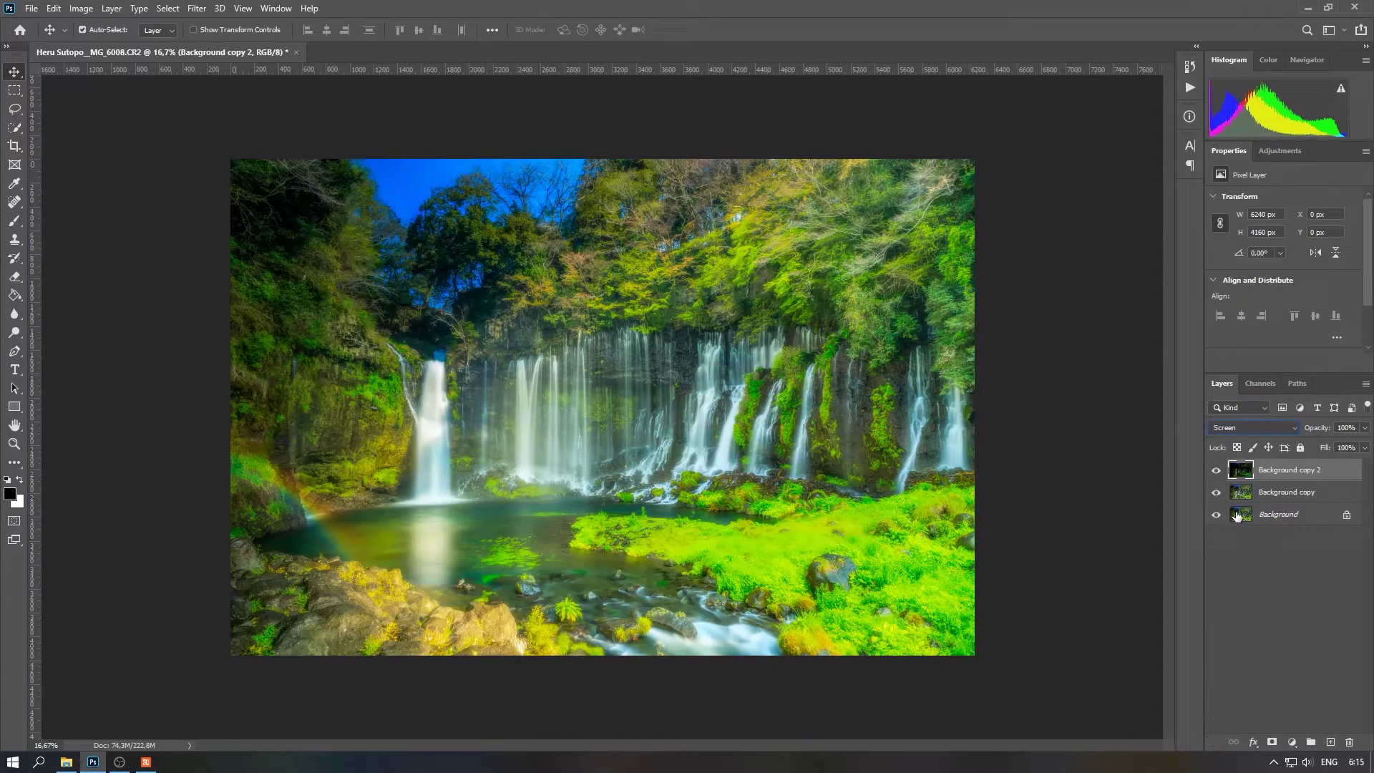
{"action": "right_click", "coordinate": [1323, 479]}
{"action": "left_click", "coordinate": [1264, 567]}
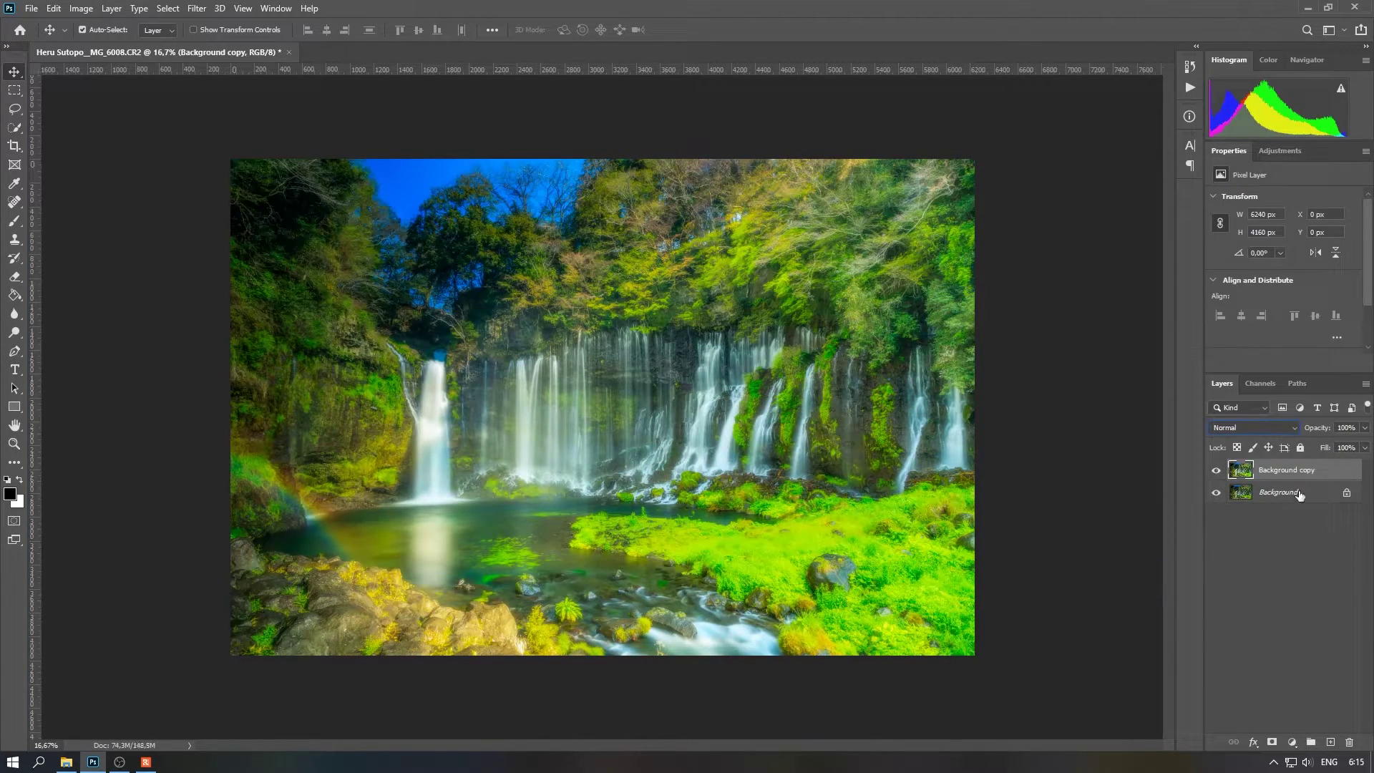
Step: Darken Background copy with Brightness/Contrast at Brightness -40
{"action": "left_click", "coordinate": [81, 8]}
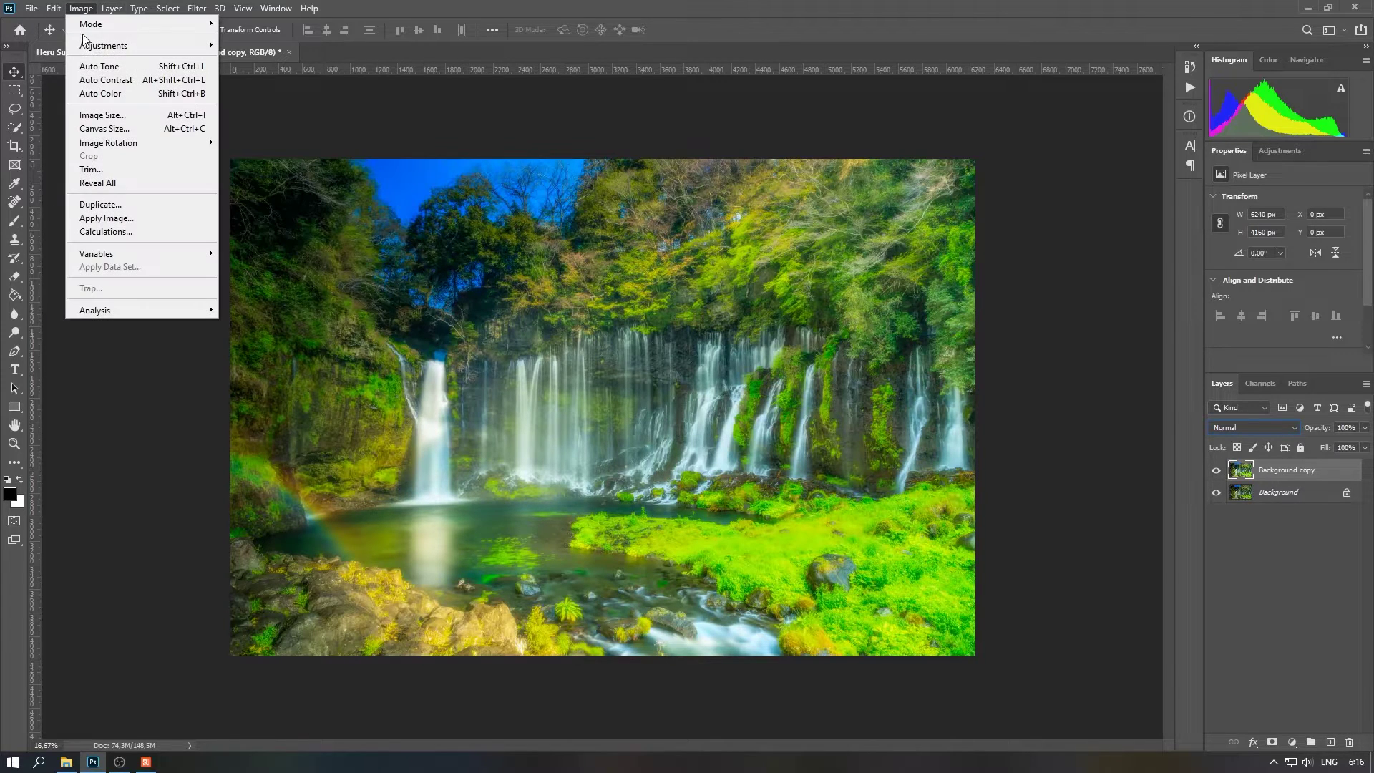
{"action": "left_click", "coordinate": [243, 48]}
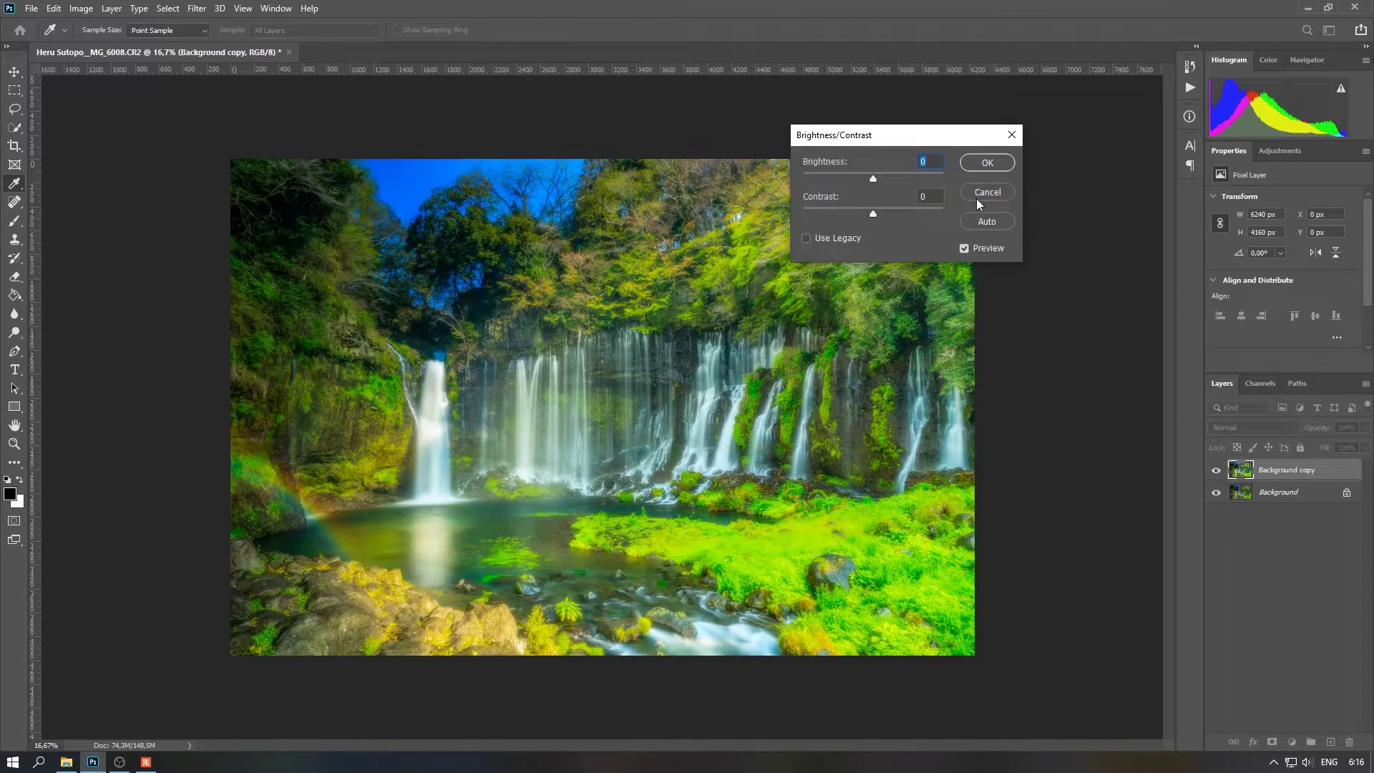
{"action": "type", "text": "-40"}
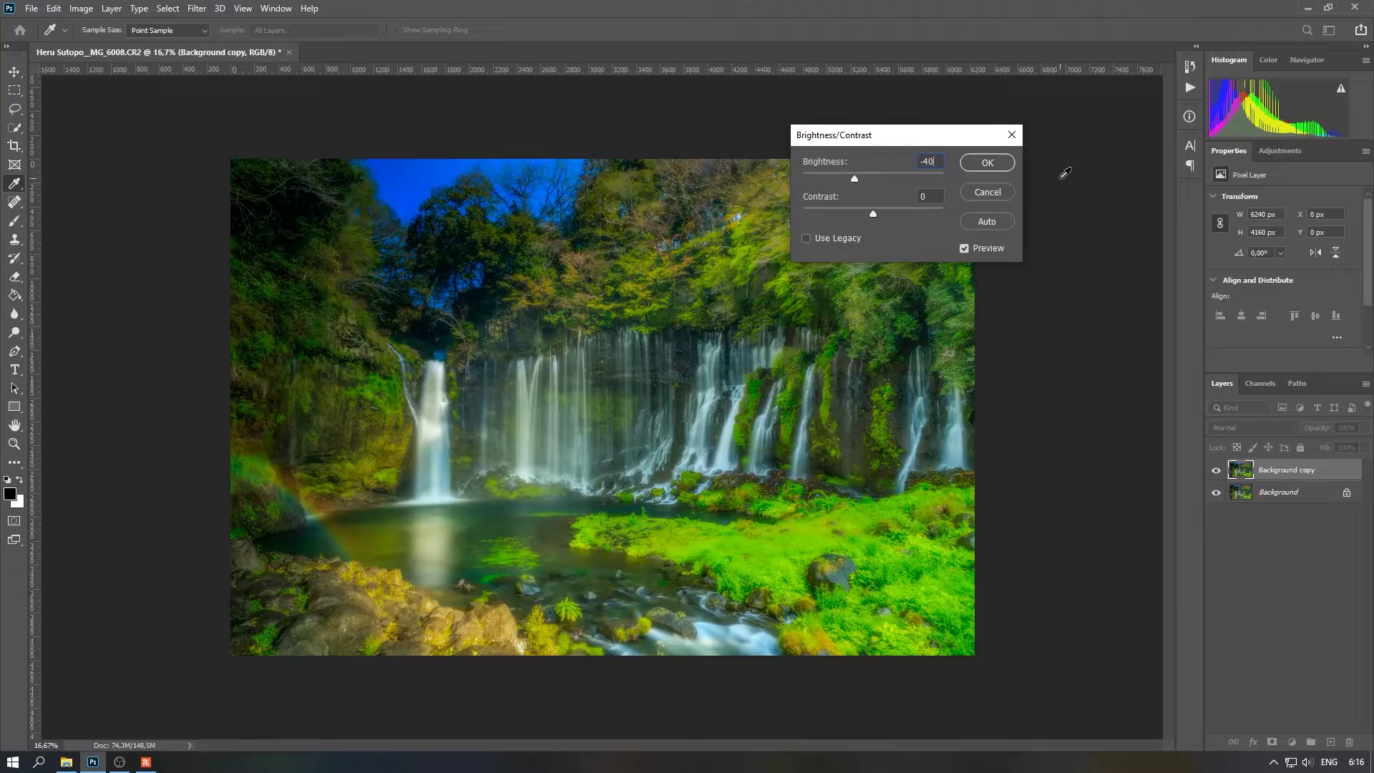
{"action": "left_click", "coordinate": [982, 165]}
Step: Set the layer to 80% opacity, merge it down, and duplicate the result as Layer 1
{"action": "key", "text": "v"}
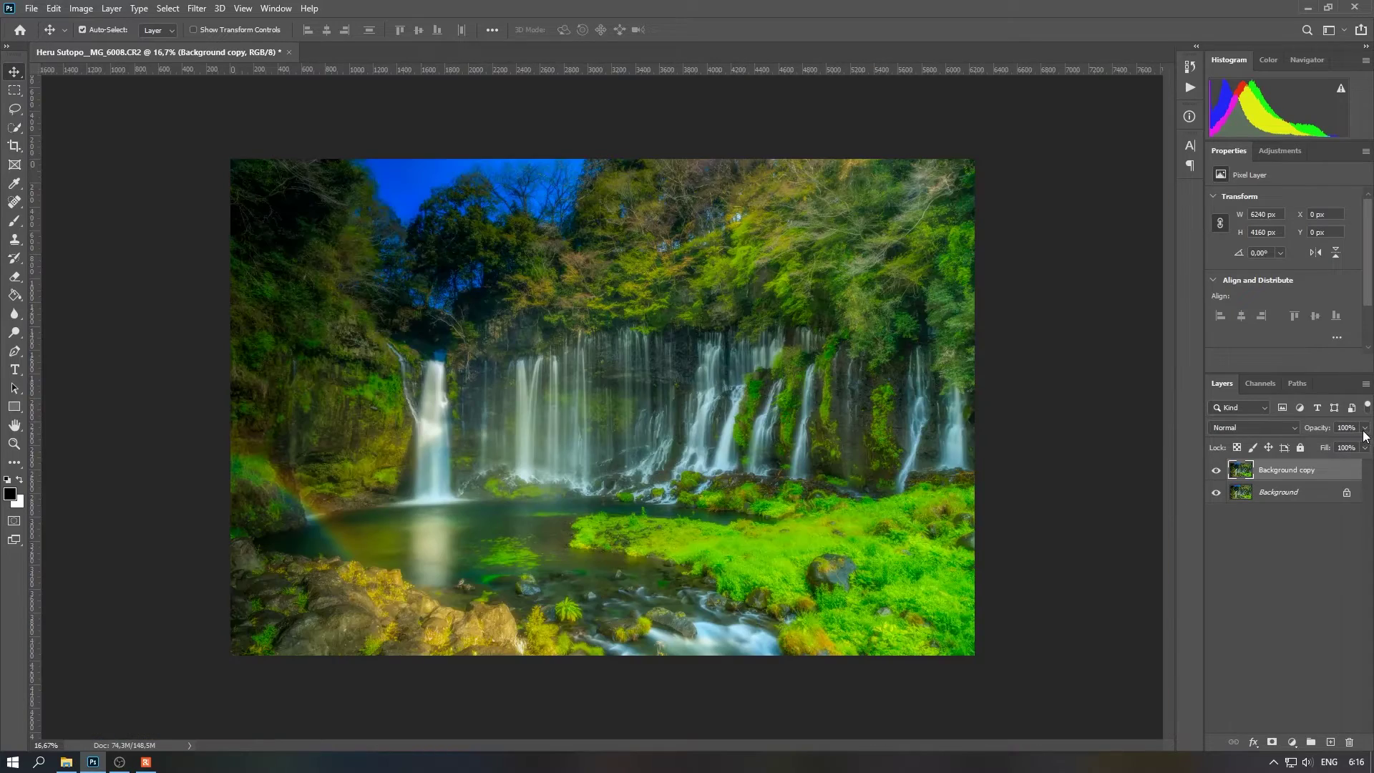
{"action": "left_click", "coordinate": [1365, 448]}
{"action": "left_click_drag", "start_coordinate": [1307, 447], "coordinate": [1323, 449]}
{"action": "left_click", "coordinate": [1328, 472]}
{"action": "right_click", "coordinate": [1314, 478]}
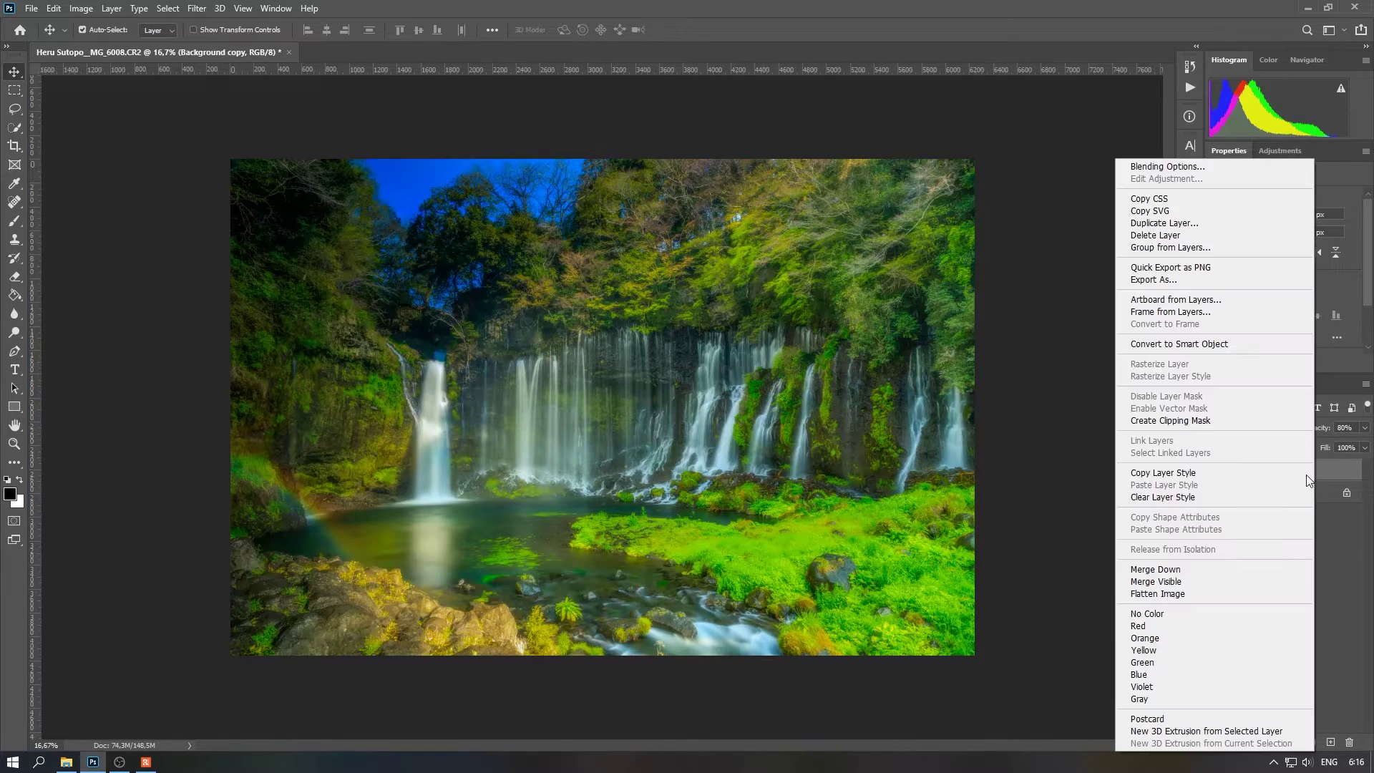
{"action": "left_click", "coordinate": [1248, 569]}
{"action": "left_click_drag", "start_coordinate": [1262, 474], "coordinate": [587, 300]}
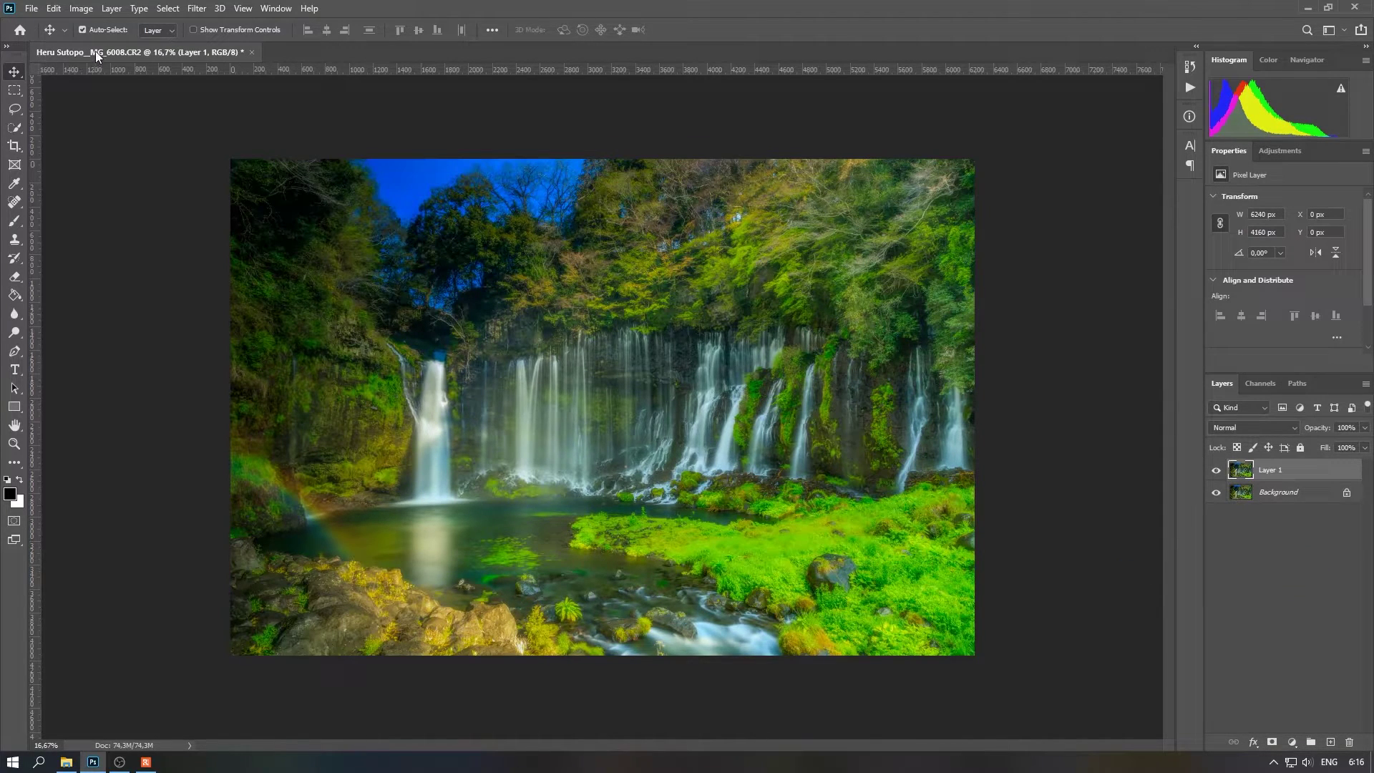
Step: Camera Raw Filter on Layer 1: slightly desaturate Blues (-7) and strongly desaturate Greens
{"action": "left_click", "coordinate": [197, 9]}
{"action": "left_click", "coordinate": [269, 95]}
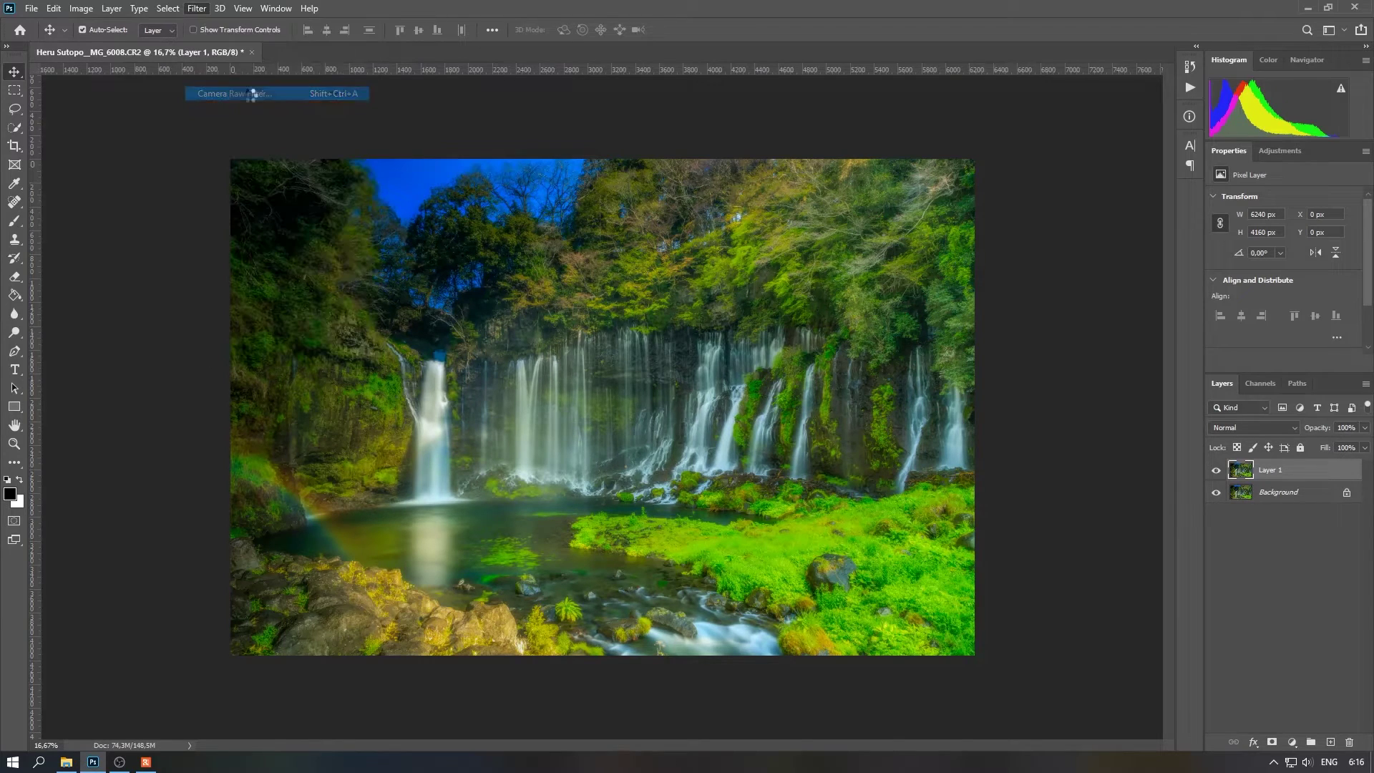
{"action": "left_click", "coordinate": [888, 176]}
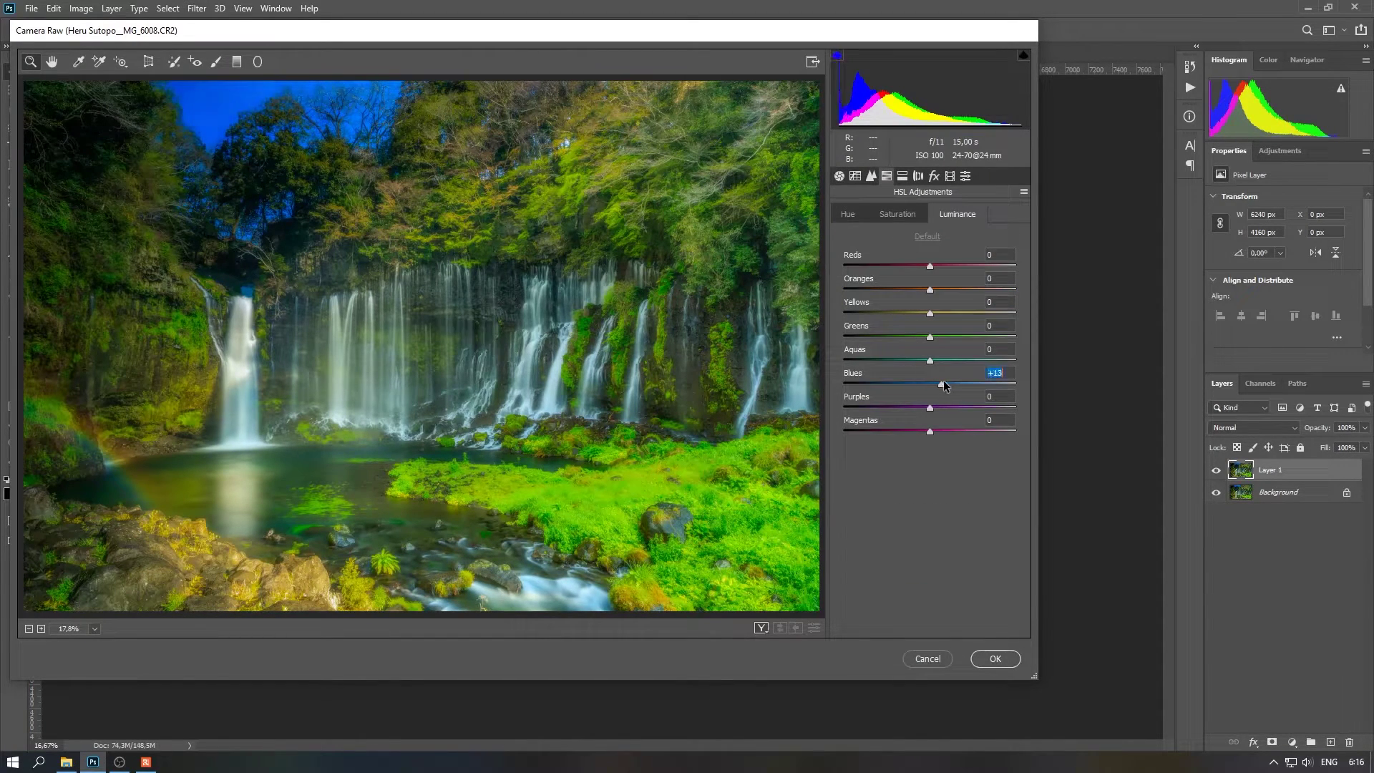
{"action": "left_click", "coordinate": [897, 215]}
{"action": "mouse_move", "coordinate": [924, 381]}
{"action": "left_mouse_down"}
{"action": "mouse_move", "coordinate": [880, 384]}
{"action": "mouse_move", "coordinate": [920, 383]}
{"action": "left_mouse_up"}
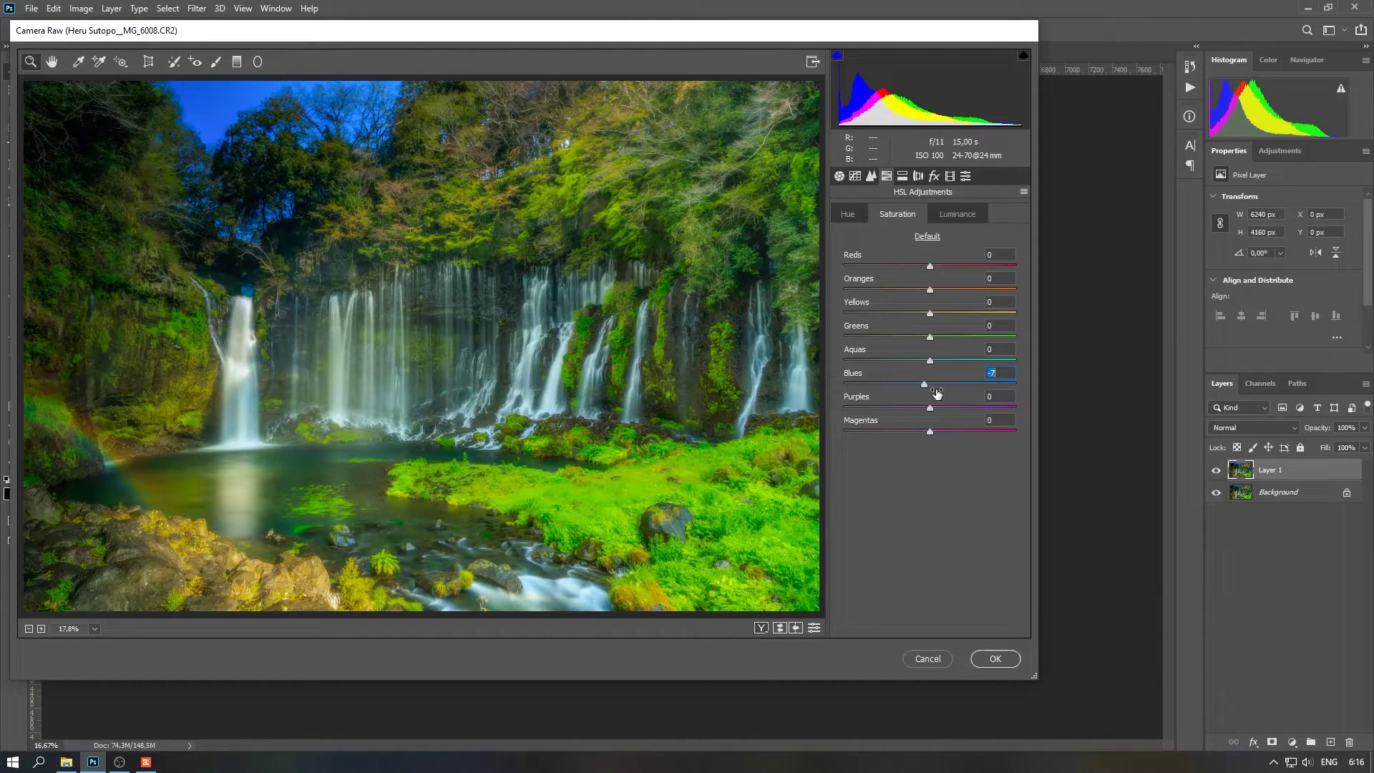
{"action": "mouse_move", "coordinate": [929, 337]}
{"action": "left_mouse_down"}
{"action": "mouse_move", "coordinate": [890, 337]}
{"action": "mouse_move", "coordinate": [895, 353]}
{"action": "left_mouse_up"}
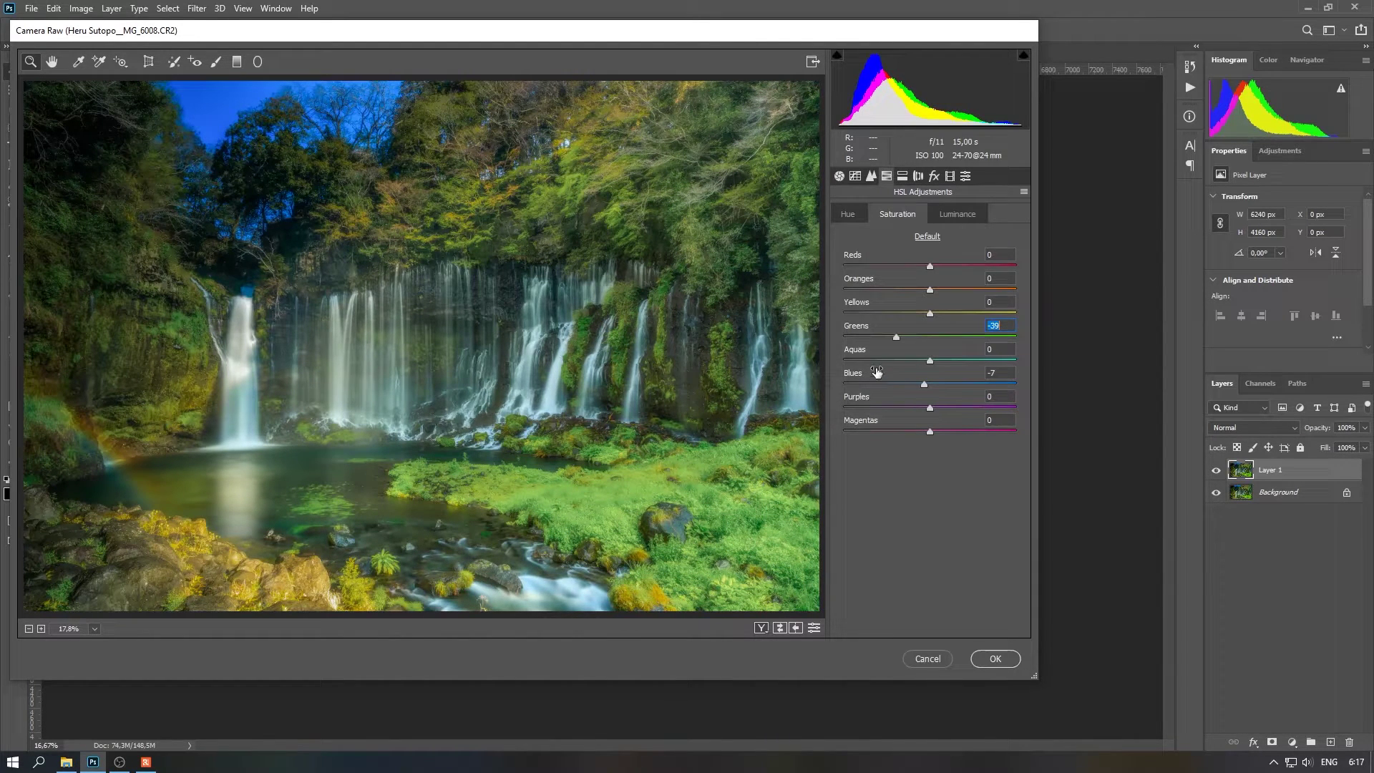
{"action": "left_click", "coordinate": [982, 658]}
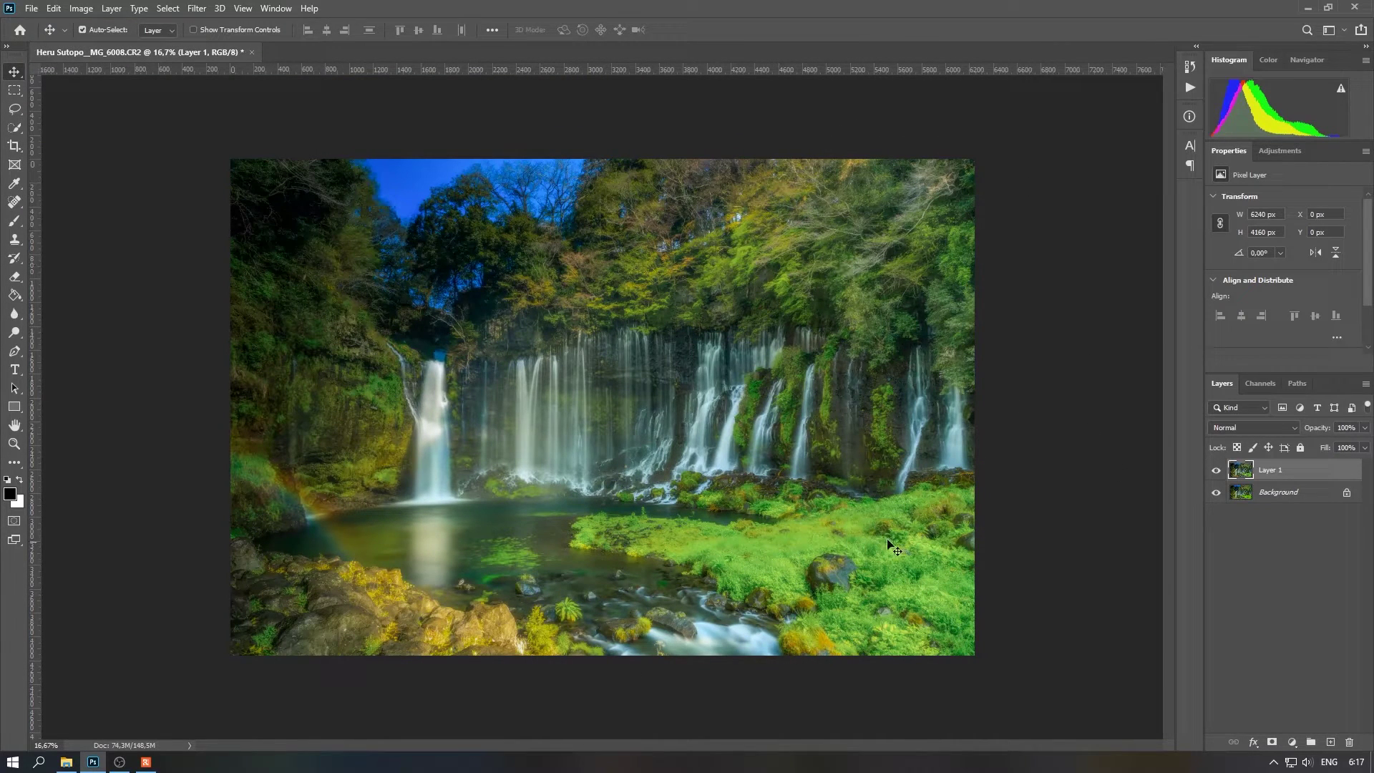
Step: Mask Layer 1, painting black over the cliffs and waterfalls with a soft 1200 px brush
{"action": "left_click", "coordinate": [1272, 743]}
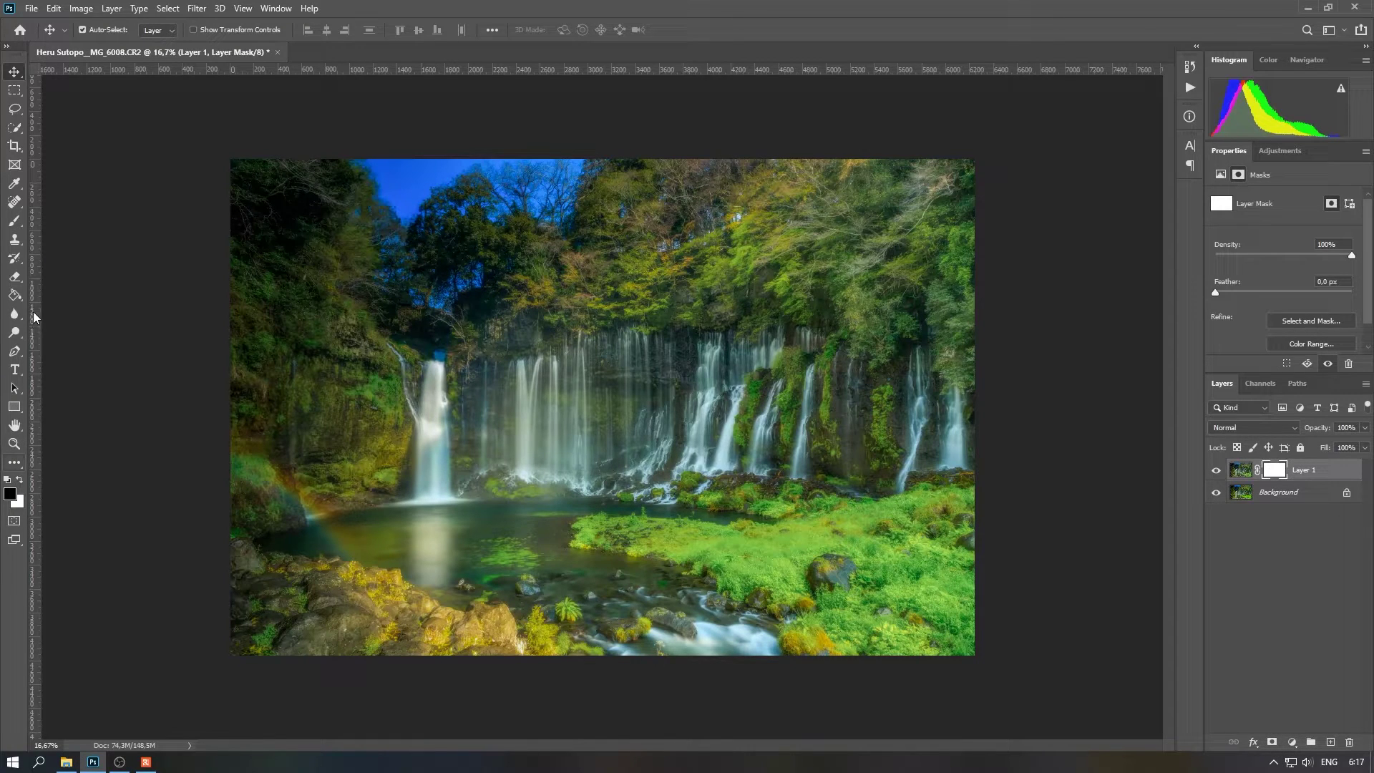
{"action": "left_click", "coordinate": [14, 220]}
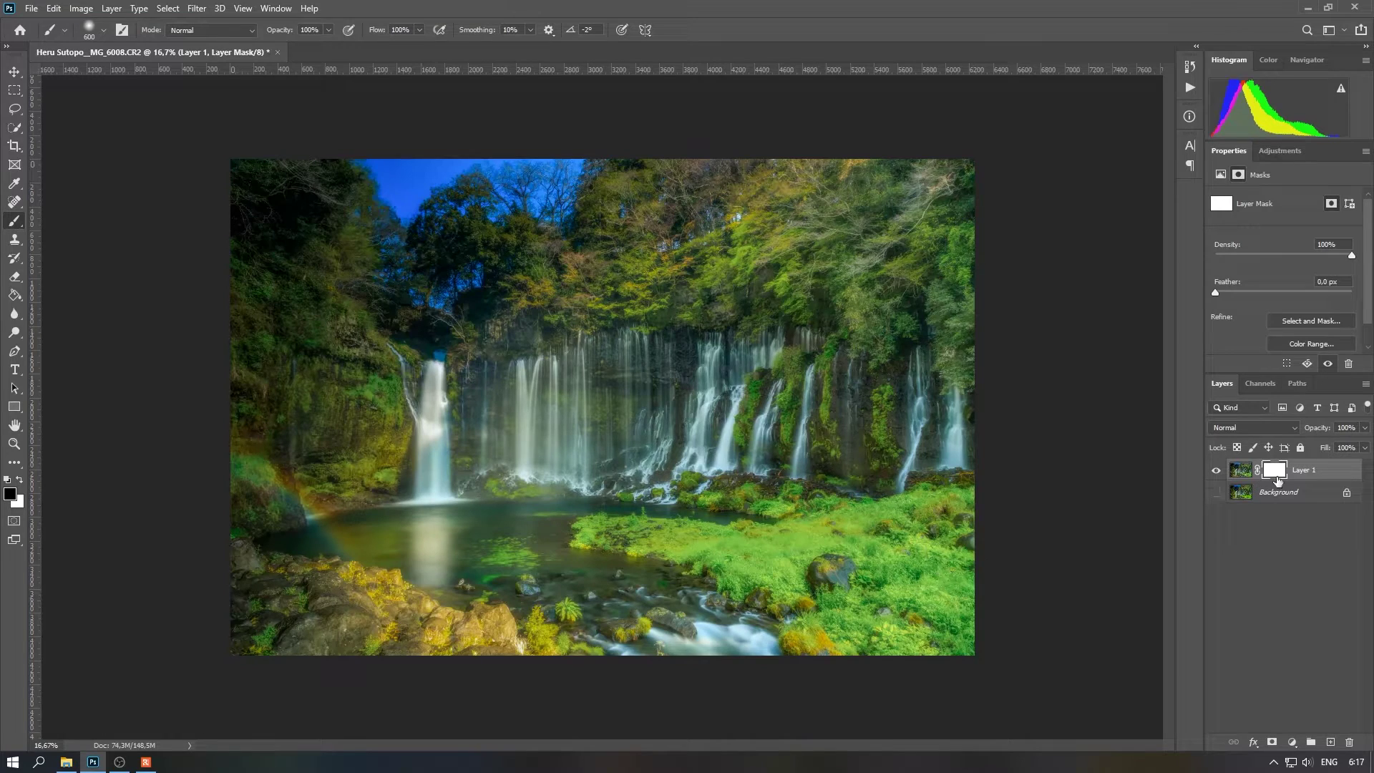
{"action": "right_click", "coordinate": [880, 320]}
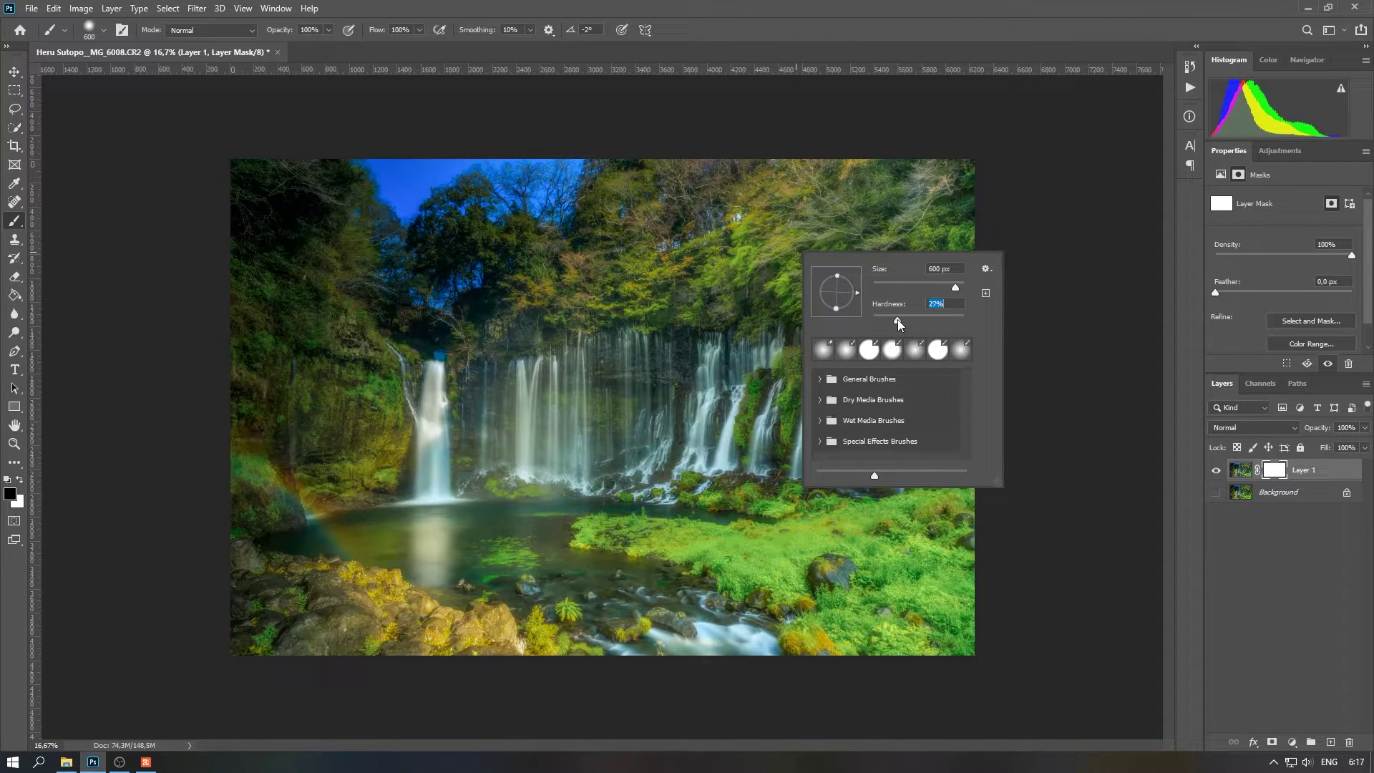
{"action": "key", "text": "Return"}
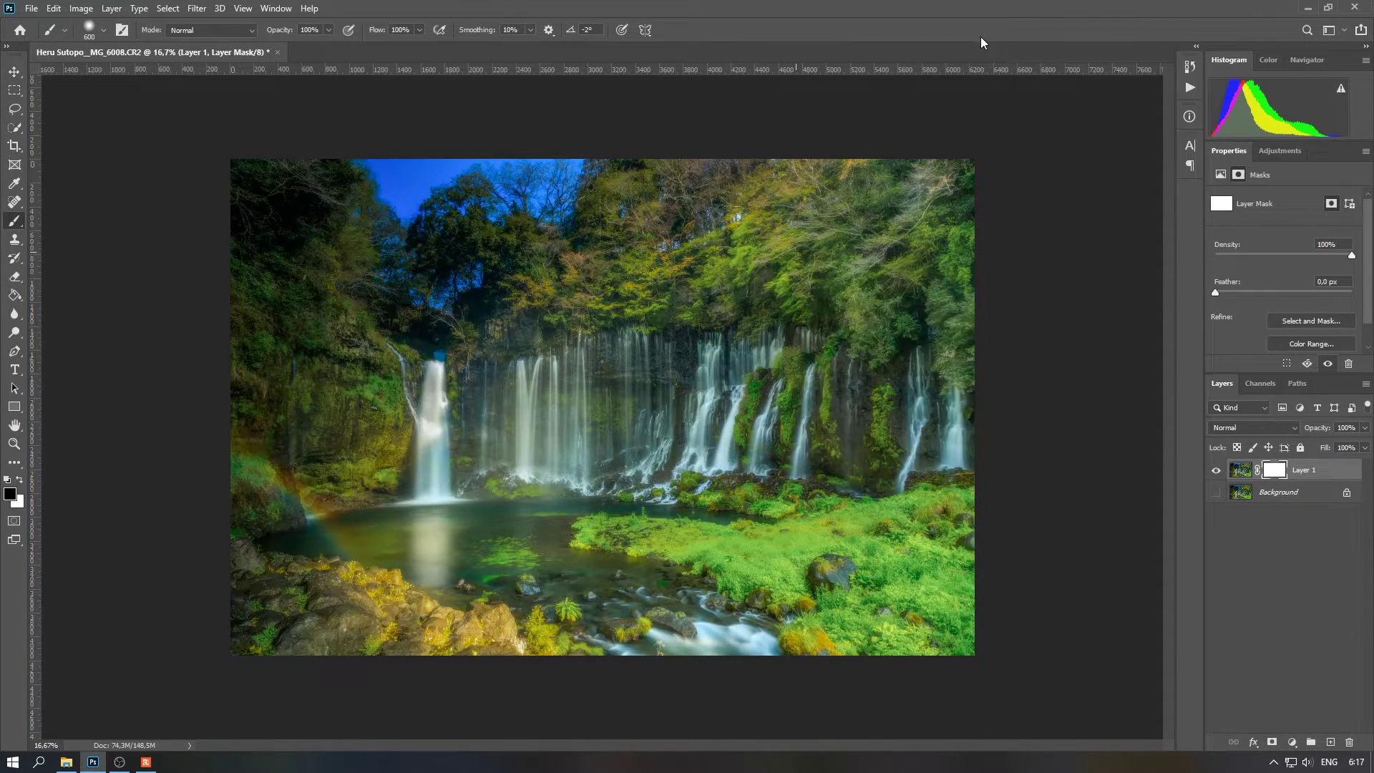
{"action": "key", "text": "bracketright"}
{"action": "key", "text": "bracketright"}
{"action": "key", "text": "bracketright"}
{"action": "key", "text": "bracketright"}
{"action": "key", "text": "bracketright"}
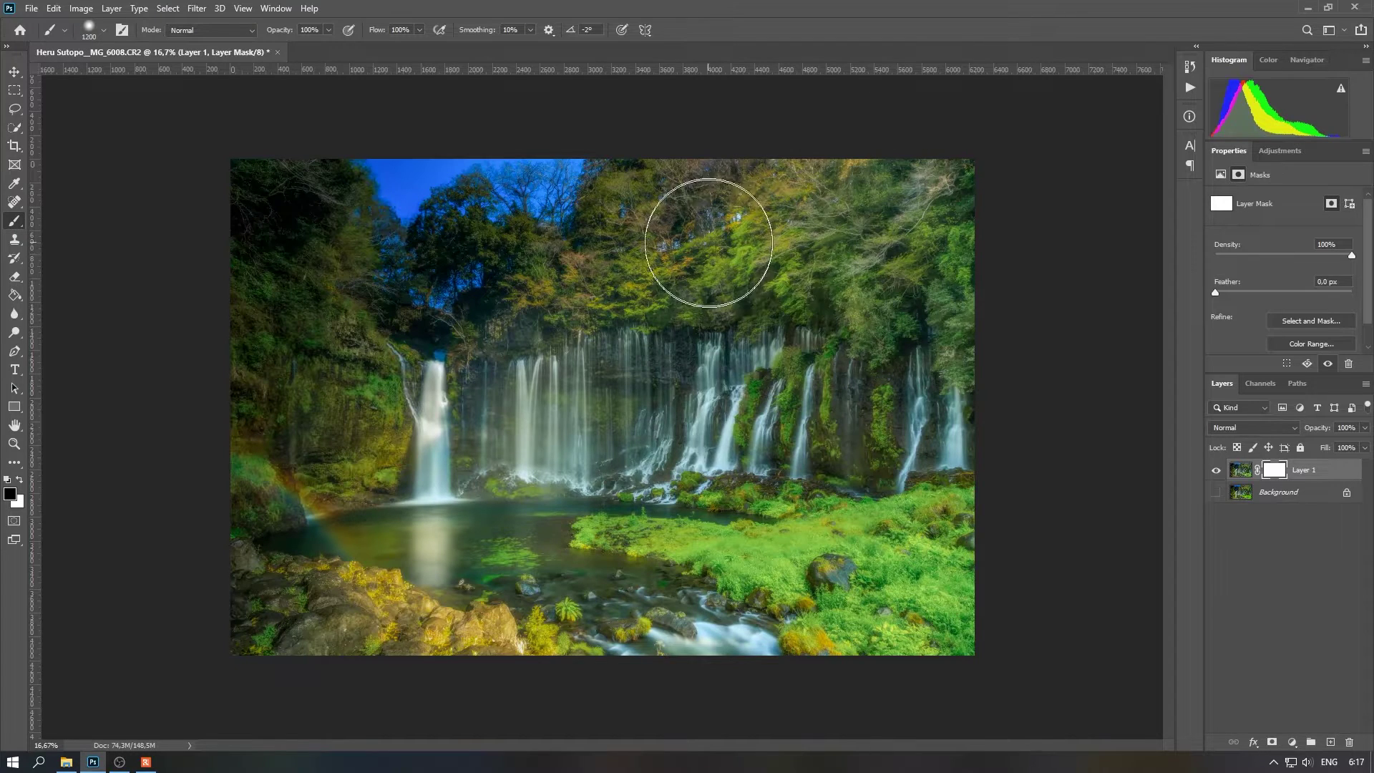
{"action": "mouse_move", "coordinate": [976, 184]}
{"action": "left_mouse_down"}
{"action": "mouse_move", "coordinate": [814, 322]}
{"action": "mouse_move", "coordinate": [1021, 315]}
{"action": "mouse_move", "coordinate": [889, 398]}
{"action": "mouse_move", "coordinate": [905, 393]}
{"action": "mouse_move", "coordinate": [362, 398]}
{"action": "mouse_move", "coordinate": [221, 429]}
{"action": "mouse_move", "coordinate": [485, 495]}
{"action": "mouse_move", "coordinate": [386, 651]}
{"action": "mouse_move", "coordinate": [582, 645]}
{"action": "mouse_move", "coordinate": [506, 454]}
{"action": "mouse_move", "coordinate": [853, 419]}
{"action": "left_mouse_up"}
Step: Compare the image with Layer 1 toggled off and on, then merge it into Background
{"action": "key", "text": "v"}
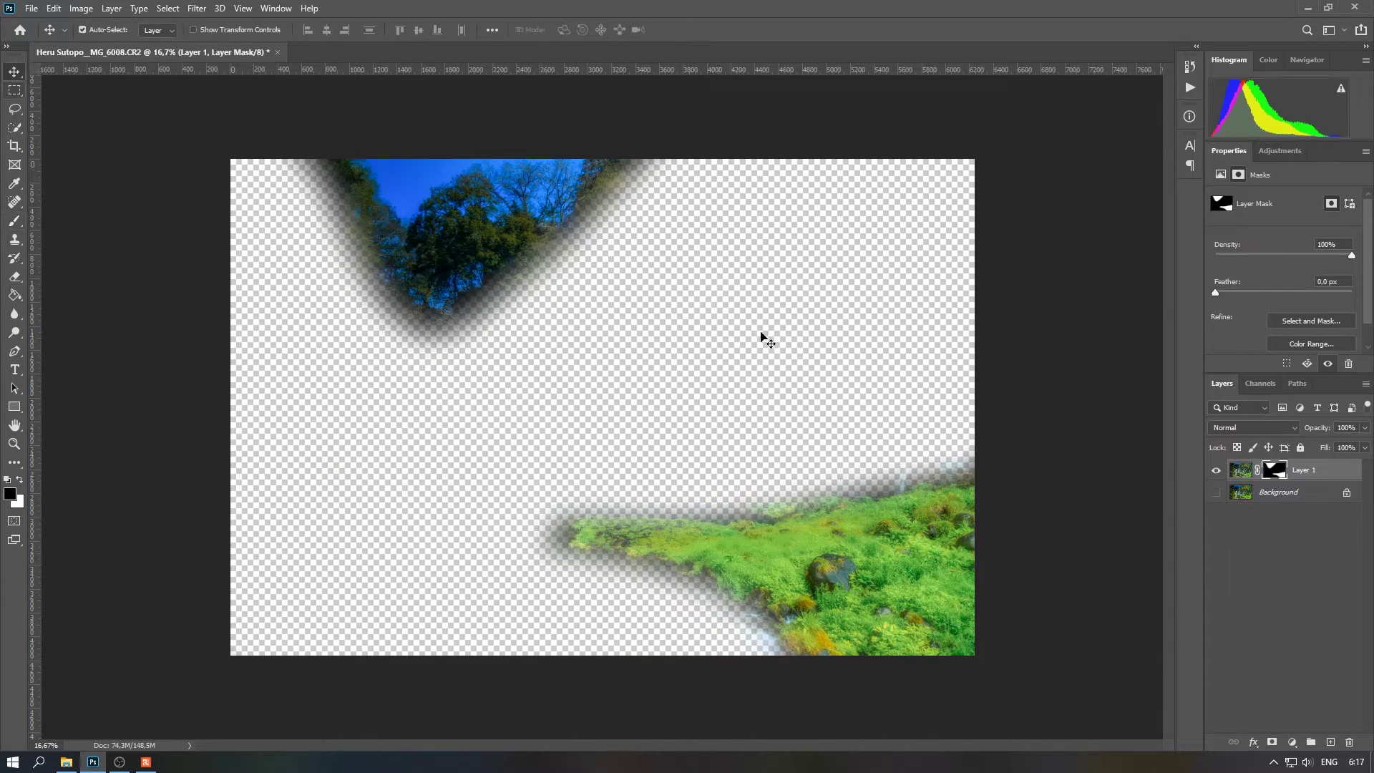
{"action": "left_click", "coordinate": [1216, 492]}
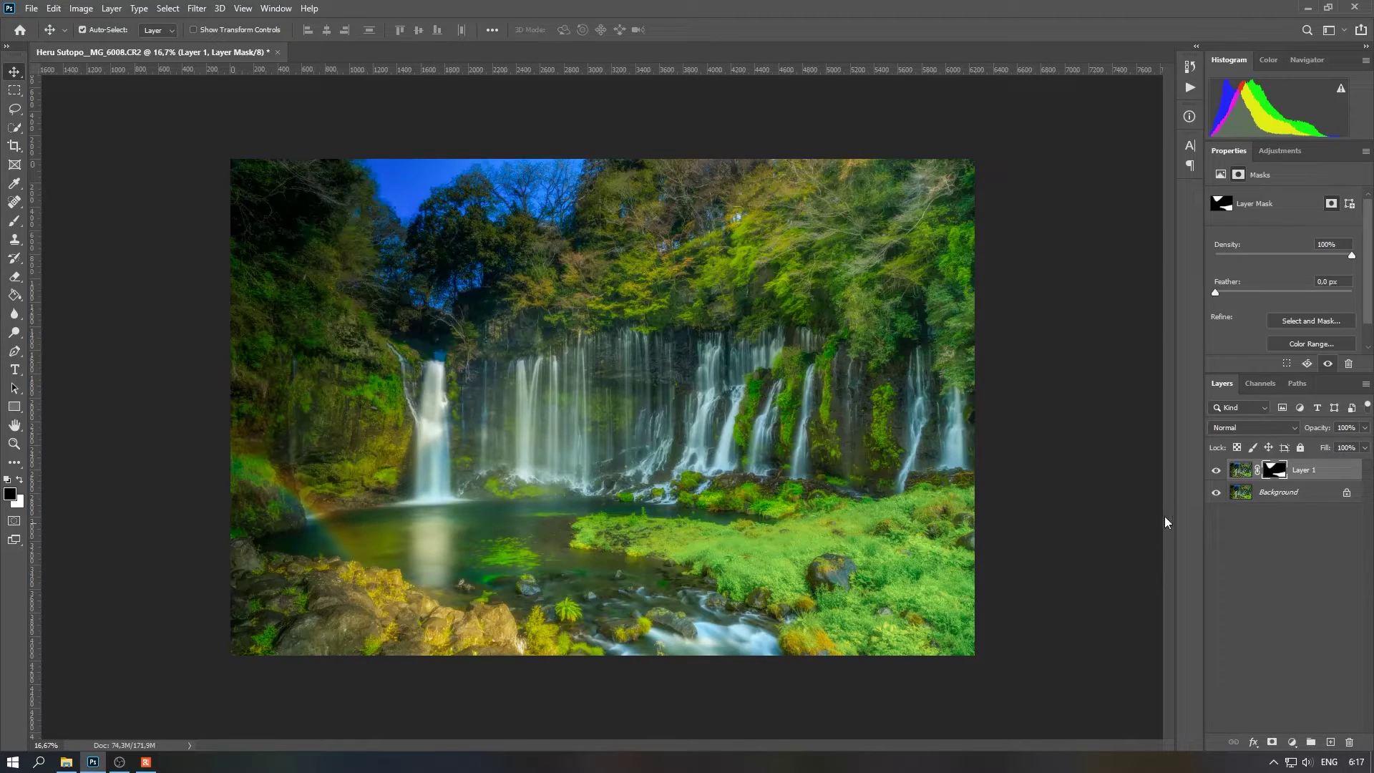
{"action": "left_click", "coordinate": [1217, 471]}
{"action": "left_click", "coordinate": [1217, 471]}
{"action": "right_click", "coordinate": [1320, 480]}
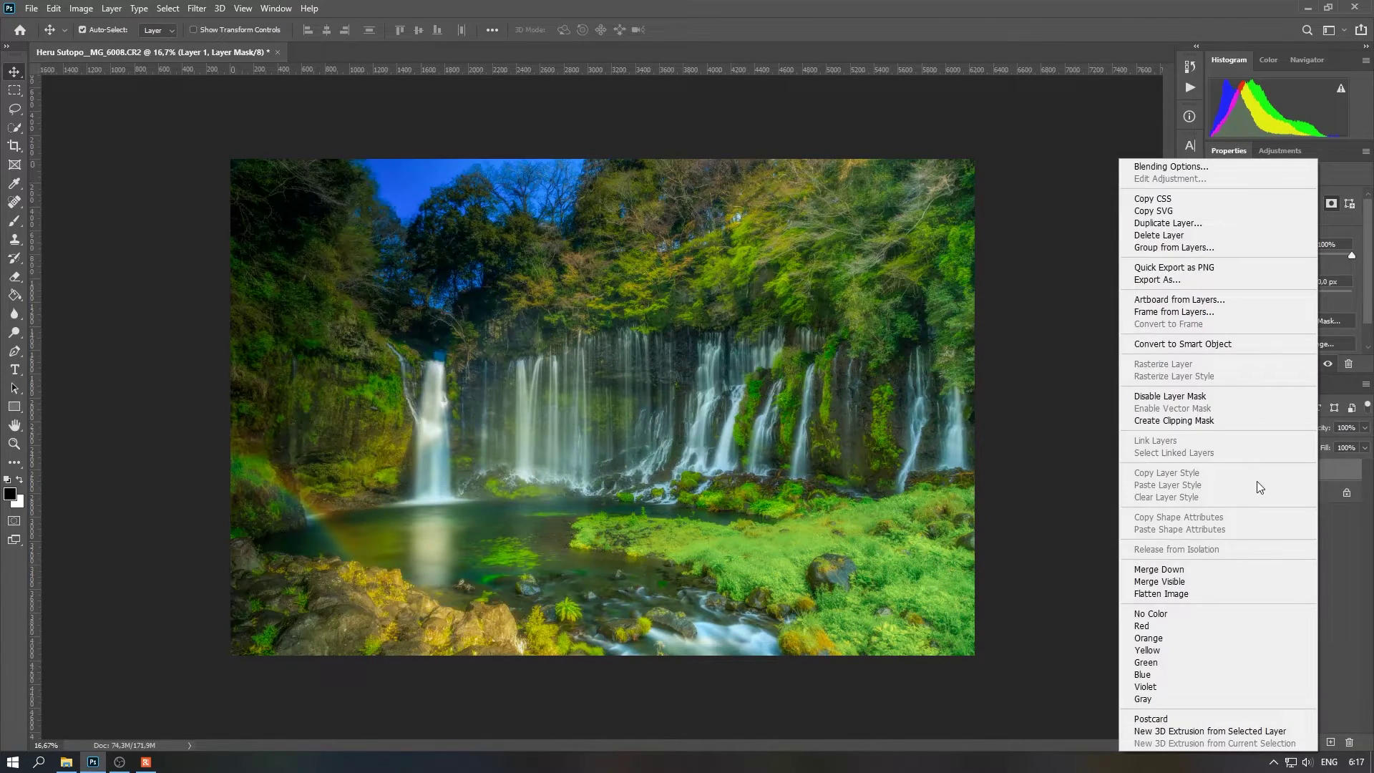
{"action": "left_click", "coordinate": [1260, 568]}
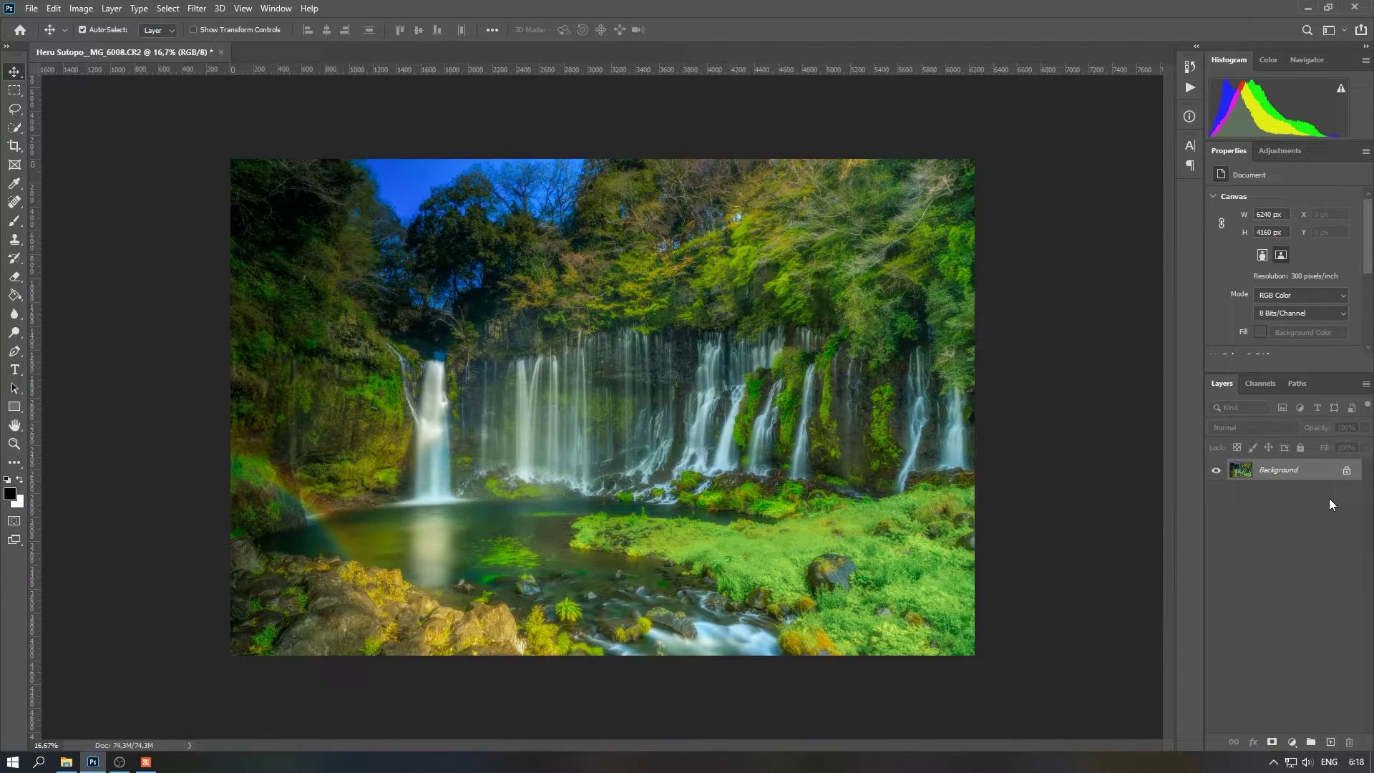
Step: Add a new empty layer above Background set to Soft Light blending
{"action": "left_click", "coordinate": [1331, 742]}
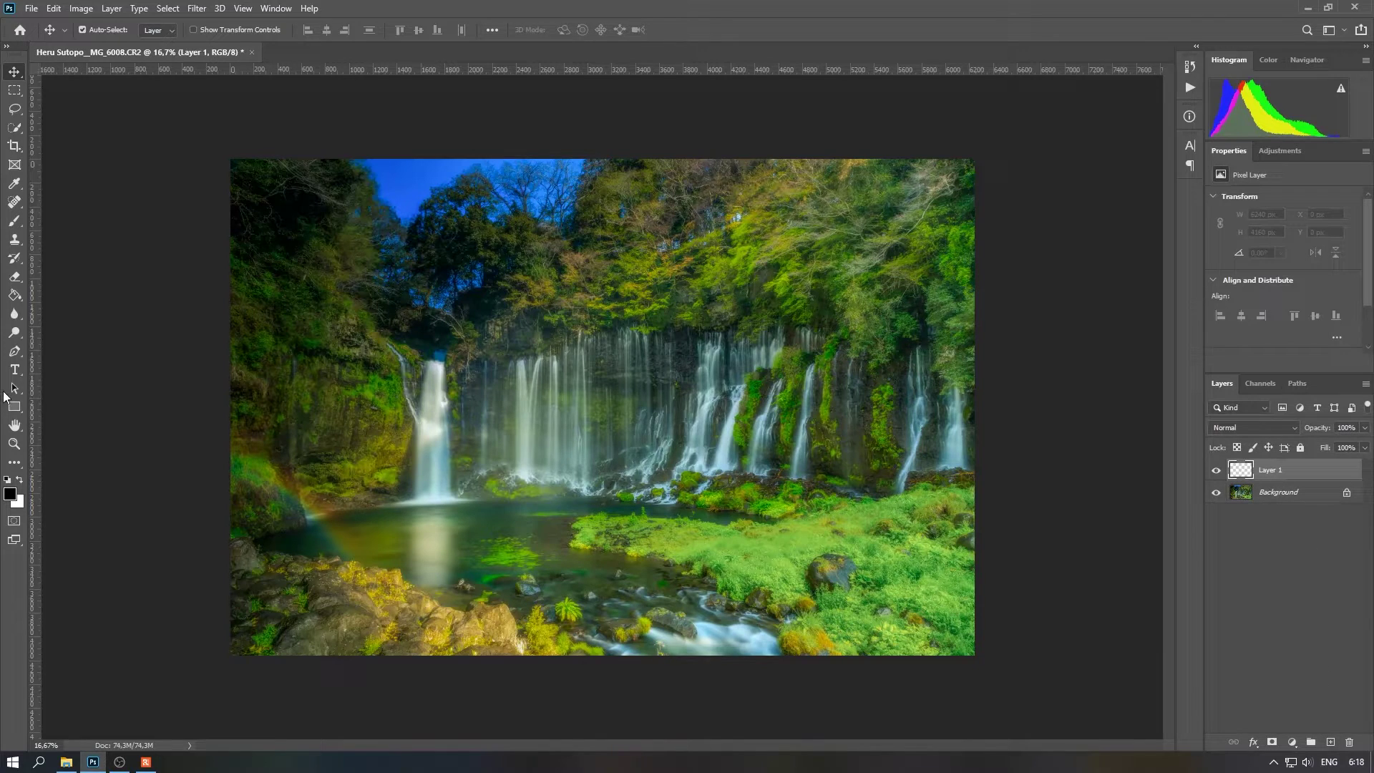
{"action": "left_click", "coordinate": [14, 223]}
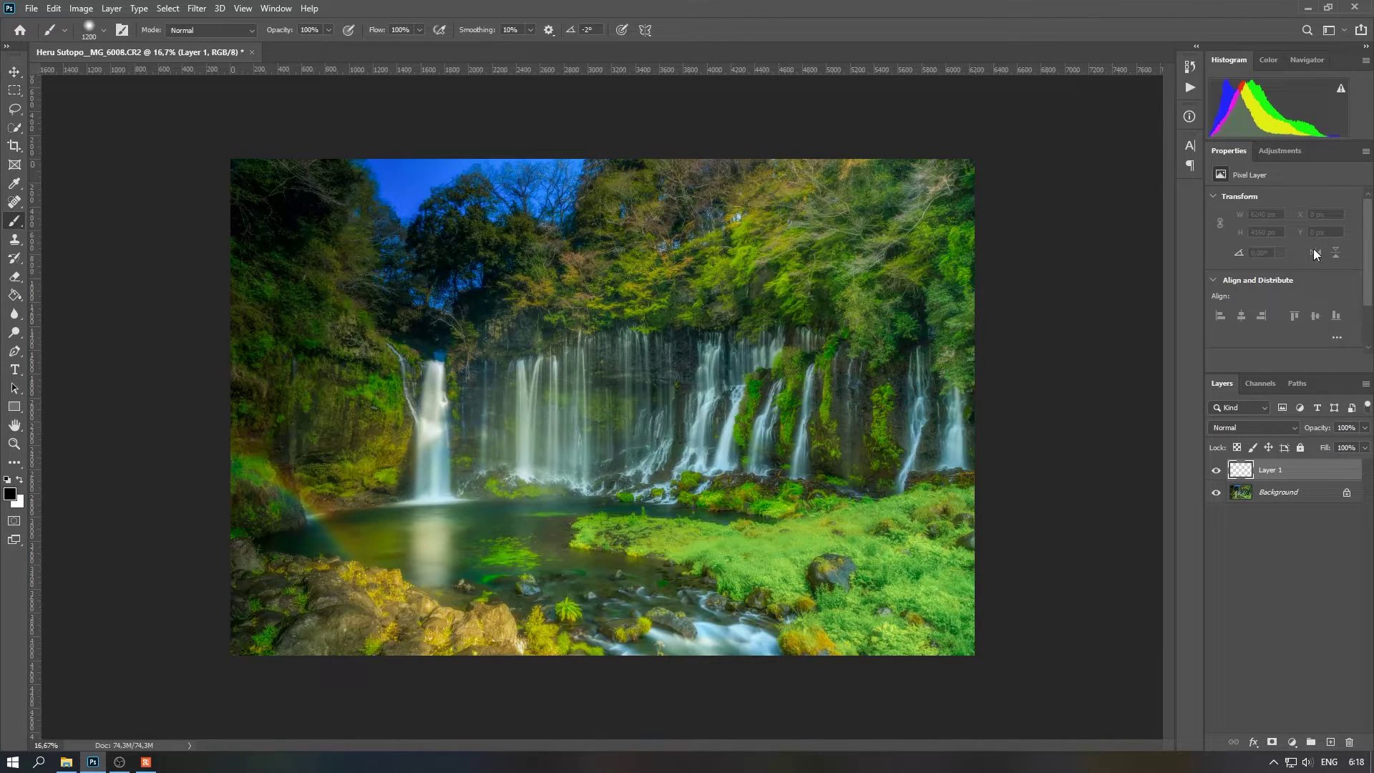
{"action": "left_click", "coordinate": [1292, 428]}
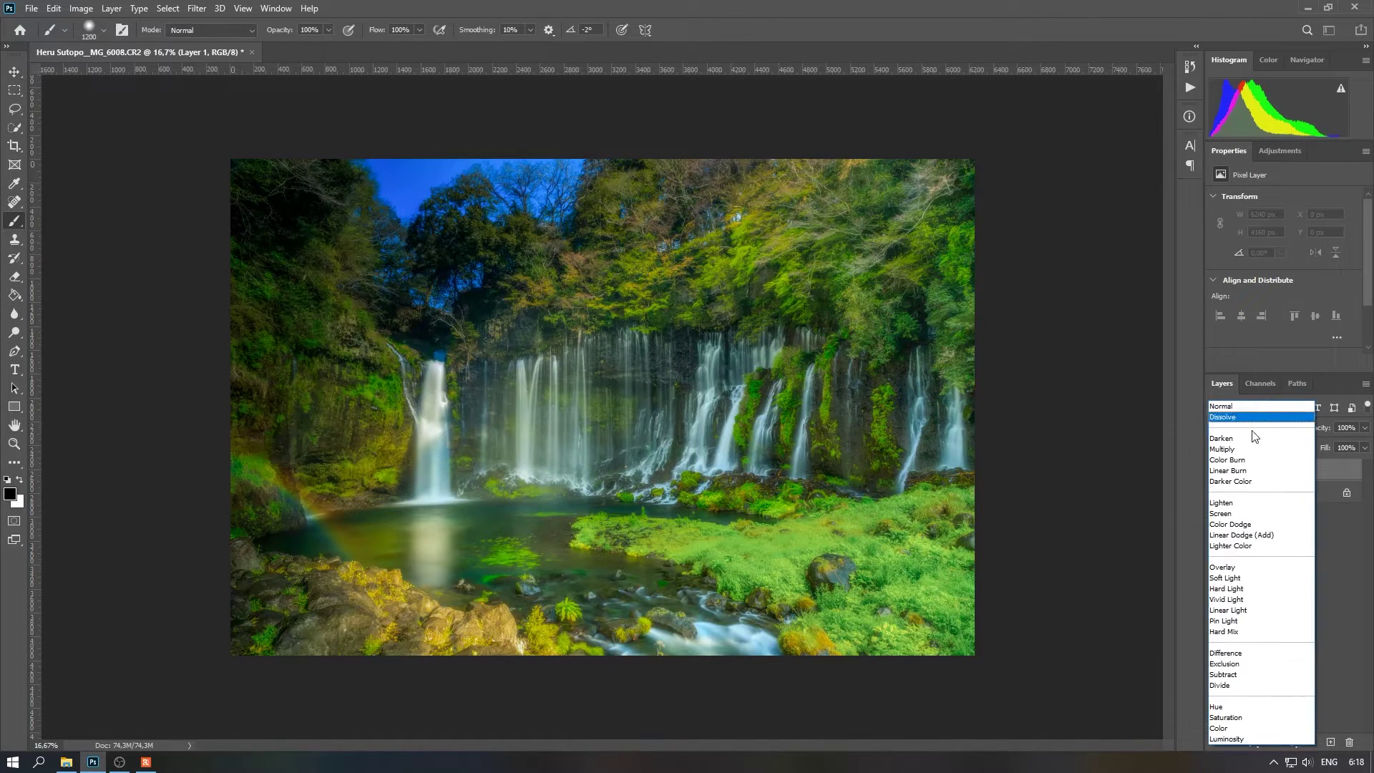
{"action": "left_click", "coordinate": [1245, 580]}
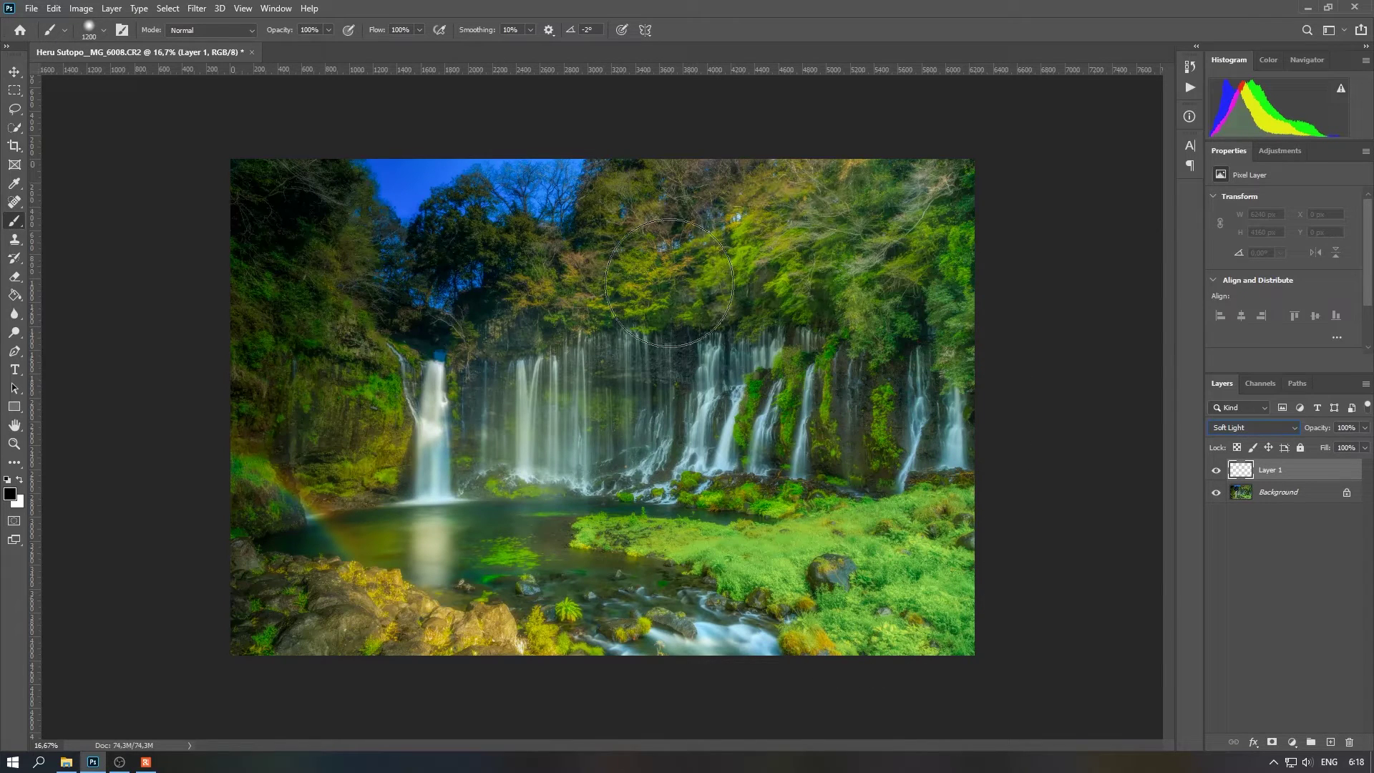
Step: Brush darkening over the treetops, lower-right grass, lower-left rocks and upper trees with a softer brush
{"action": "left_click_drag", "start_coordinate": [916, 250], "coordinate": [1012, 298]}
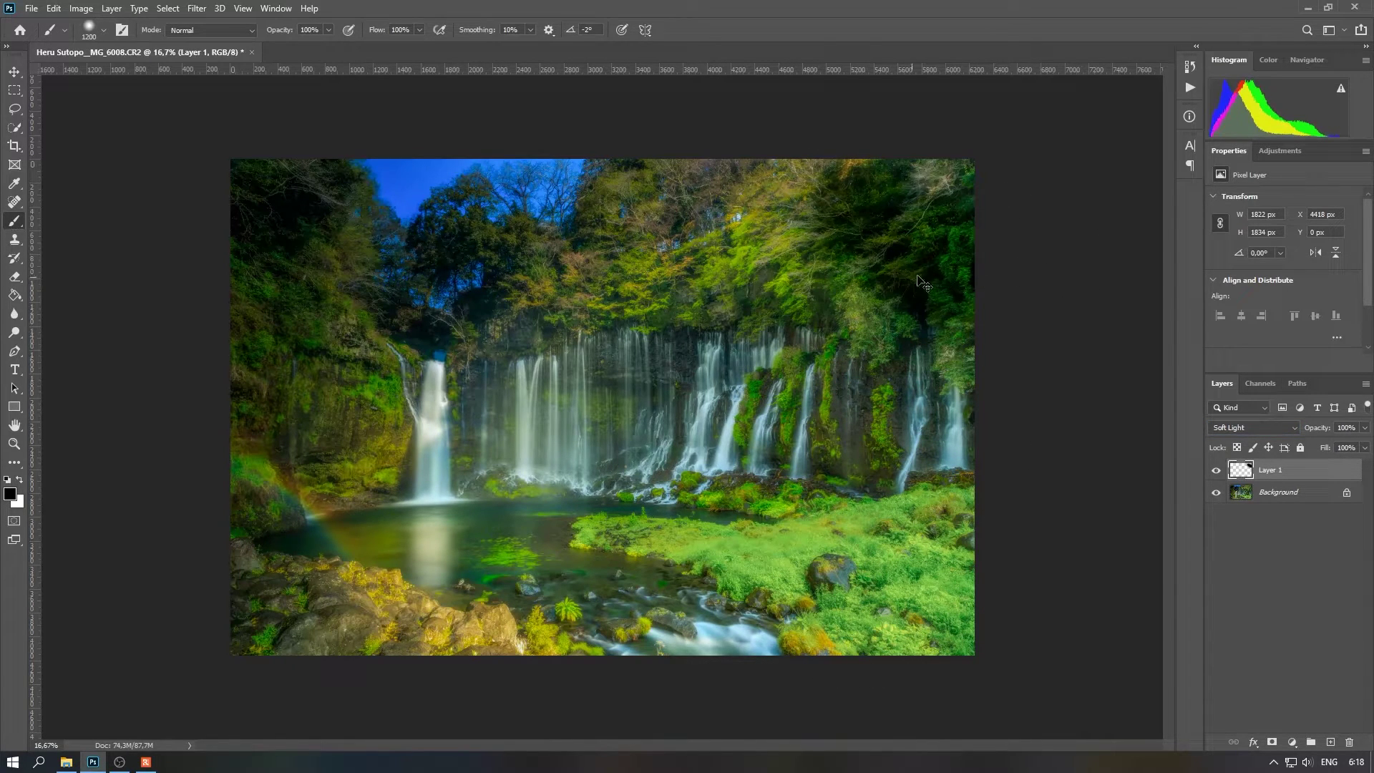
{"action": "left_click_drag", "start_coordinate": [930, 236], "coordinate": [843, 237]}
{"action": "right_click", "coordinate": [842, 237]}
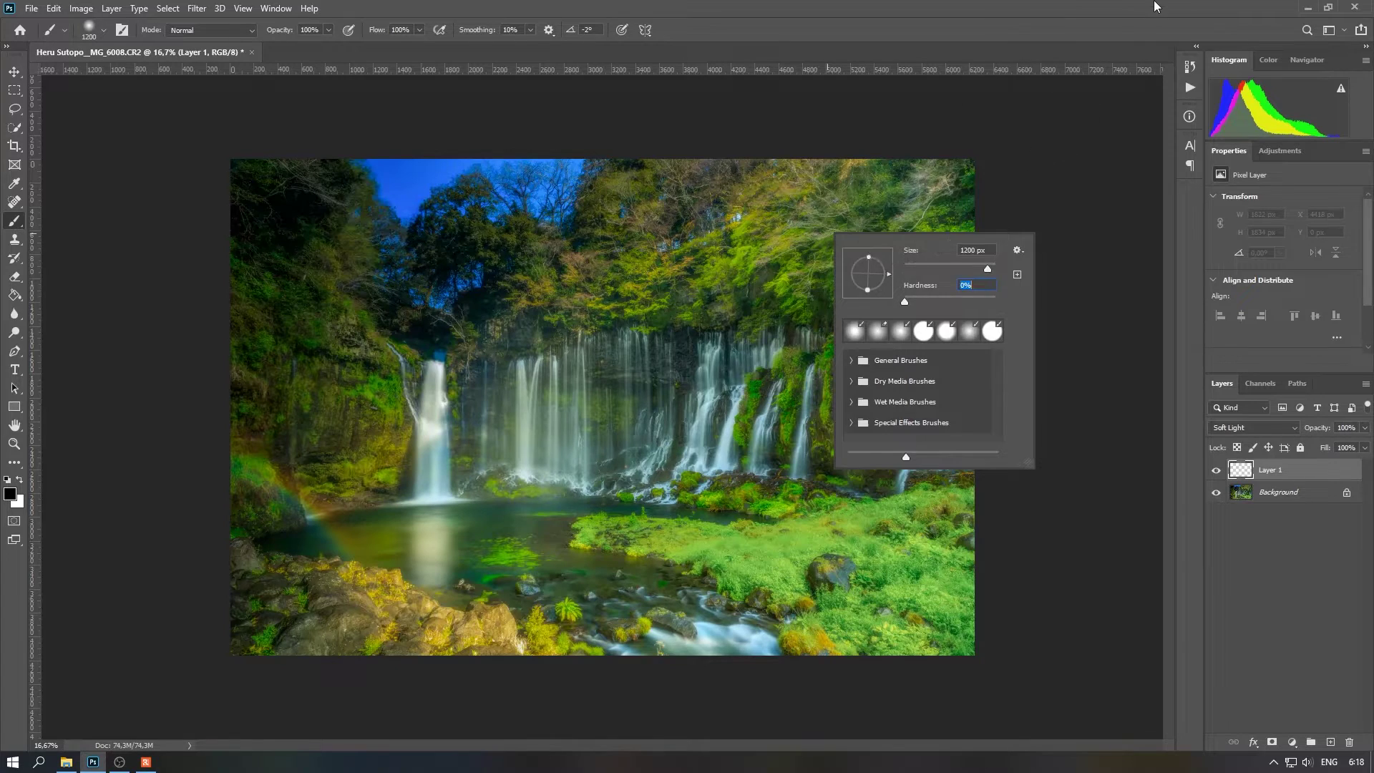
{"action": "key", "text": "Return"}
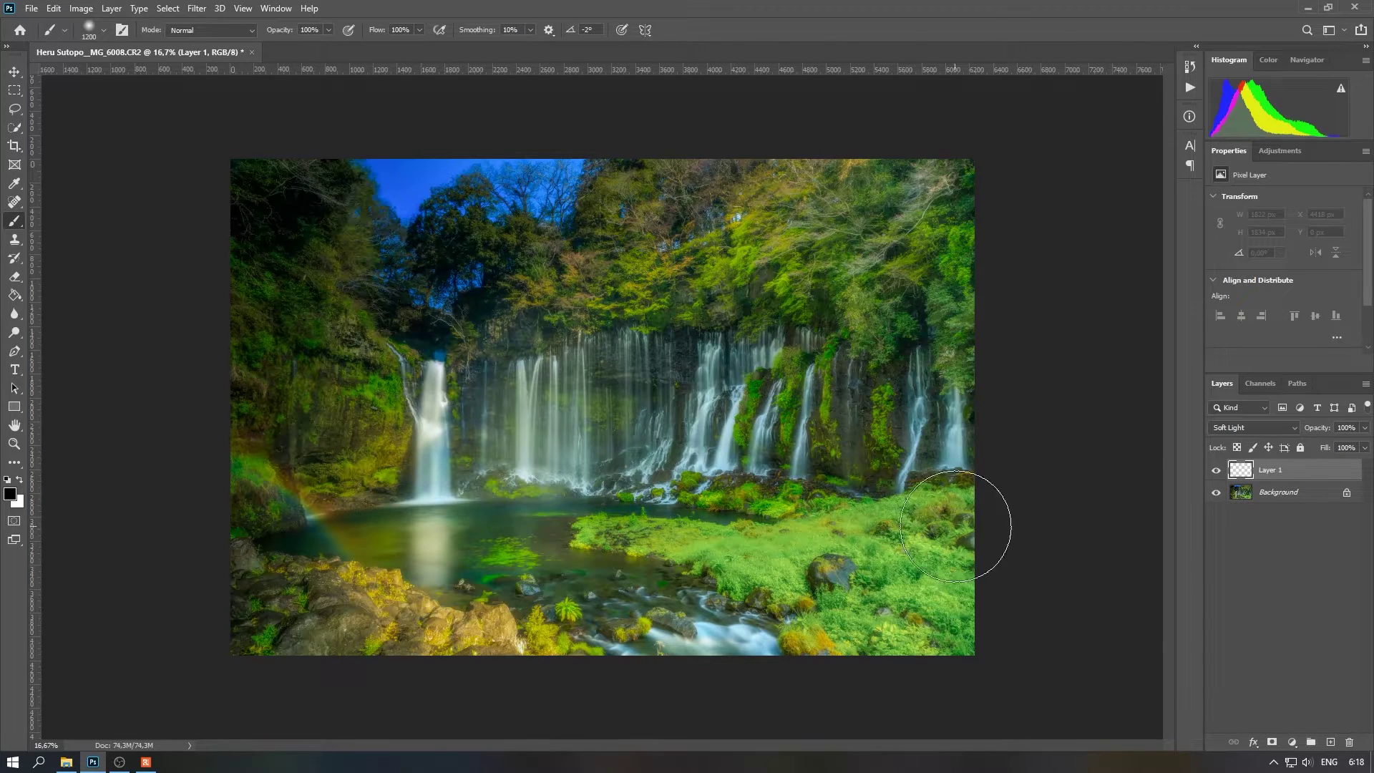
{"action": "left_click_drag", "start_coordinate": [930, 559], "coordinate": [823, 630]}
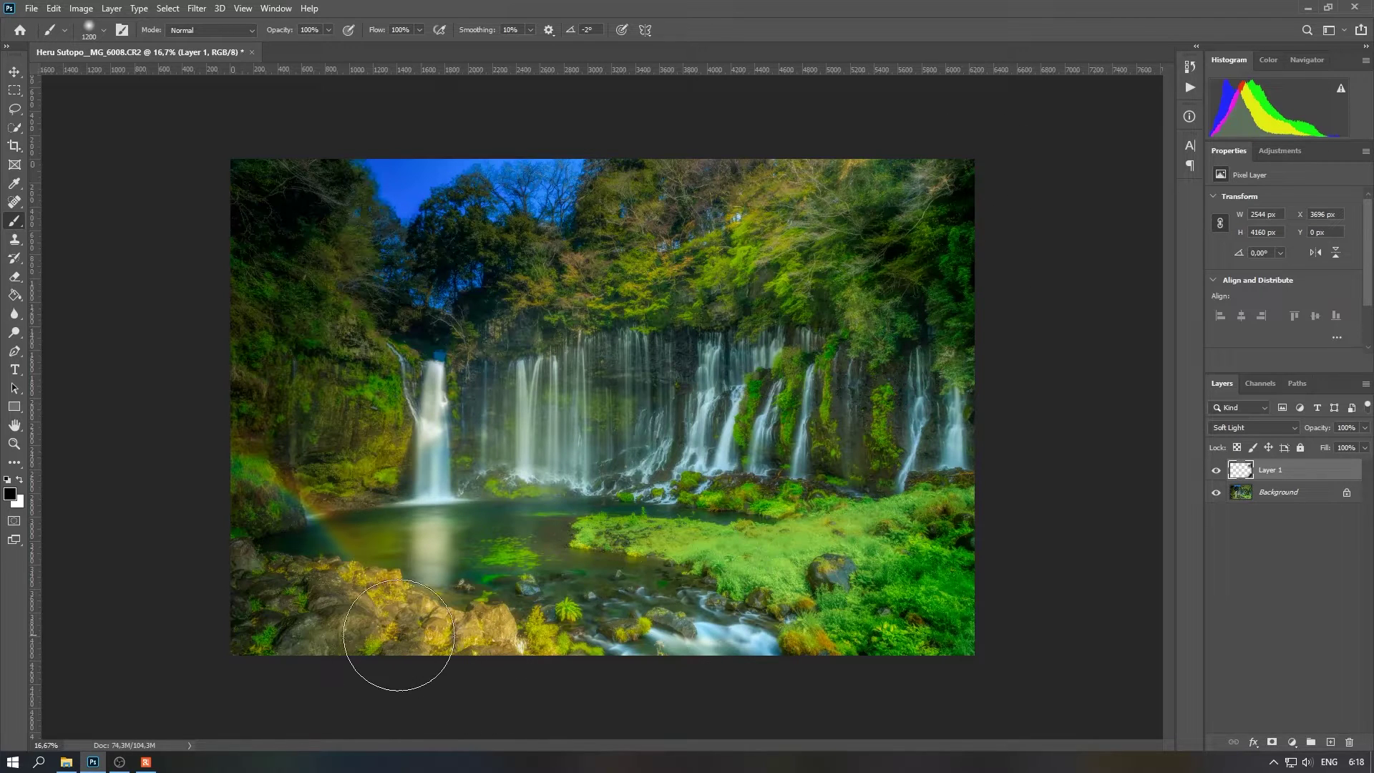
{"action": "mouse_move", "coordinate": [399, 648]}
{"action": "left_mouse_down"}
{"action": "mouse_move", "coordinate": [516, 666]}
{"action": "mouse_move", "coordinate": [358, 608]}
{"action": "left_mouse_up"}
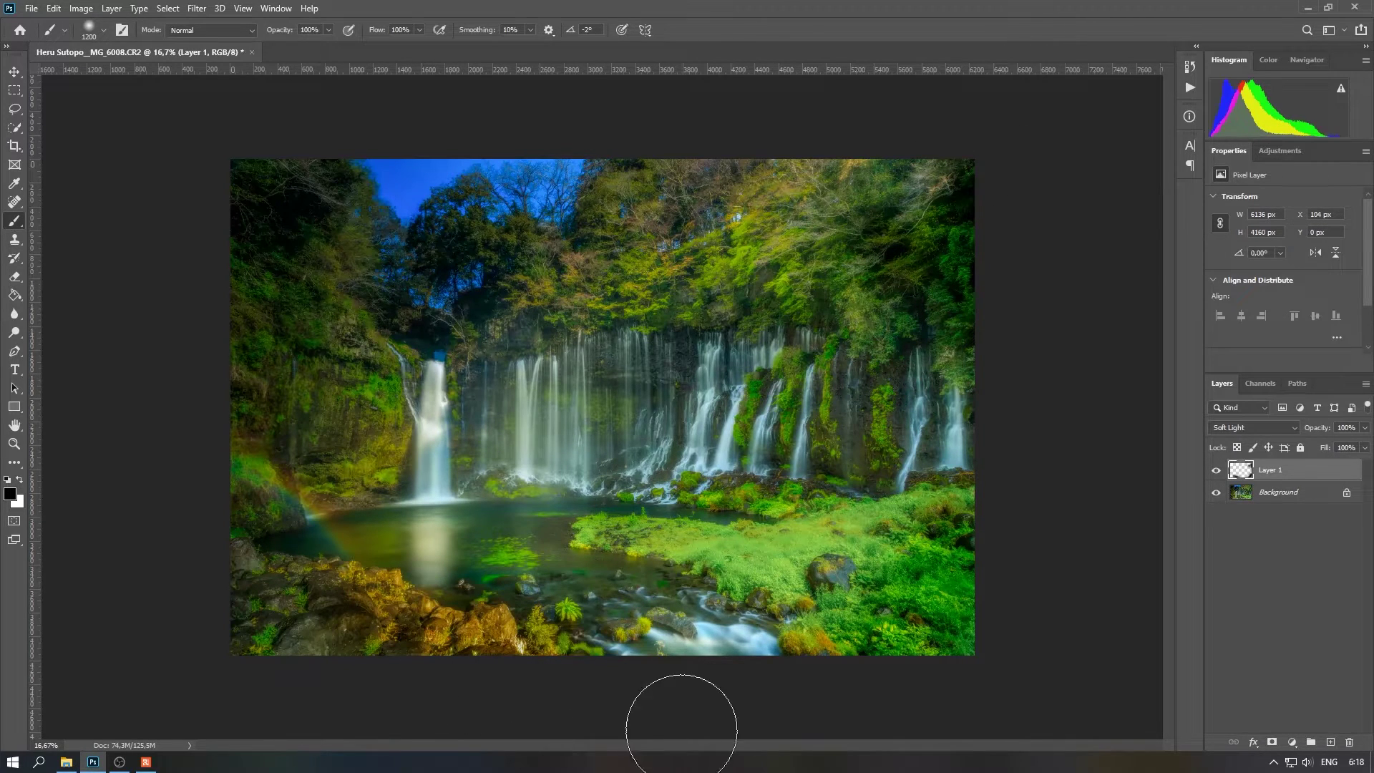
{"action": "left_click_drag", "start_coordinate": [683, 265], "coordinate": [906, 214]}
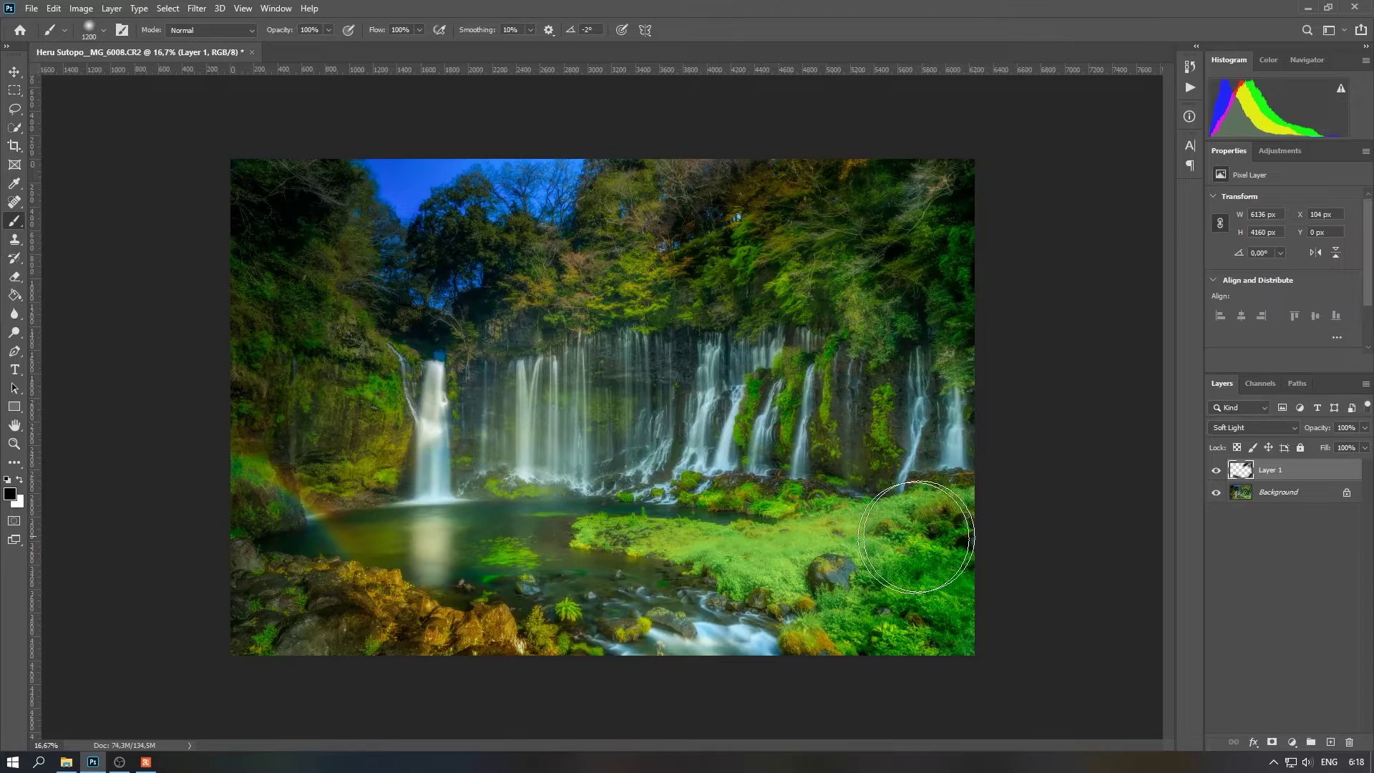
{"action": "mouse_move", "coordinate": [801, 562]}
{"action": "left_mouse_down"}
{"action": "mouse_move", "coordinate": [873, 544]}
{"action": "mouse_move", "coordinate": [784, 569]}
{"action": "left_mouse_up"}
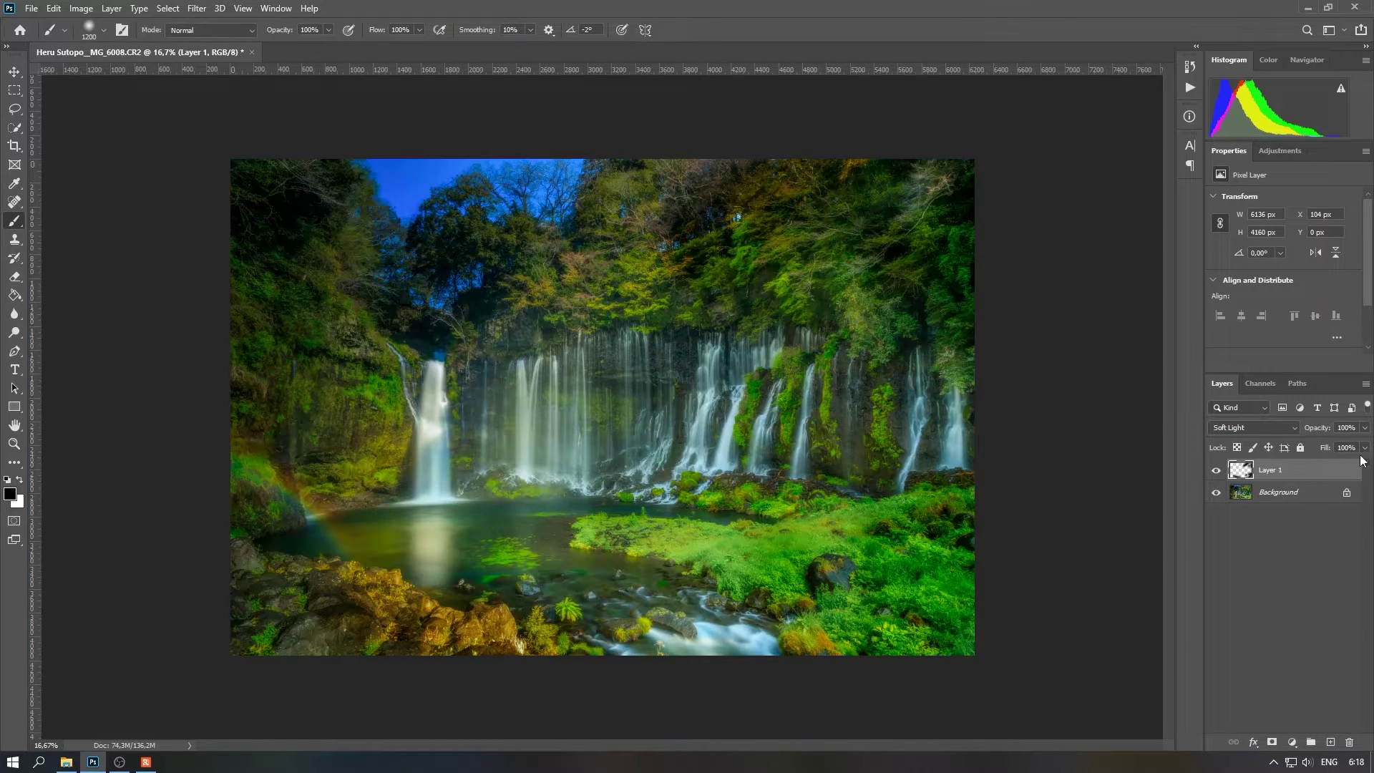
Step: Reduce the dodge-and-burn layer to 60% opacity and compare before and after
{"action": "left_click", "coordinate": [1365, 428]}
{"action": "mouse_move", "coordinate": [1365, 445]}
{"action": "left_mouse_down"}
{"action": "mouse_move", "coordinate": [1294, 457]}
{"action": "mouse_move", "coordinate": [1339, 443]}
{"action": "left_mouse_up"}
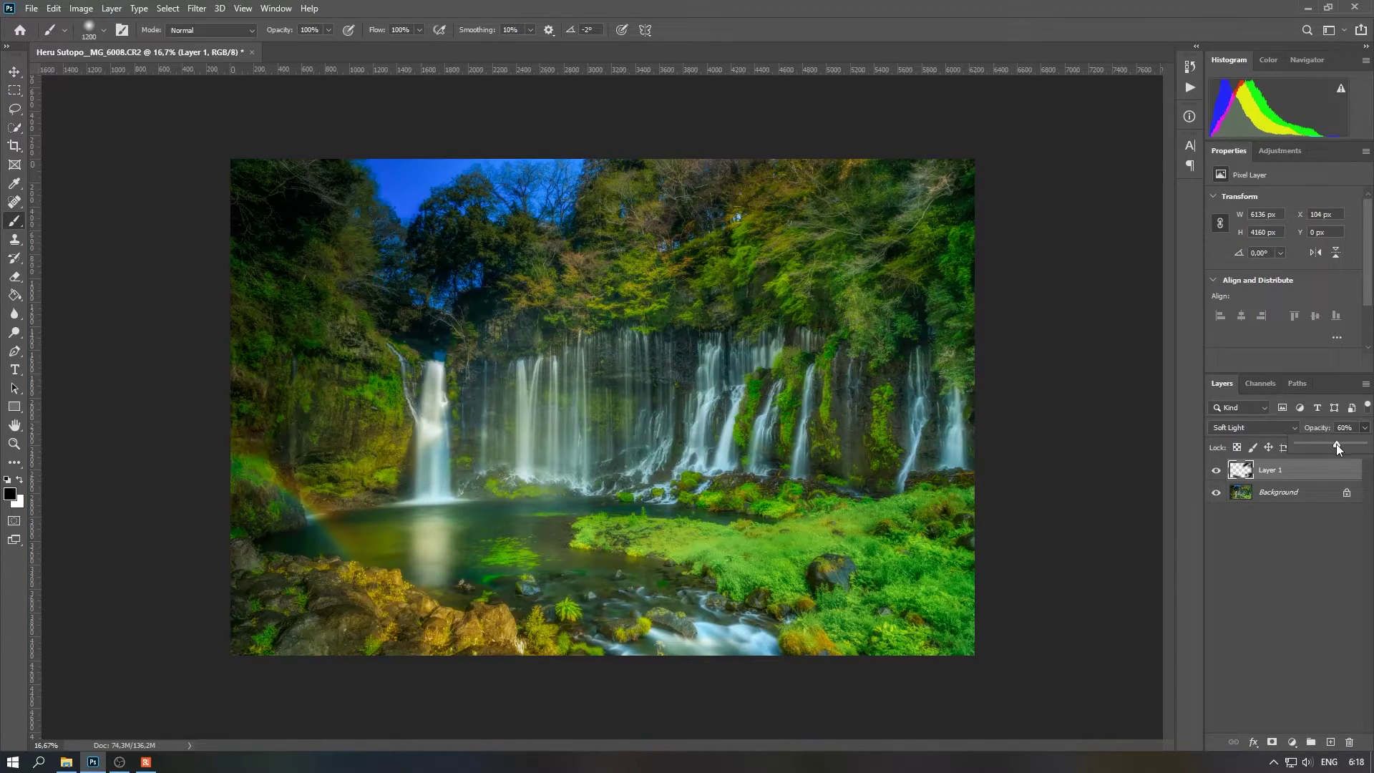
{"action": "left_click", "coordinate": [1302, 471]}
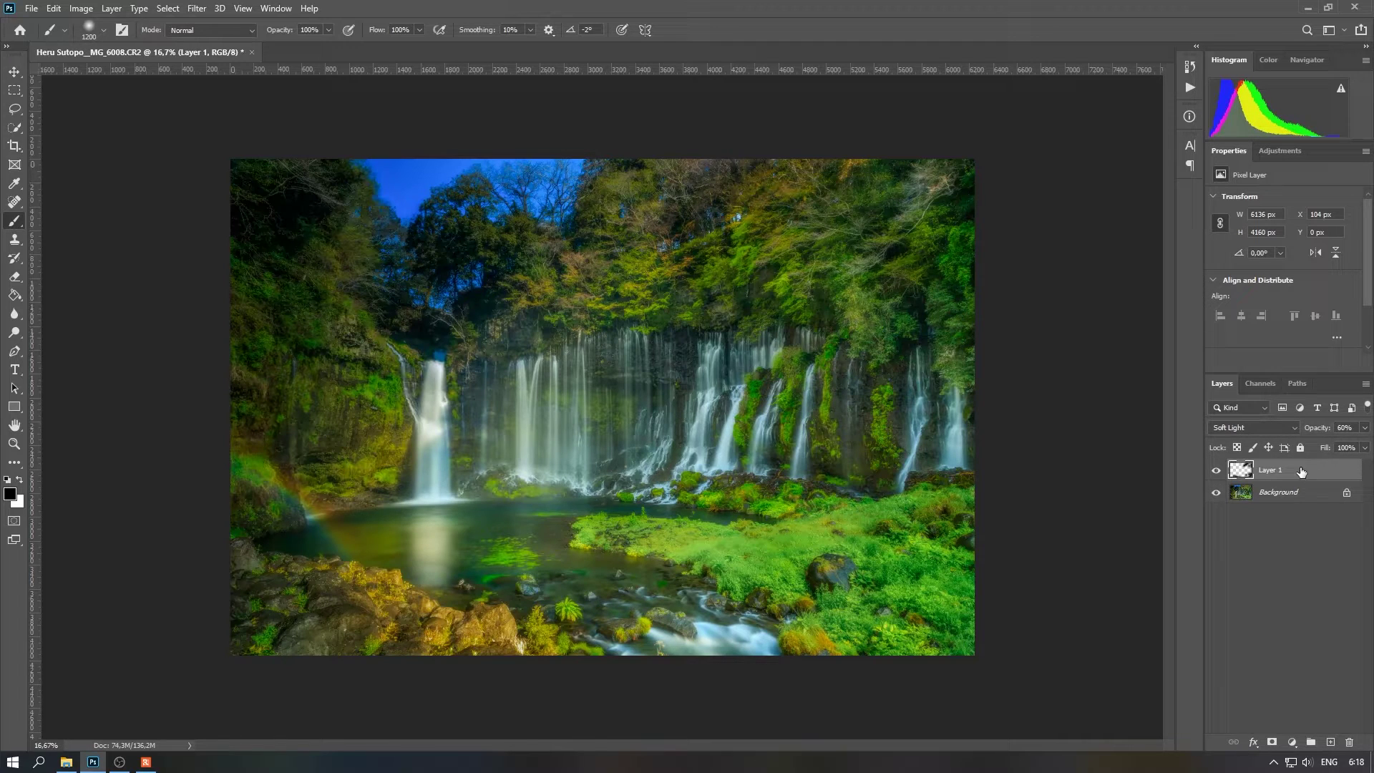
{"action": "left_click", "coordinate": [1215, 470]}
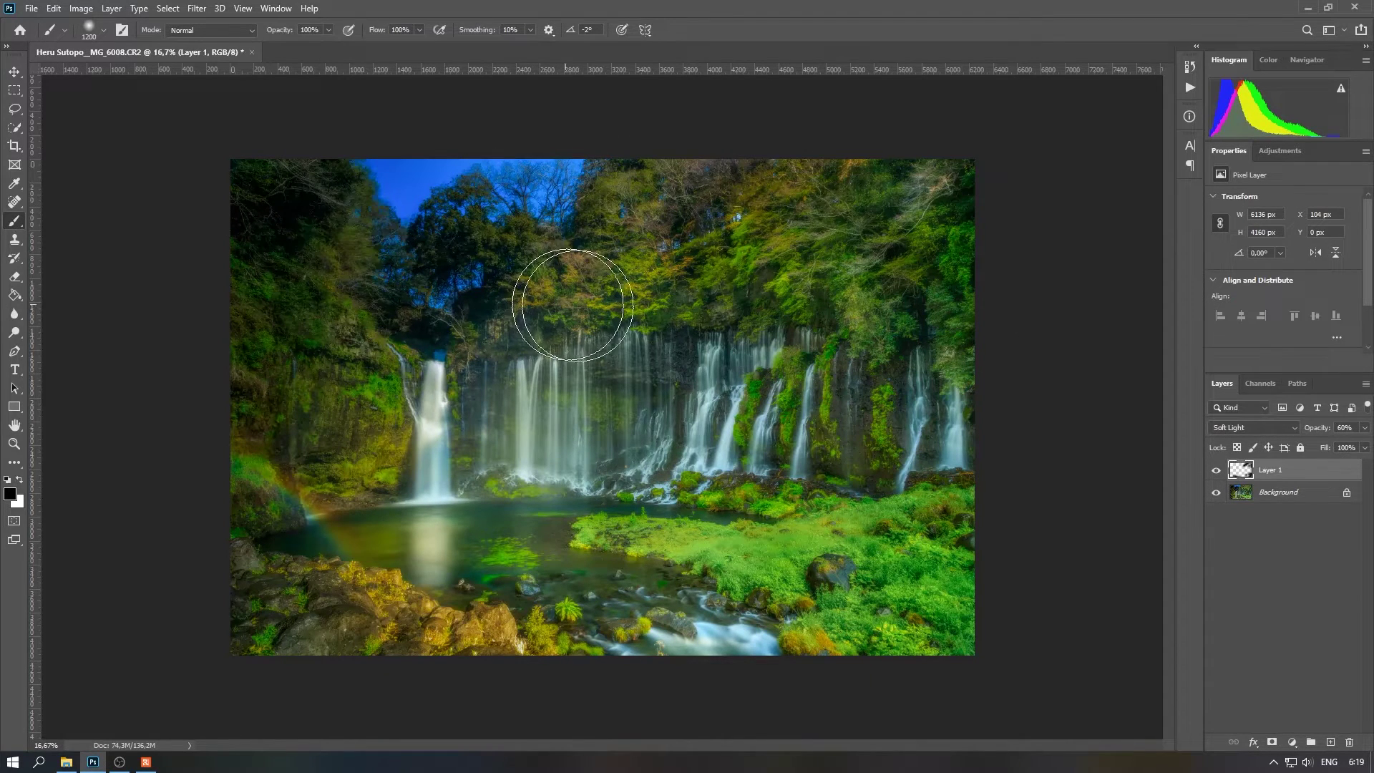
{"action": "key", "text": "bracketleft"}
{"action": "key", "text": "bracketleft"}
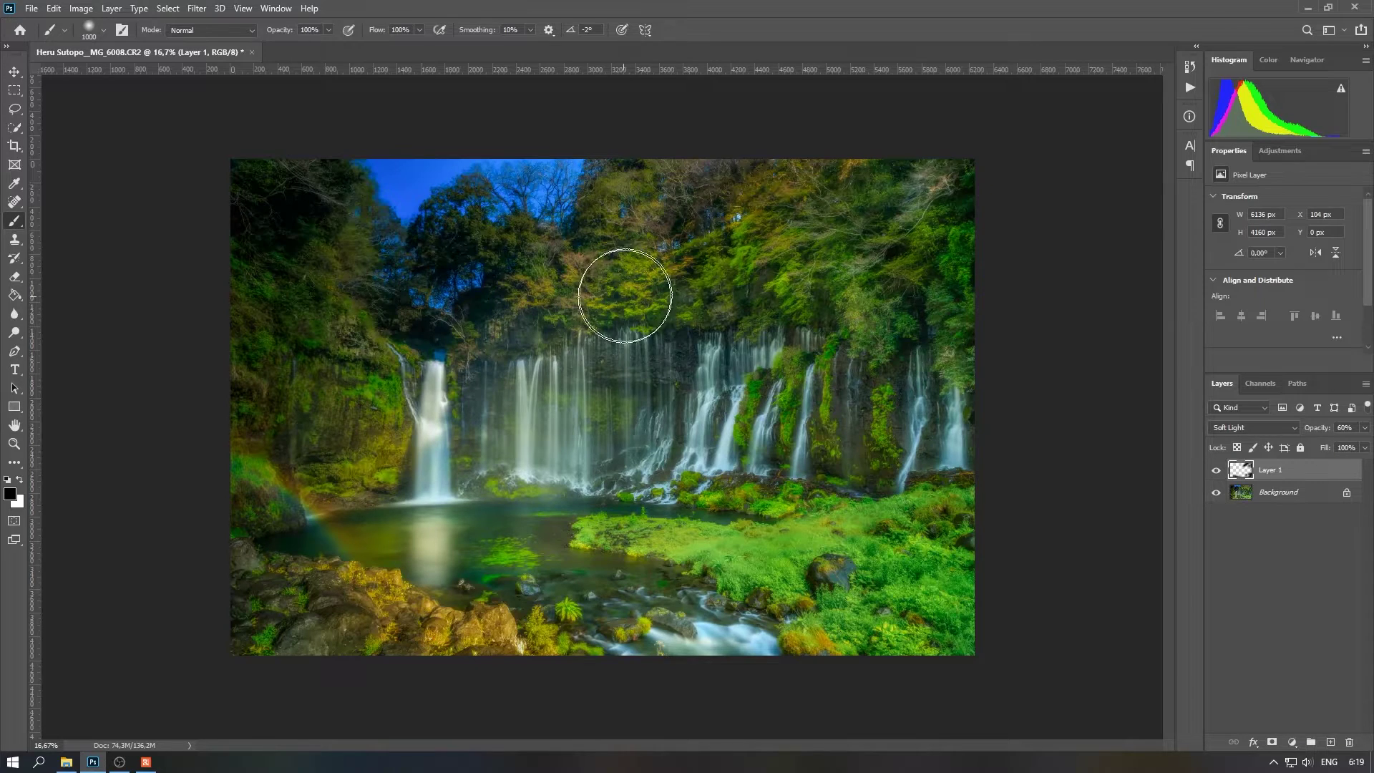
{"action": "key", "text": "bracketleft"}
{"action": "key", "text": "bracketleft"}
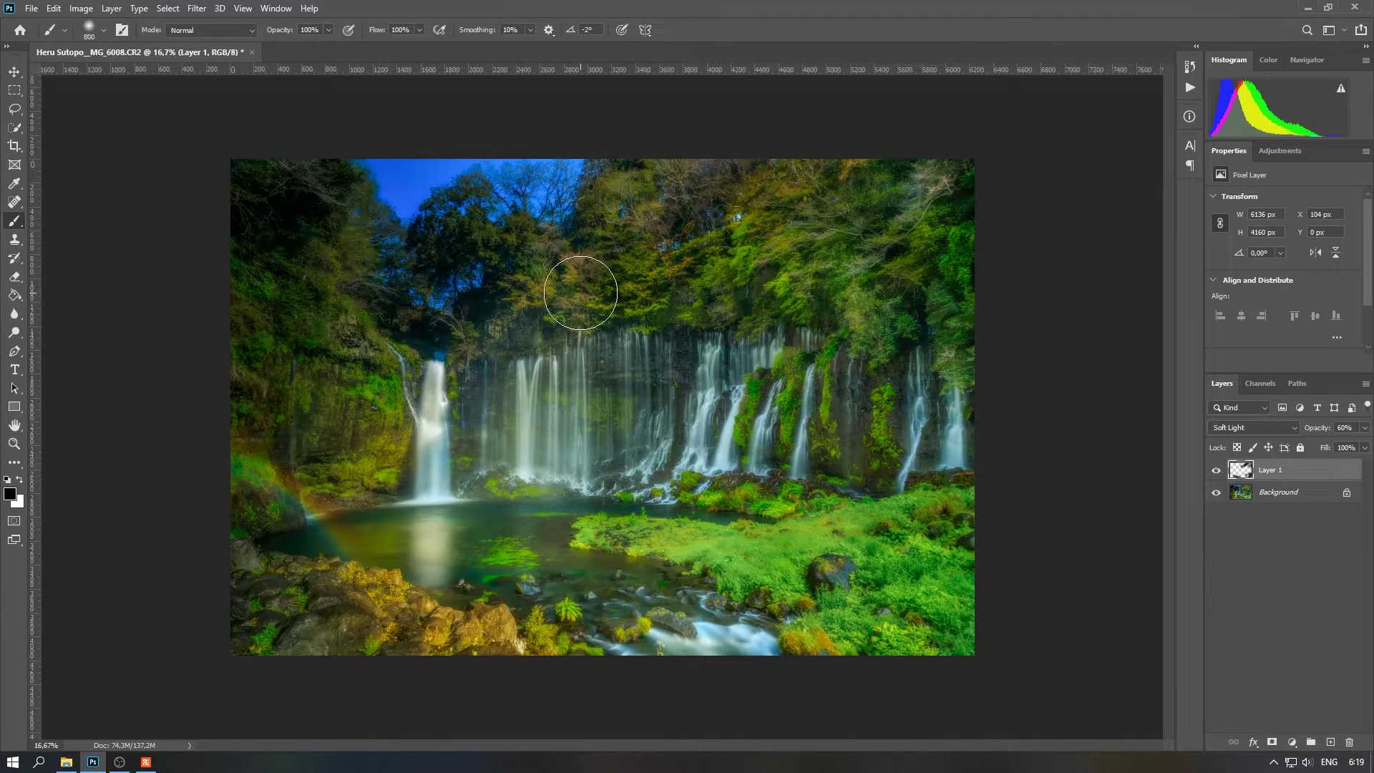
Step: Flatten the image into a single Background layer
{"action": "left_click", "coordinate": [15, 71]}
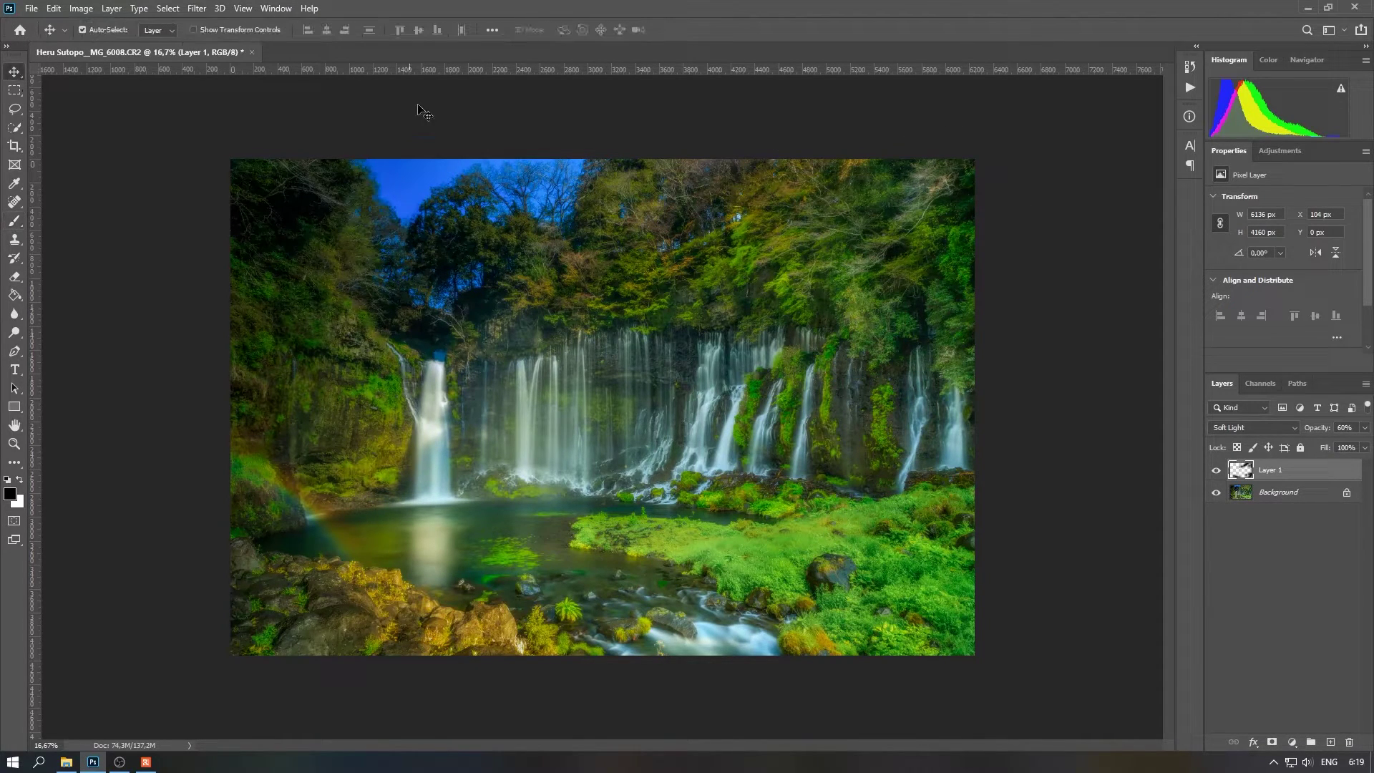
{"action": "right_click", "coordinate": [1308, 471]}
{"action": "left_click", "coordinate": [1232, 561]}
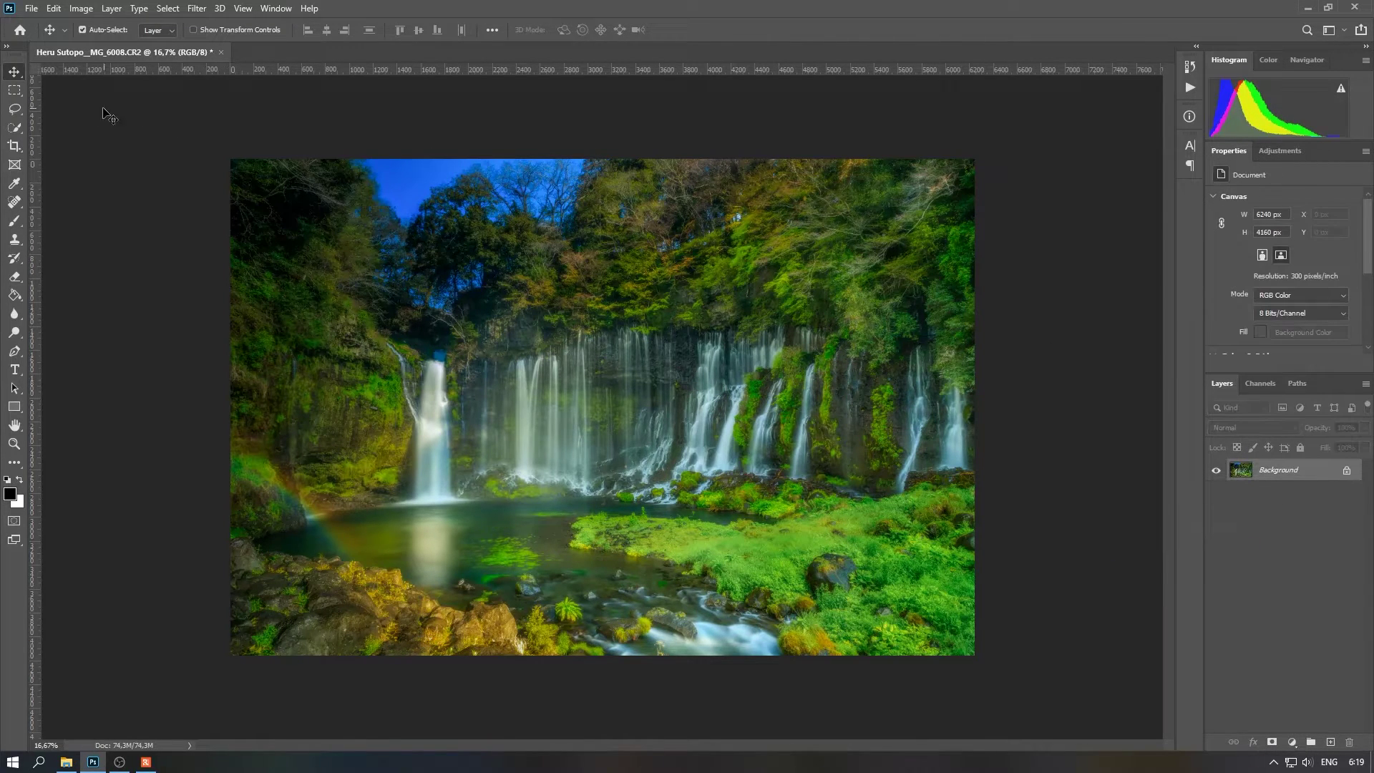
Step: Duplicate the Background layer and add a new layer filled with black
{"action": "left_click_drag", "start_coordinate": [1293, 472], "coordinate": [1330, 742]}
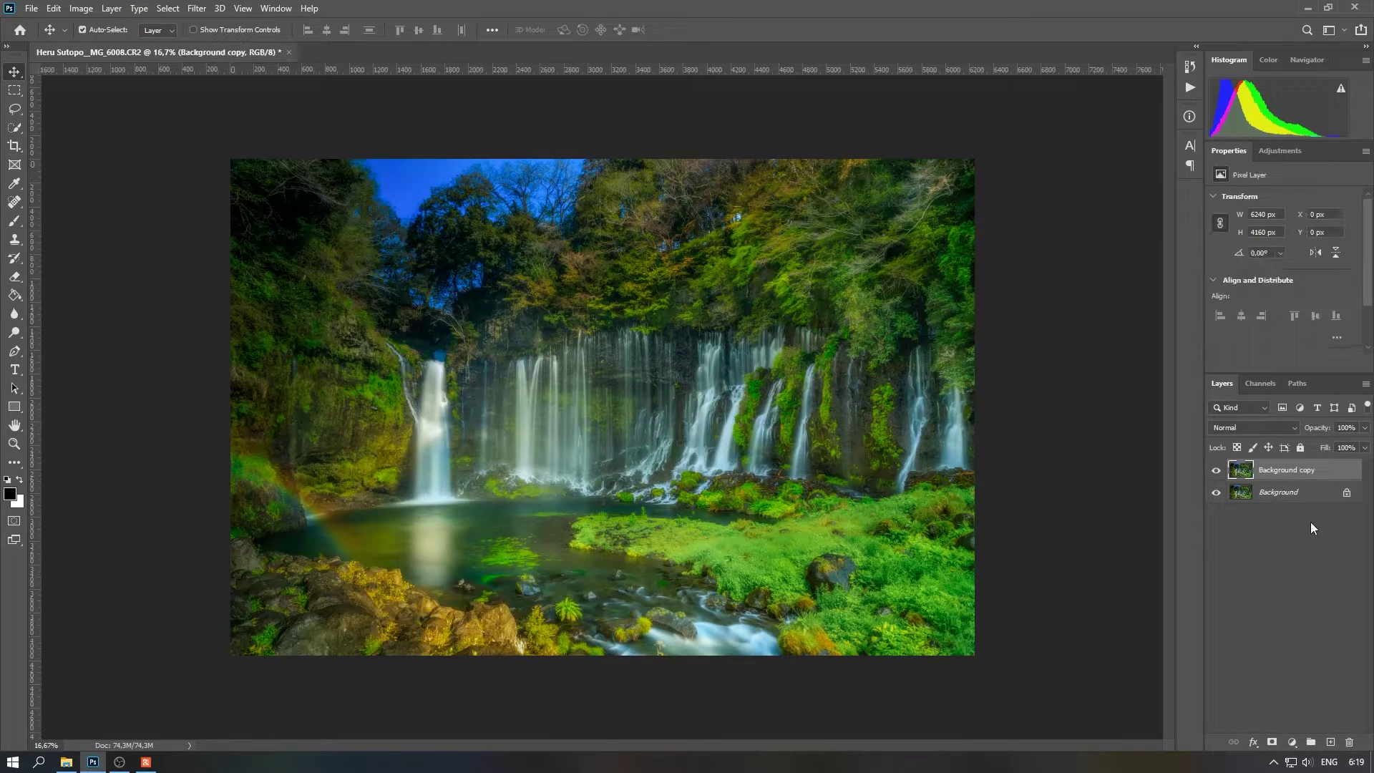
{"action": "left_click", "coordinate": [1331, 742]}
{"action": "left_click", "coordinate": [15, 295]}
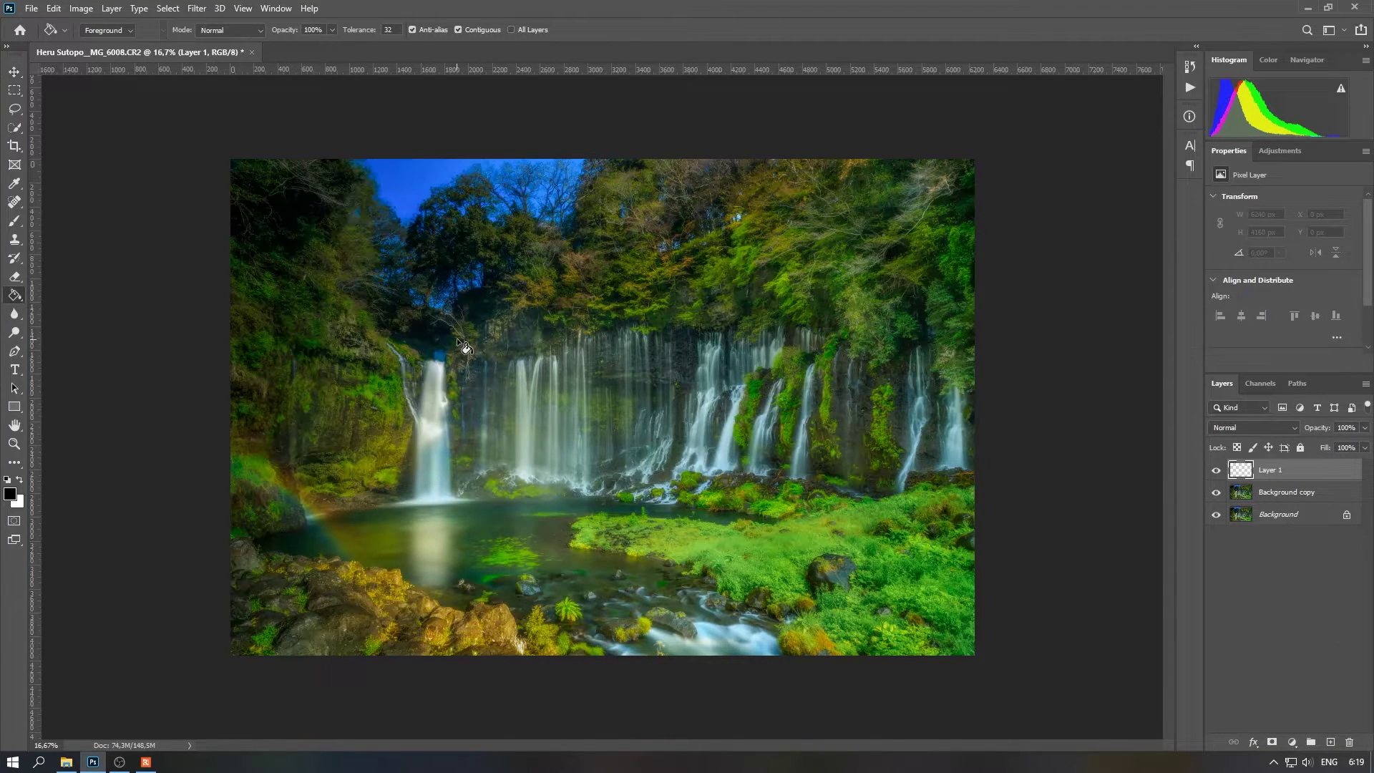
{"action": "key", "text": "alt+BackSpace"}
Step: Erase the black from the image centre and left side with a 4300 px eraser
{"action": "left_click", "coordinate": [15, 278]}
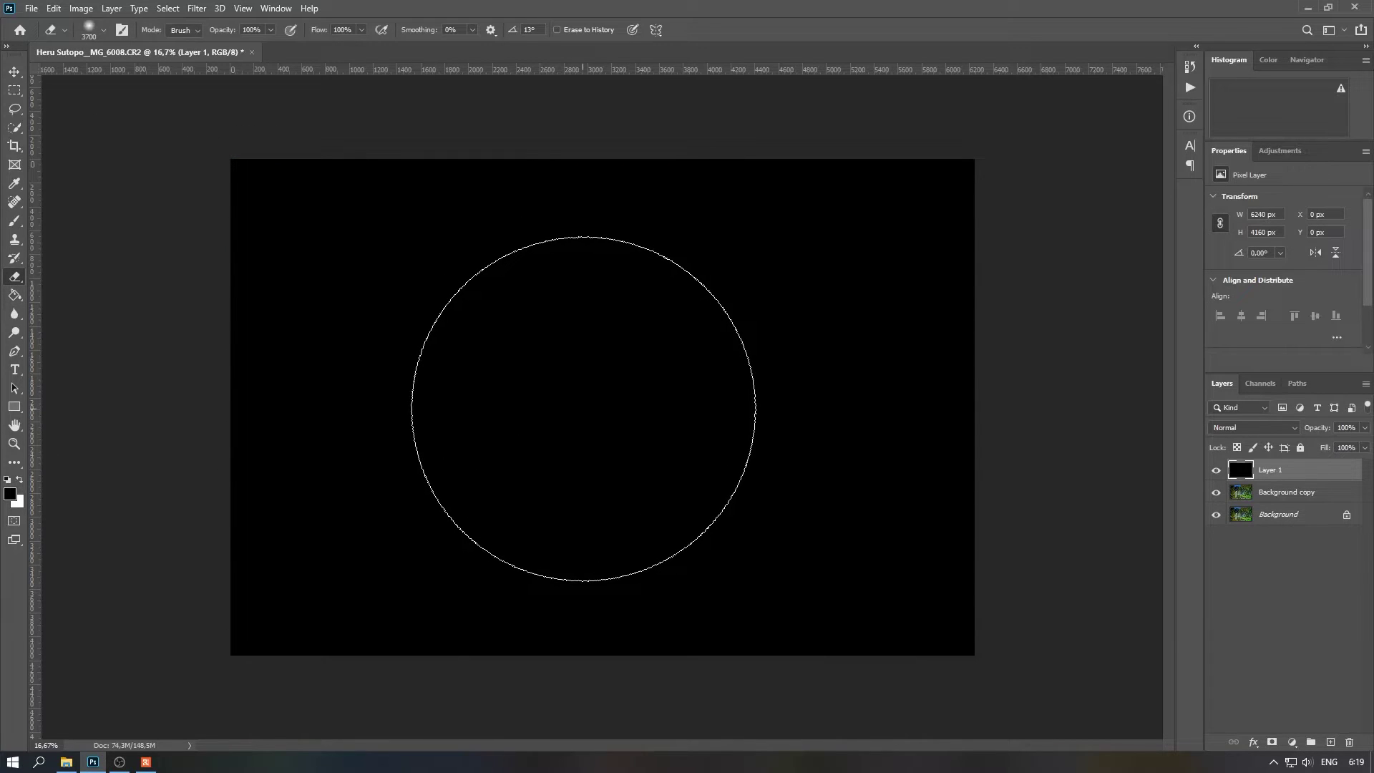
{"action": "key", "text": "bracketright"}
{"action": "key", "text": "bracketright"}
{"action": "key", "text": "bracketright"}
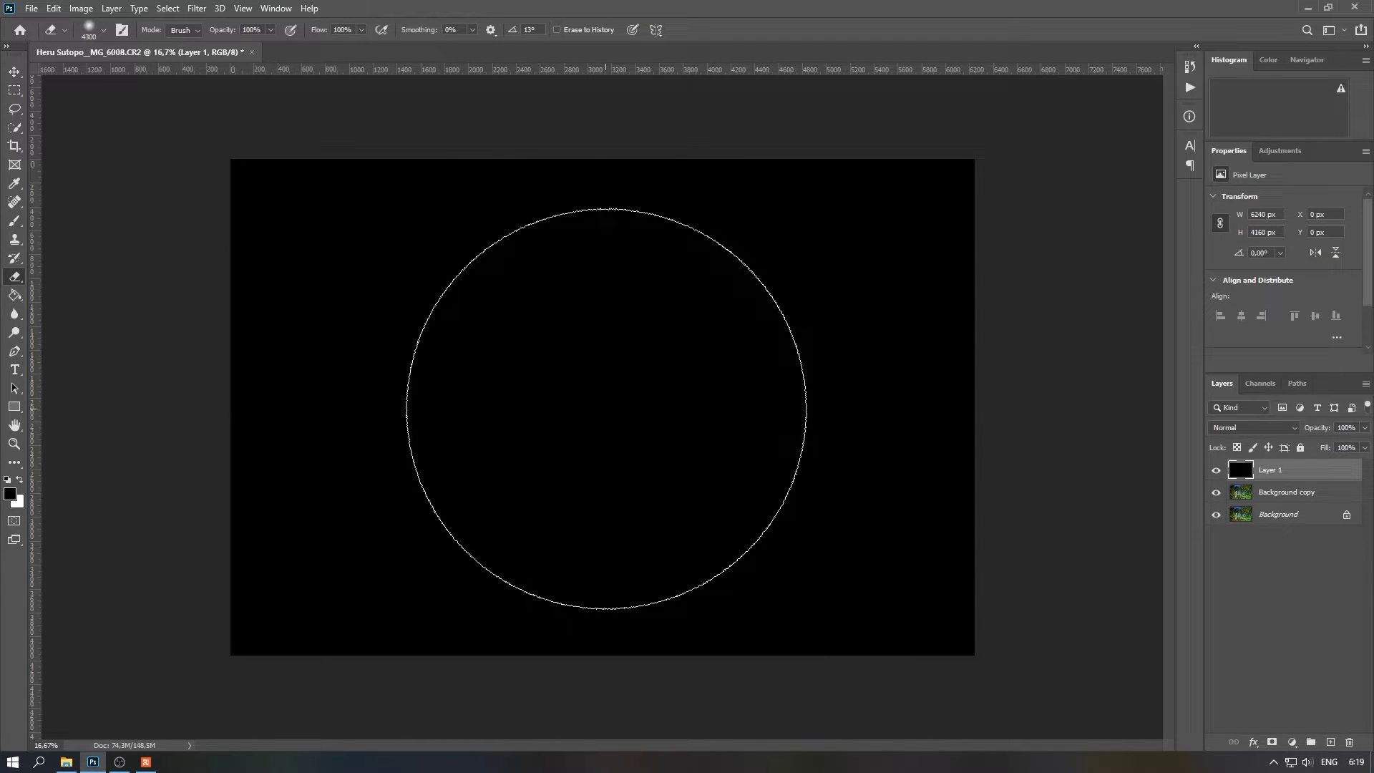
{"action": "left_click_drag", "start_coordinate": [606, 409], "coordinate": [717, 410]}
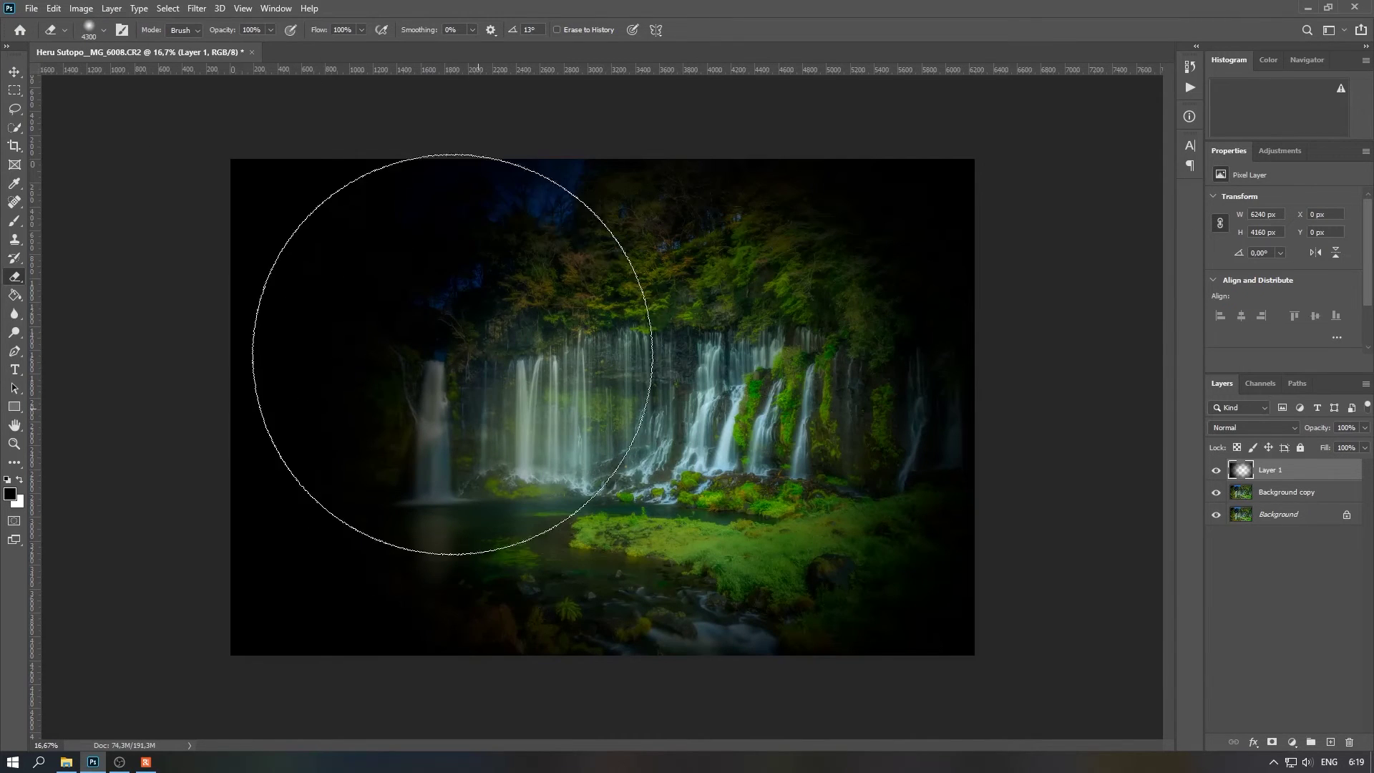
{"action": "left_click_drag", "start_coordinate": [453, 355], "coordinate": [429, 458]}
Step: Set the black vignette layer to 34% opacity and select the Background copy
{"action": "key", "text": "v"}
{"action": "left_click", "coordinate": [1364, 447]}
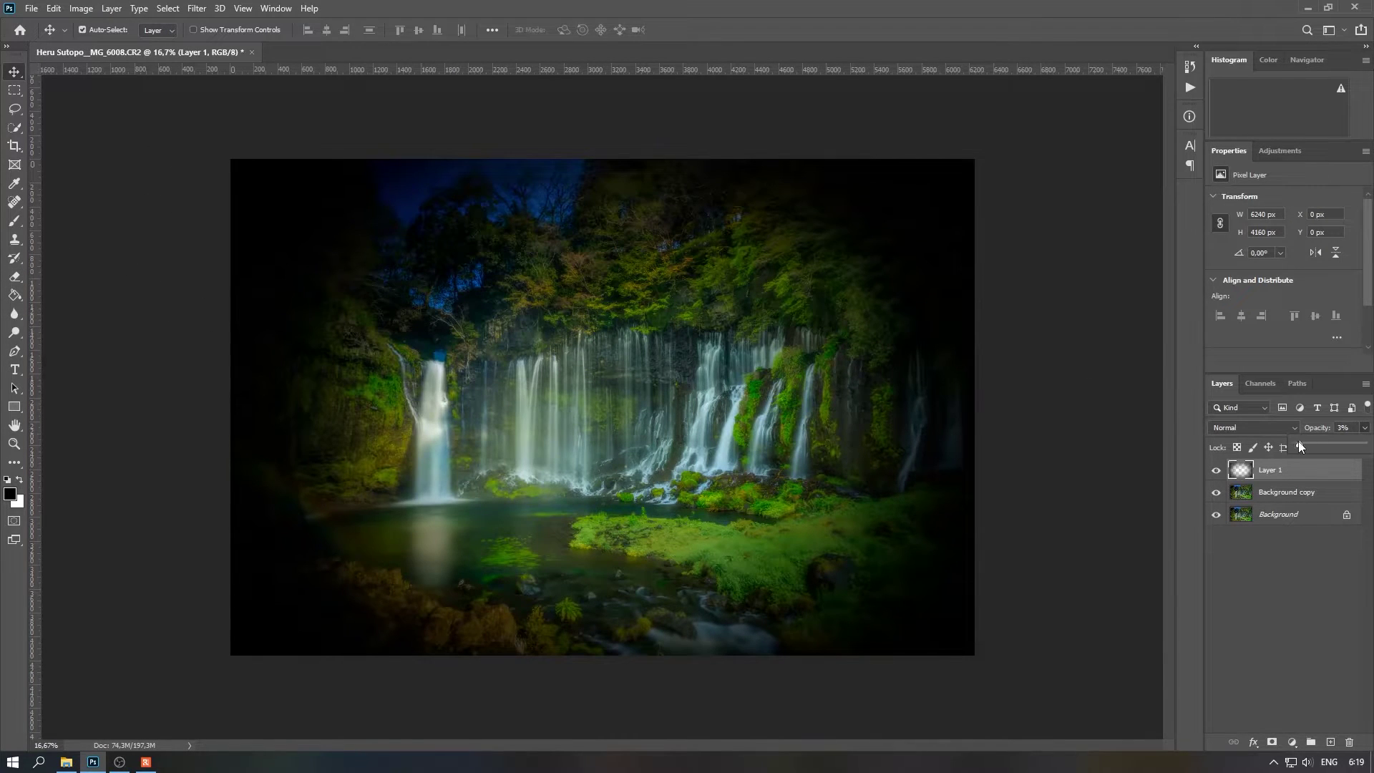
{"action": "left_click_drag", "start_coordinate": [1300, 444], "coordinate": [1320, 445]}
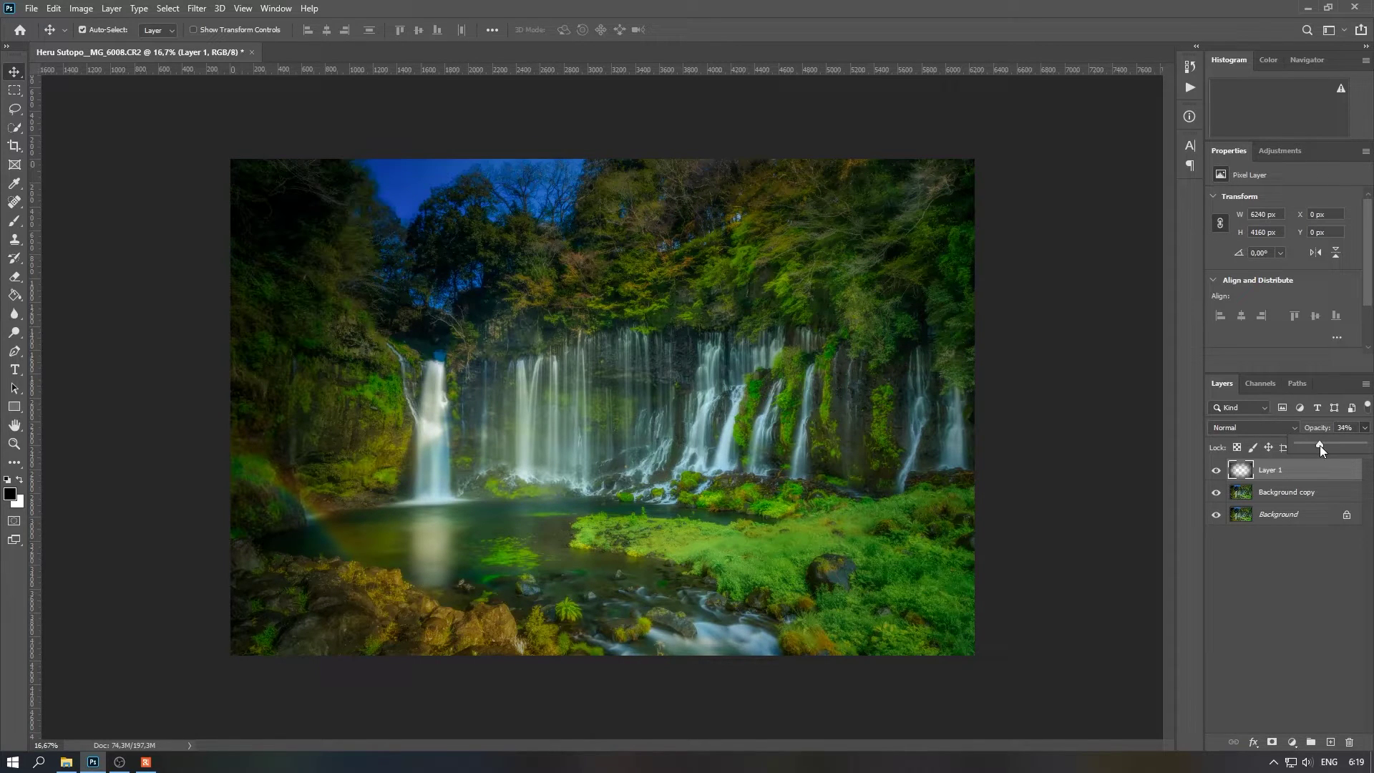
{"action": "left_click", "coordinate": [1292, 496]}
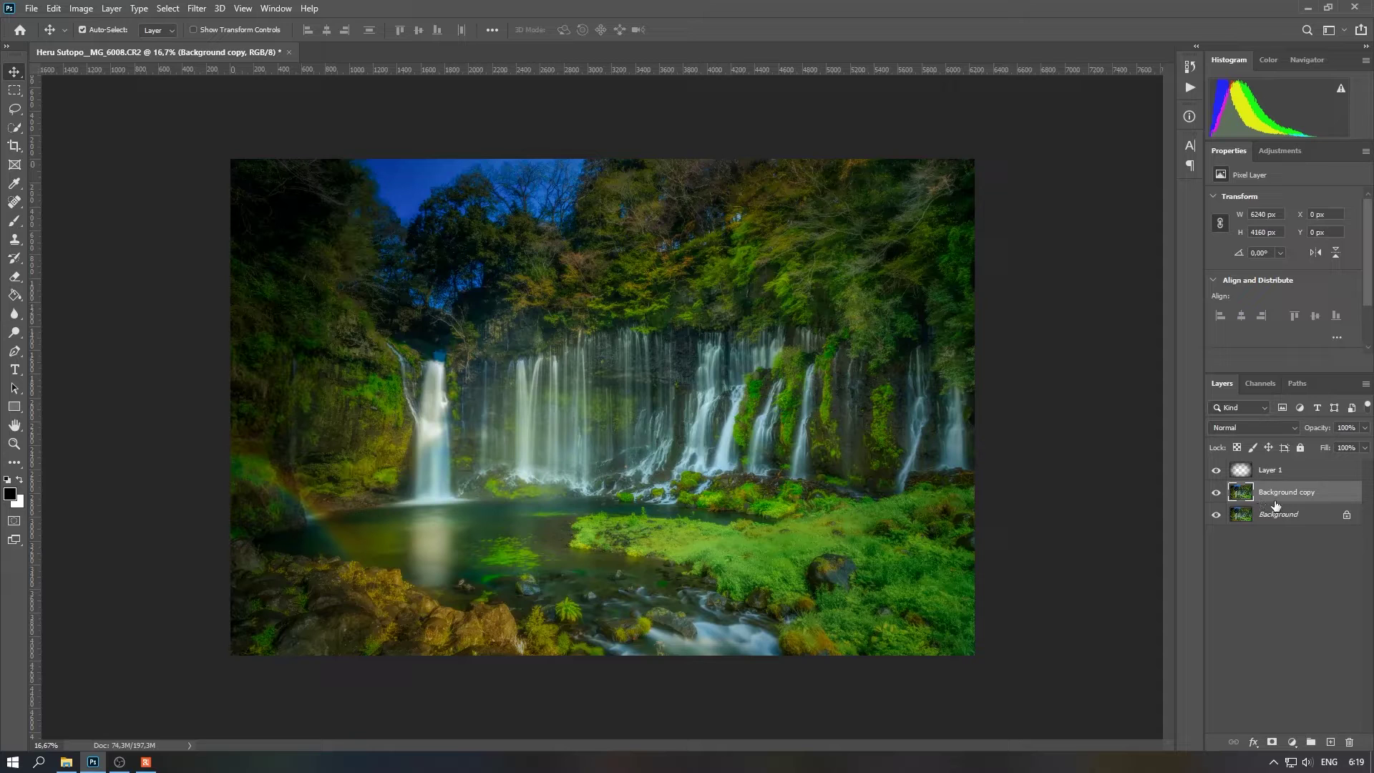
Step: Apply Levels to the Background copy with midtones 0.95 and white input 193
{"action": "left_click", "coordinate": [81, 8]}
{"action": "left_click", "coordinate": [292, 60]}
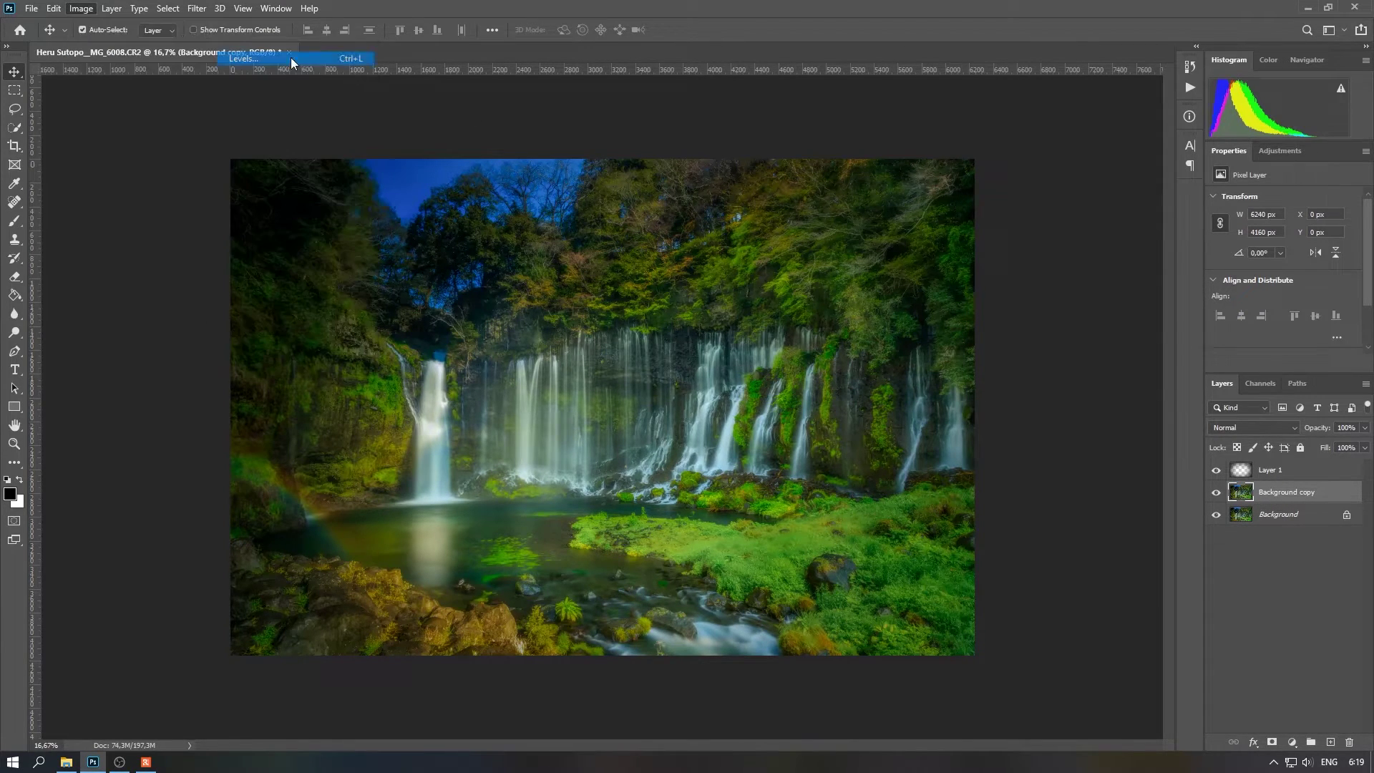
{"action": "mouse_move", "coordinate": [1088, 291]}
{"action": "left_mouse_down"}
{"action": "mouse_move", "coordinate": [1178, 292]}
{"action": "mouse_move", "coordinate": [1130, 294]}
{"action": "left_mouse_up"}
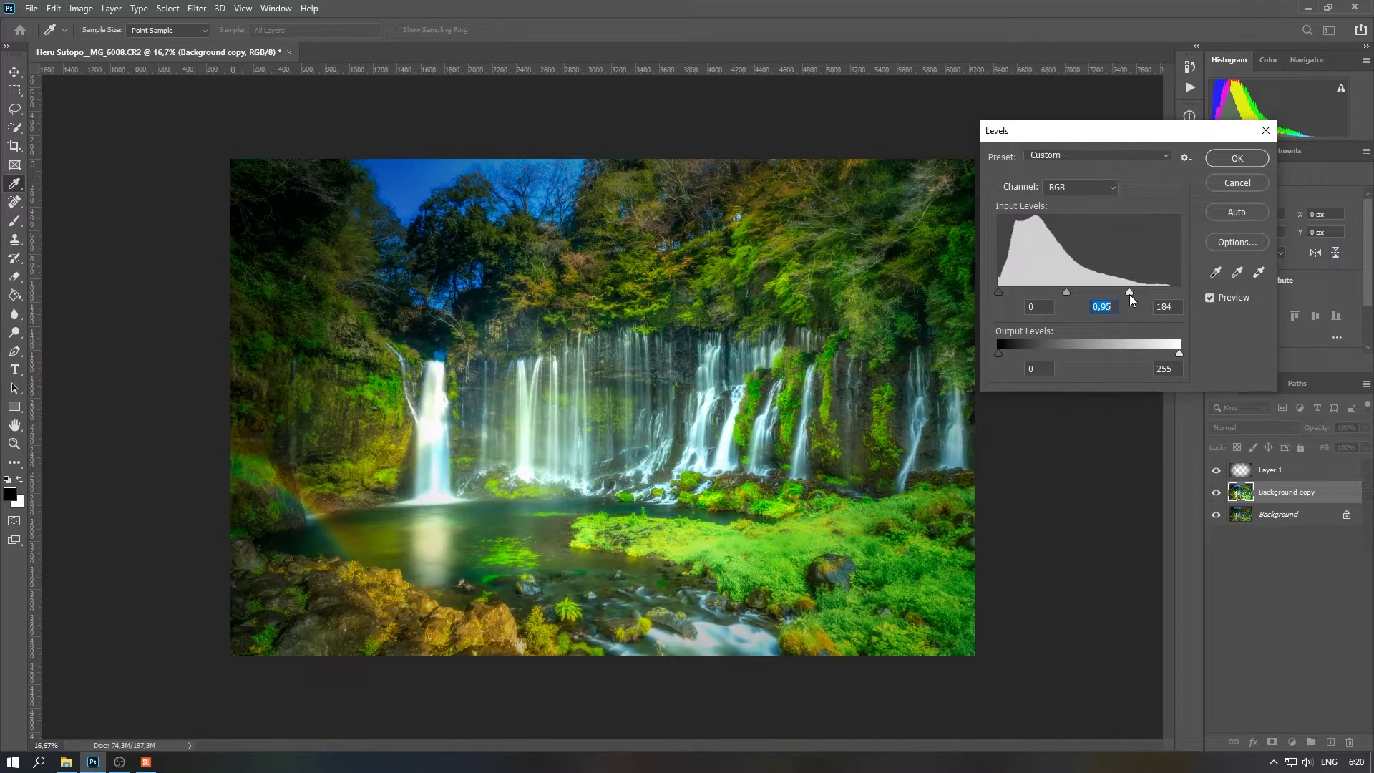
{"action": "left_click", "coordinate": [1128, 294]}
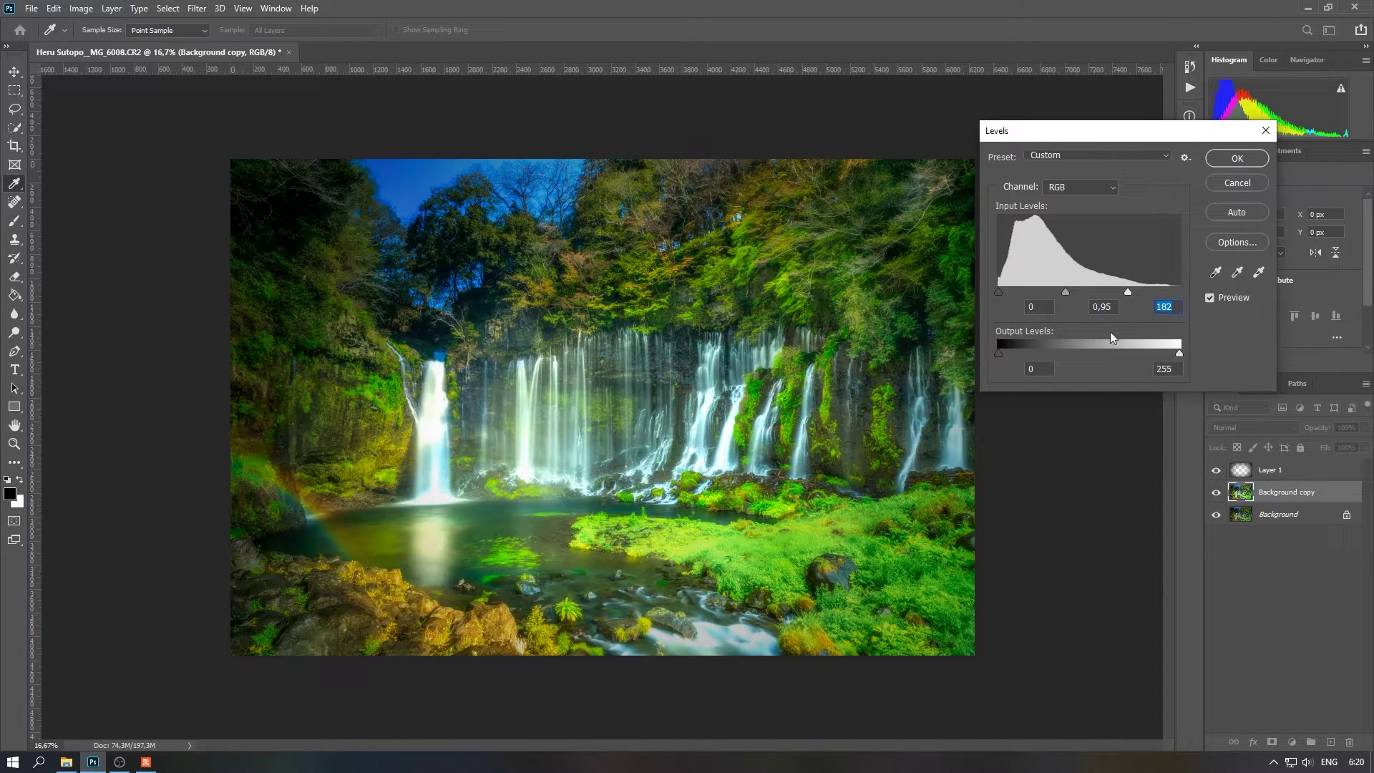
{"action": "left_click_drag", "start_coordinate": [1131, 295], "coordinate": [1138, 291]}
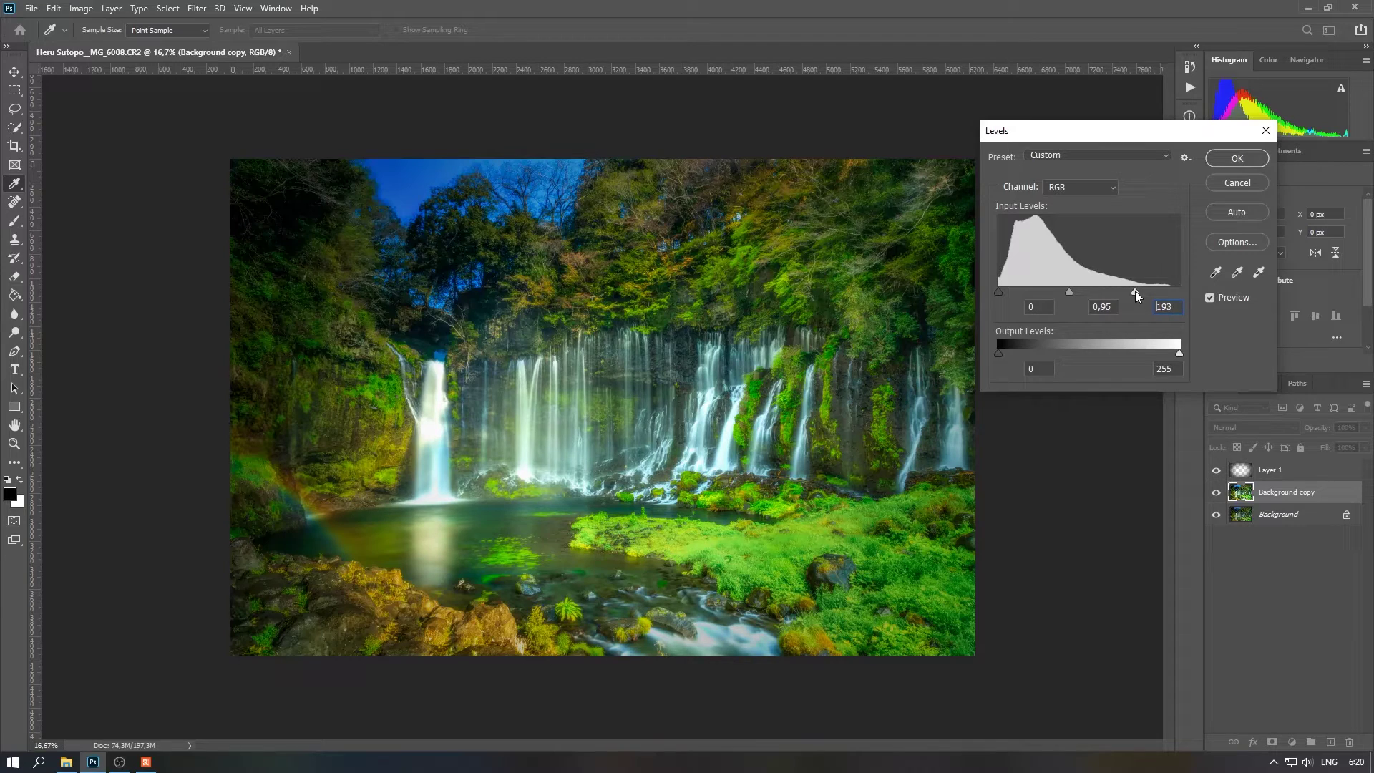
{"action": "left_click", "coordinate": [1135, 291]}
{"action": "left_click", "coordinate": [1231, 163]}
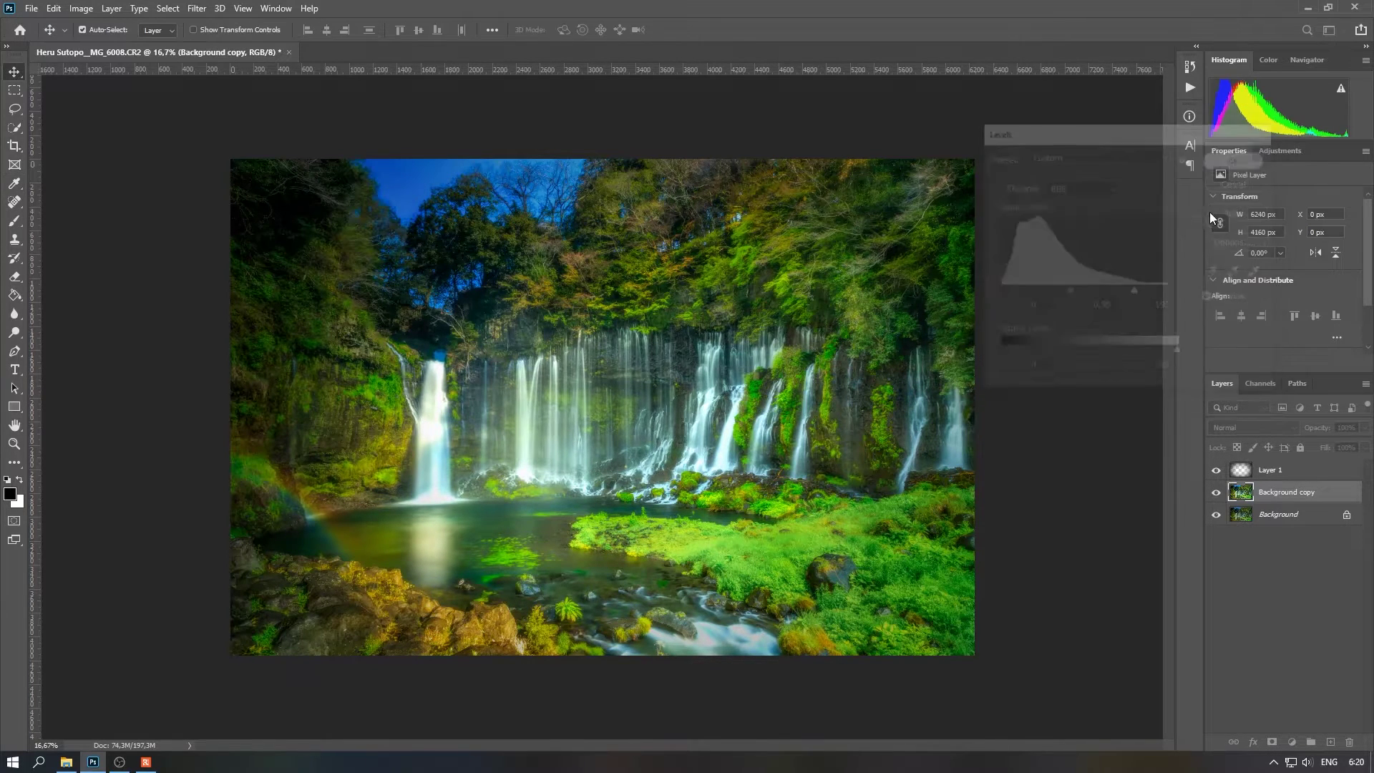
Step: Add a layer mask to Background copy and paint over the left waterfall's top with a 250 px brush
{"action": "left_click", "coordinate": [1275, 742]}
{"action": "left_click", "coordinate": [14, 220]}
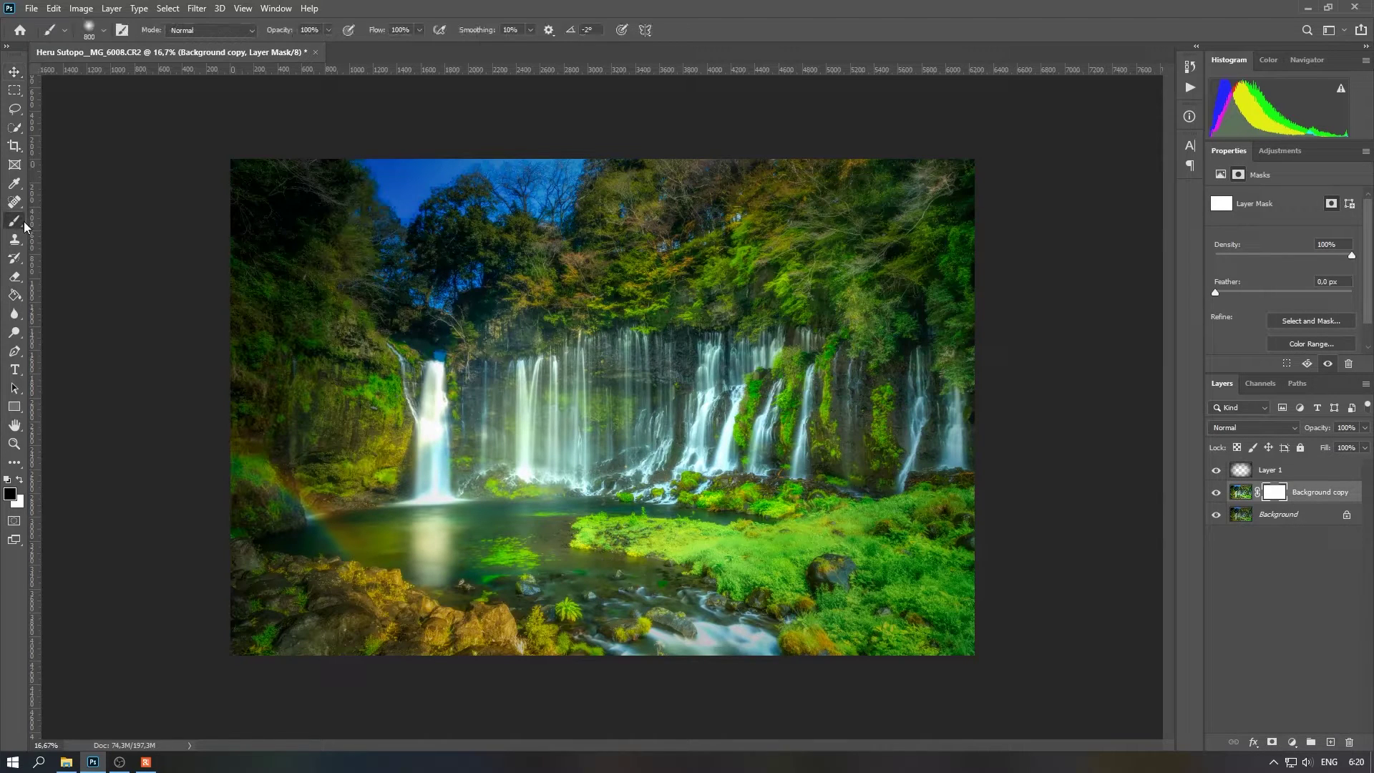
{"action": "left_click", "coordinate": [329, 30]}
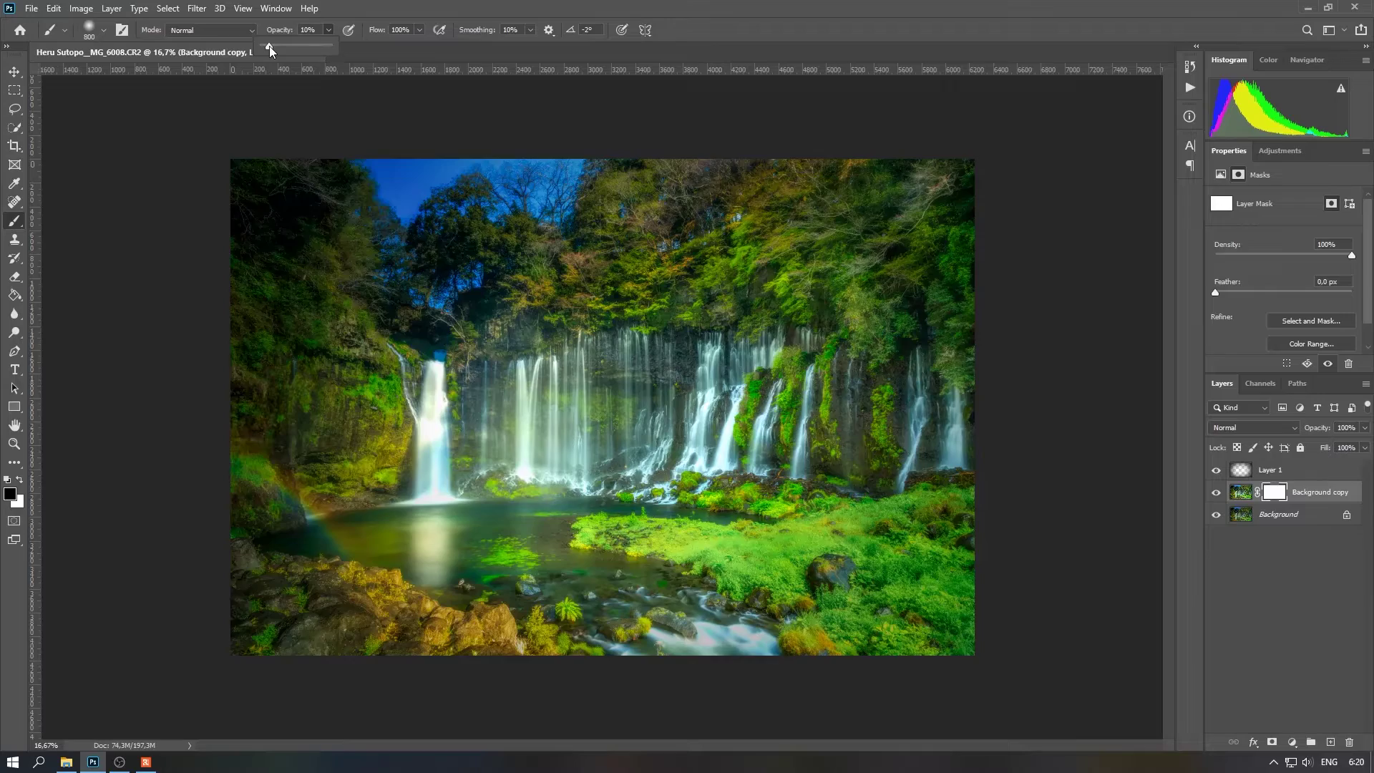
{"action": "key", "text": "ctrl+plus"}
{"action": "key", "text": "ctrl+plus"}
{"action": "key", "text": "ctrl+plus"}
{"action": "key", "text": "ctrl+plus"}
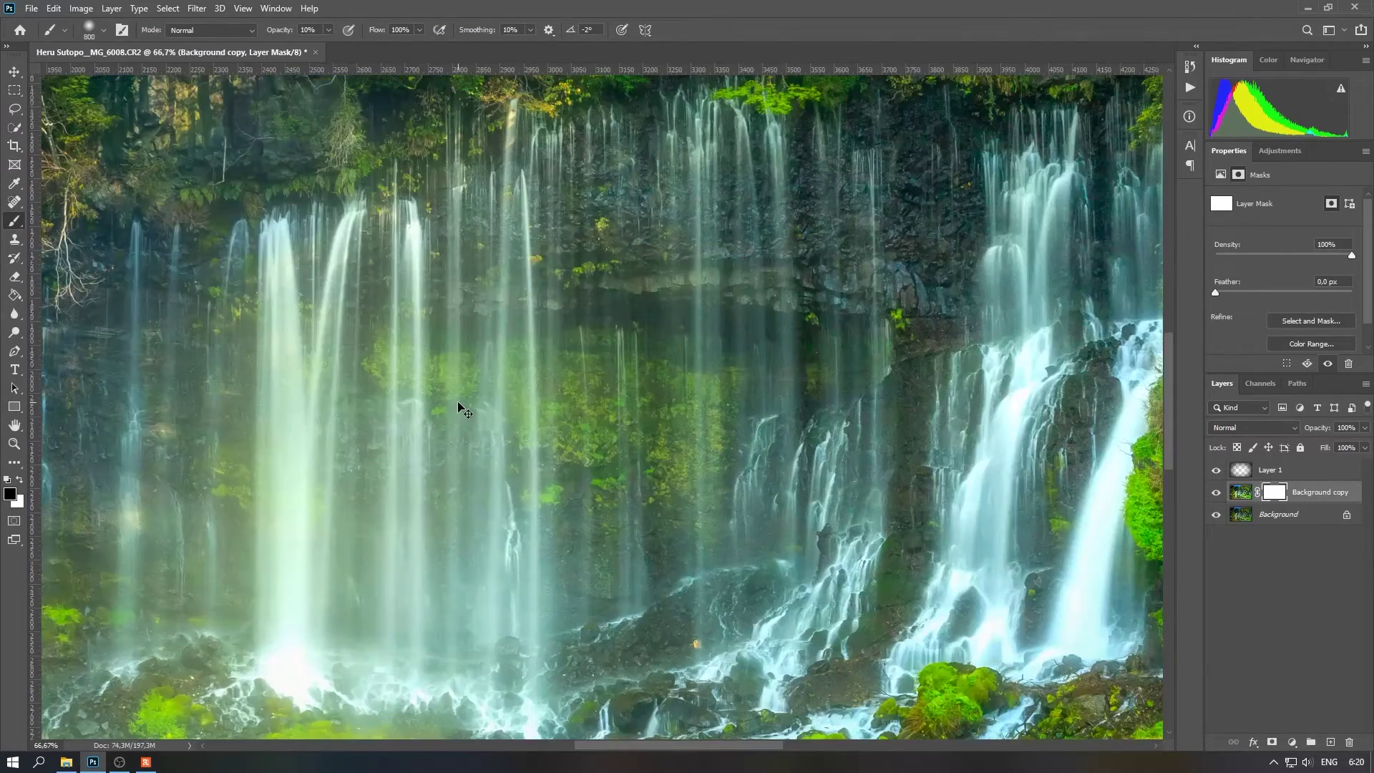
{"action": "left_click_drag", "start_coordinate": [461, 409], "coordinate": [1010, 387]}
{"action": "key", "text": "bracketleft"}
{"action": "key", "text": "bracketleft"}
{"action": "key", "text": "bracketleft"}
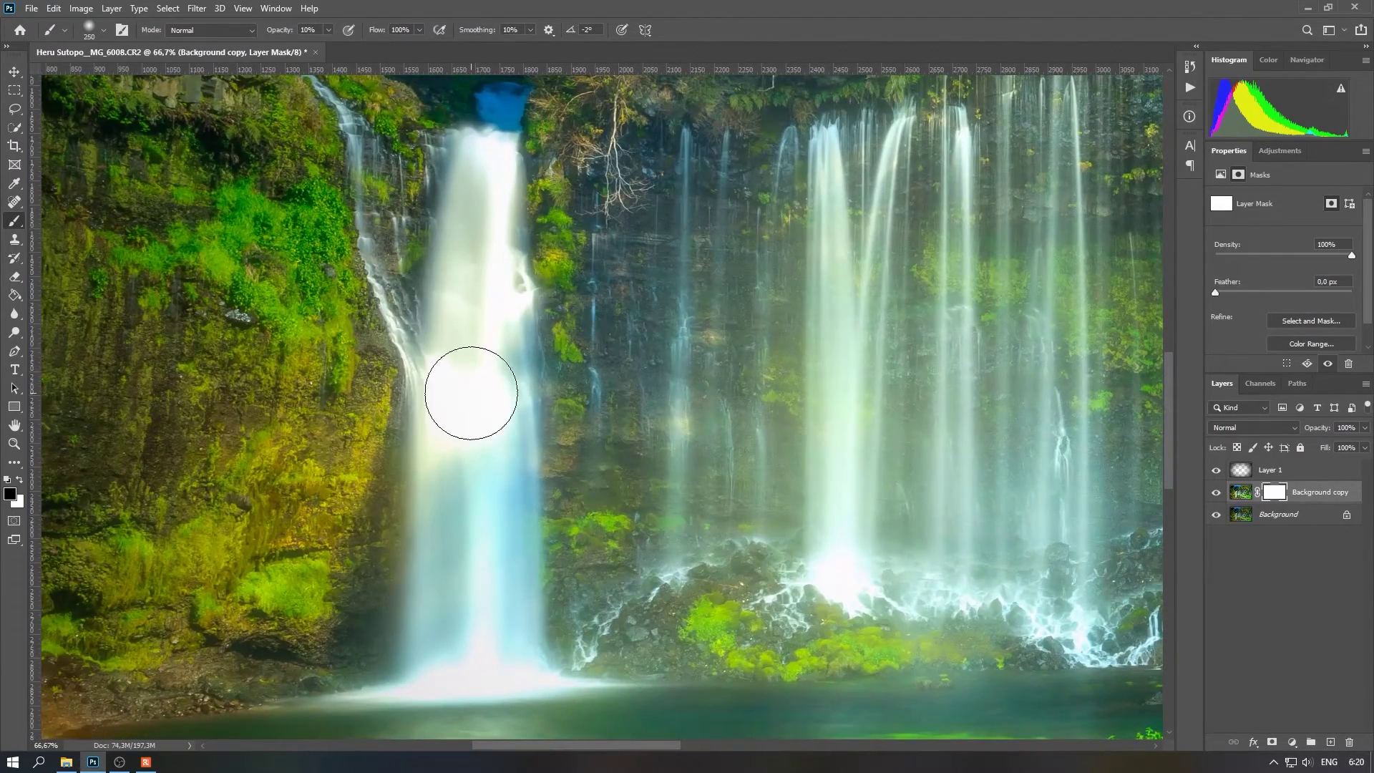
{"action": "left_click_drag", "start_coordinate": [490, 237], "coordinate": [469, 460]}
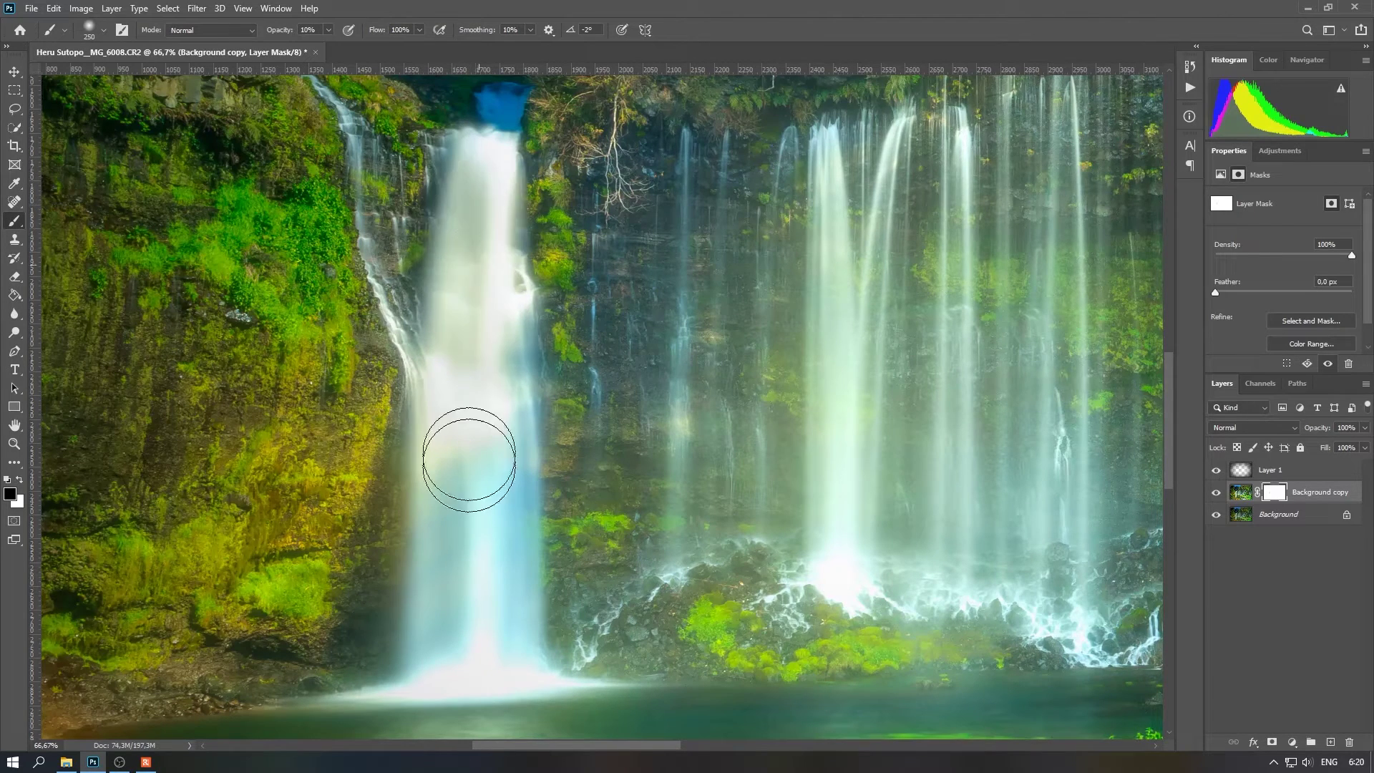
{"action": "mouse_move", "coordinate": [491, 245]}
{"action": "left_mouse_down"}
{"action": "mouse_move", "coordinate": [490, 156]}
{"action": "mouse_move", "coordinate": [506, 215]}
{"action": "left_mouse_up"}
{"action": "key", "text": "bracketleft"}
{"action": "key", "text": "bracketleft"}
{"action": "key", "text": "bracketleft"}
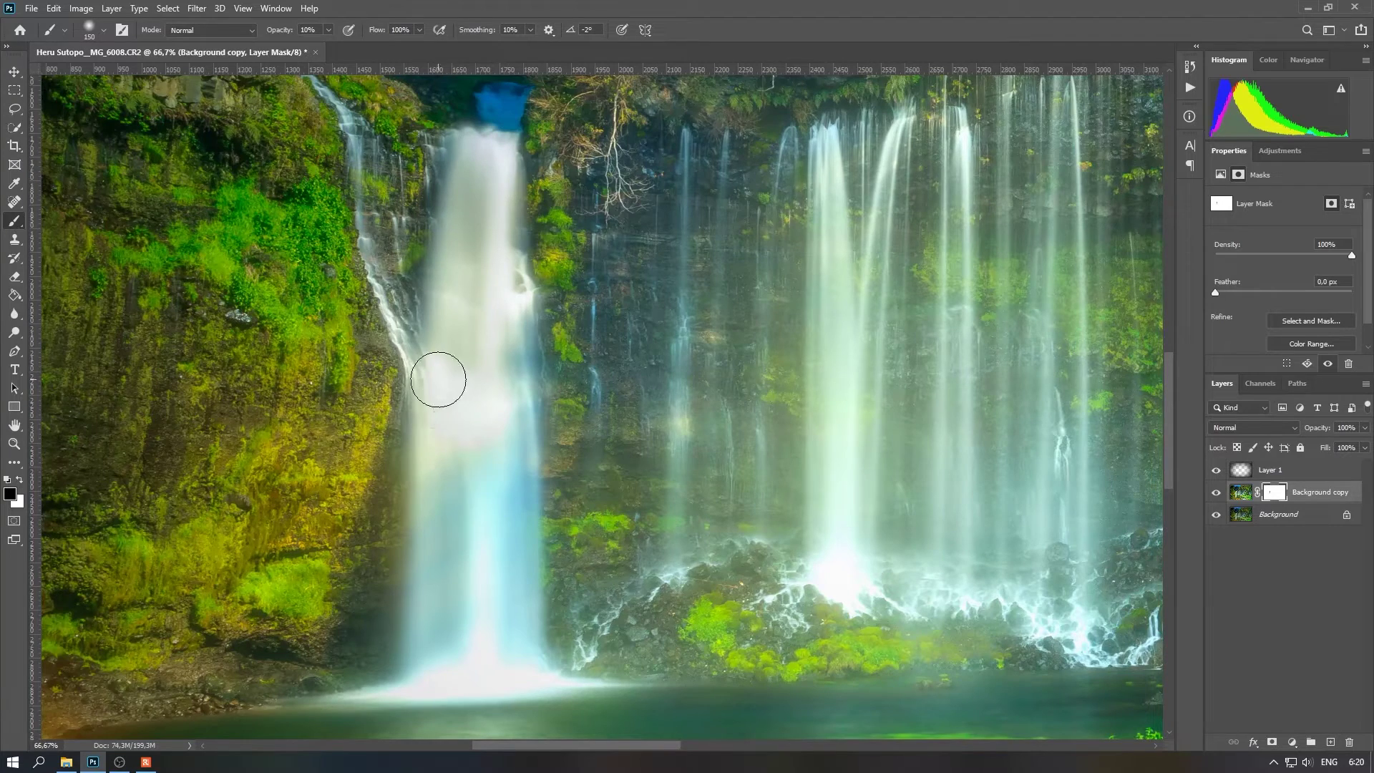
Step: Set the mask brush to 34% opacity and paint over the middle waterfall
{"action": "scroll", "coordinate": [487, 465], "scroll_direction": "down", "scroll_amount": 2}
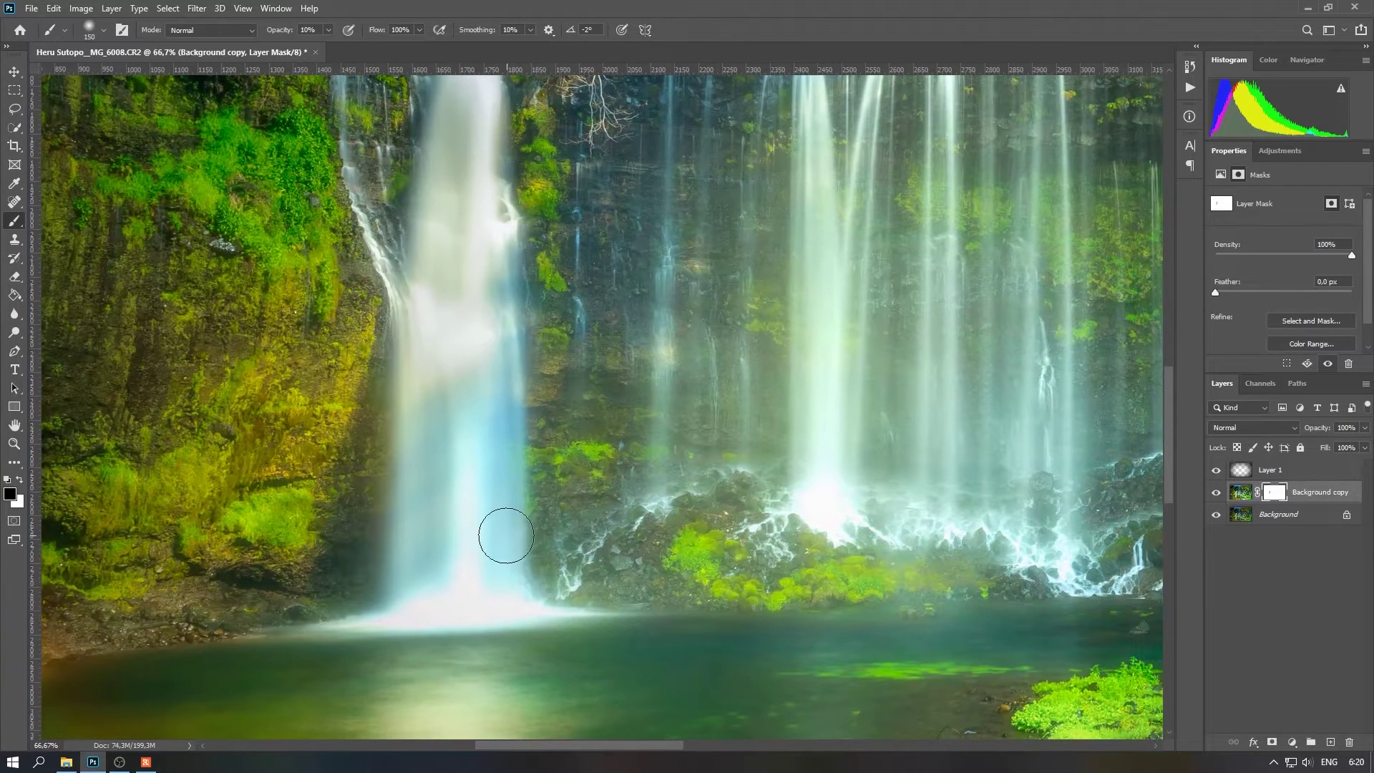
{"action": "left_click", "coordinate": [328, 30]}
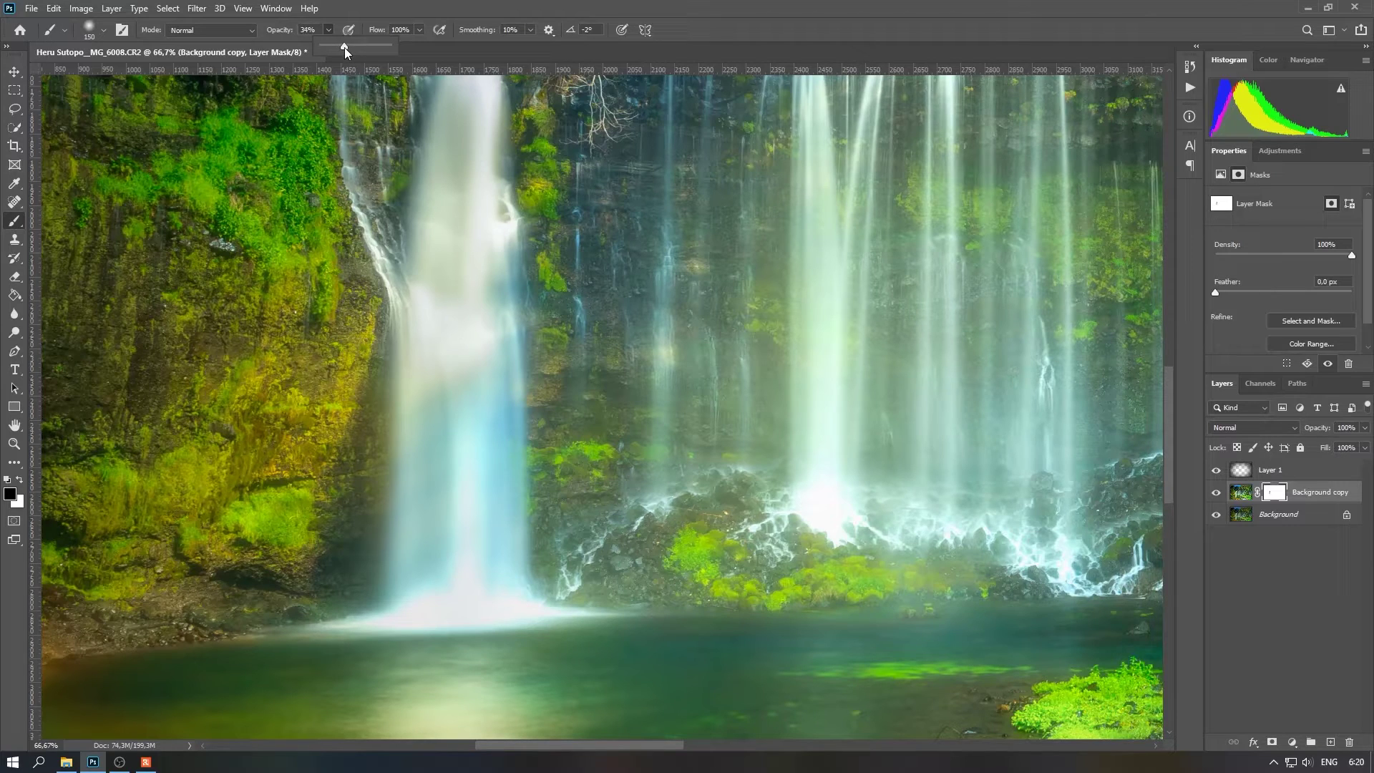
{"action": "mouse_move", "coordinate": [482, 623]}
{"action": "left_mouse_down"}
{"action": "mouse_move", "coordinate": [548, 600]}
{"action": "mouse_move", "coordinate": [504, 604]}
{"action": "mouse_move", "coordinate": [465, 337]}
{"action": "mouse_move", "coordinate": [429, 586]}
{"action": "mouse_move", "coordinate": [278, 624]}
{"action": "left_mouse_up"}
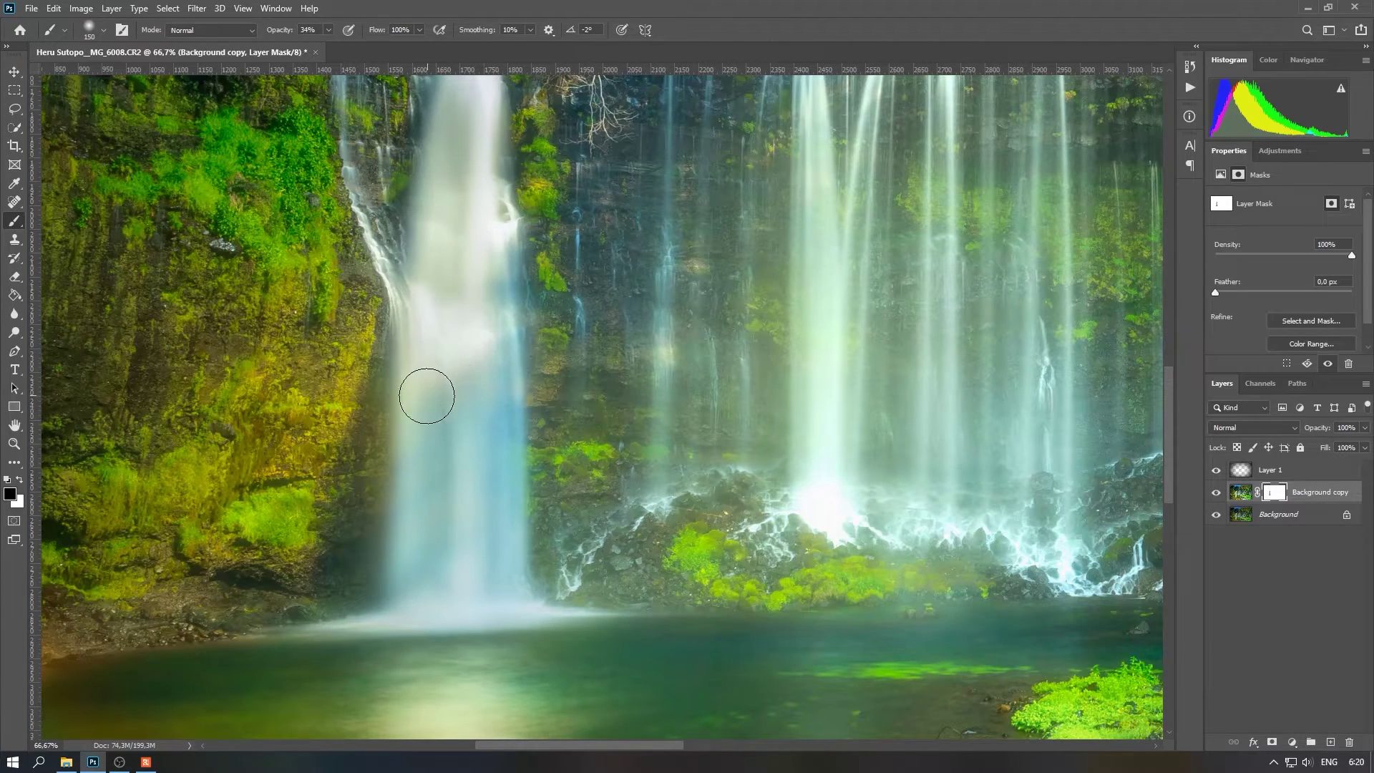
{"action": "left_click_drag", "start_coordinate": [552, 307], "coordinate": [387, 393]}
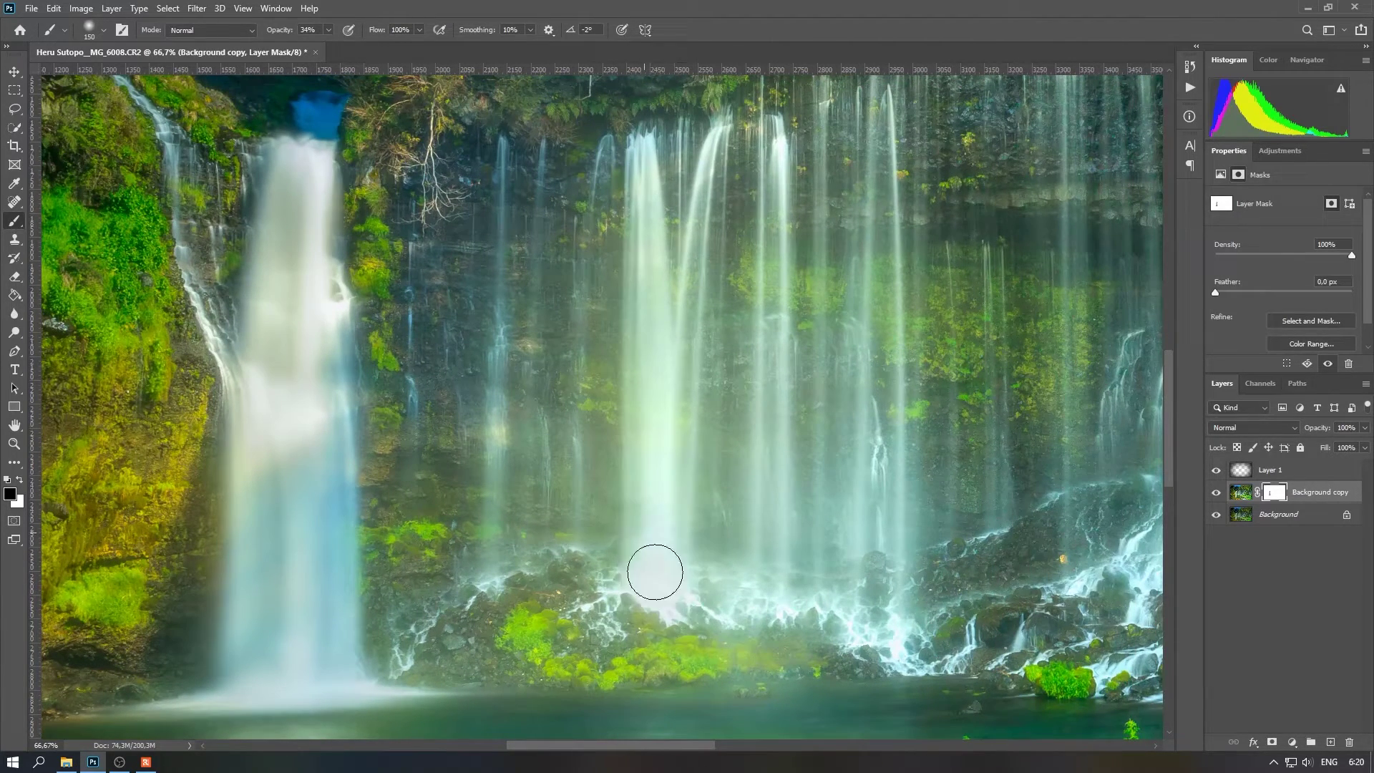
{"action": "left_click_drag", "start_coordinate": [653, 582], "coordinate": [532, 468]}
{"action": "left_click_drag", "start_coordinate": [823, 501], "coordinate": [555, 497]}
{"action": "left_click_drag", "start_coordinate": [845, 430], "coordinate": [562, 375]}
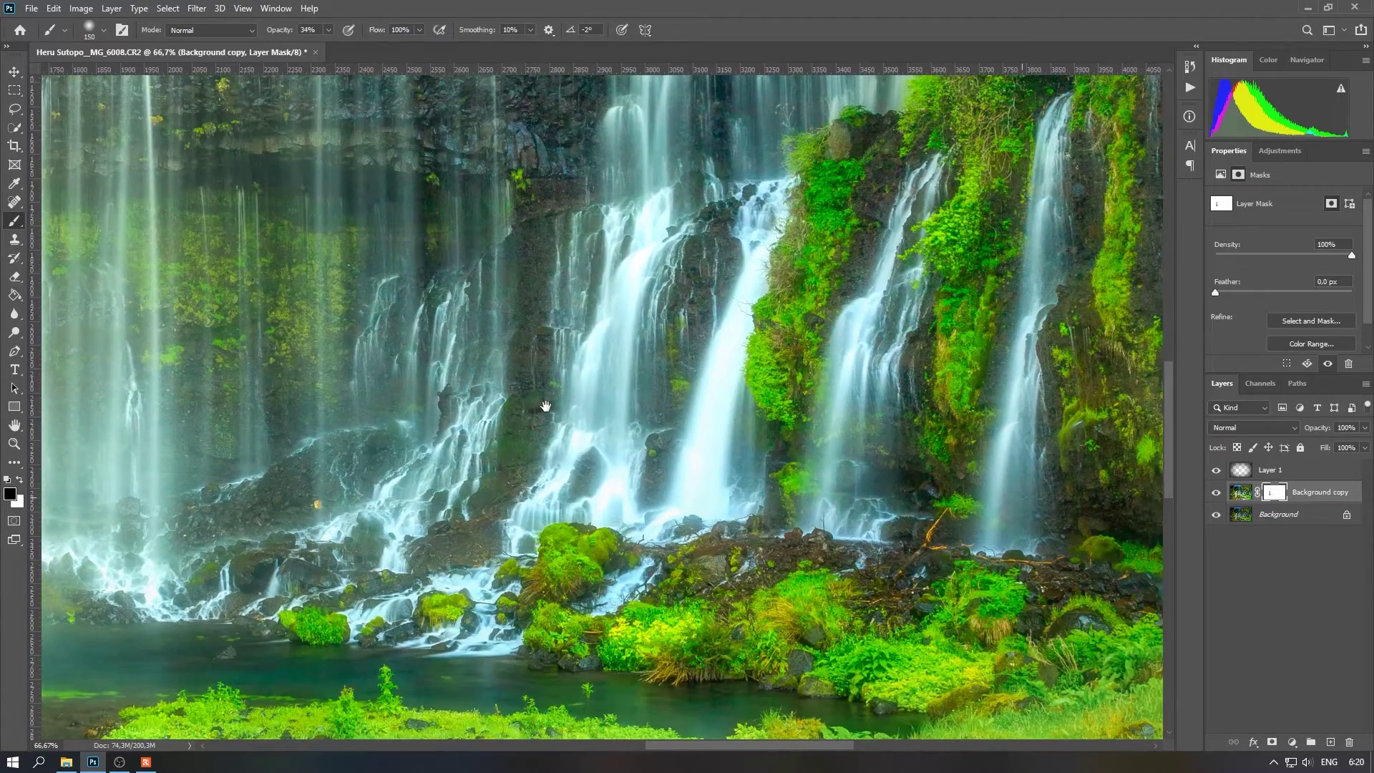
{"action": "left_click_drag", "start_coordinate": [715, 422], "coordinate": [541, 408]}
{"action": "left_click_drag", "start_coordinate": [775, 254], "coordinate": [698, 516]}
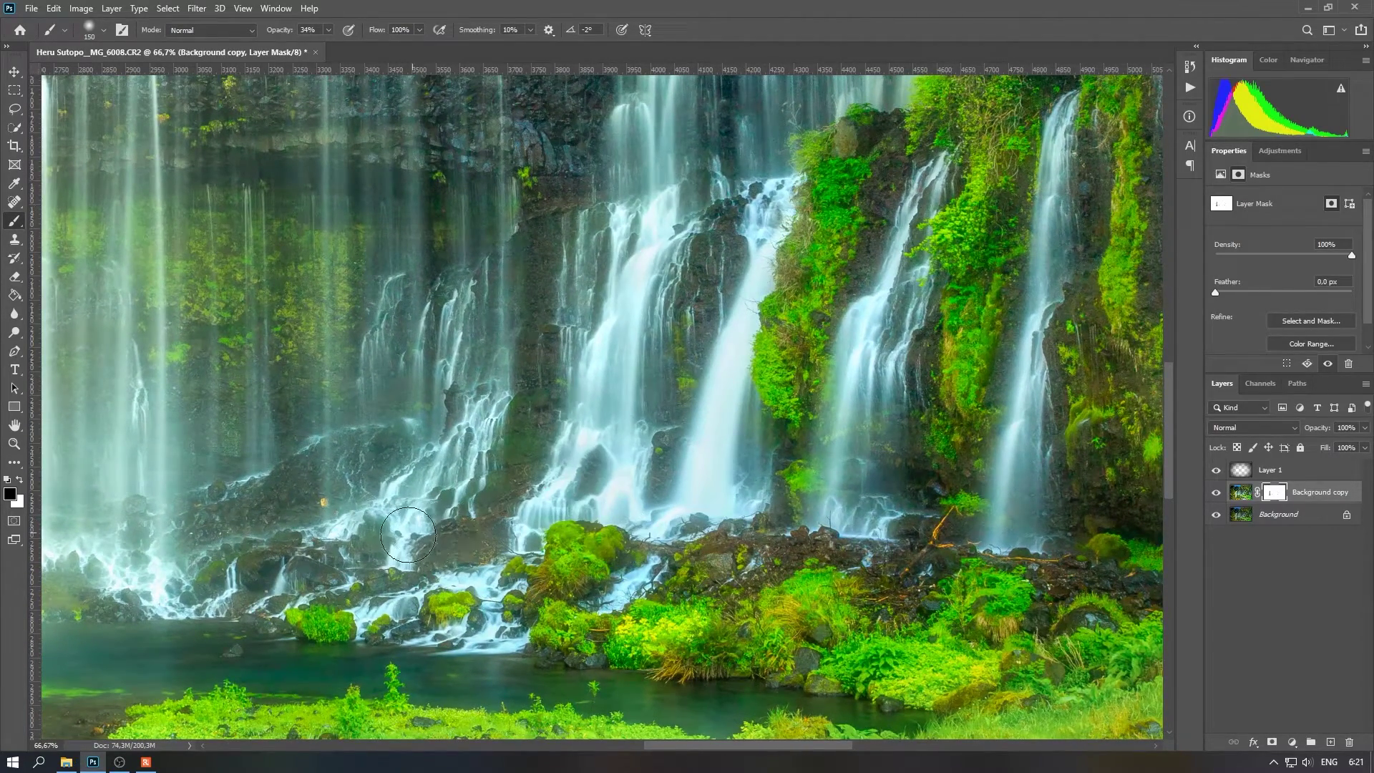
Step: Pan across the mossy cliff and left waterfall, zoom in on its top, then zoom out
{"action": "left_click_drag", "start_coordinate": [1057, 372], "coordinate": [456, 450]}
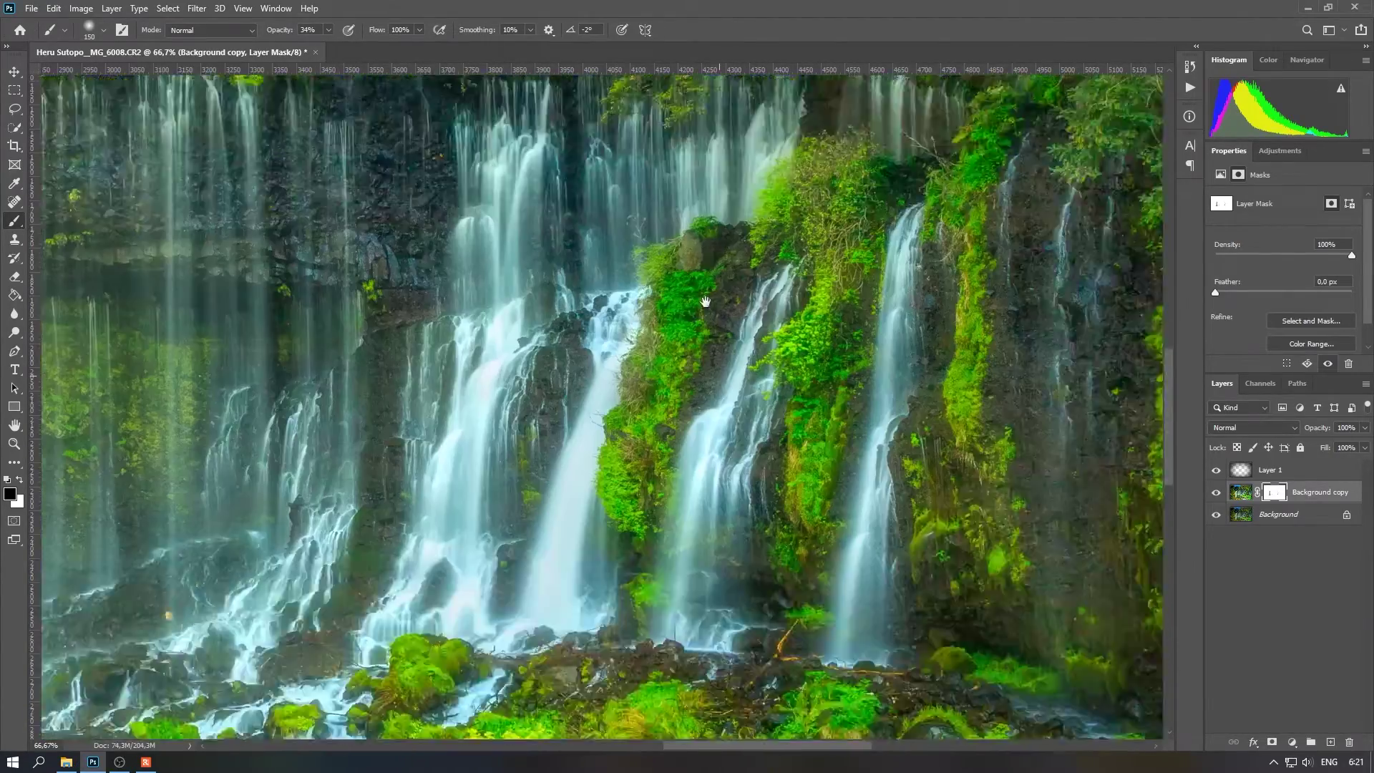
{"action": "left_click_drag", "start_coordinate": [501, 519], "coordinate": [572, 226]}
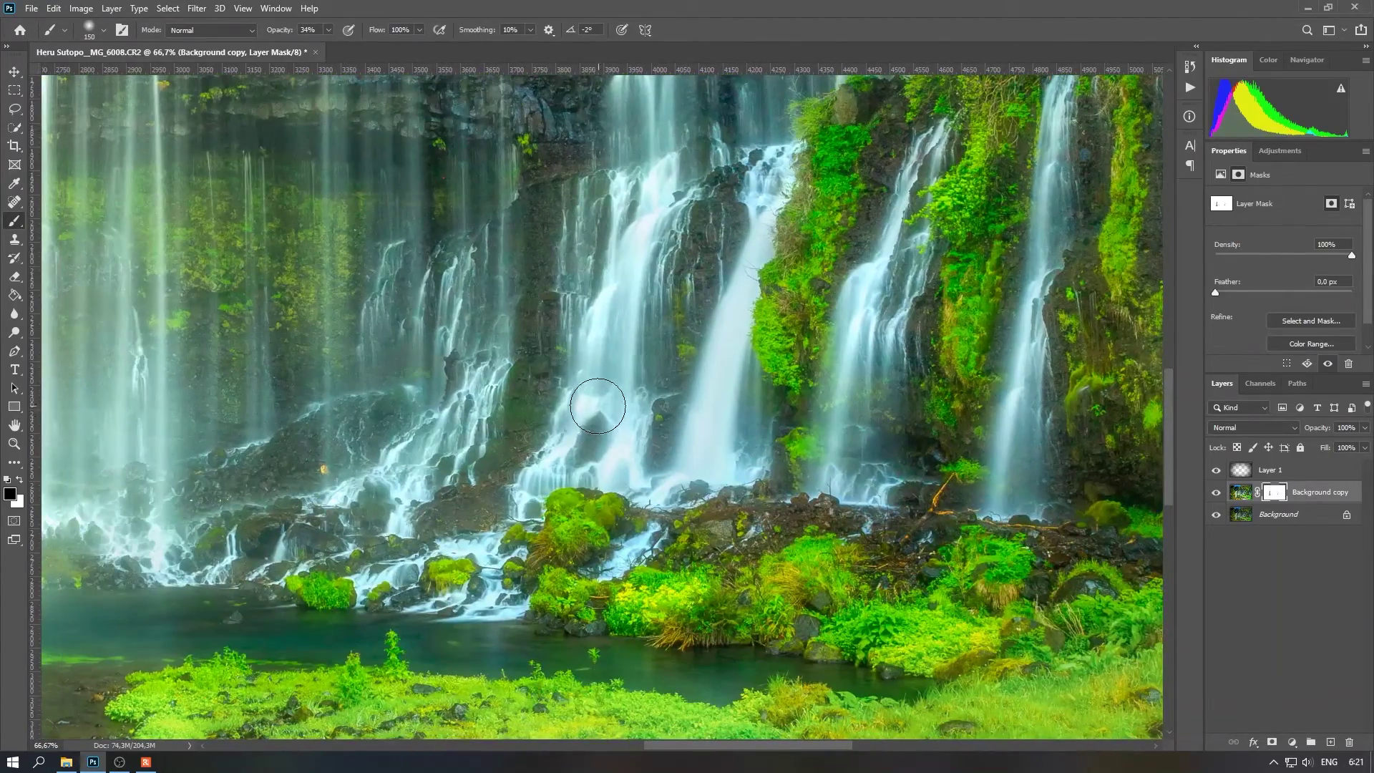
{"action": "scroll", "coordinate": [594, 470], "scroll_direction": "left", "scroll_amount": 10}
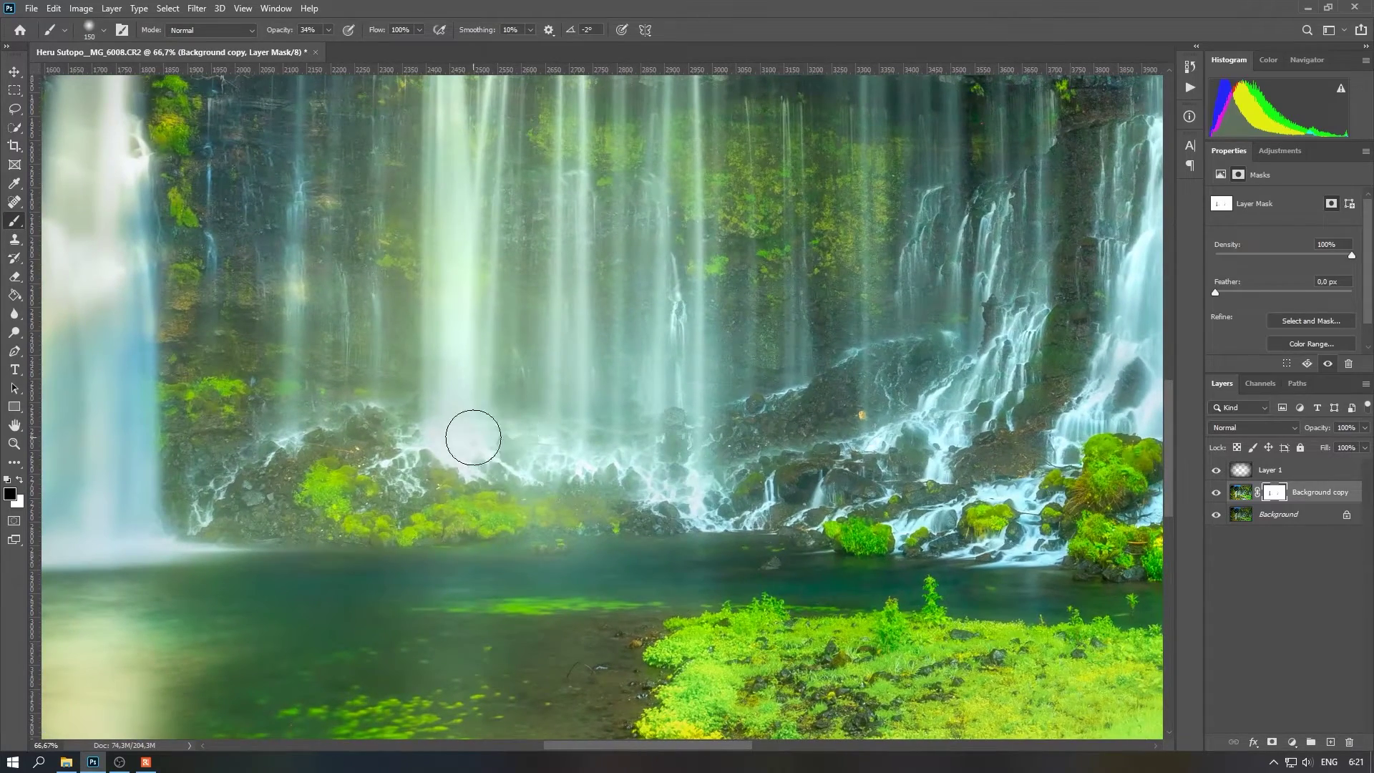
{"action": "left_click_drag", "start_coordinate": [700, 195], "coordinate": [946, 345]}
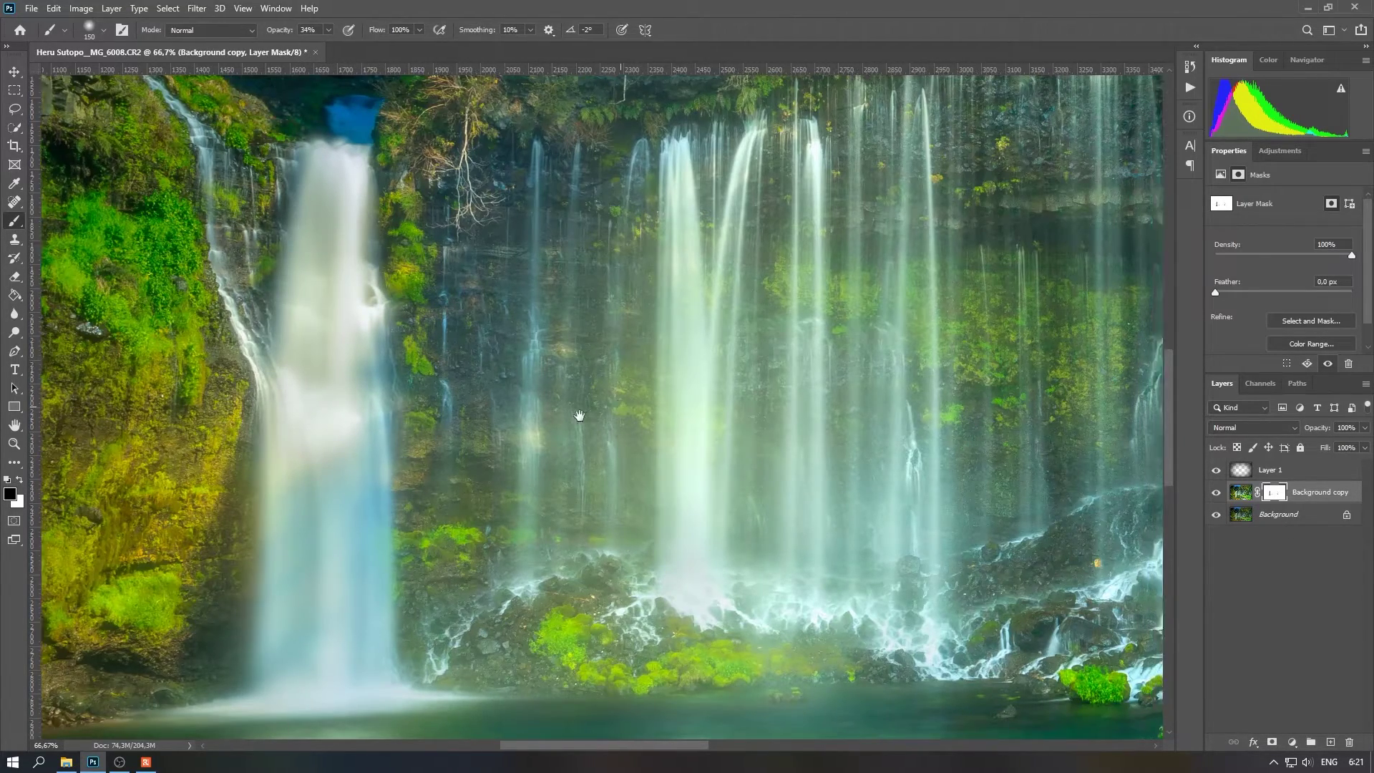
{"action": "left_click_drag", "start_coordinate": [536, 414], "coordinate": [680, 636]}
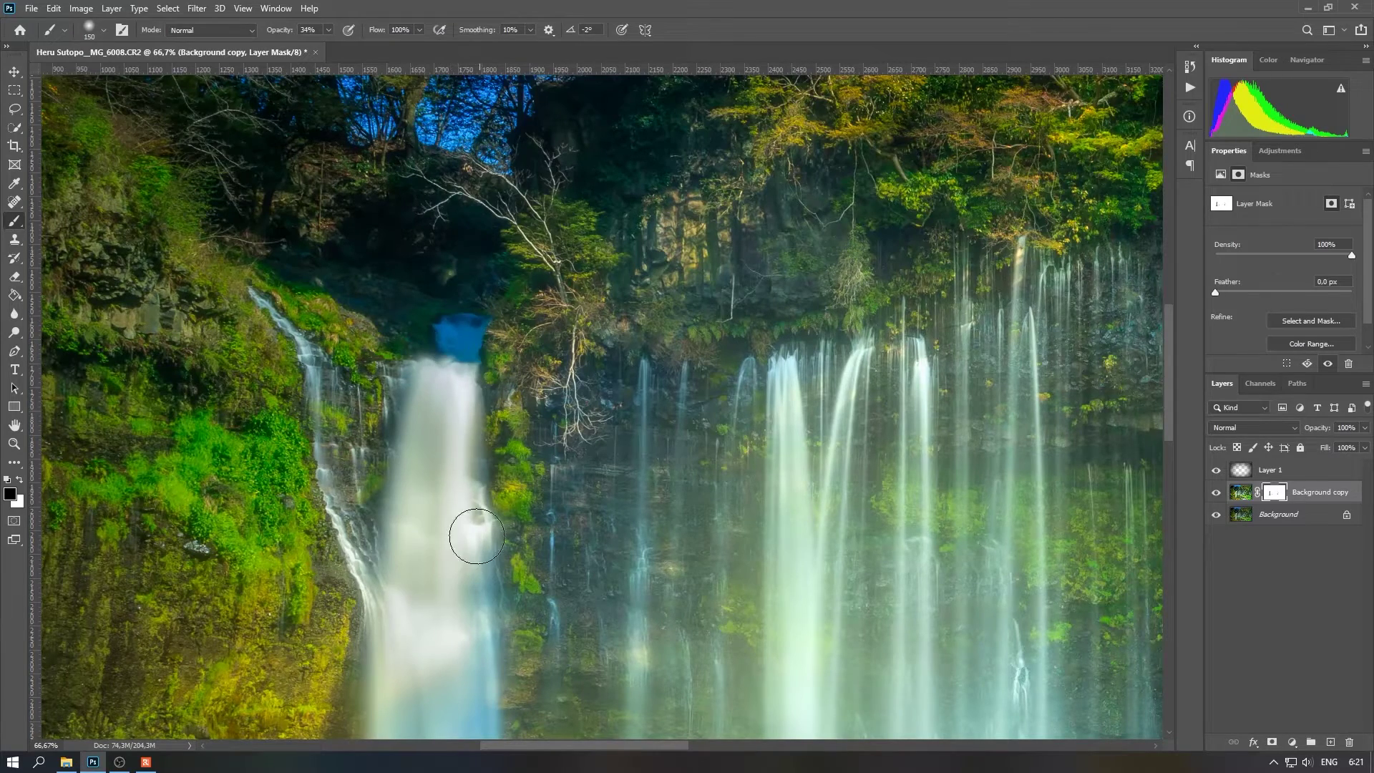
{"action": "key", "text": "ctrl+plus"}
{"action": "key", "text": "ctrl+plus"}
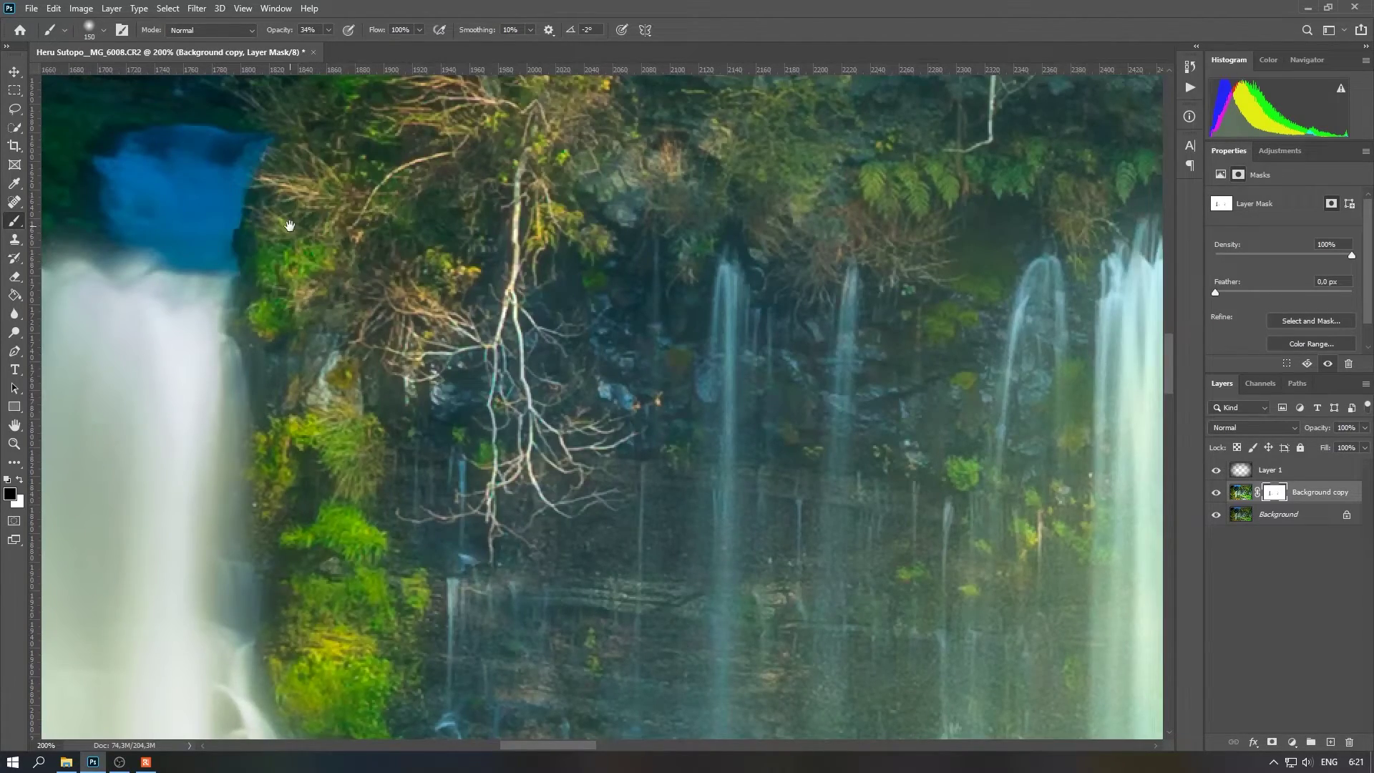
{"action": "left_click_drag", "start_coordinate": [289, 226], "coordinate": [692, 363]}
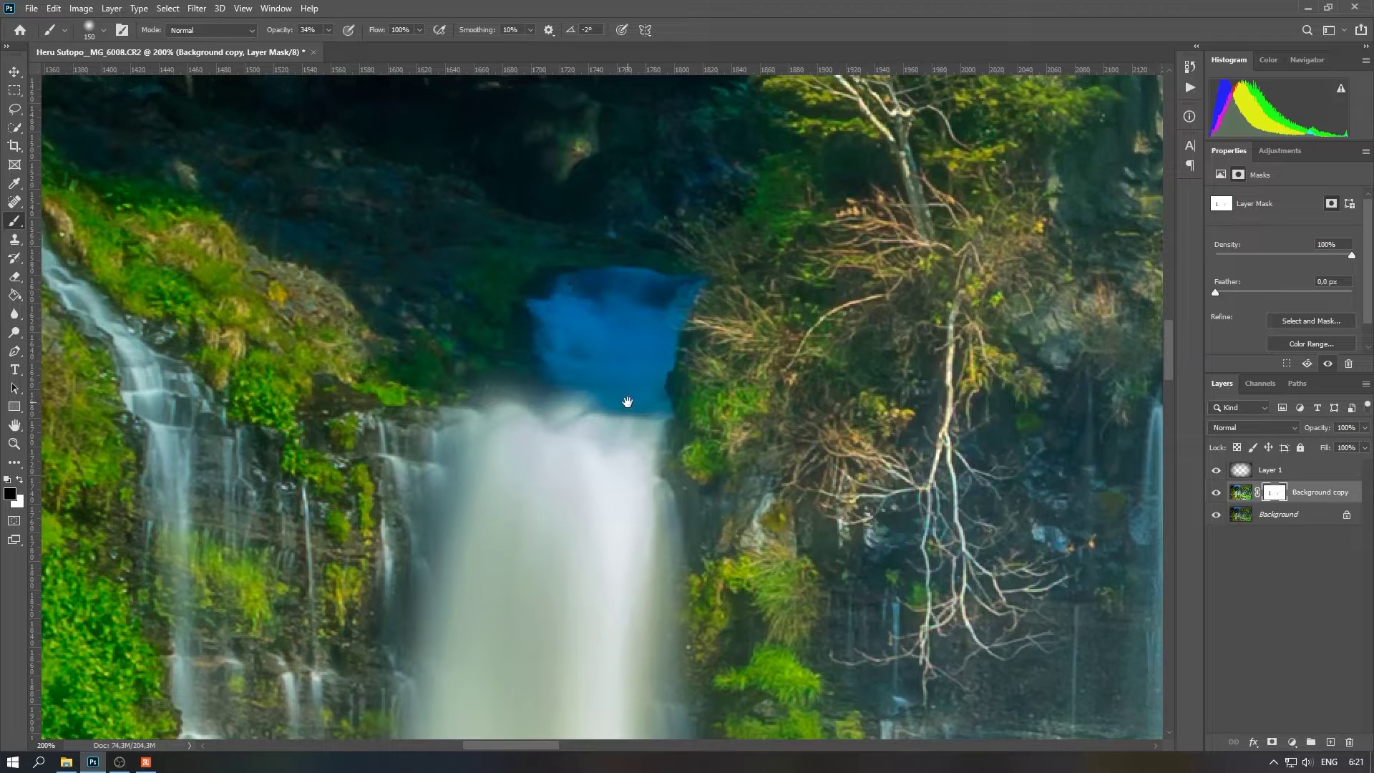
{"action": "key", "text": "v"}
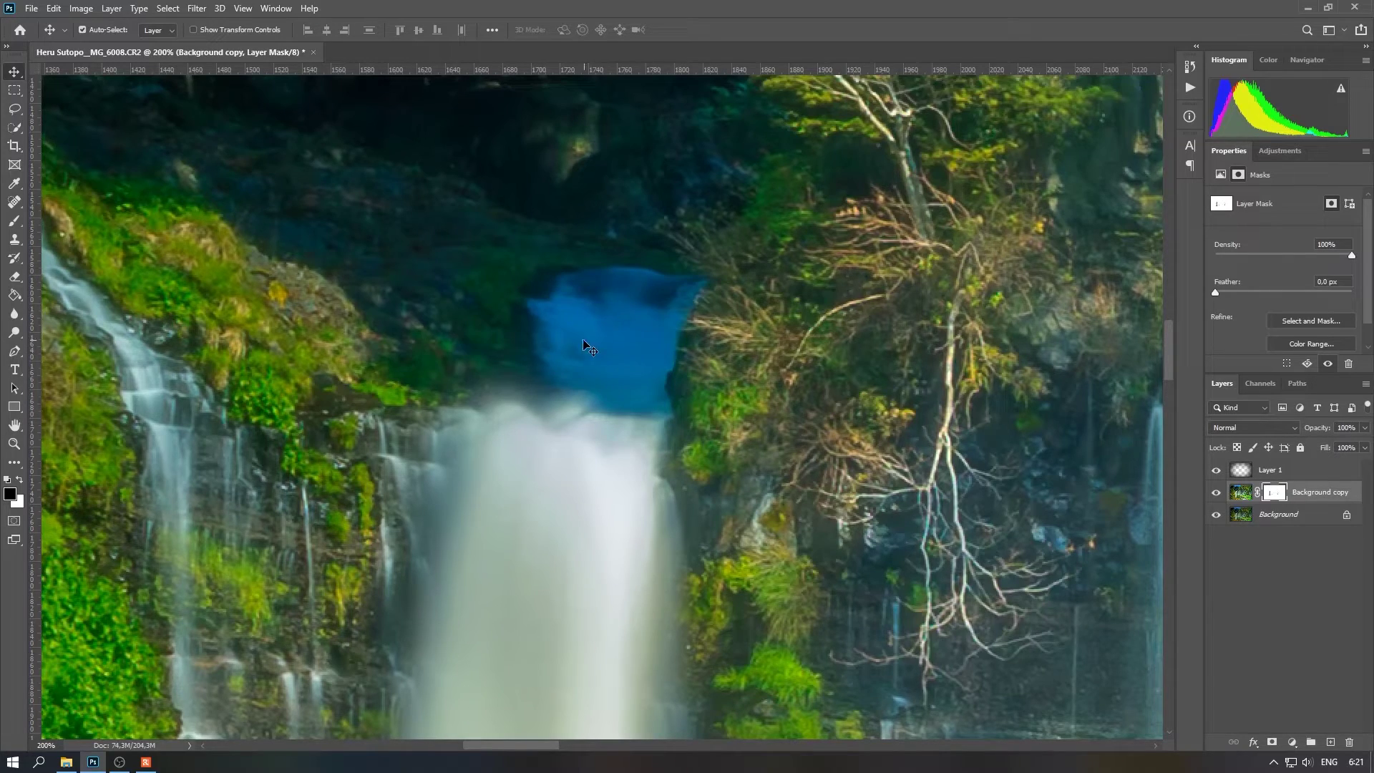
{"action": "key", "text": "ctrl+minus"}
{"action": "key", "text": "ctrl+minus"}
{"action": "key", "text": "ctrl+minus"}
{"action": "key", "text": "ctrl+minus"}
{"action": "key", "text": "ctrl+minus"}
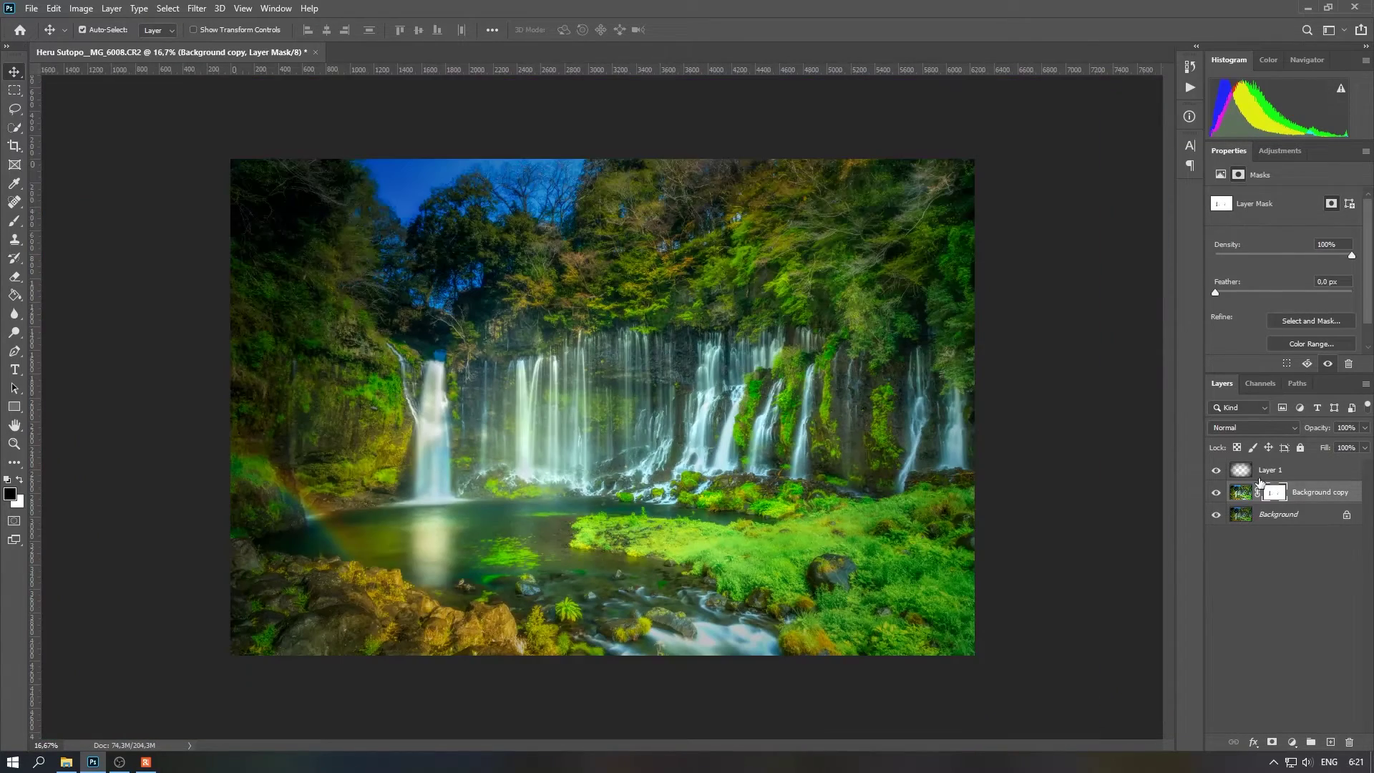
Step: Lower Layer 1's opacity to 40%
{"action": "left_click", "coordinate": [1260, 476]}
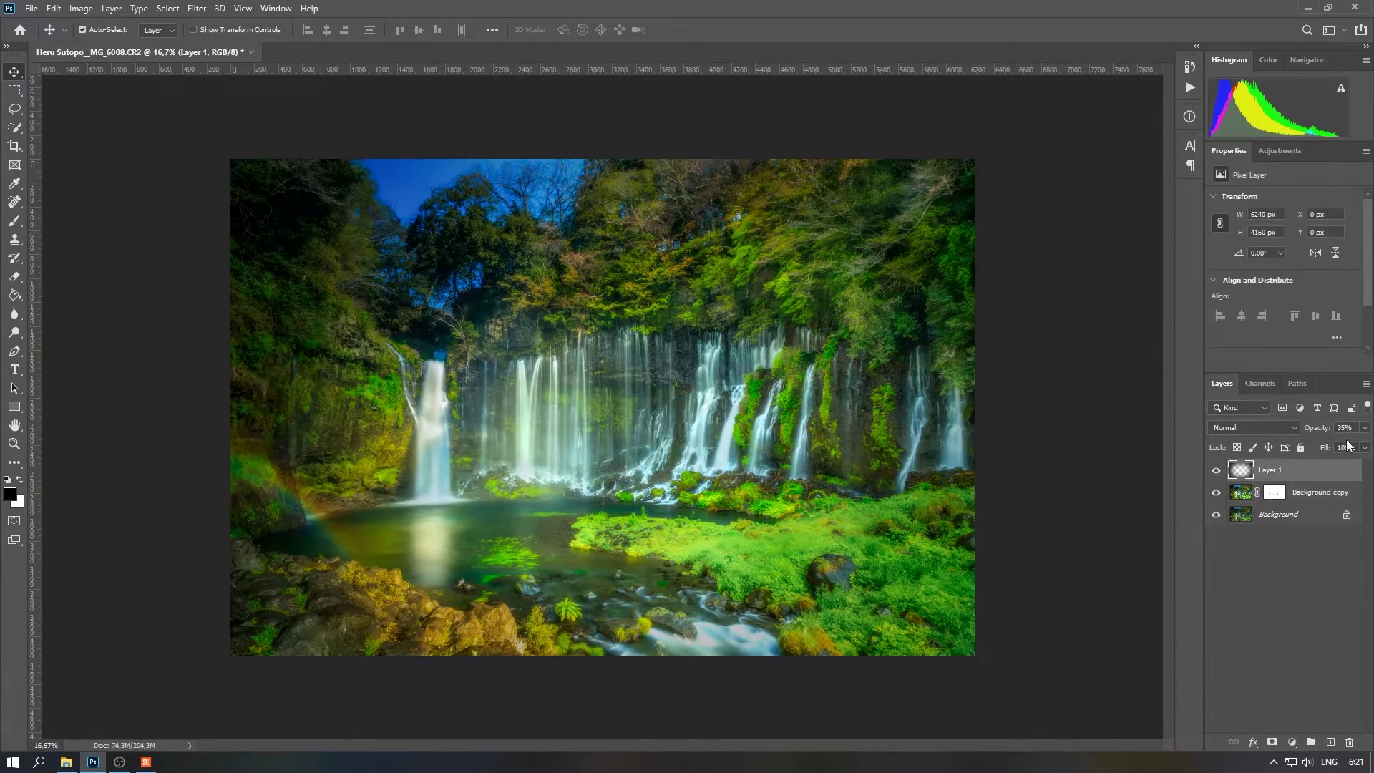
{"action": "left_click_drag", "start_coordinate": [1365, 428], "coordinate": [1360, 447]}
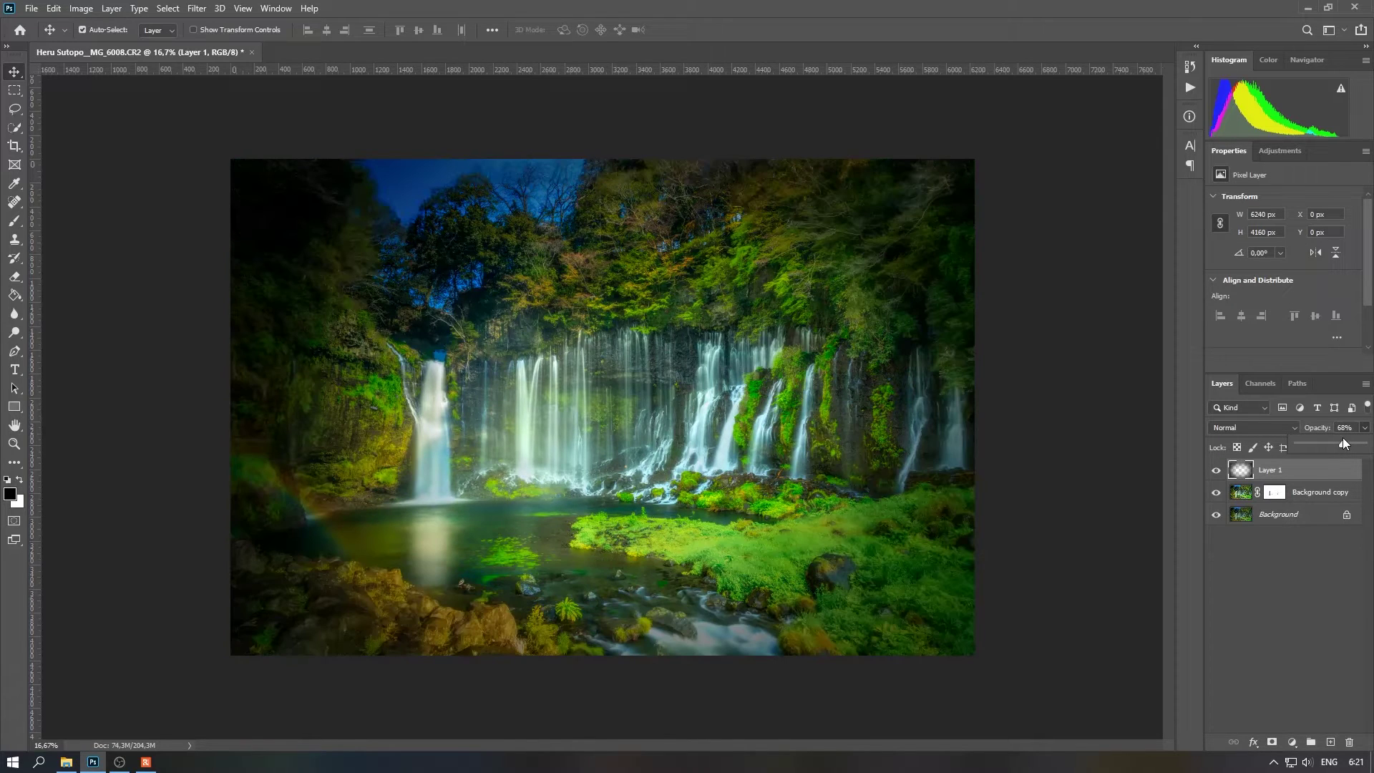
{"action": "left_click_drag", "start_coordinate": [1341, 439], "coordinate": [1328, 441]}
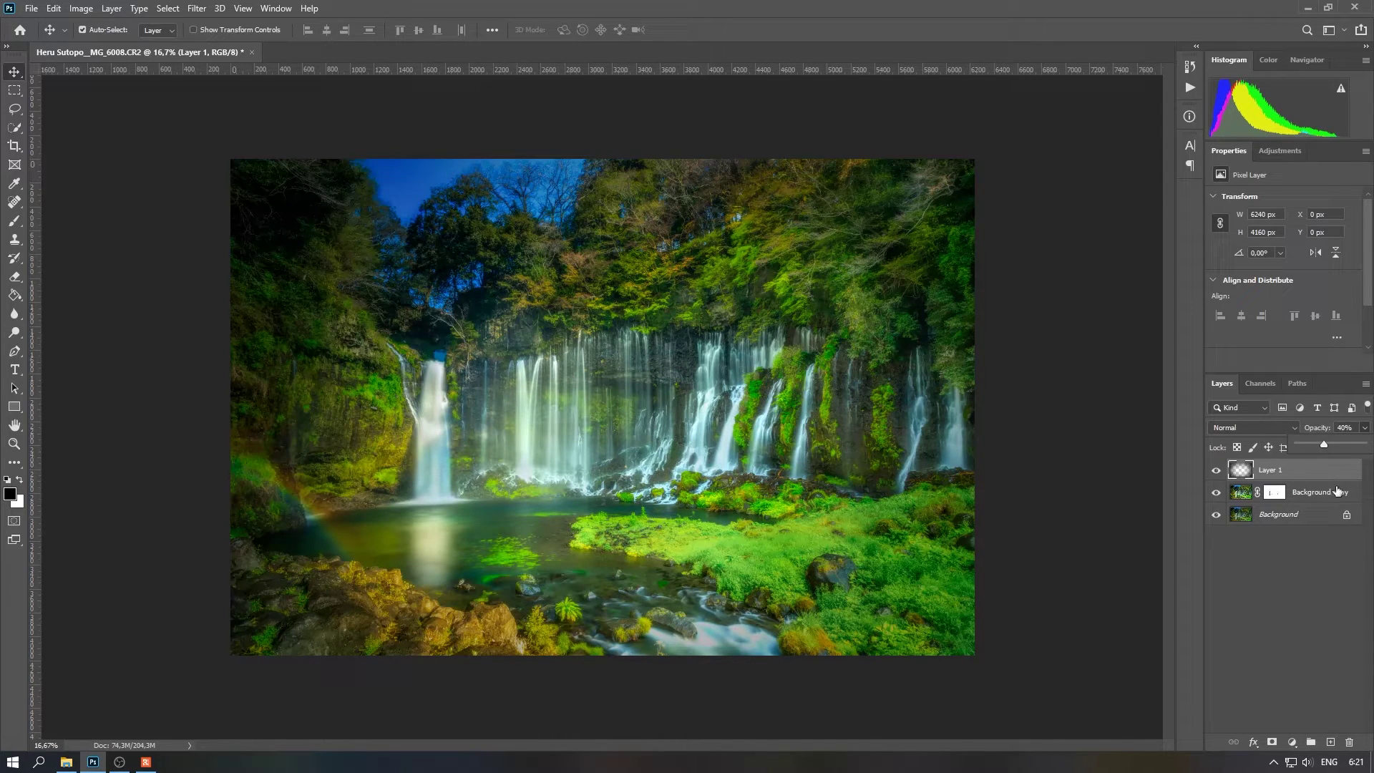
{"action": "left_click_drag", "start_coordinate": [1324, 441], "coordinate": [1324, 440]}
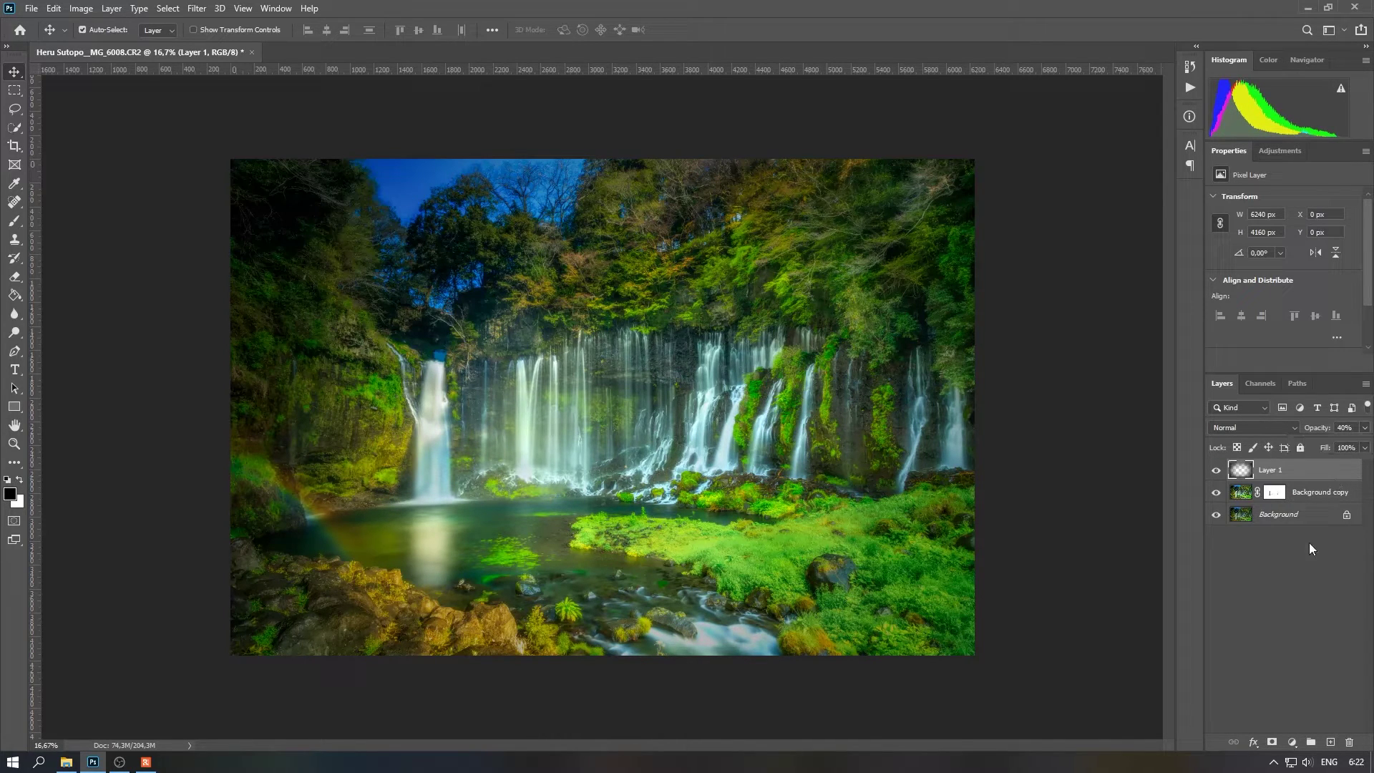
Step: Merge the Background copy down into the Background layer
{"action": "left_click", "coordinate": [1316, 493]}
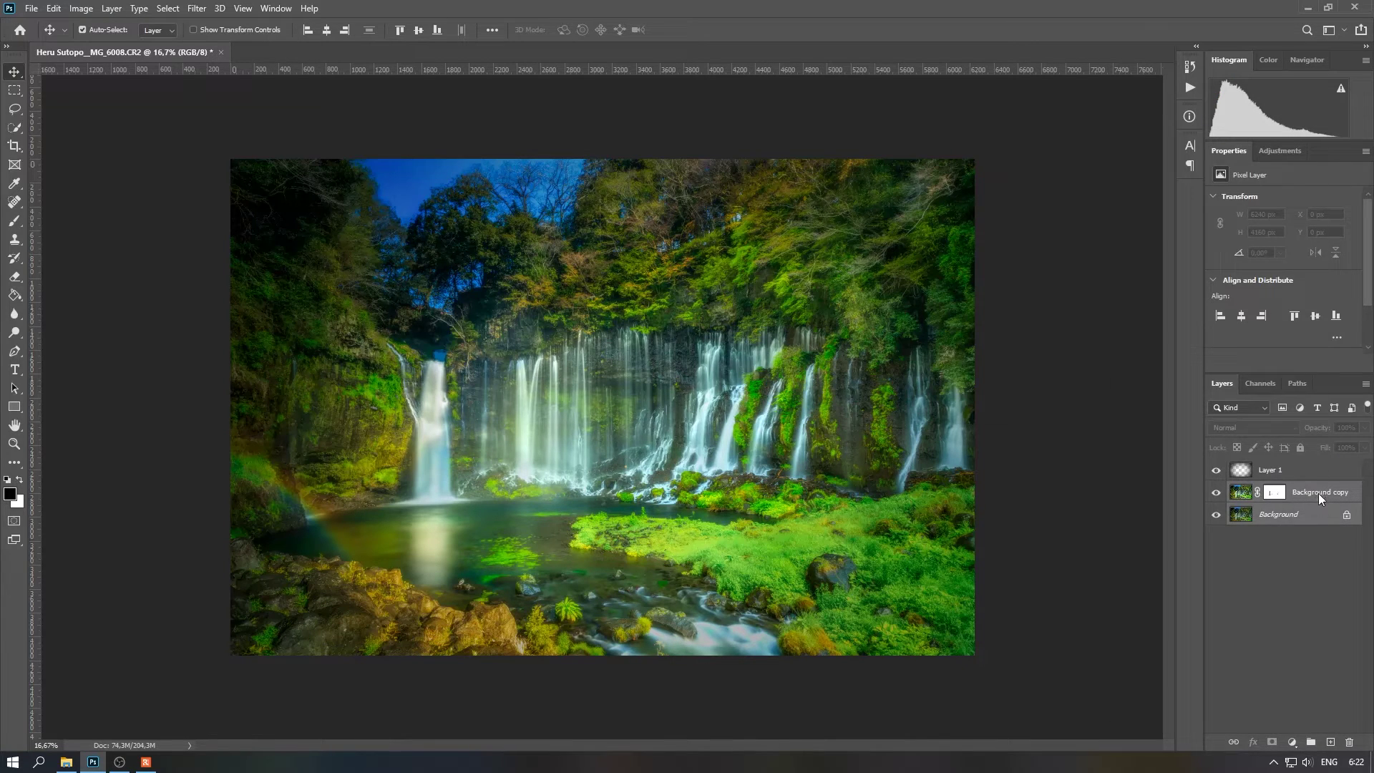
{"action": "right_click", "coordinate": [1320, 494]}
{"action": "left_click", "coordinate": [1251, 571]}
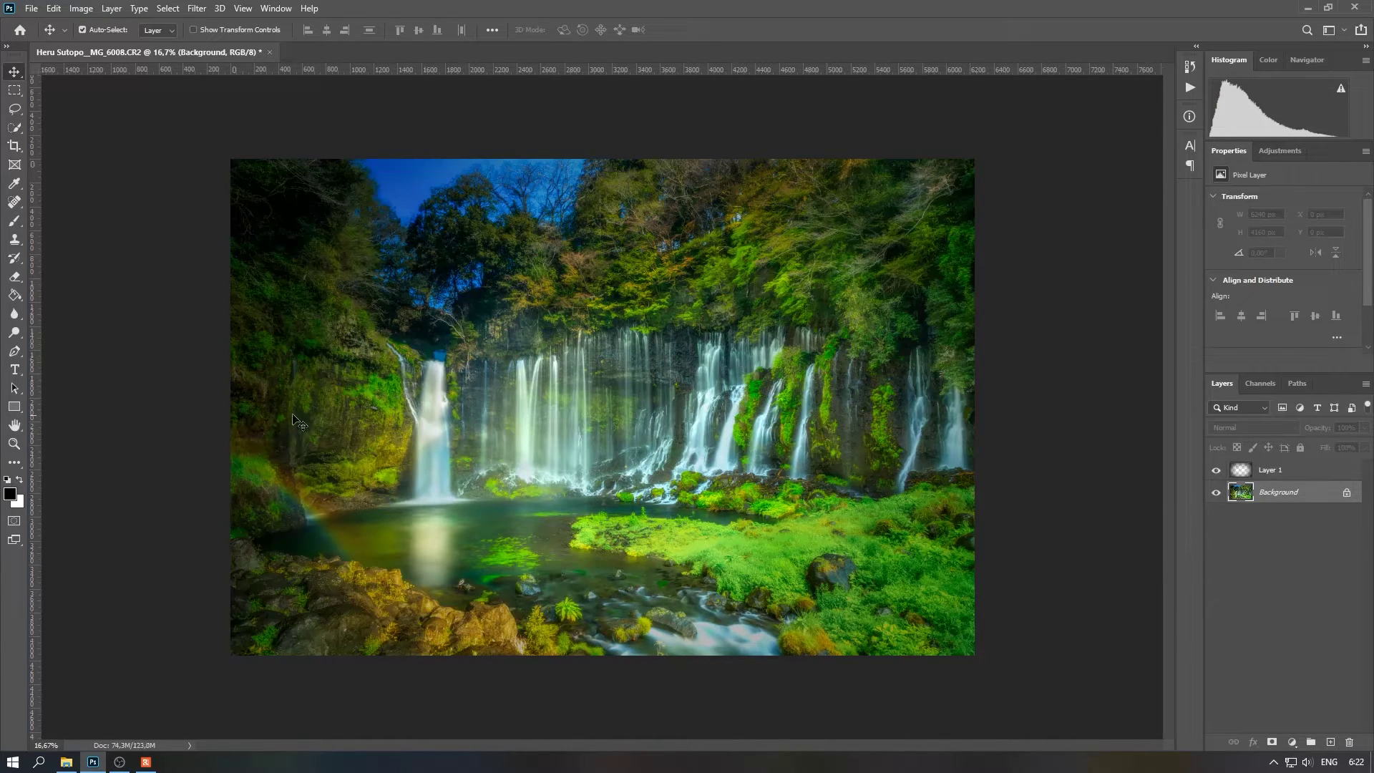
{"action": "right_click", "coordinate": [14, 334]}
Step: Burn the photo's outer corners with a 1300 px Burn brush, then zoom out
{"action": "left_click", "coordinate": [40, 346]}
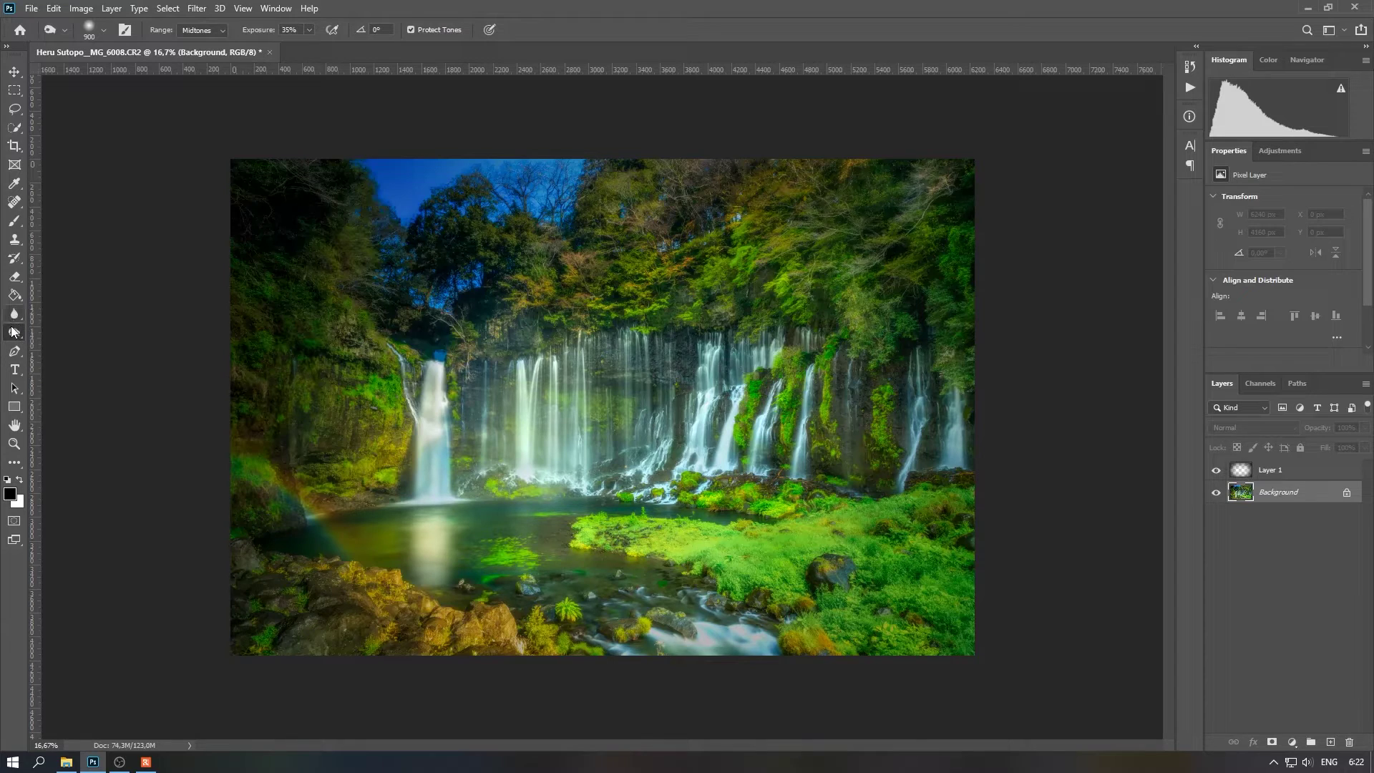
{"action": "key", "text": "bracketright"}
{"action": "key", "text": "bracketright"}
{"action": "key", "text": "bracketright"}
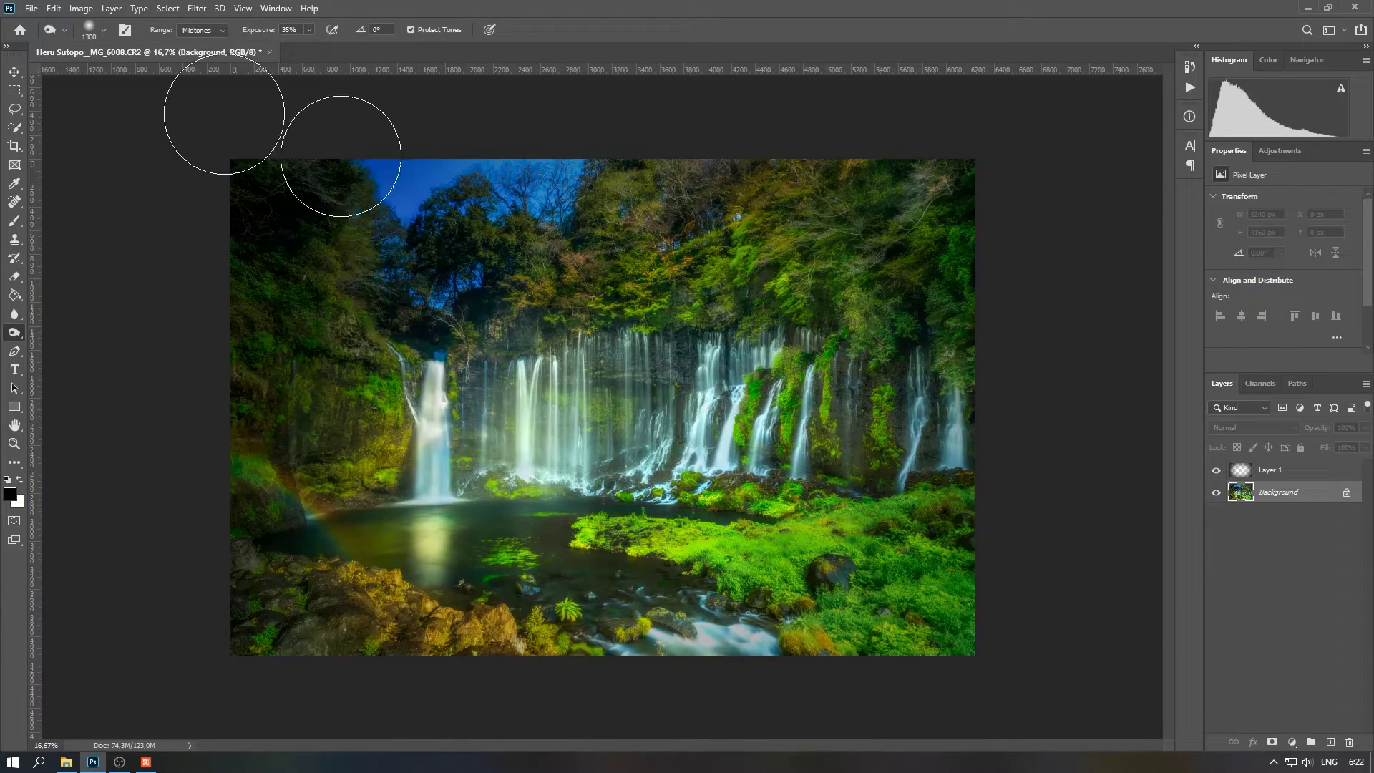
{"action": "left_click", "coordinate": [13, 72]}
{"action": "key", "text": "ctrl+plus"}
Step: Save a copy as a JPEG at quality 12 (Maximum) in the Edited folder
{"action": "key", "text": "ctrl+minus"}
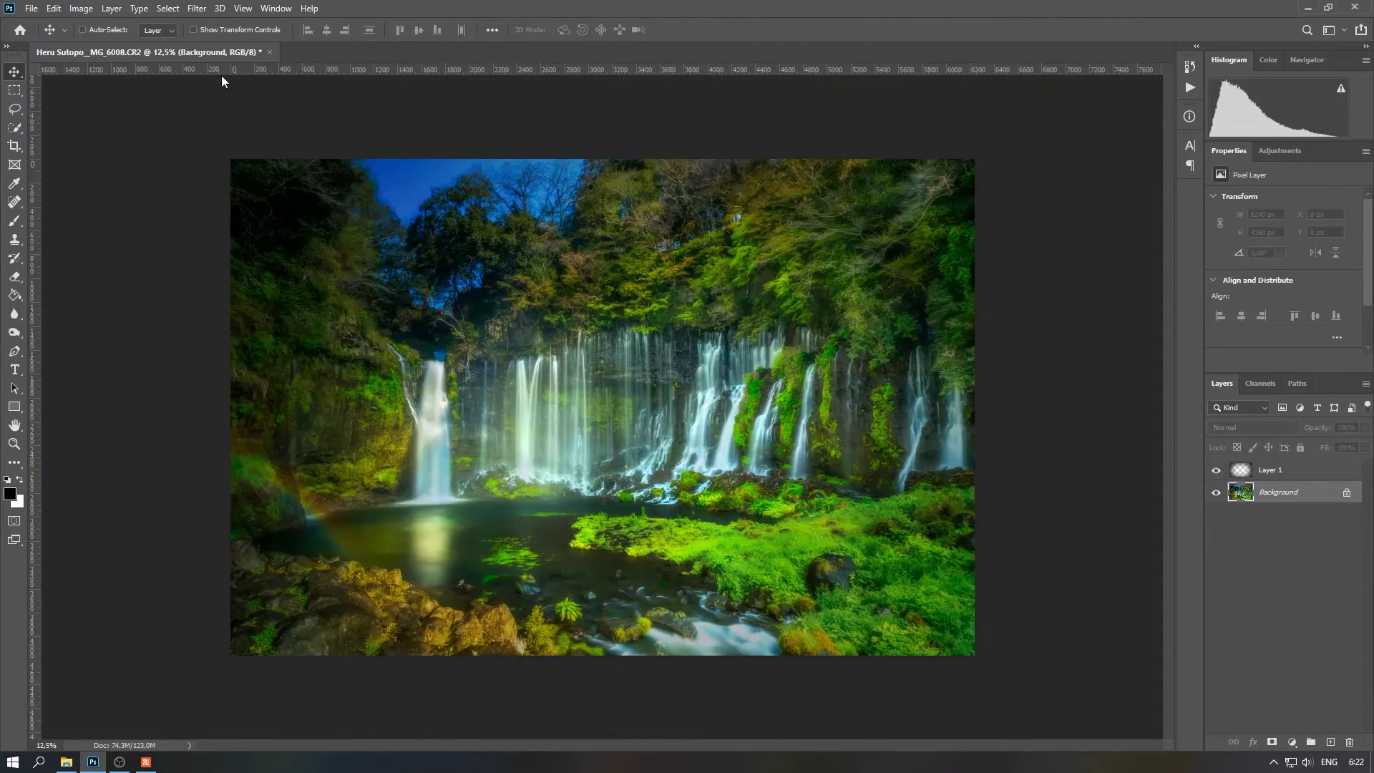
{"action": "key", "text": "ctrl+minus"}
{"action": "key", "text": "ctrl+plus"}
{"action": "left_click", "coordinate": [29, 10]}
{"action": "left_click", "coordinate": [93, 189]}
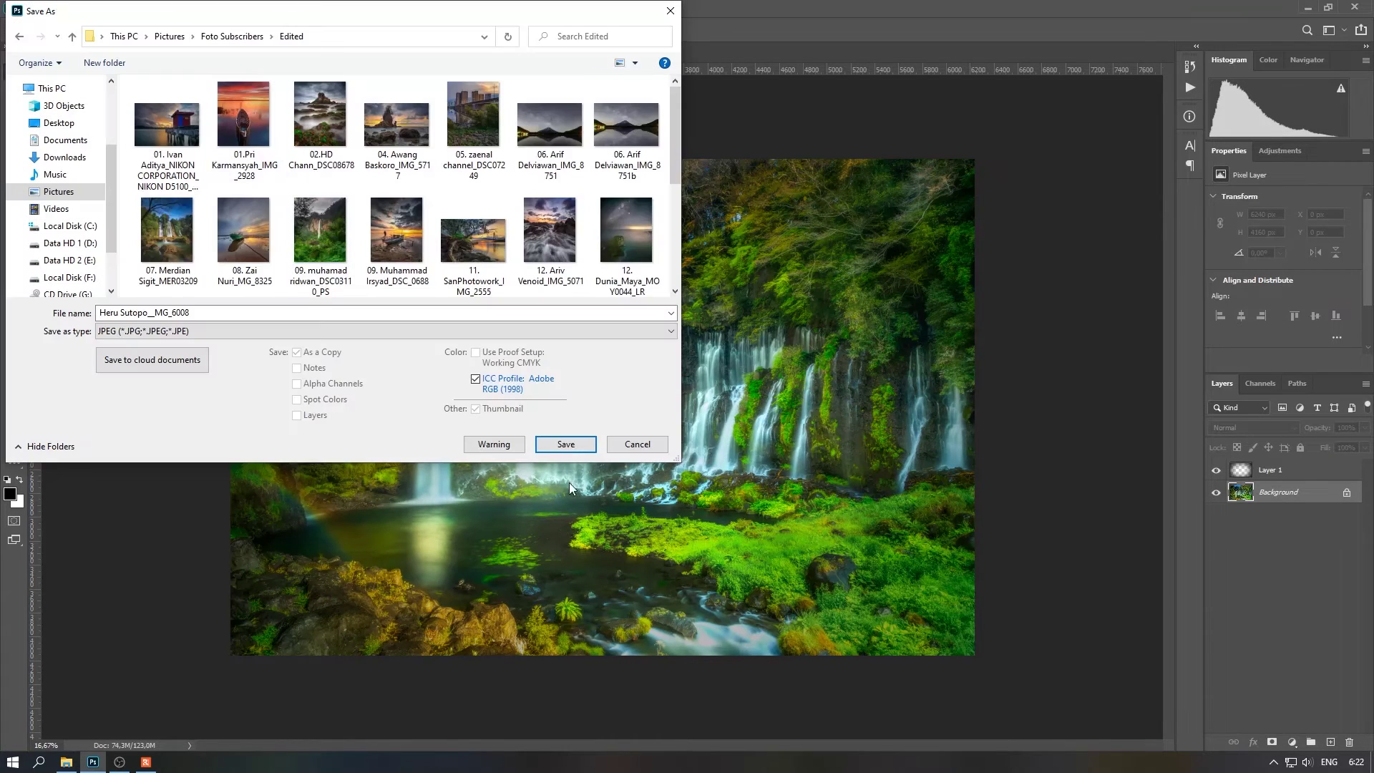
{"action": "left_click", "coordinate": [585, 445]}
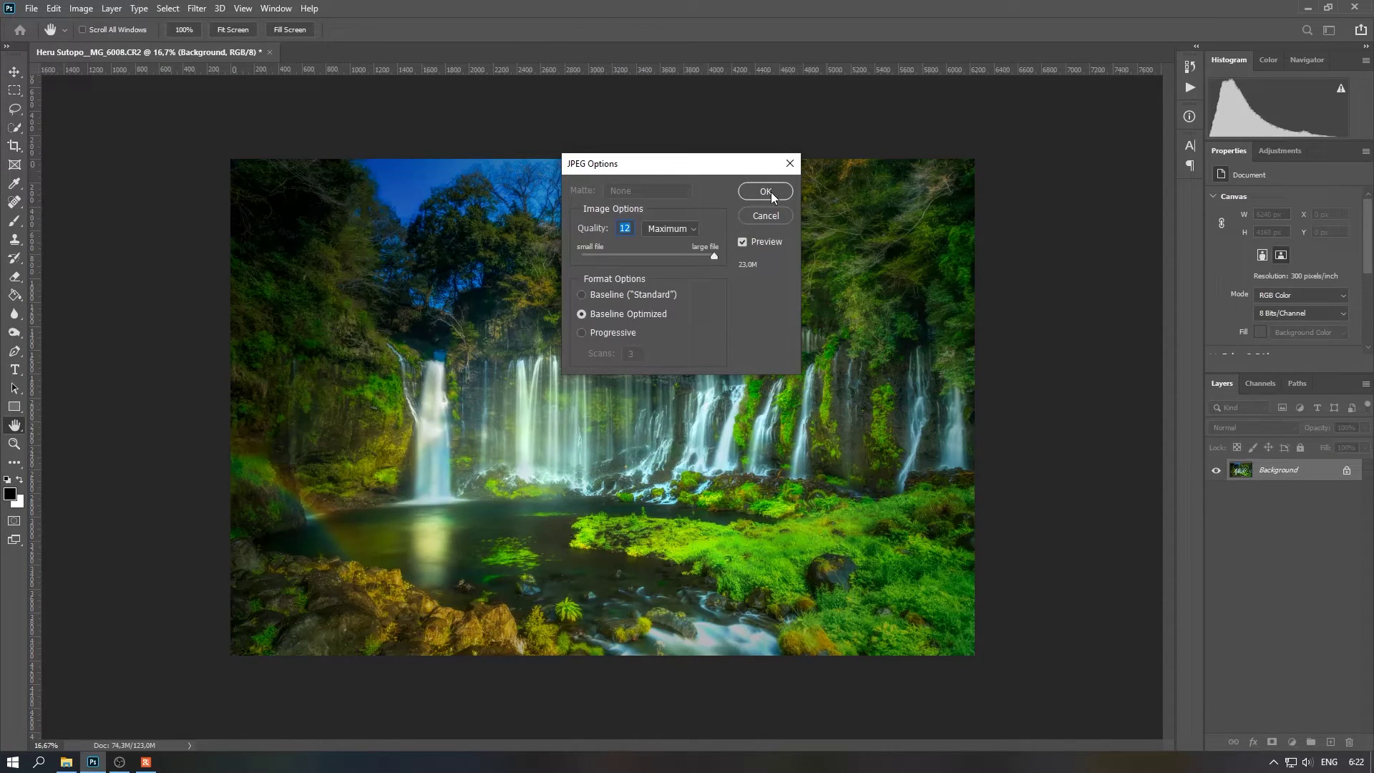
{"action": "left_click", "coordinate": [765, 191]}
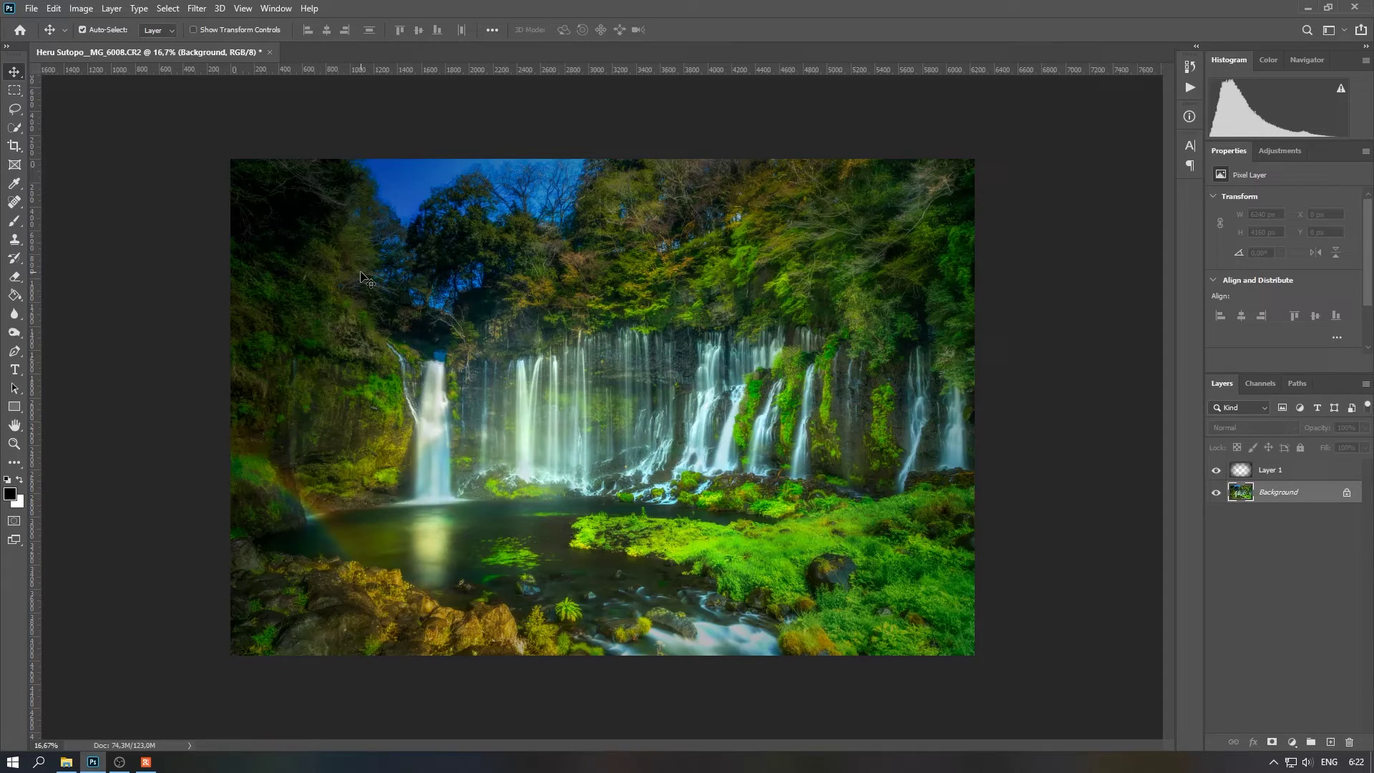